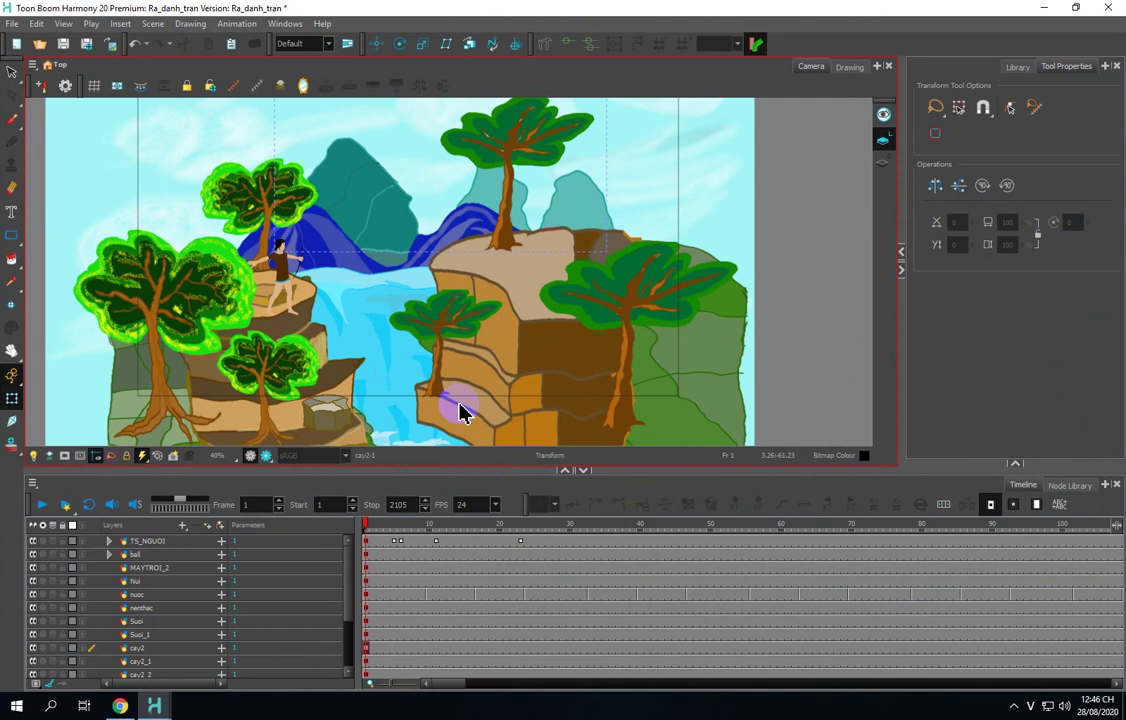
left_click_drag(440, 467, 445, 424)
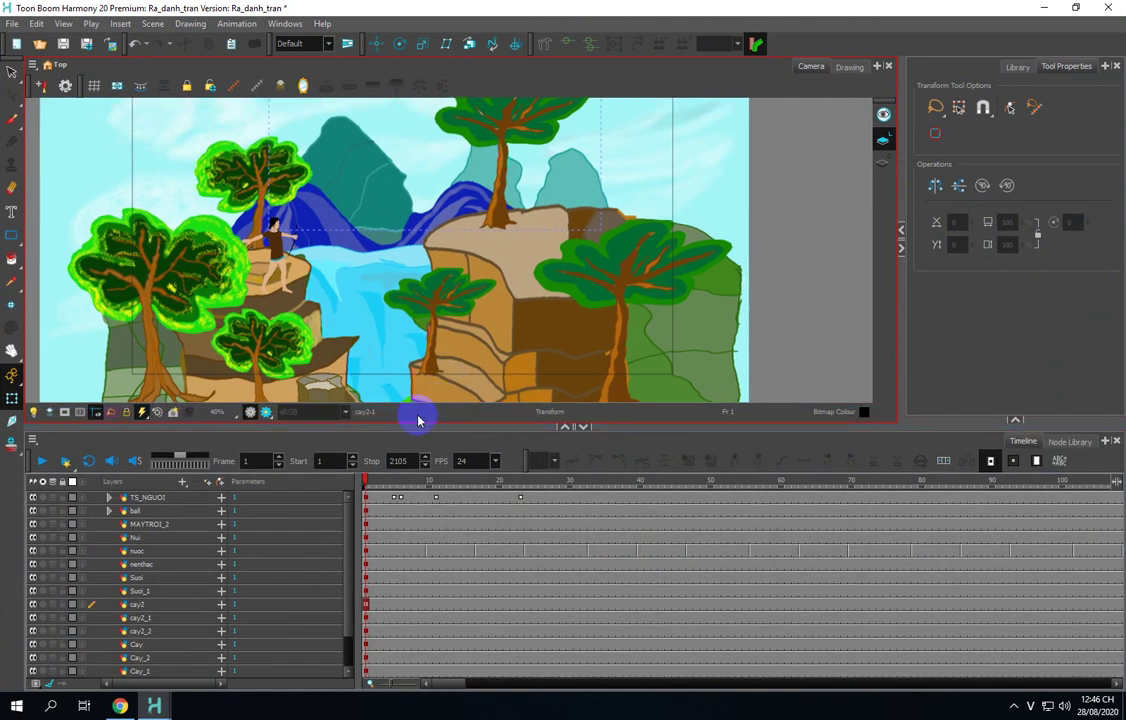
left_click_drag(348, 520, 349, 530)
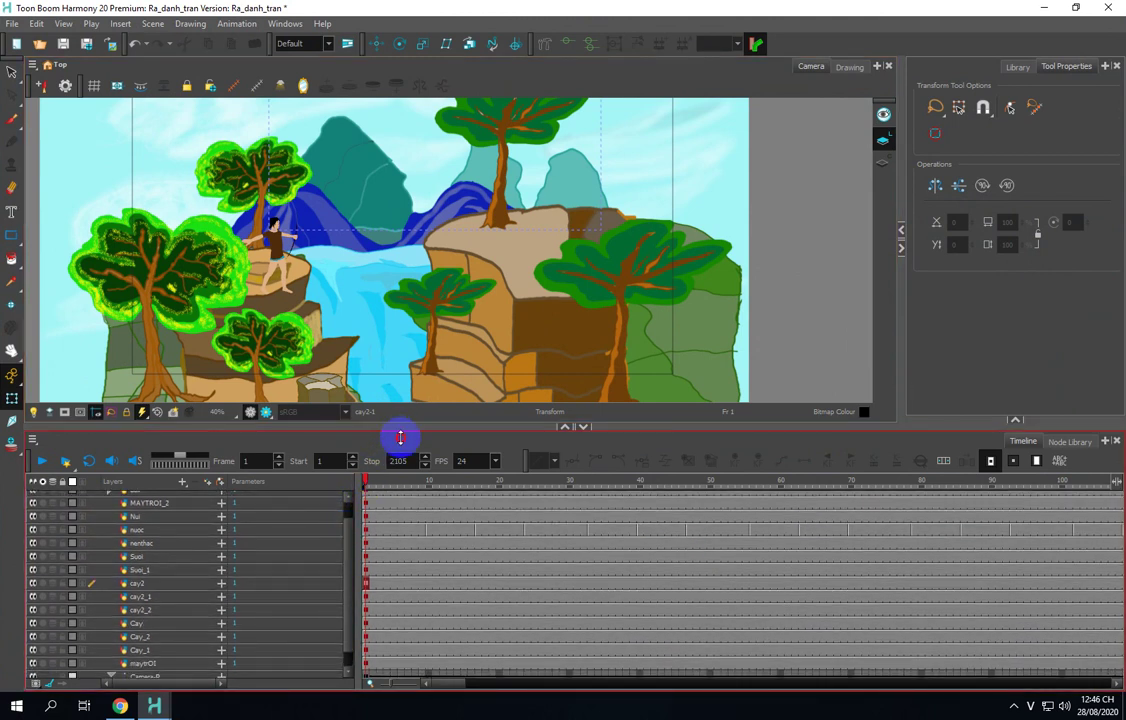
left_click_drag(400, 430, 401, 455)
left_click_drag(412, 367, 427, 332)
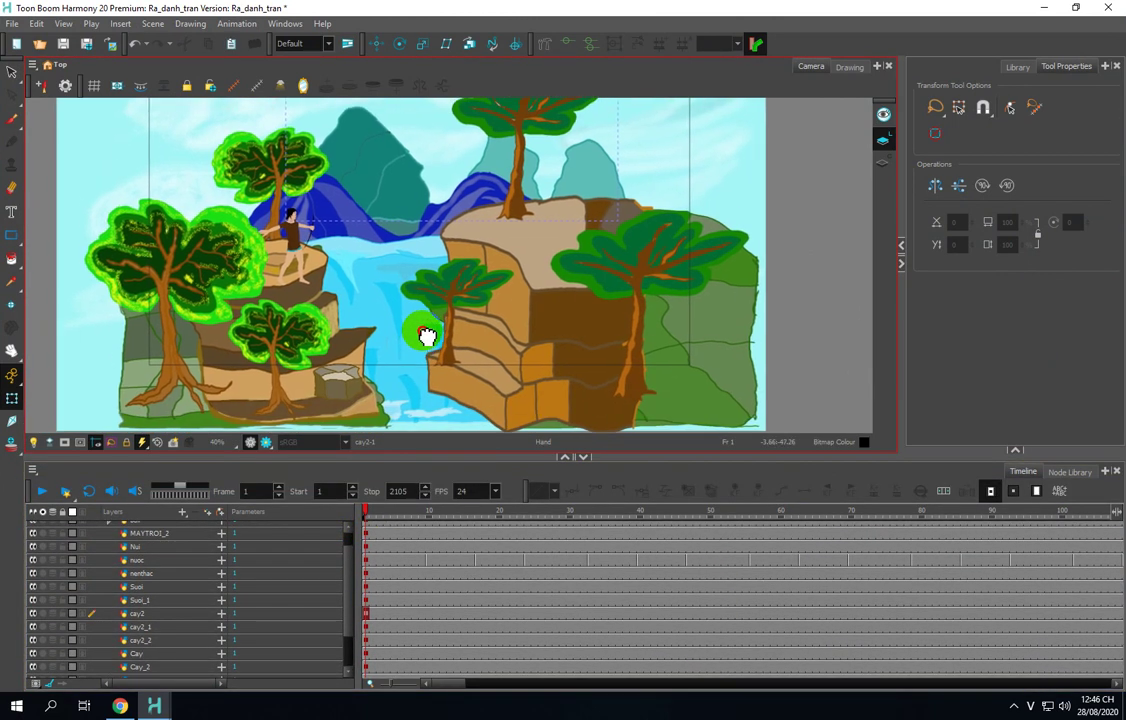
left_click_drag(422, 455, 424, 437)
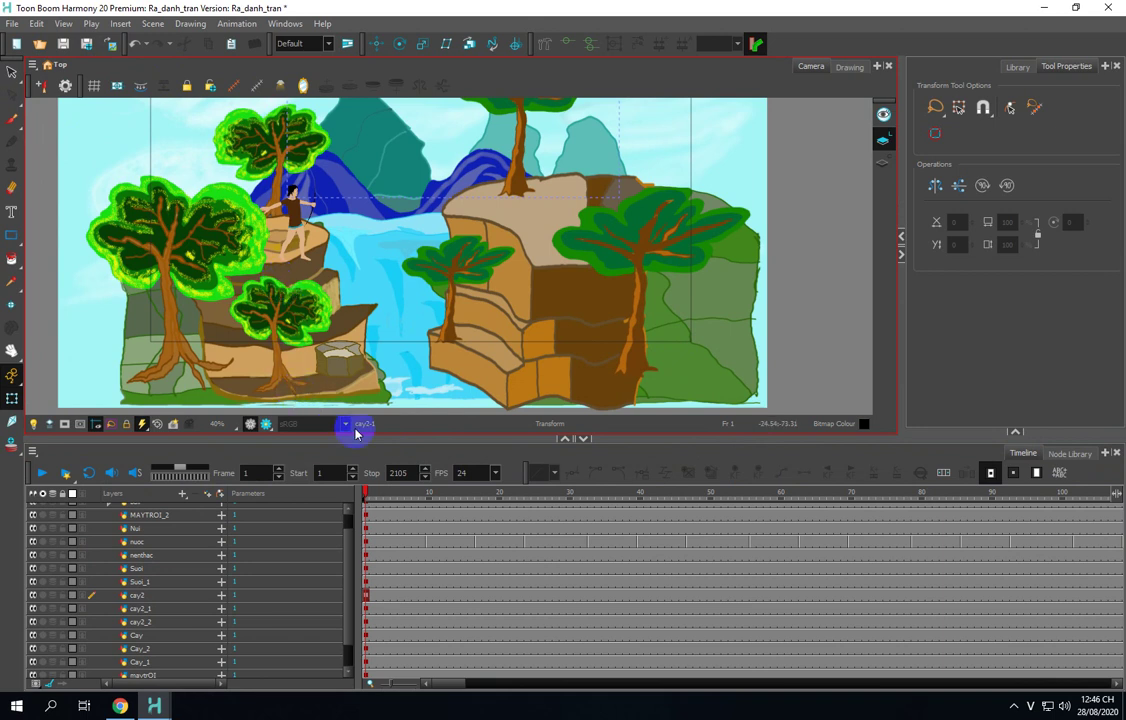
left_click_drag(422, 443, 421, 458)
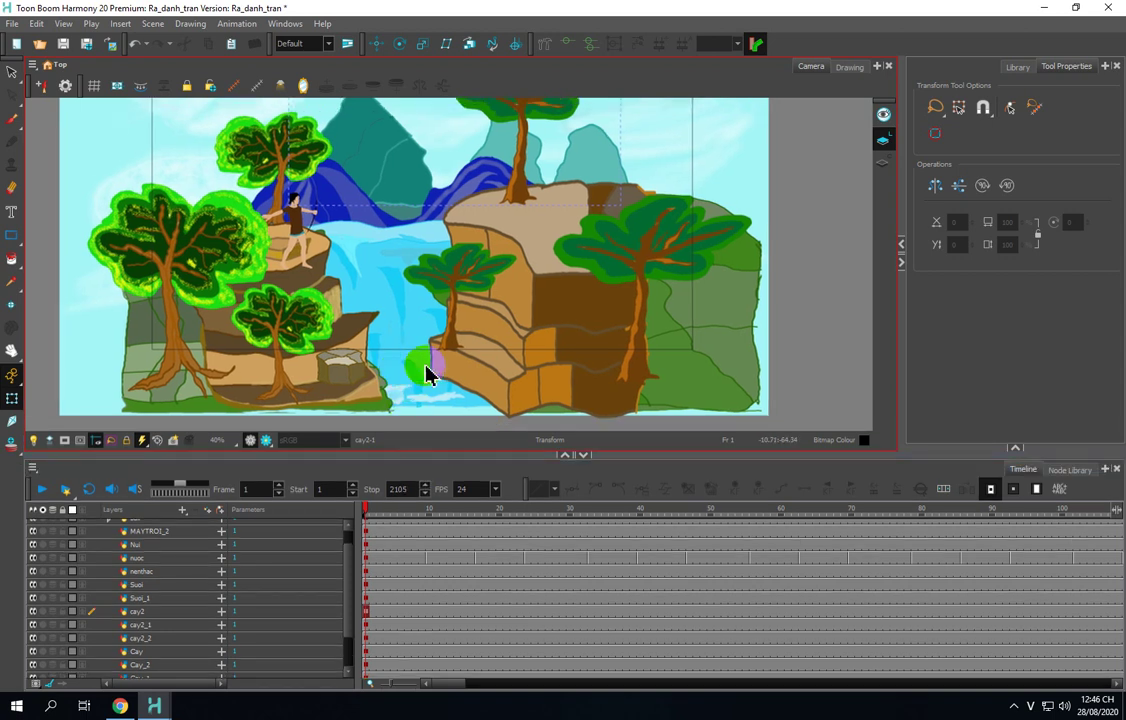
left_click_drag(442, 359, 467, 312)
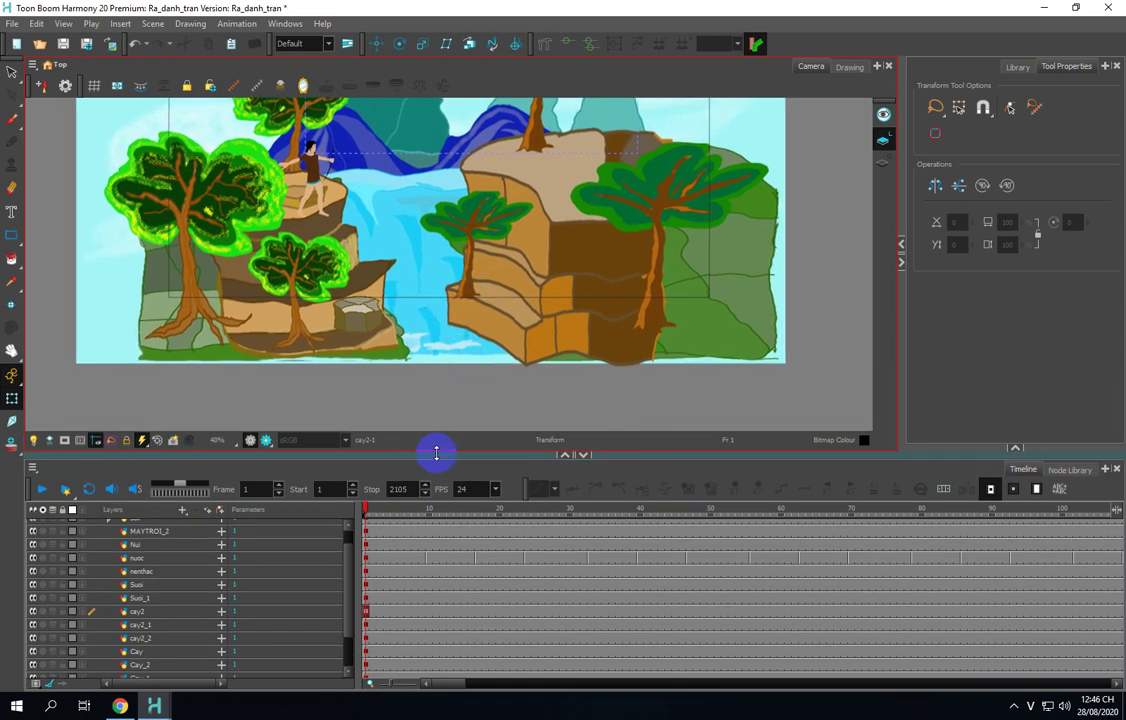
left_click_drag(435, 452, 430, 420)
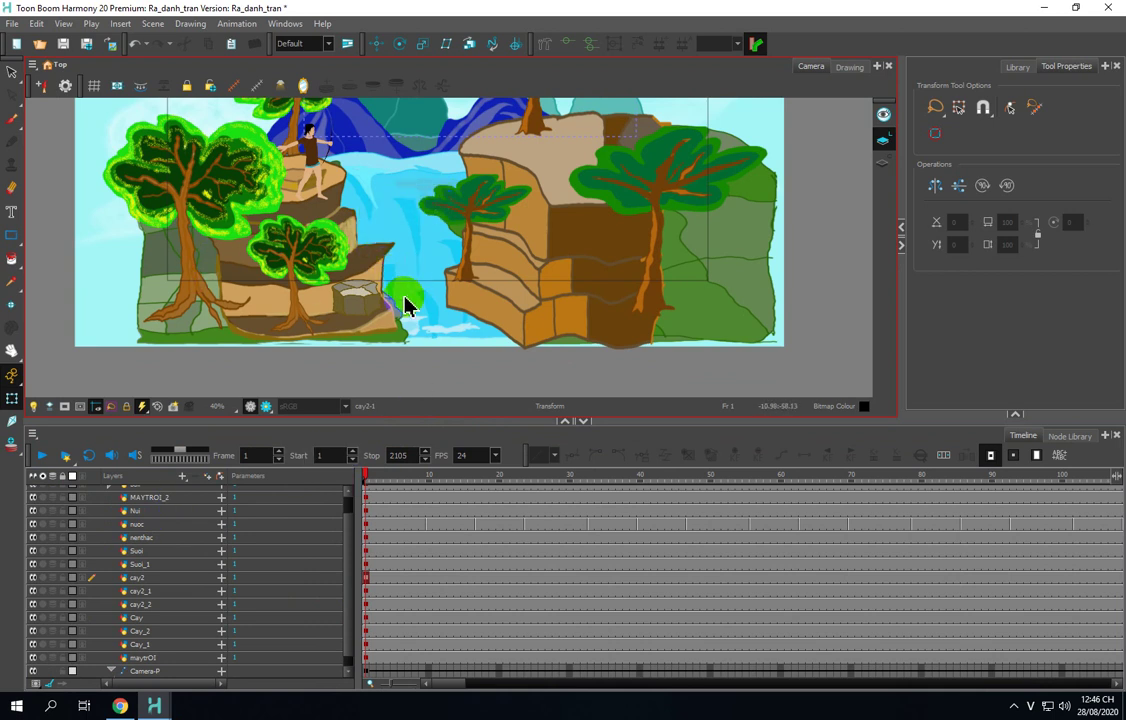
left_click(327, 256)
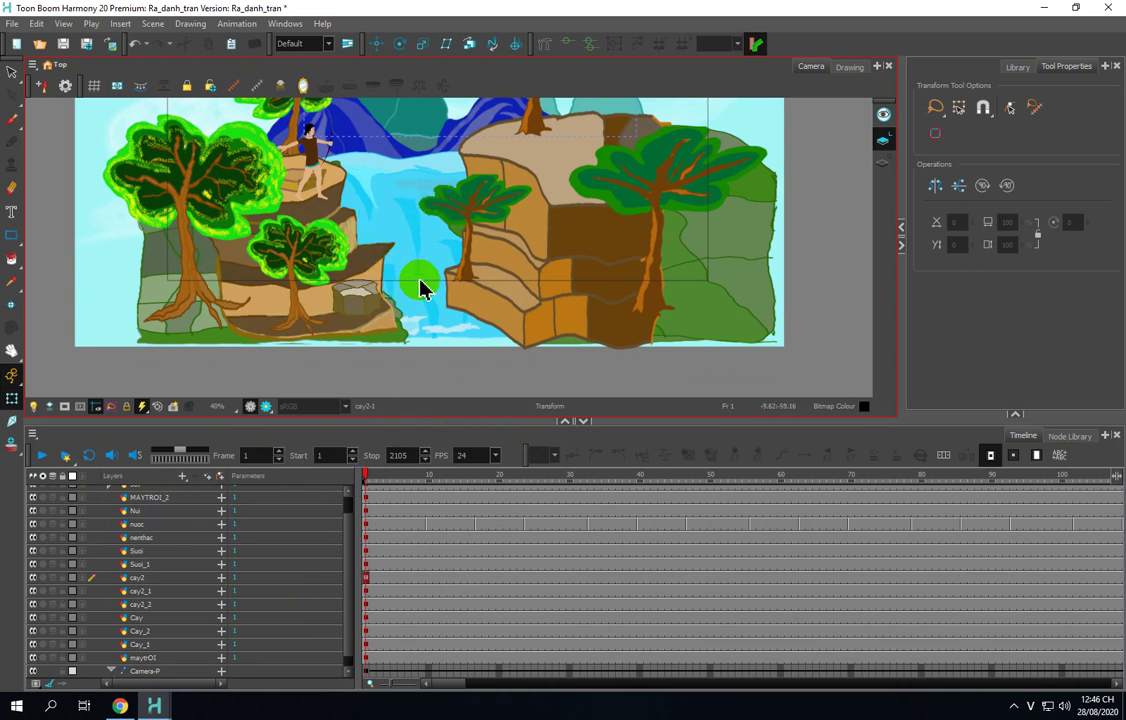
Step: Delete the Camera-P peg layer together with its camera from the timeline
left_click_drag(495, 420, 493, 345)
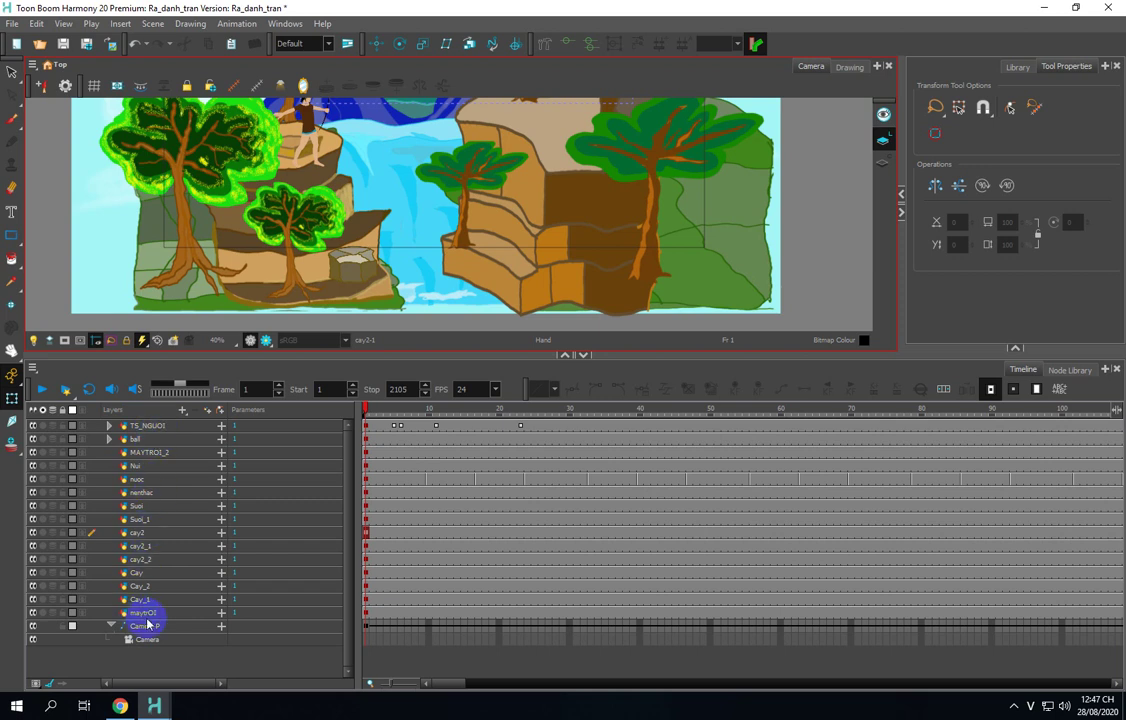
left_click(365, 630)
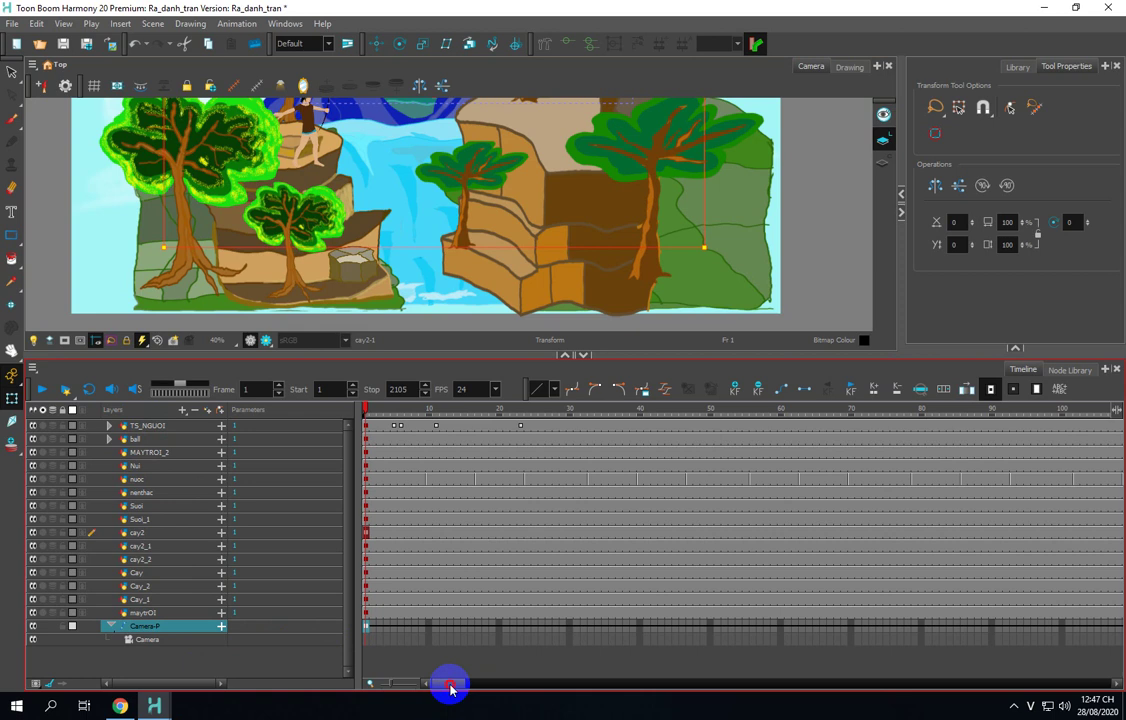
left_click_drag(450, 688, 1112, 679)
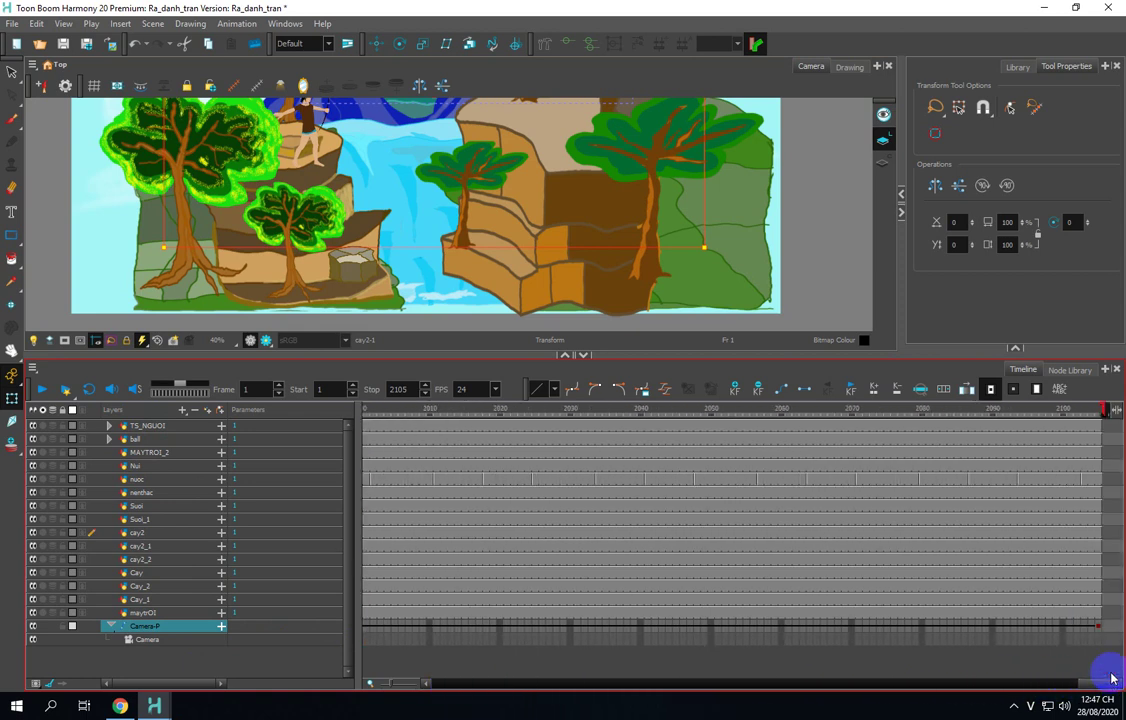
left_click(1100, 628)
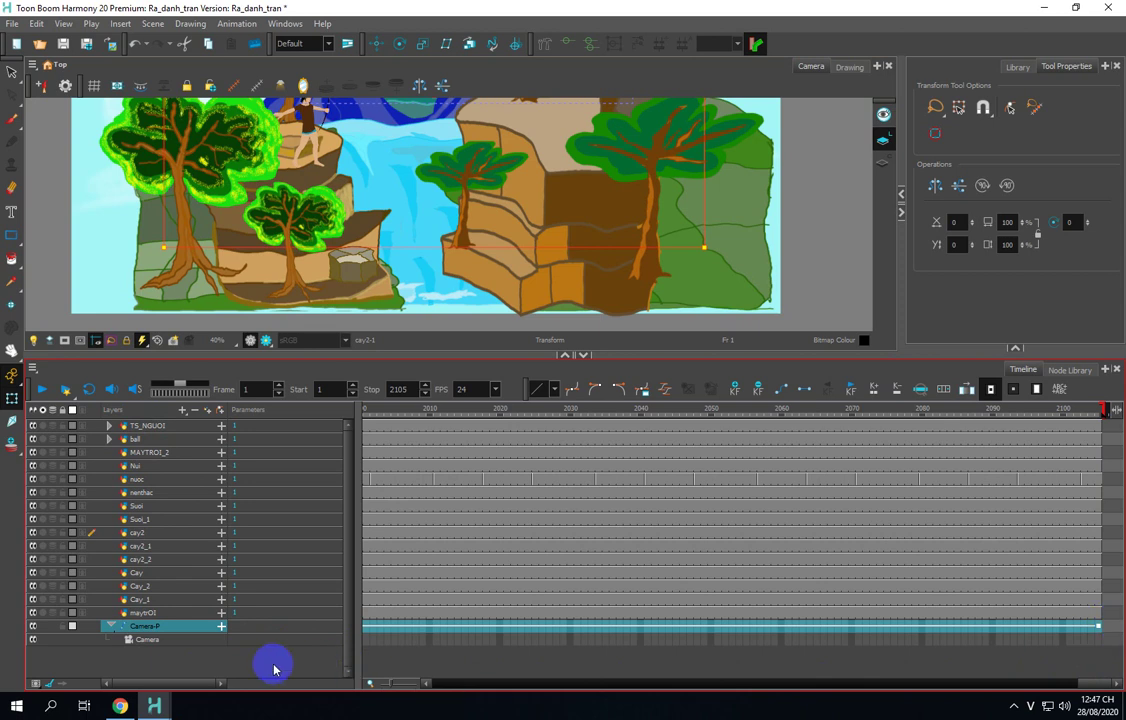
right_click(149, 632)
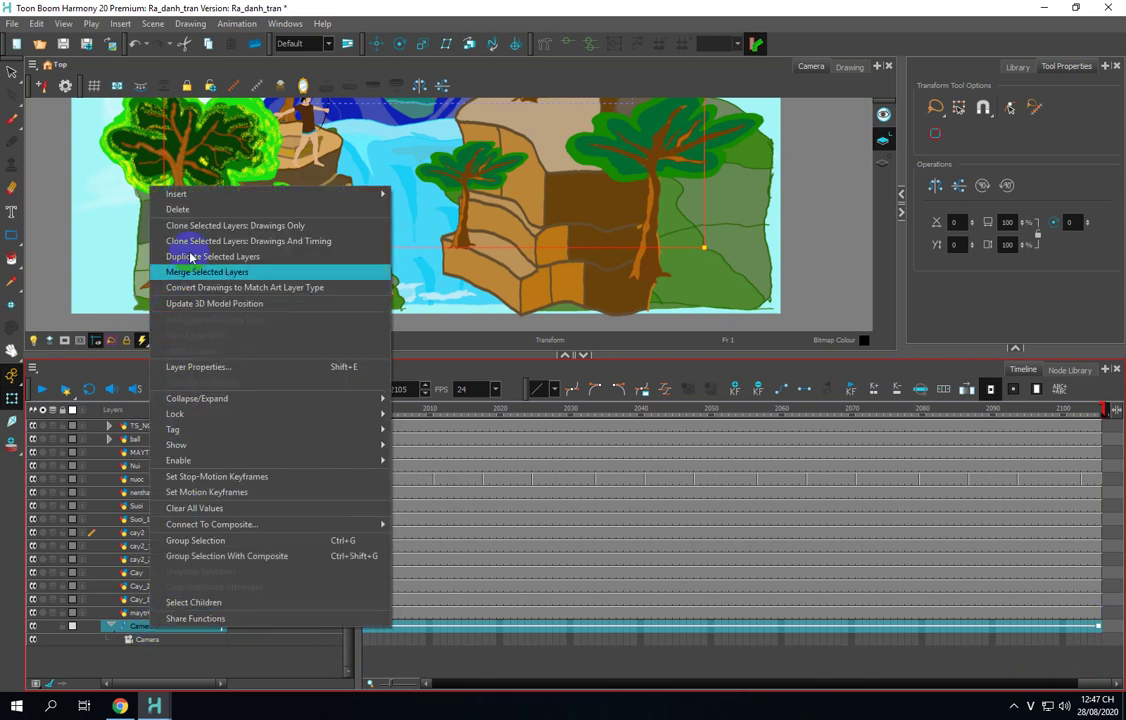
left_click(191, 213)
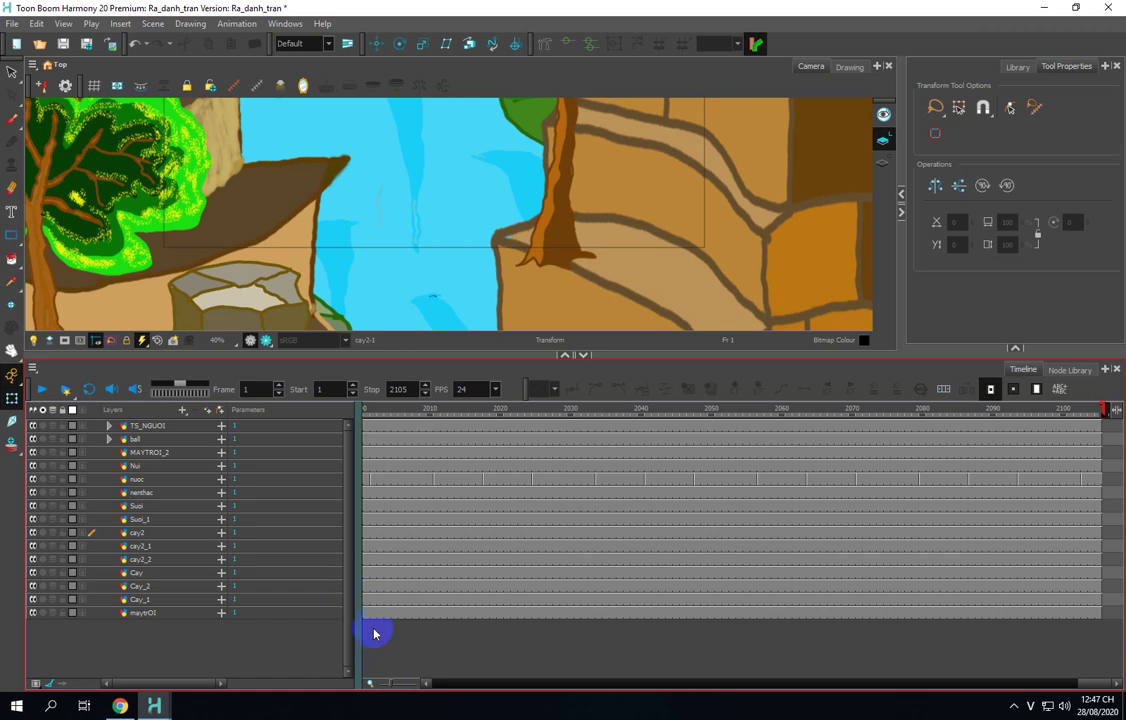
Step: Delete the frame 1 keyframes of all layers from TS_NGUOI down to maytrOI
left_click_drag(1088, 690, 397, 659)
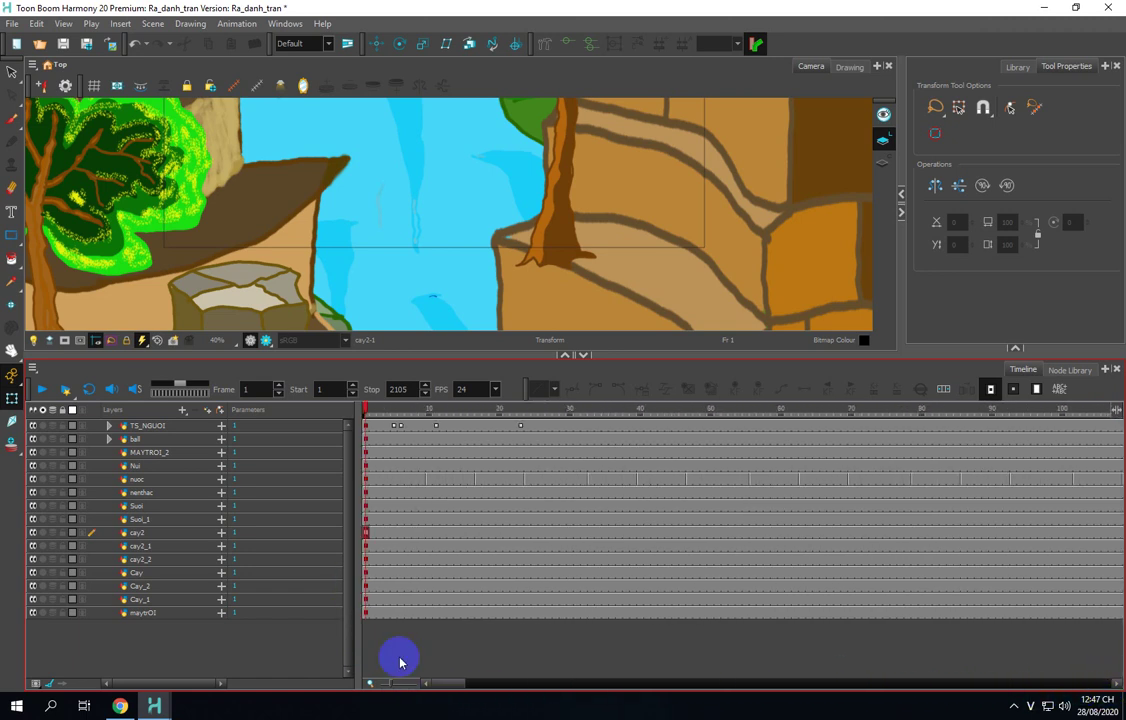
left_click(361, 428)
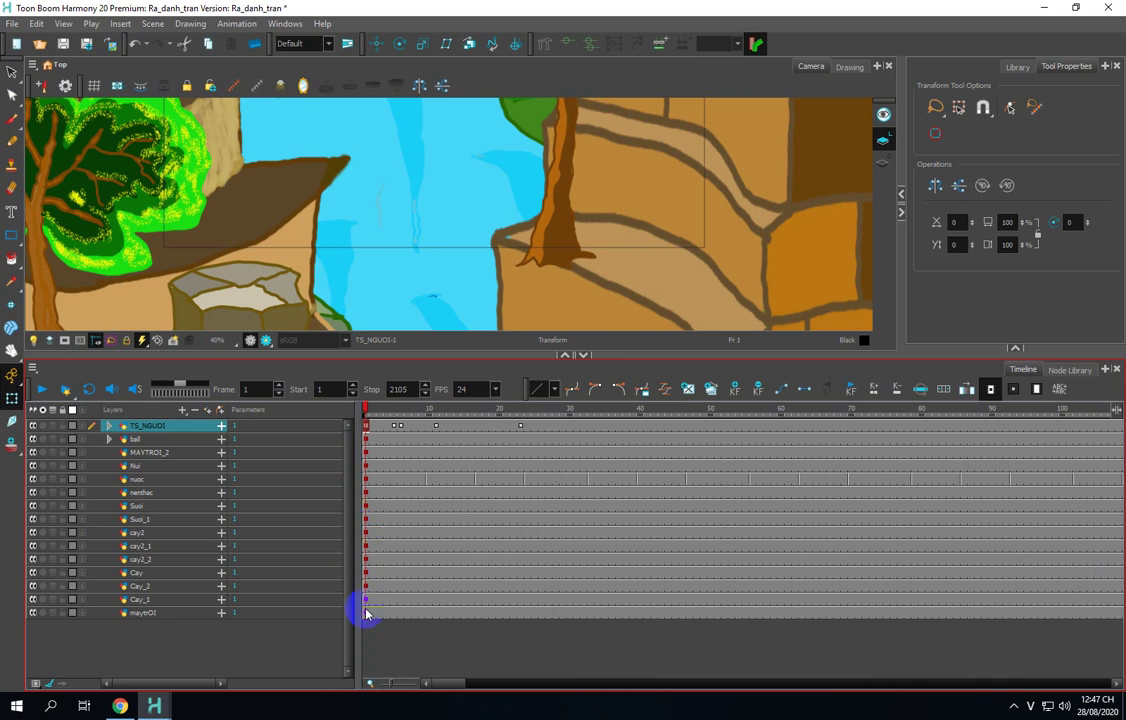
left_click_drag(362, 604, 372, 432)
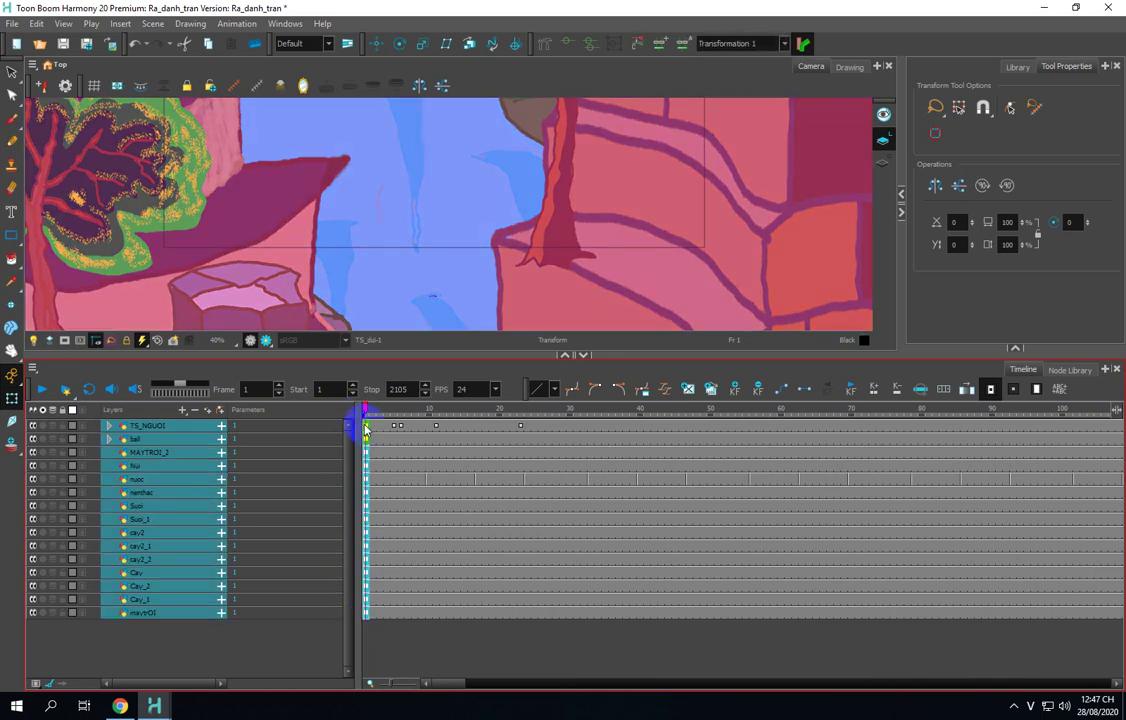
left_click(759, 391)
scroll(606, 312, "down", 6)
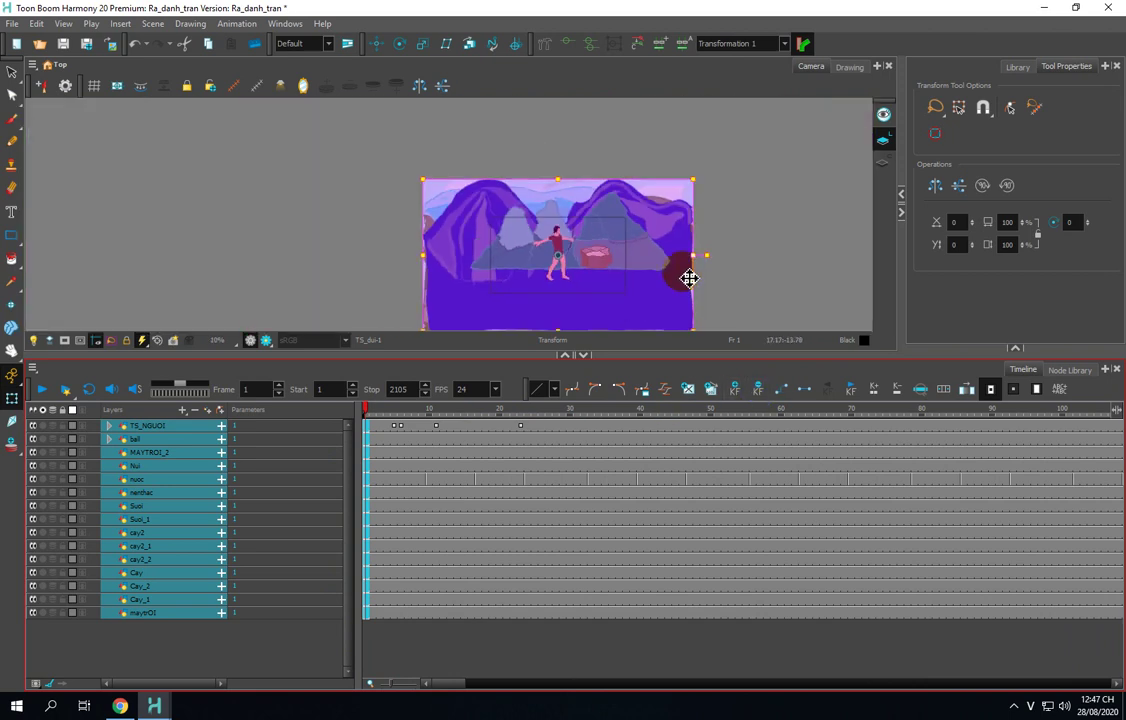
left_click(762, 252)
scroll(762, 252, "up", 2)
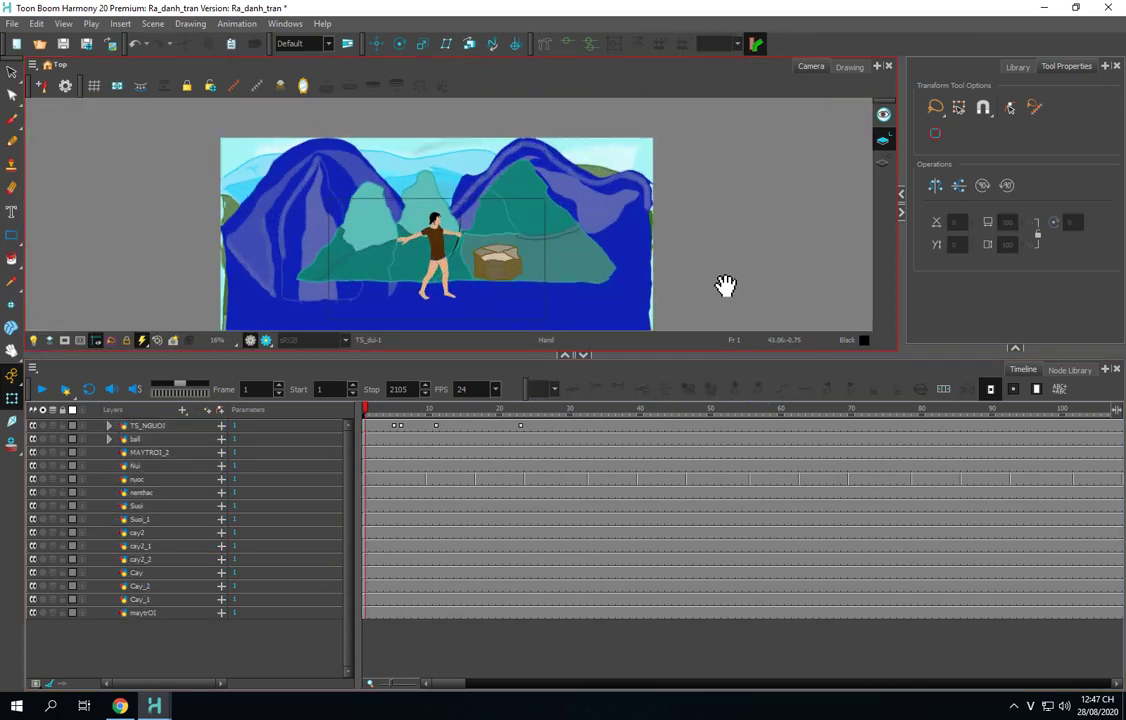
left_click_drag(462, 239, 390, 259)
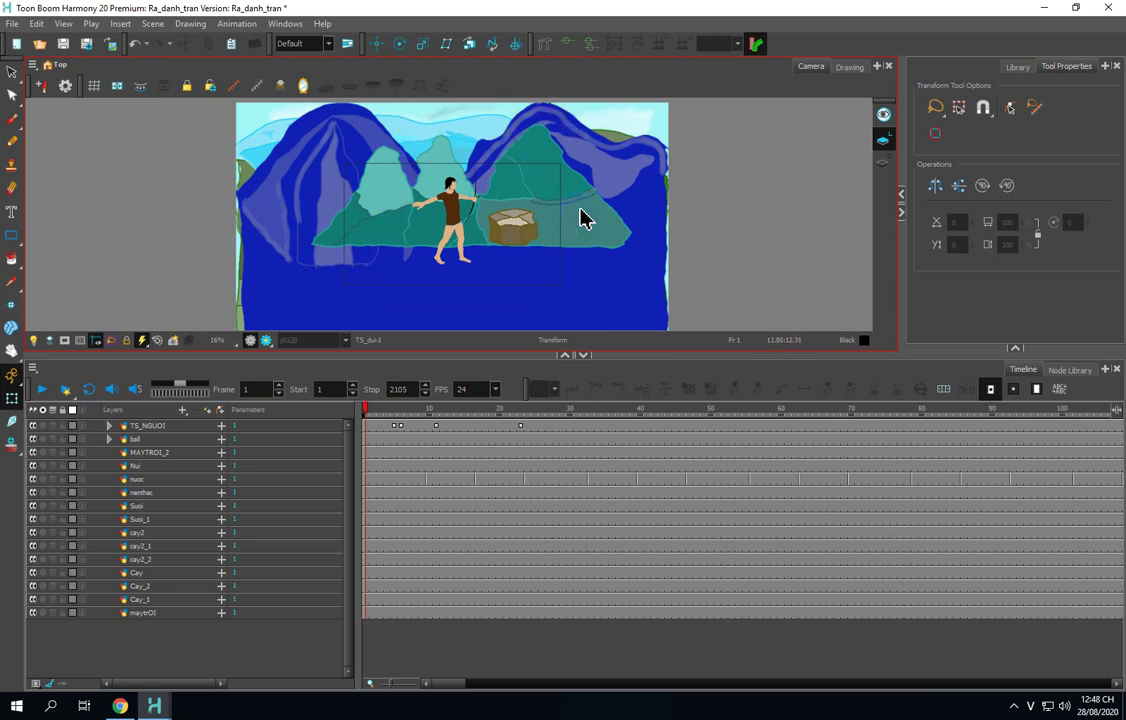
Step: Enlarge the camera view area, open the Top view, and place its floating window beside the drawing
left_click_drag(673, 352, 670, 381)
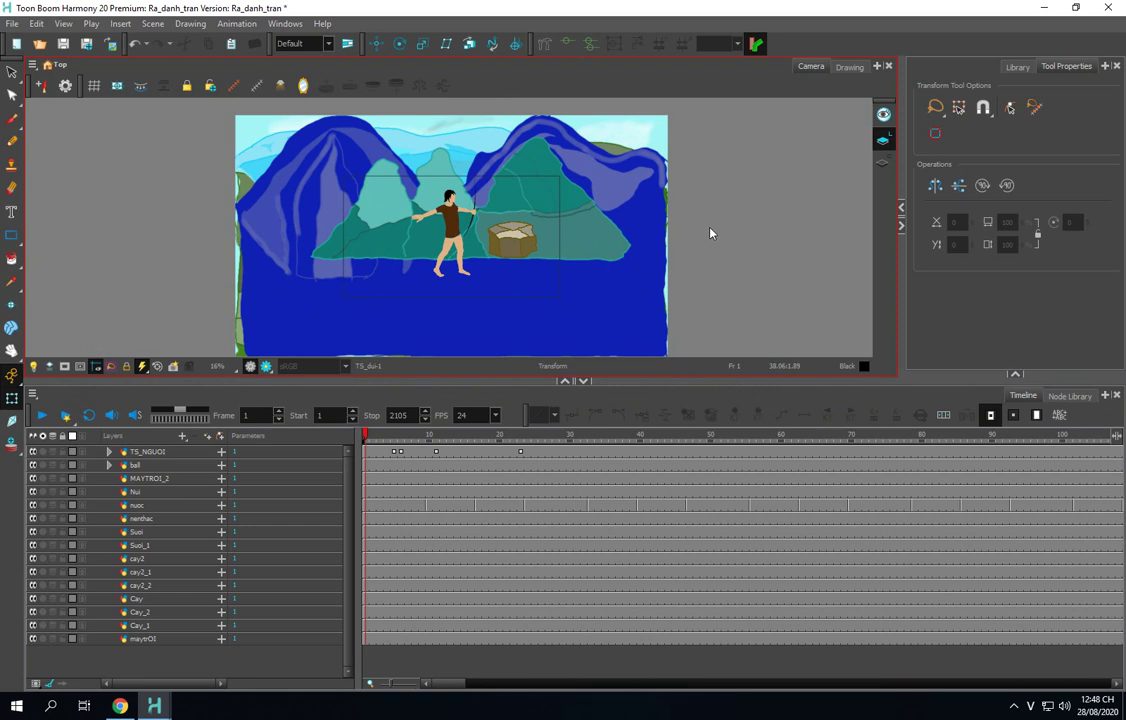
left_click(291, 68)
left_click(386, 67)
left_click(286, 23)
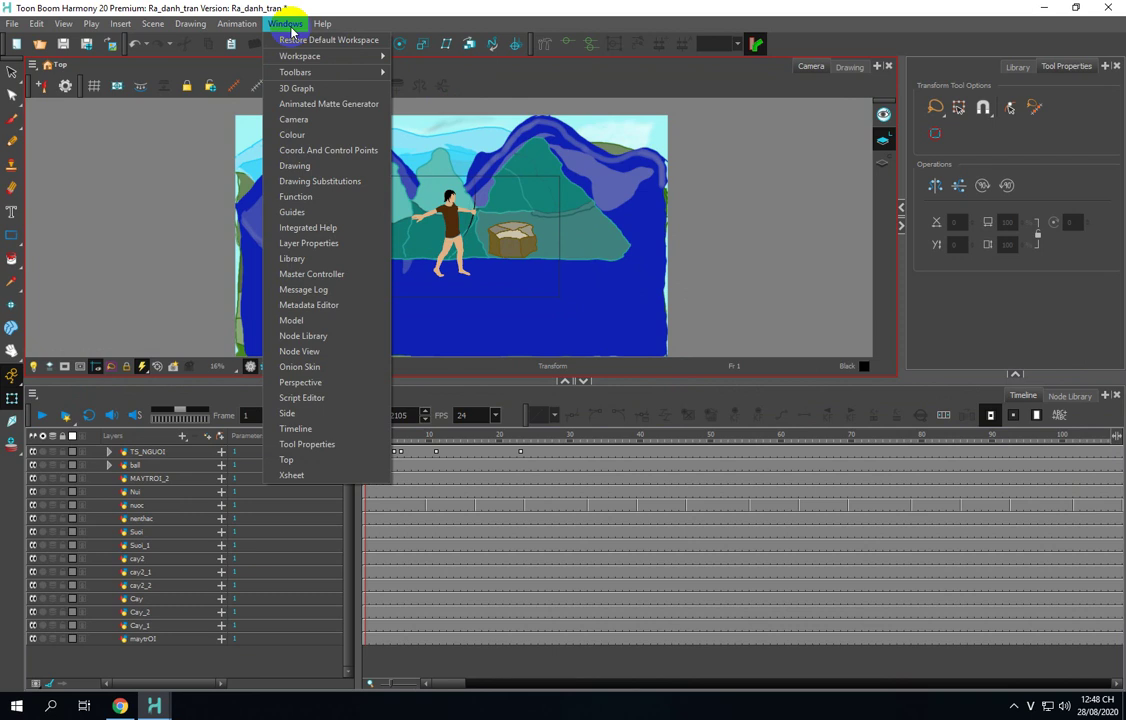
left_click(292, 452)
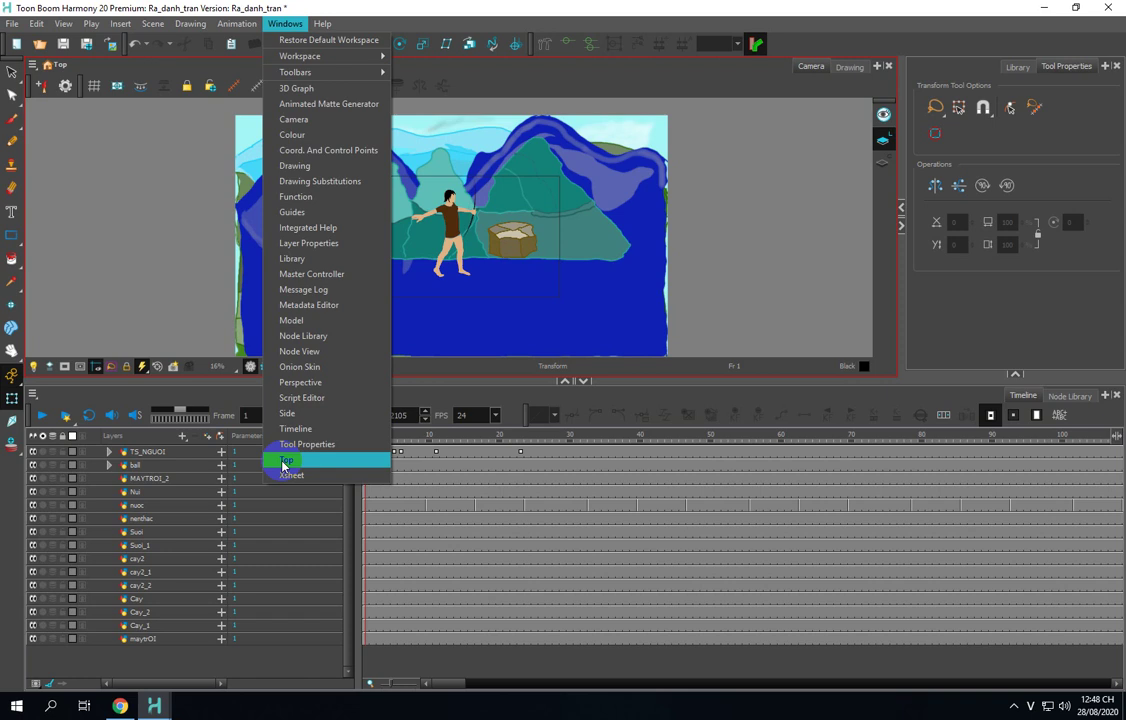
left_click(286, 461)
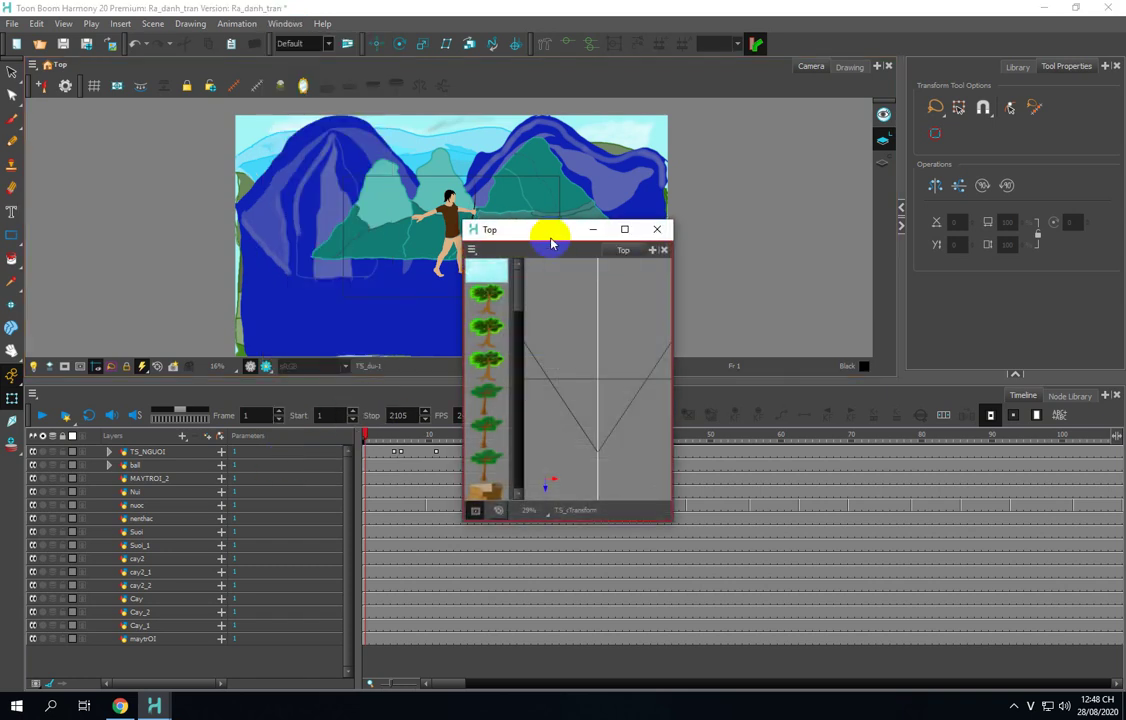
left_click_drag(550, 236, 880, 148)
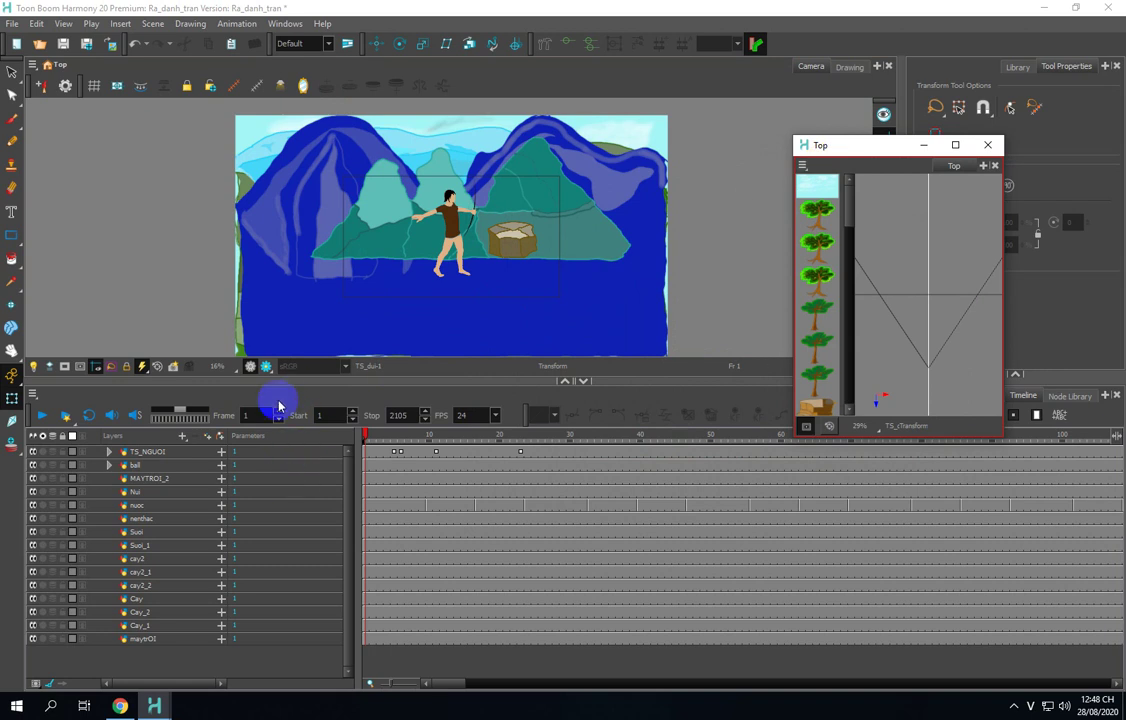
Step: Add a keyframe to the maytrOI sky layer at frame 1
left_click(135, 640)
left_click(135, 640)
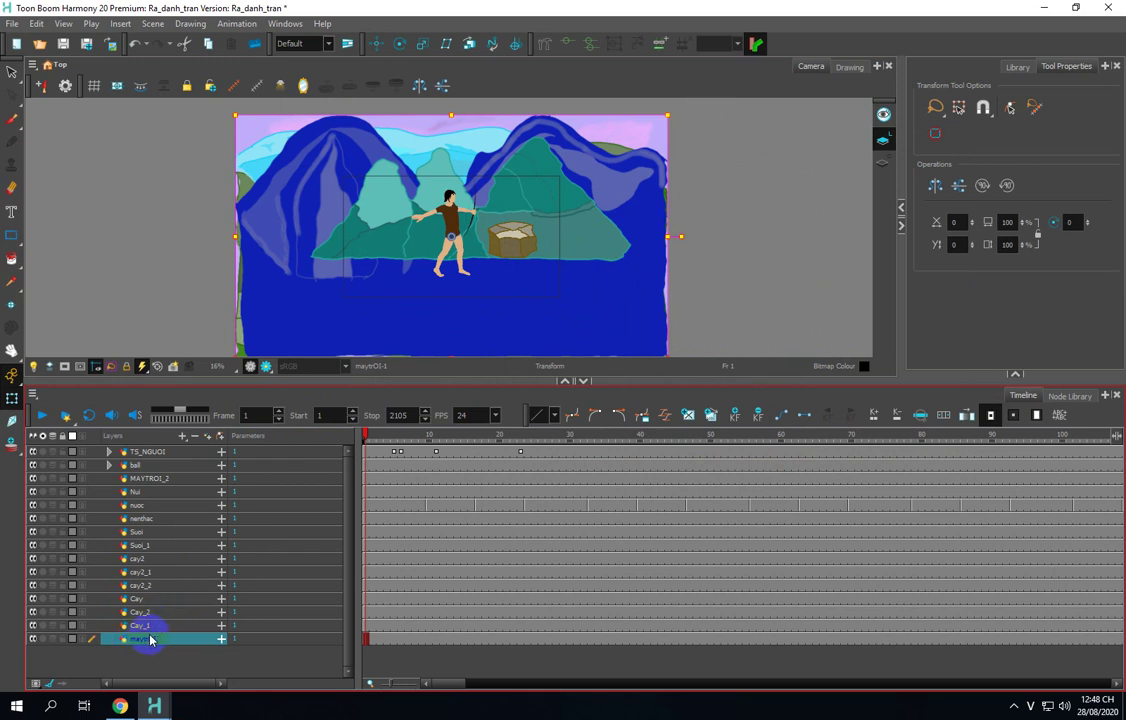
left_click(735, 415)
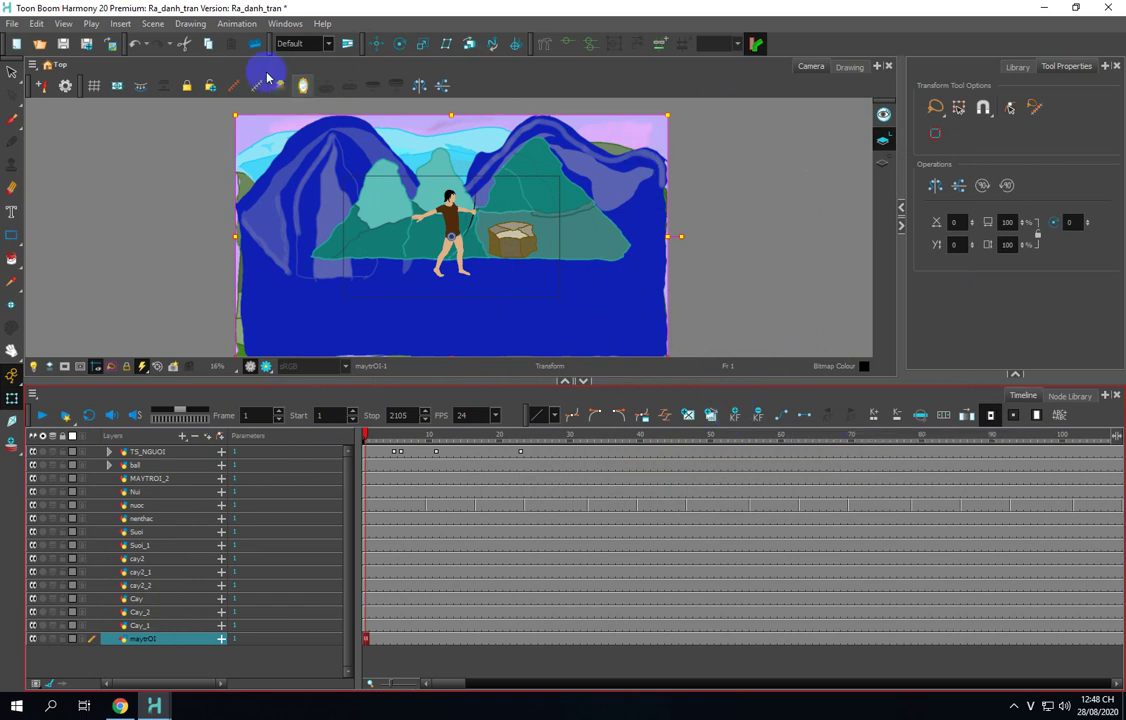
Step: Open another Top view window, widen it, and move it slightly upward
left_click(285, 23)
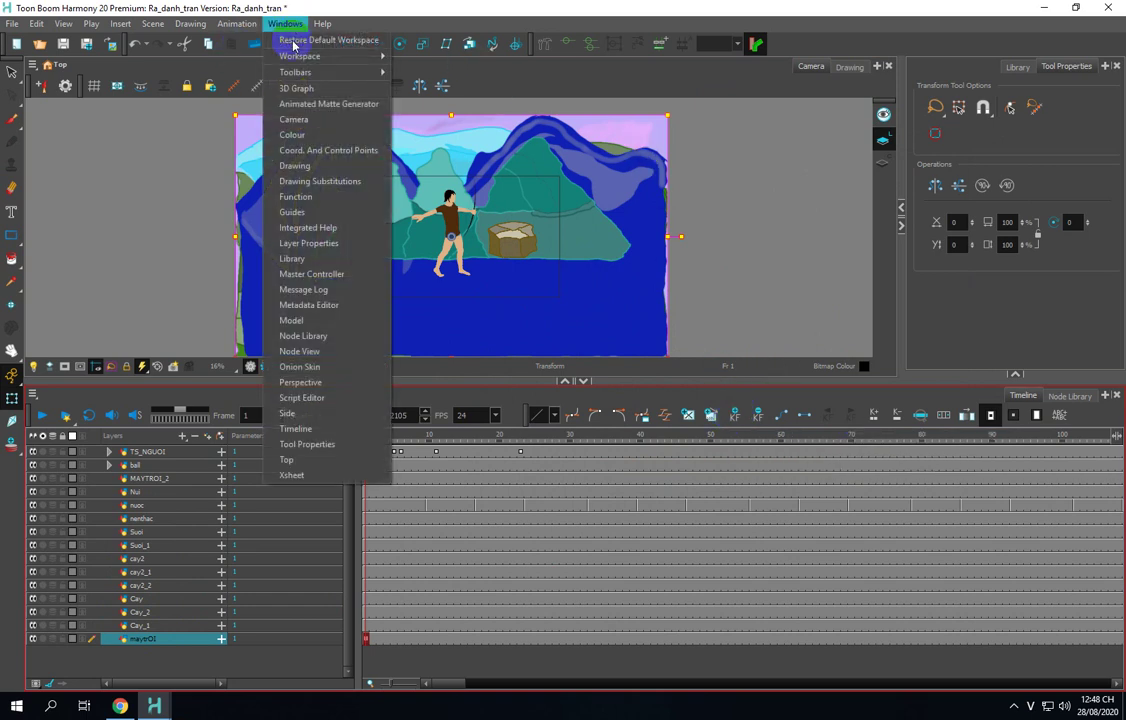
left_click(290, 462)
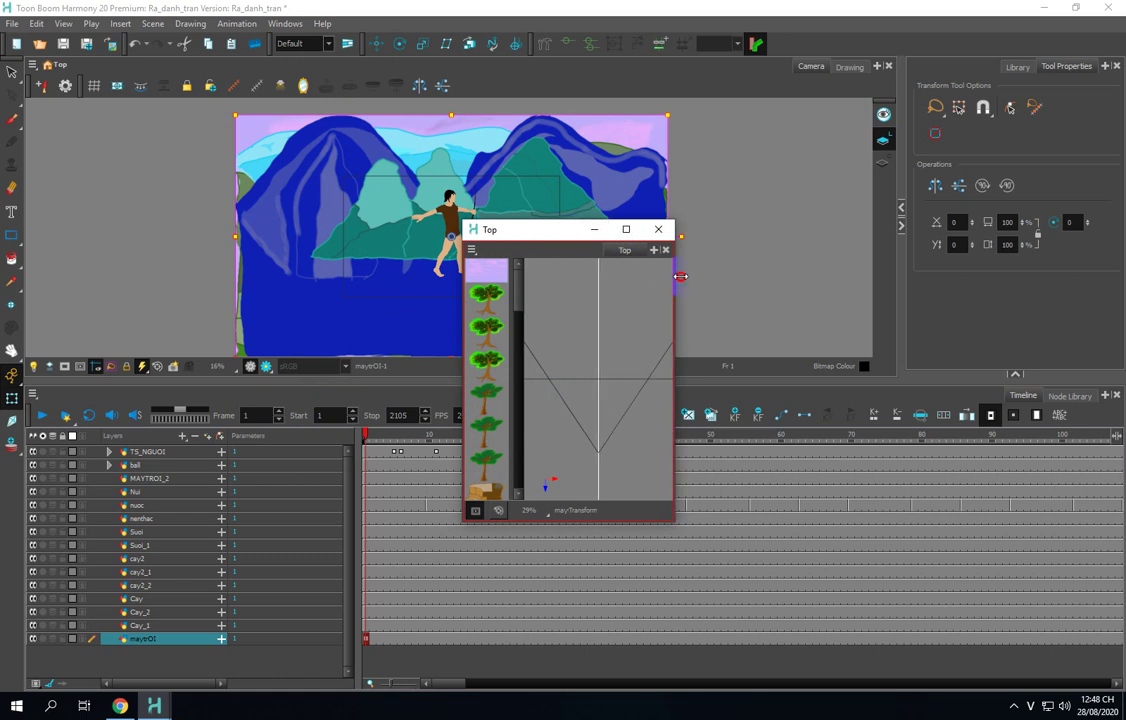
left_click_drag(675, 277, 960, 262)
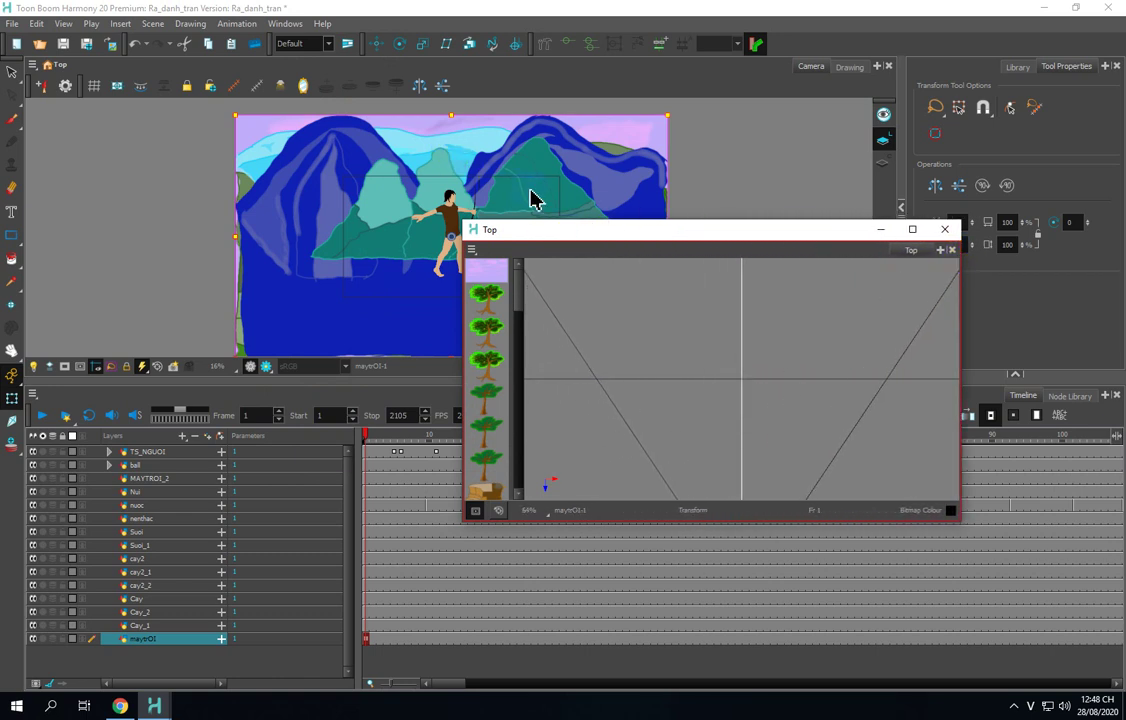
left_click_drag(533, 222, 531, 185)
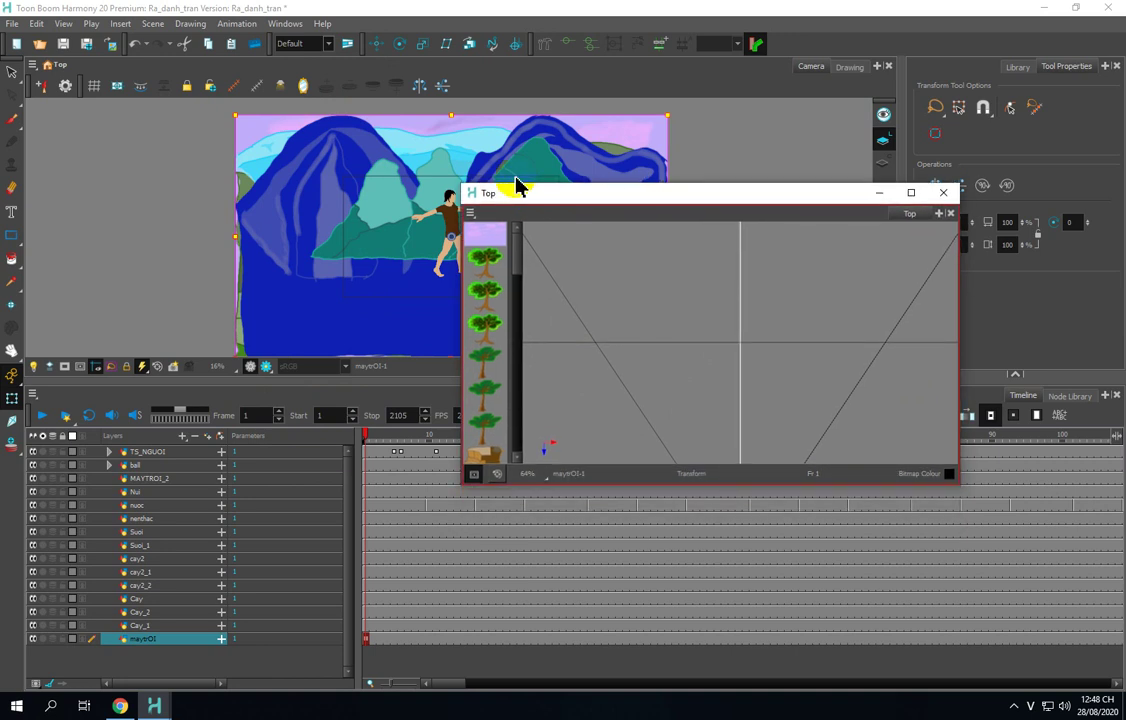
Step: Translate the maytrOI sky layer backward in depth, away from the camera, in the earlier small Top view window
left_click(375, 44)
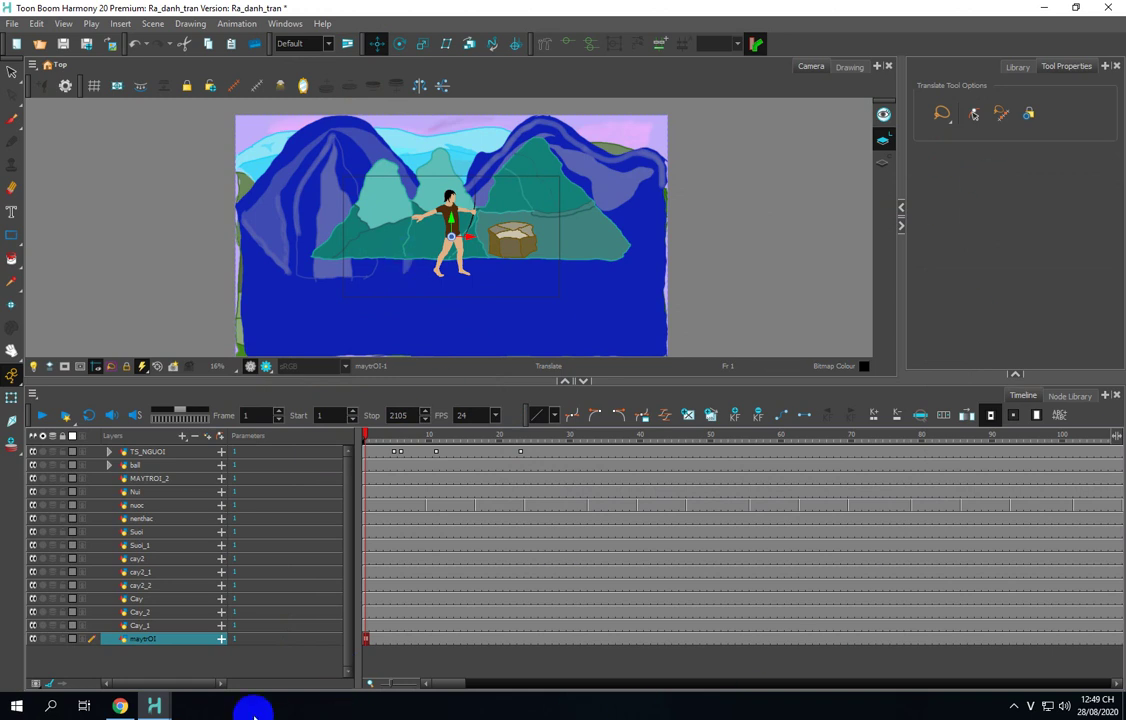
mouse_move(152, 706)
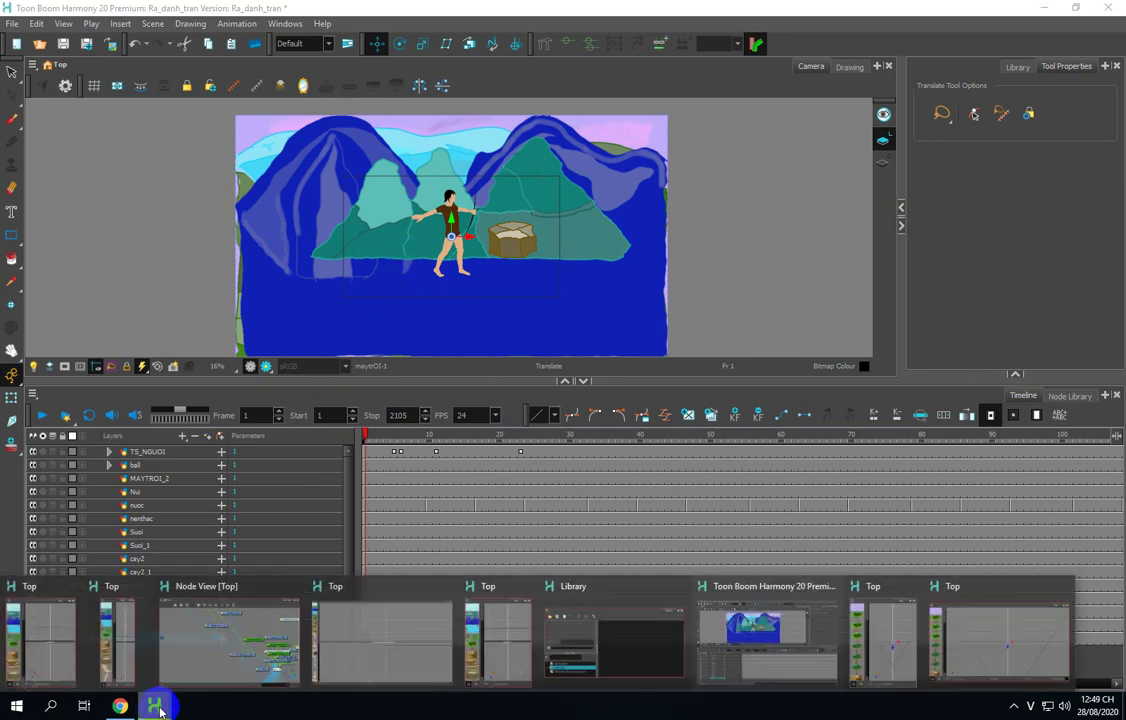
left_click(872, 625)
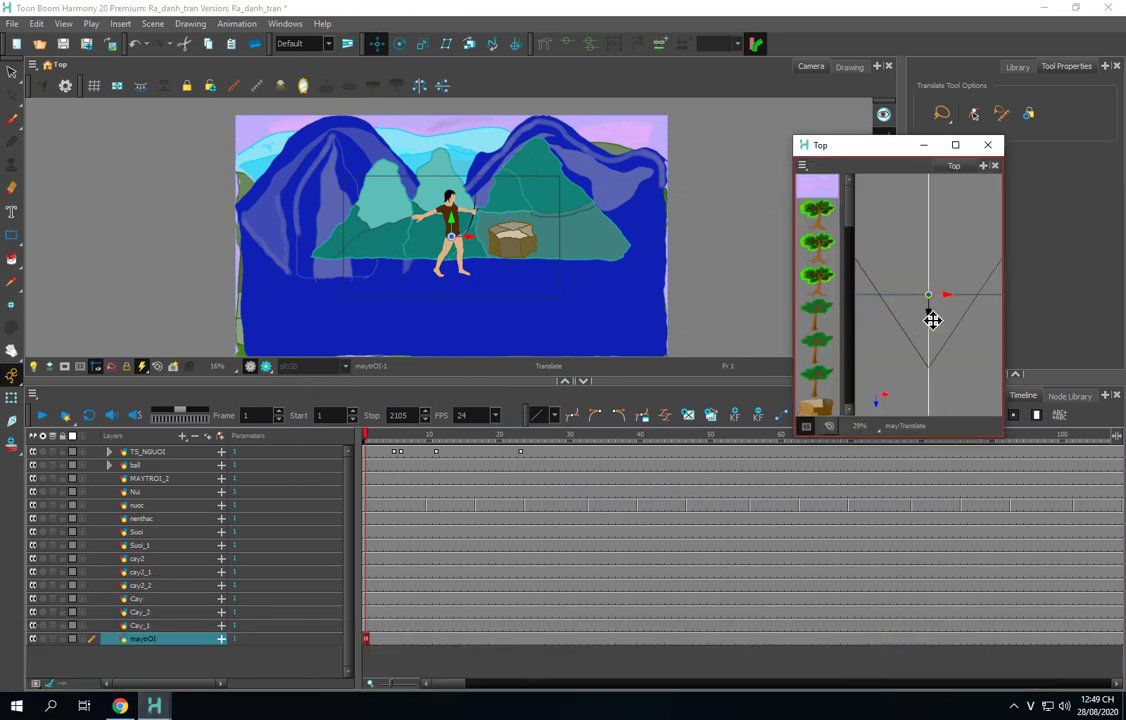
left_click_drag(935, 318, 931, 289)
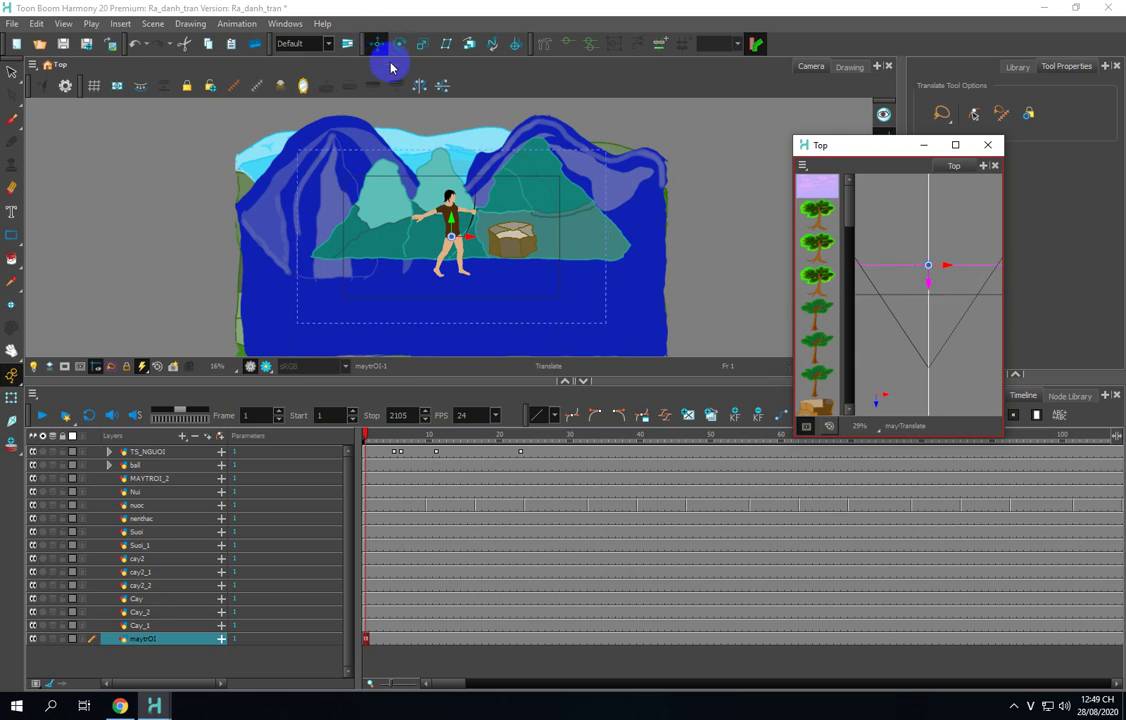
Step: Scale up the maytrOI sky layer proportionally so it extends beyond the mountains on every side
left_click(423, 44)
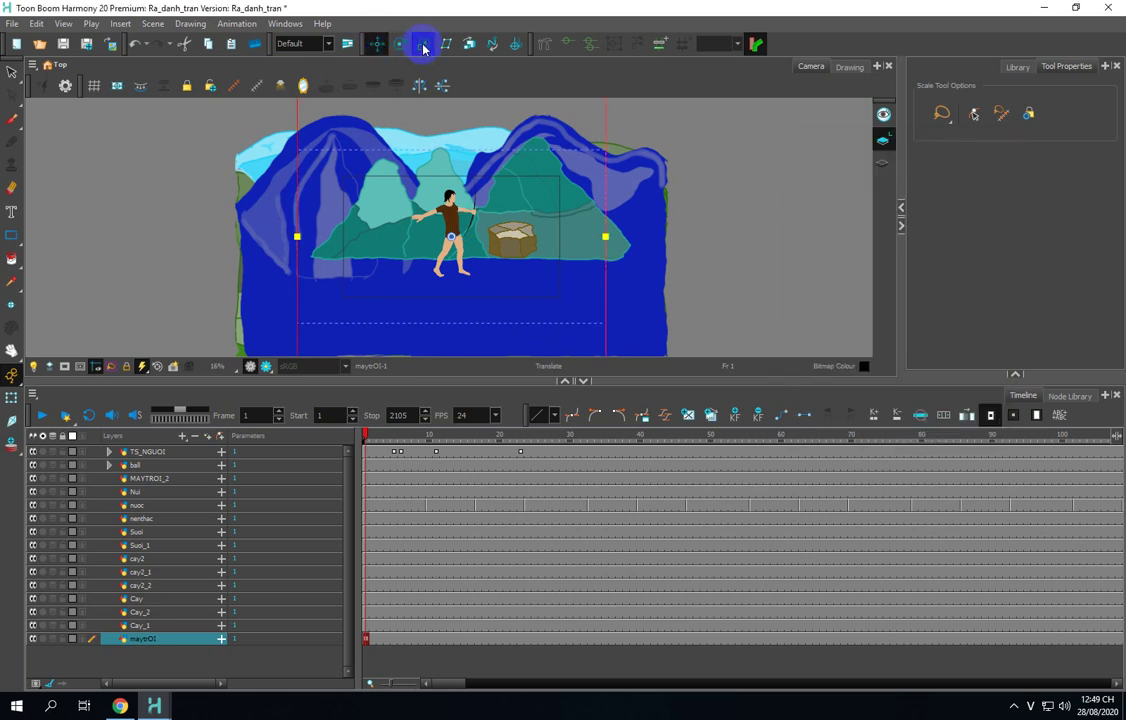
scroll(635, 220, "down", 2)
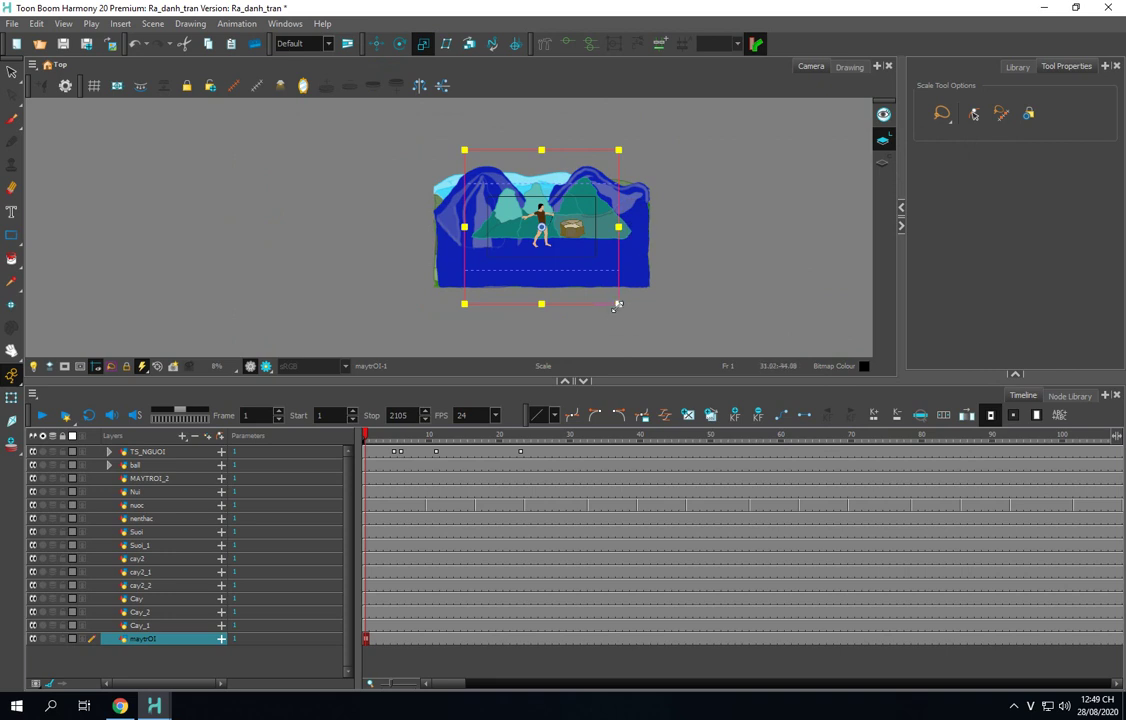
left_click_drag(618, 305, 779, 339)
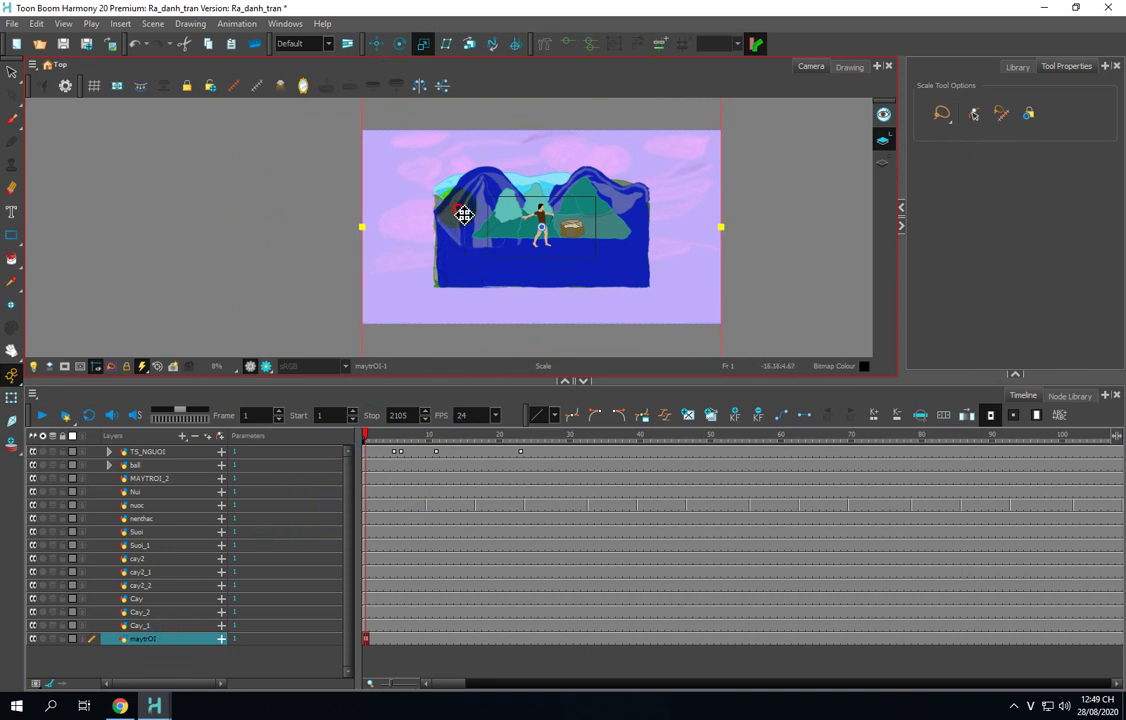
left_click_drag(384, 214, 384, 214)
Step: Select the Nui mountain layer with the Transform tool and enlarge it to nearly the height of the sky
left_click(11, 397)
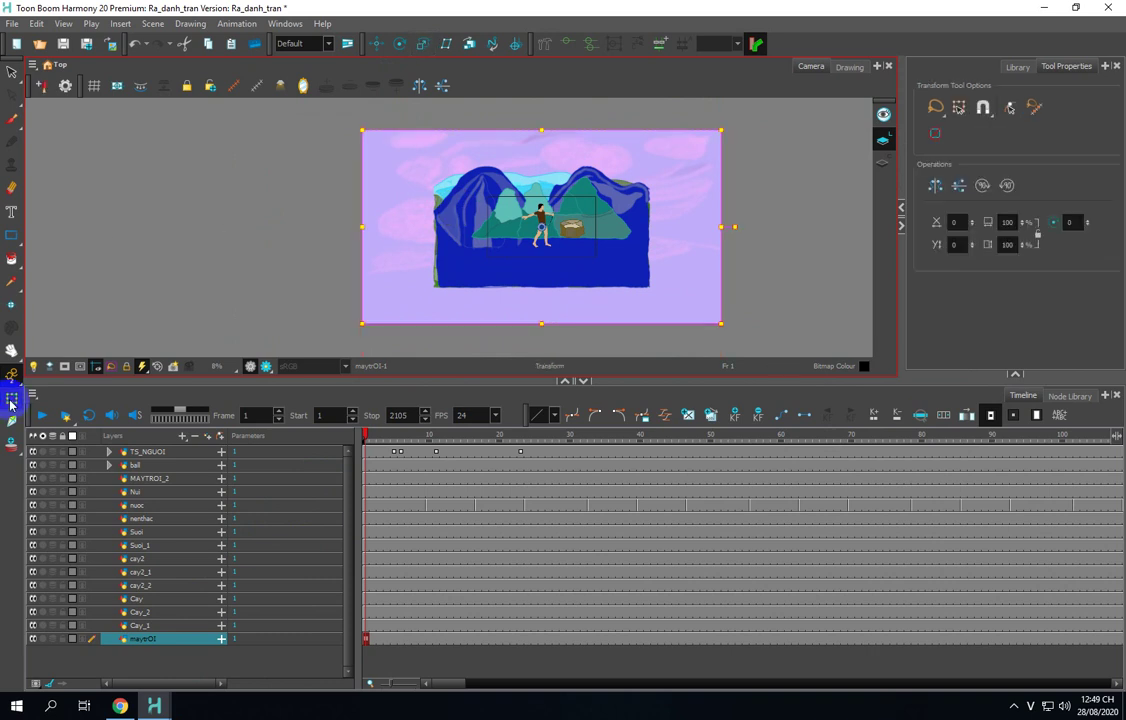
mouse_move(448, 195)
left_mouse_down()
mouse_move(532, 190)
mouse_move(490, 197)
left_mouse_up()
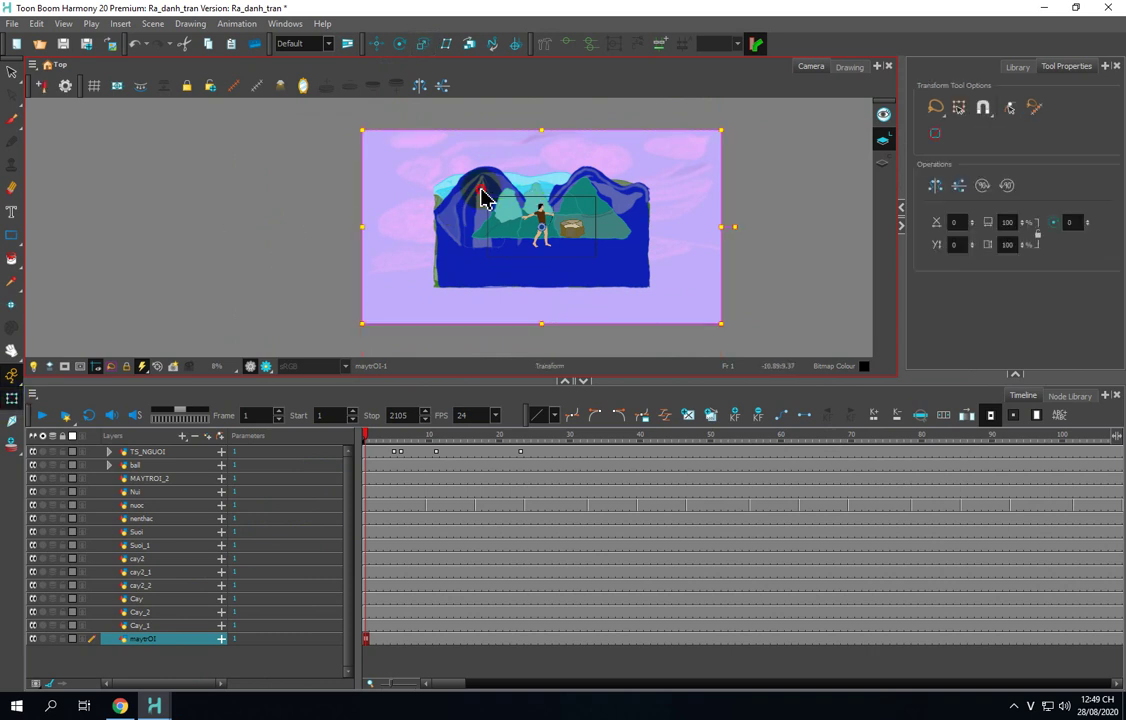
left_click(482, 197)
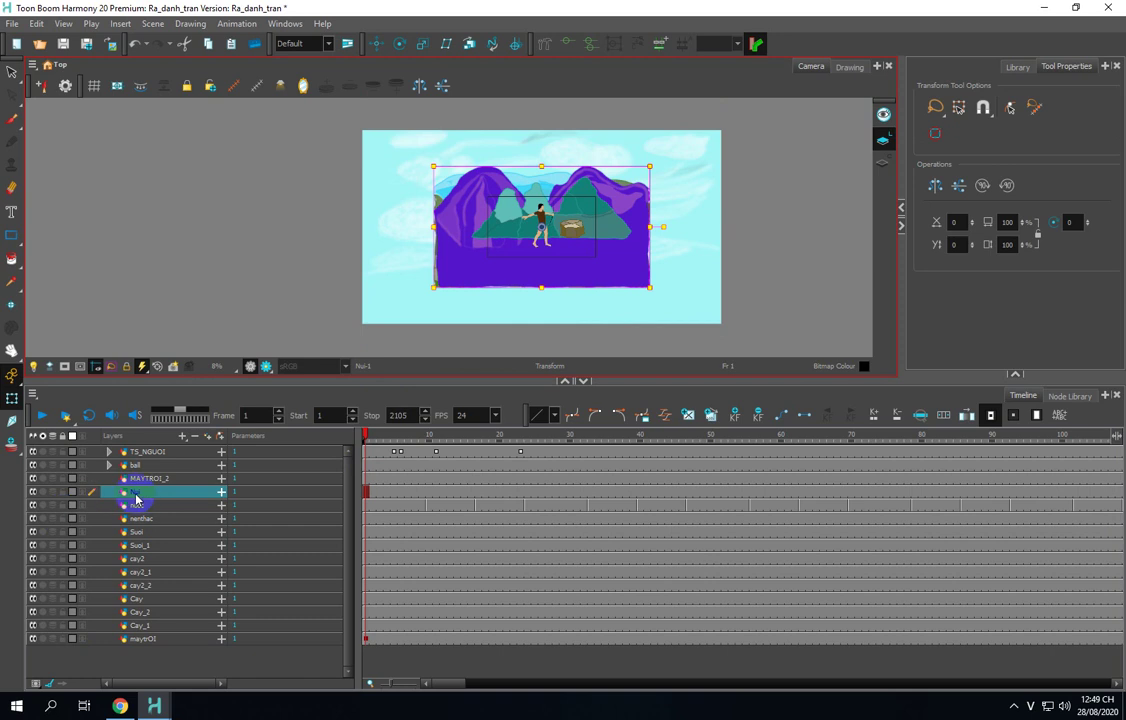
left_click_drag(683, 251, 703, 257)
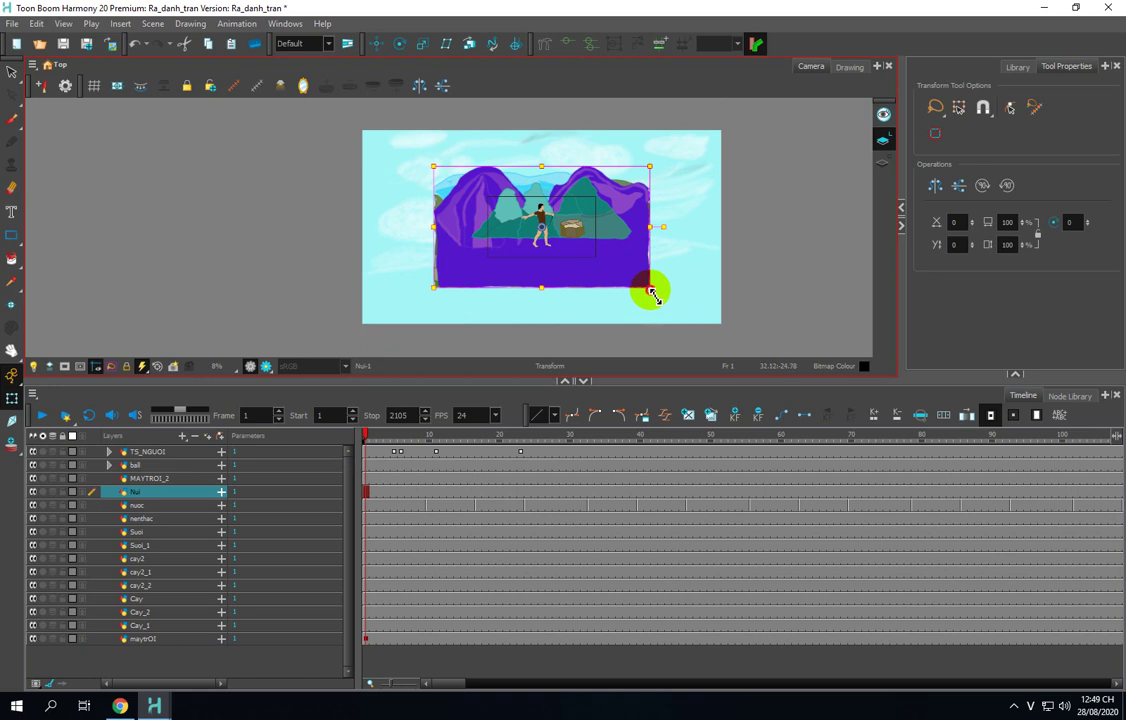
left_click_drag(652, 292, 694, 325)
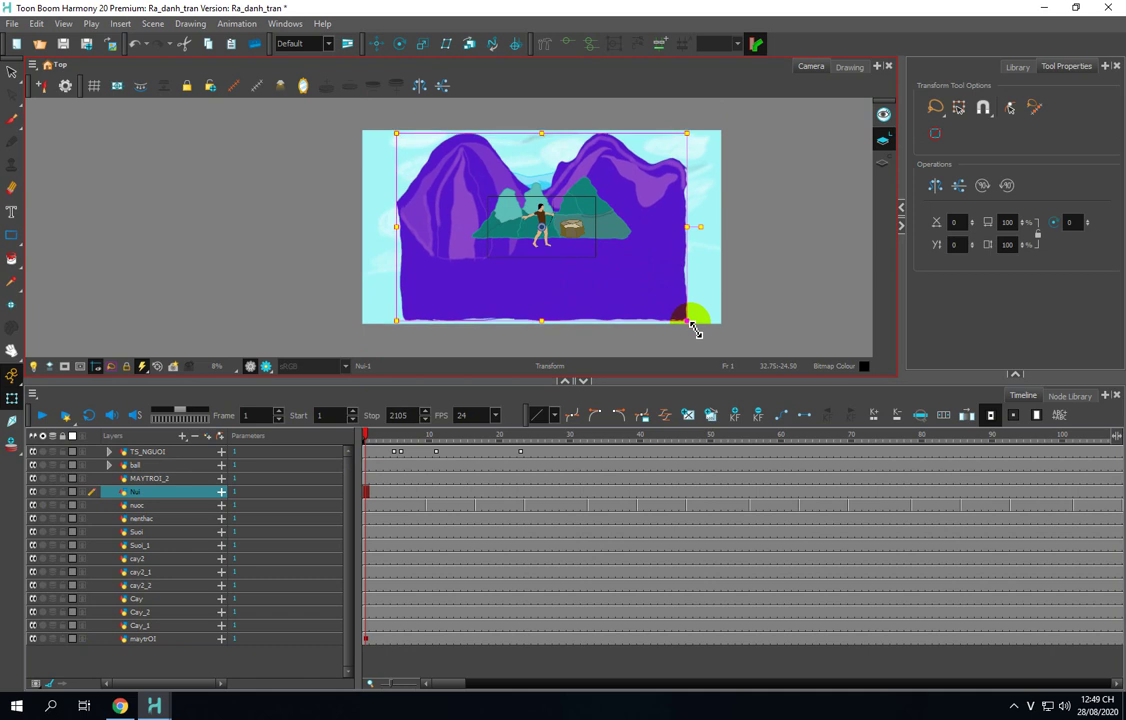
Step: Translate the Nui mountain layer backward in depth in the wide Top view window, placing it just in front of the sky
left_click(287, 24)
left_click(290, 457)
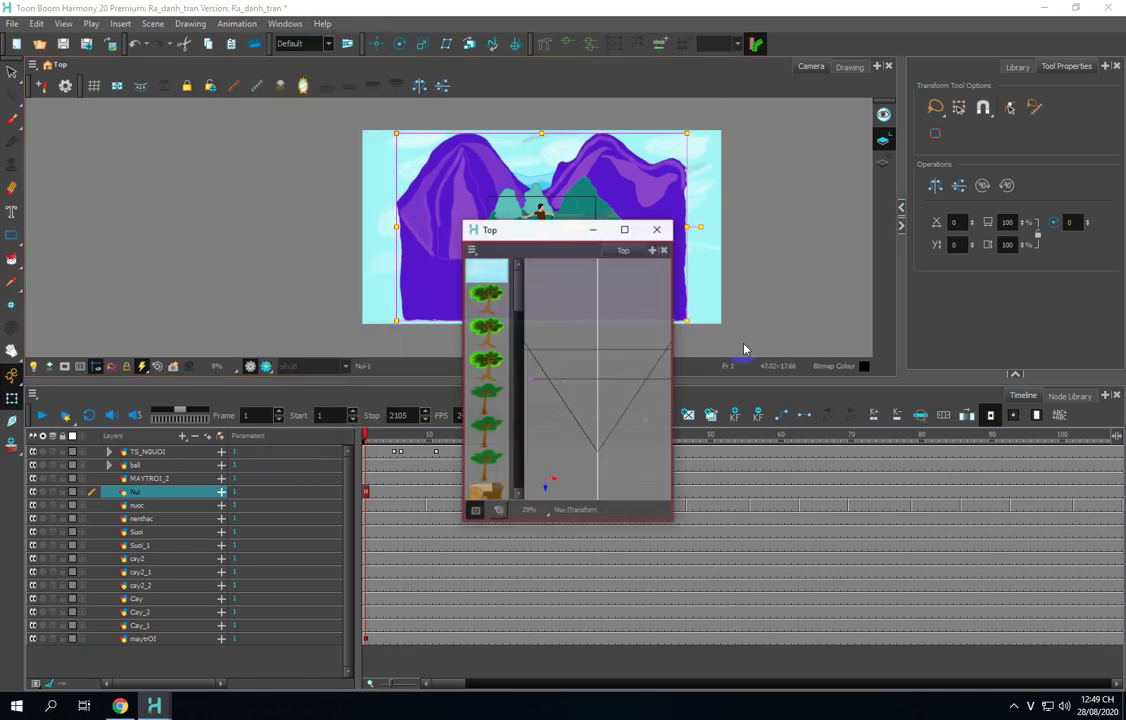
left_click(378, 50)
mouse_move(152, 703)
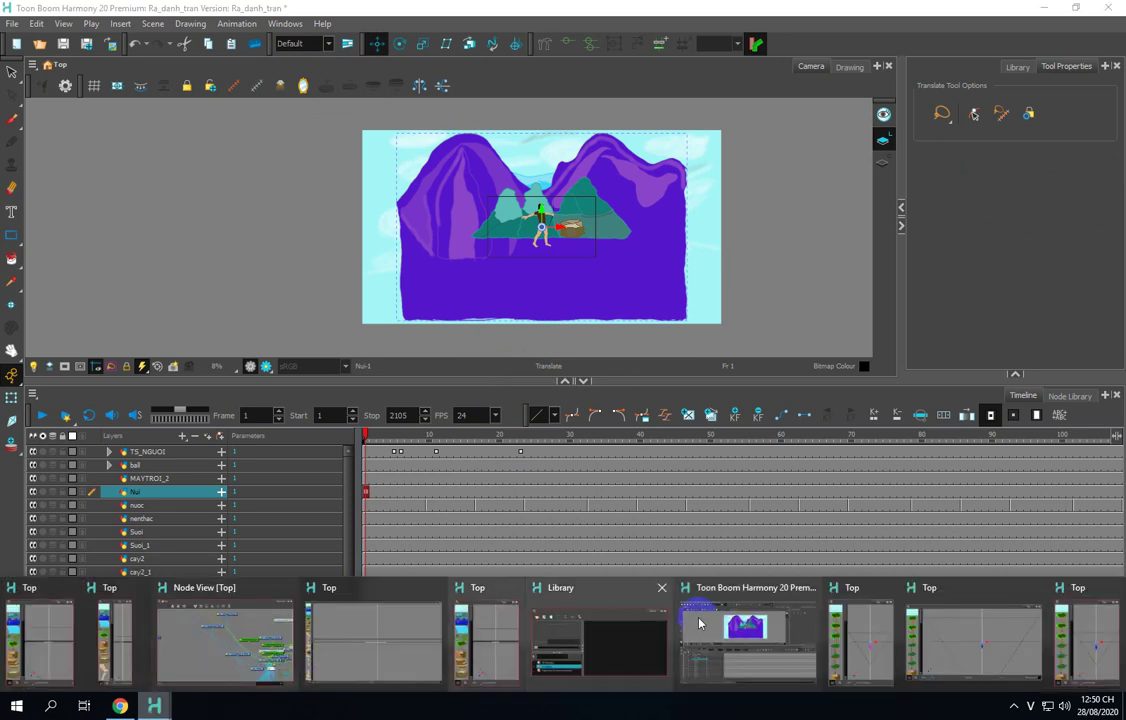
left_click(973, 640)
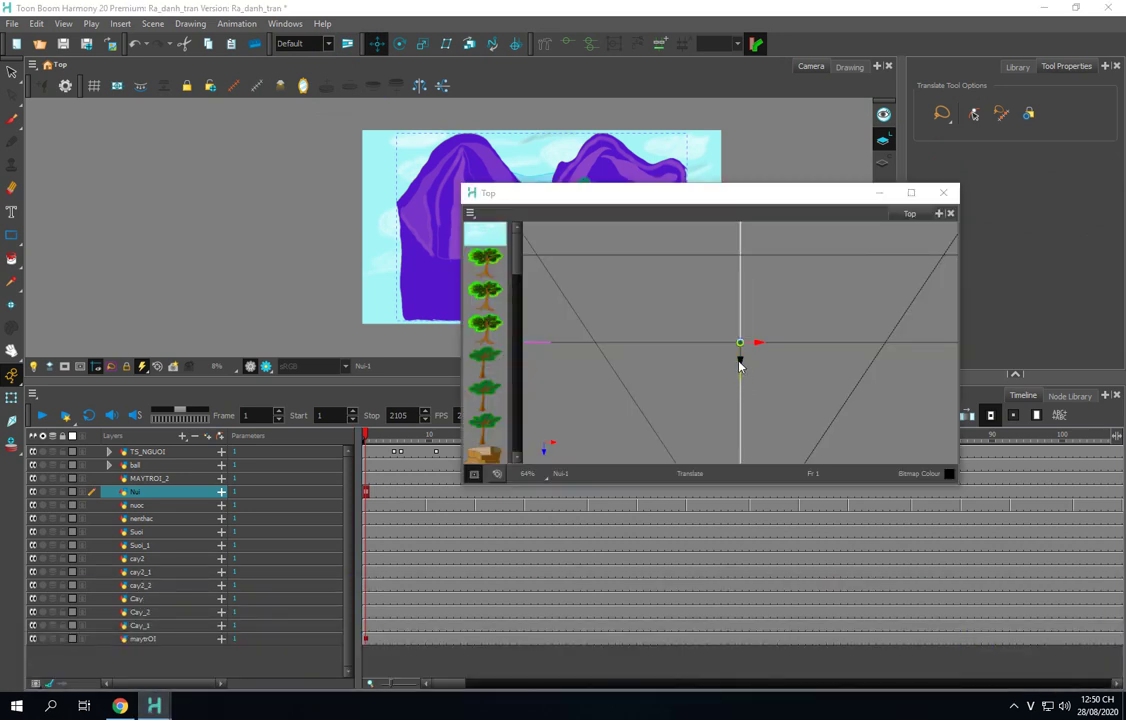
left_click_drag(739, 366, 744, 312)
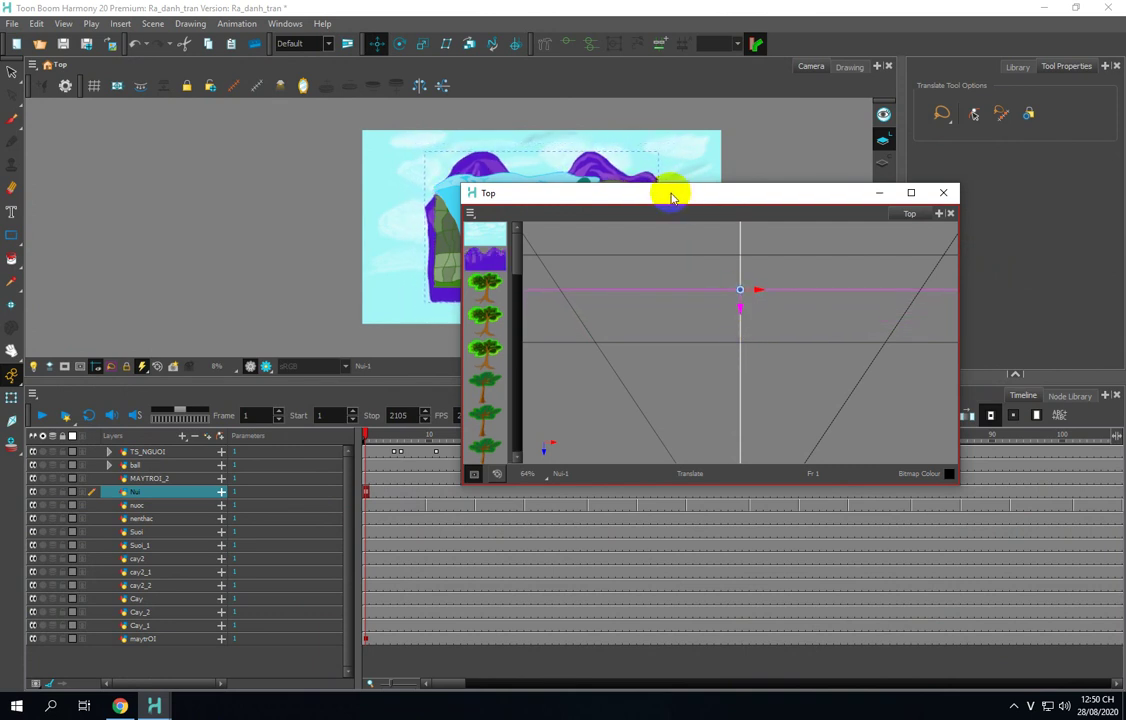
left_click_drag(671, 197, 627, 283)
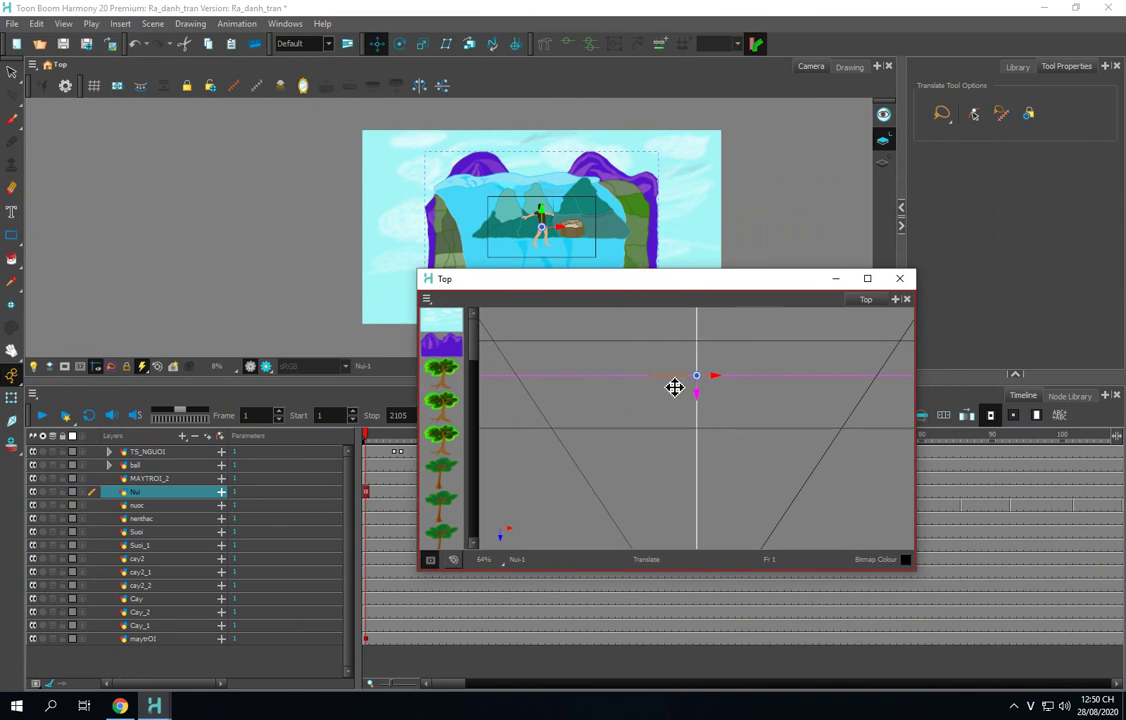
left_click_drag(703, 399, 701, 380)
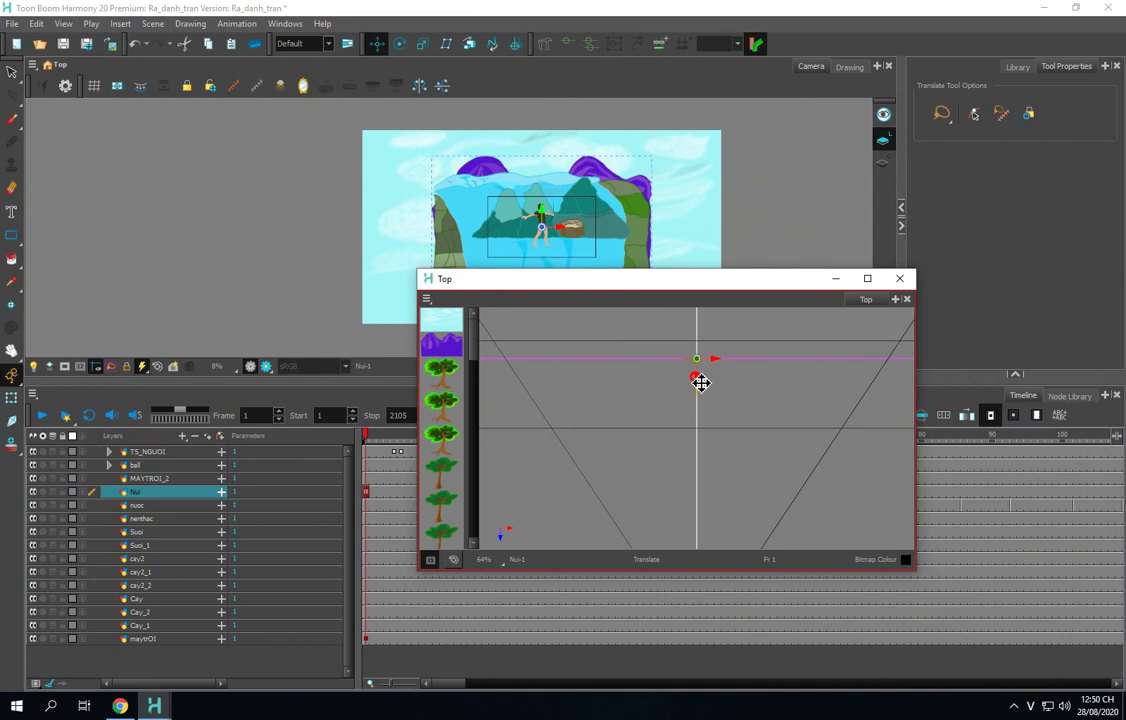
left_click_drag(701, 382, 703, 379)
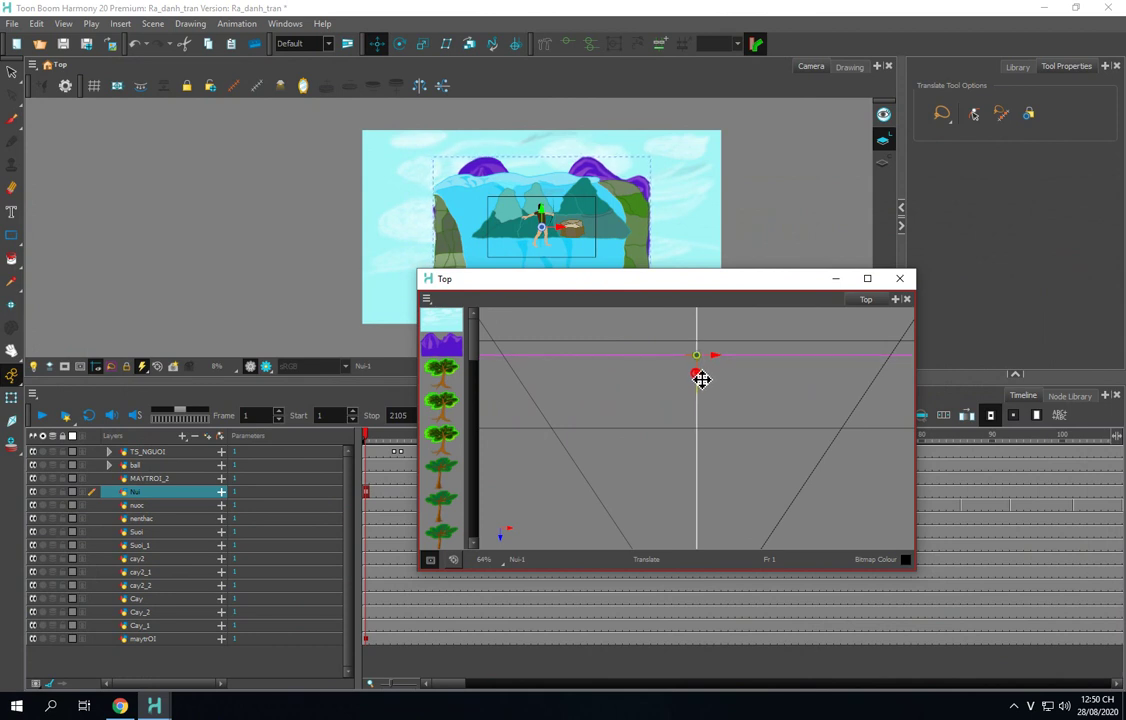
Step: Scale up the Nui mountain layer proportionally until it nearly spans the width of the sky
left_click(422, 43)
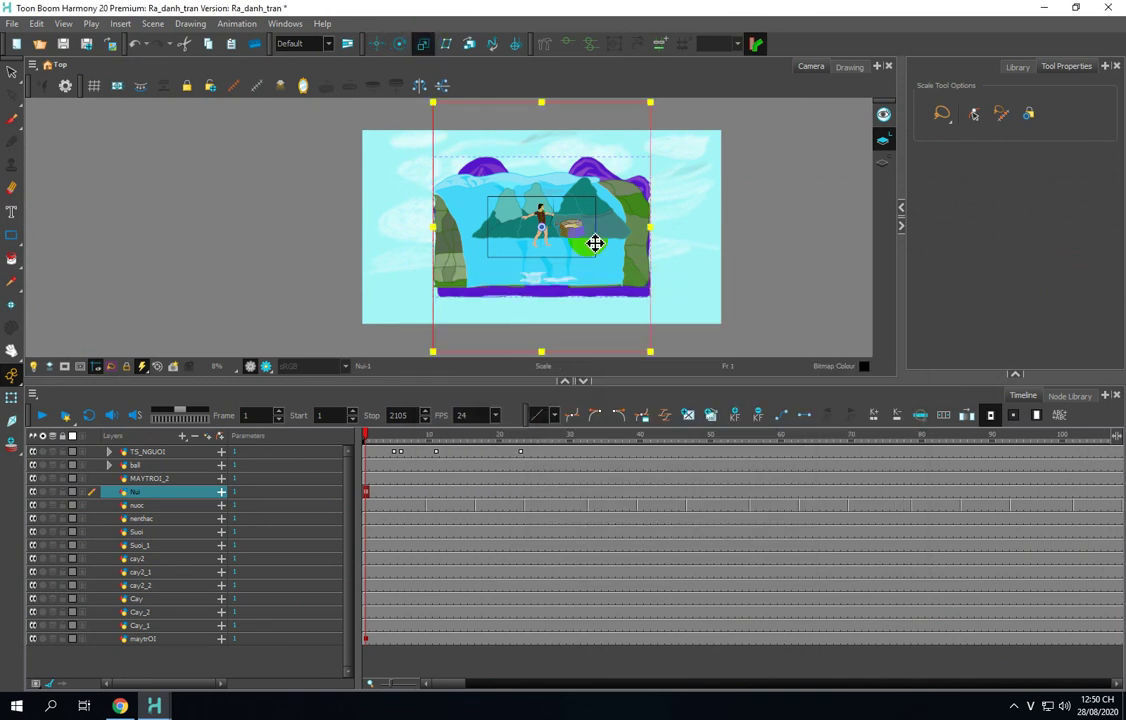
left_click(663, 360)
left_click_drag(650, 352, 756, 374)
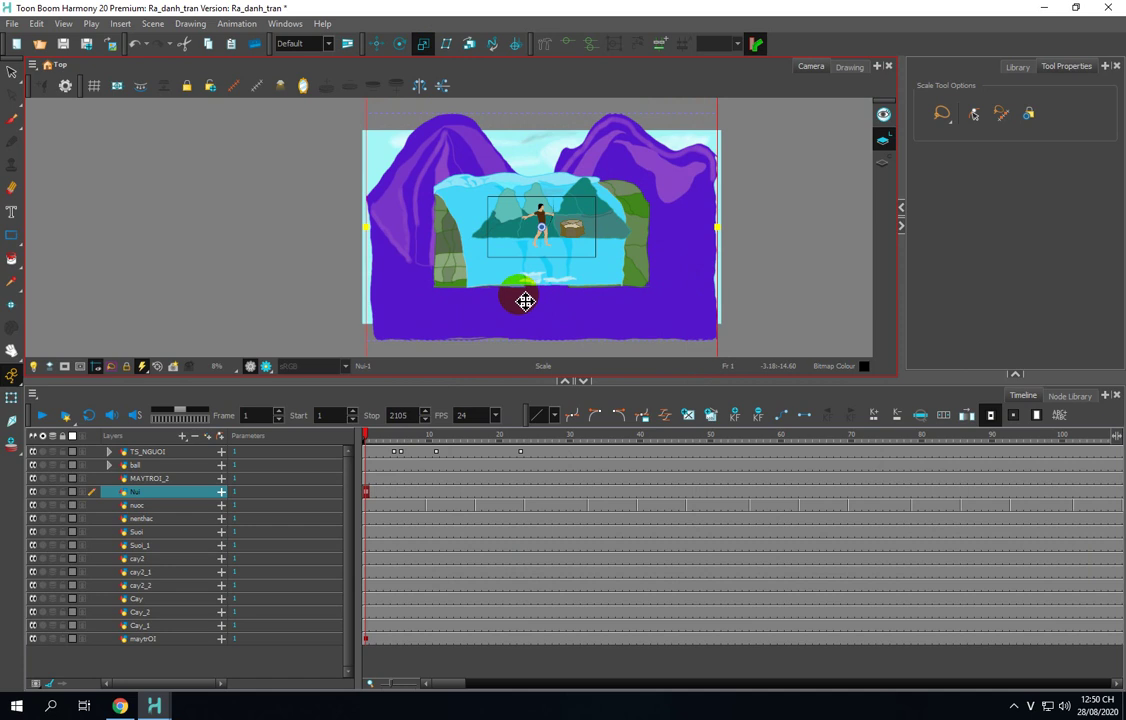
left_click_drag(488, 347, 516, 277)
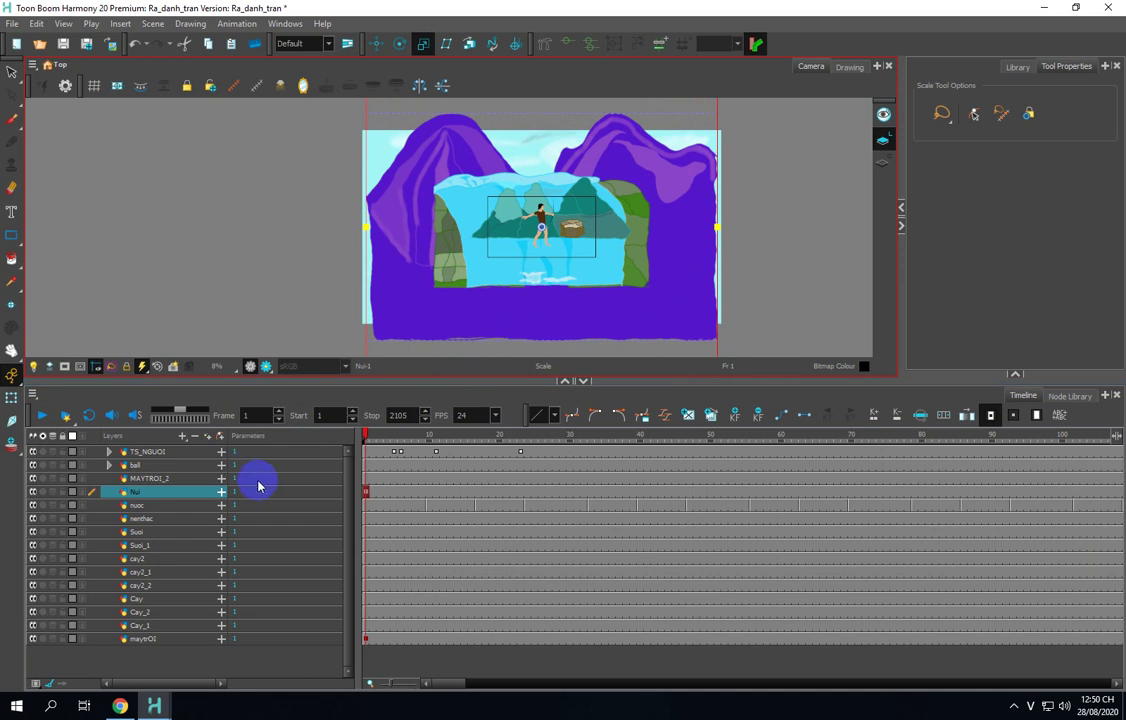
Step: Translate the nuoc water layer backward in depth in the wide Top view window, placing it just in front of the Nui mountains
left_click(141, 535)
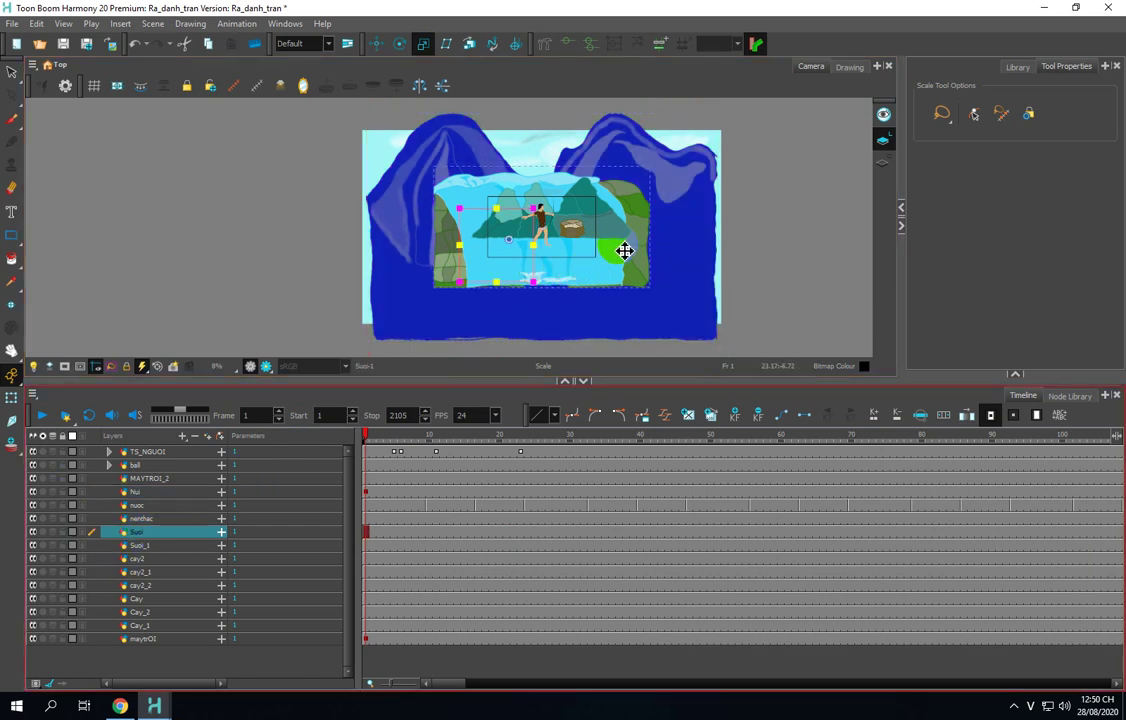
scroll(527, 260, "up", 2)
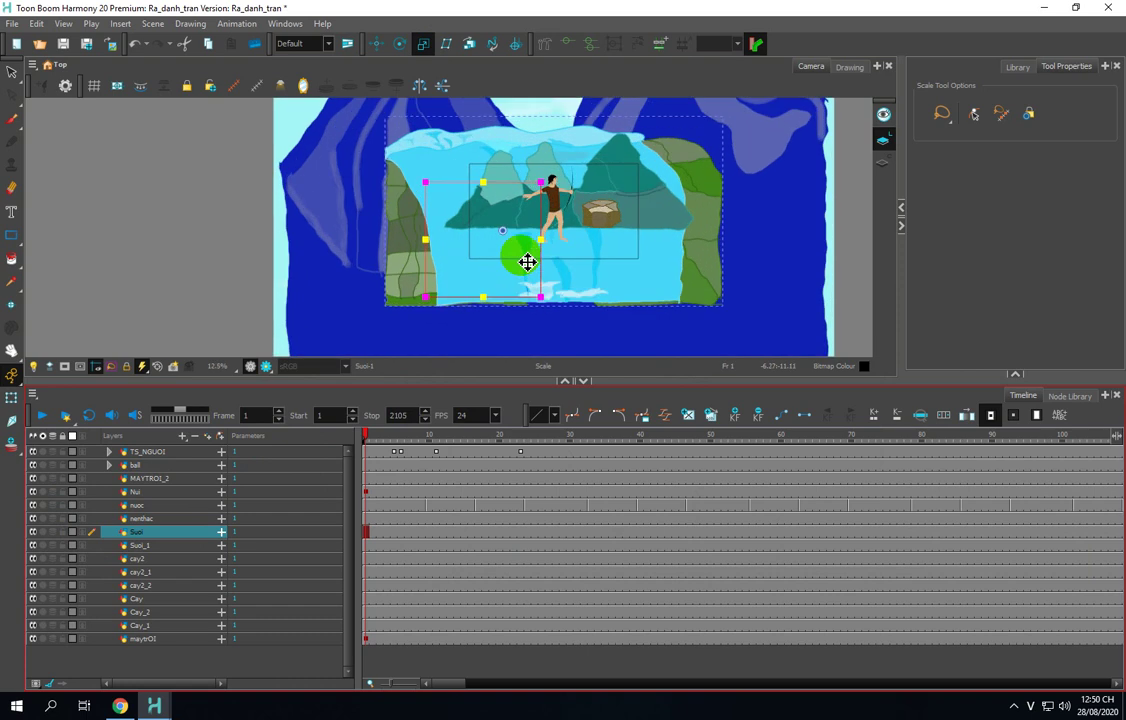
left_click(365, 508)
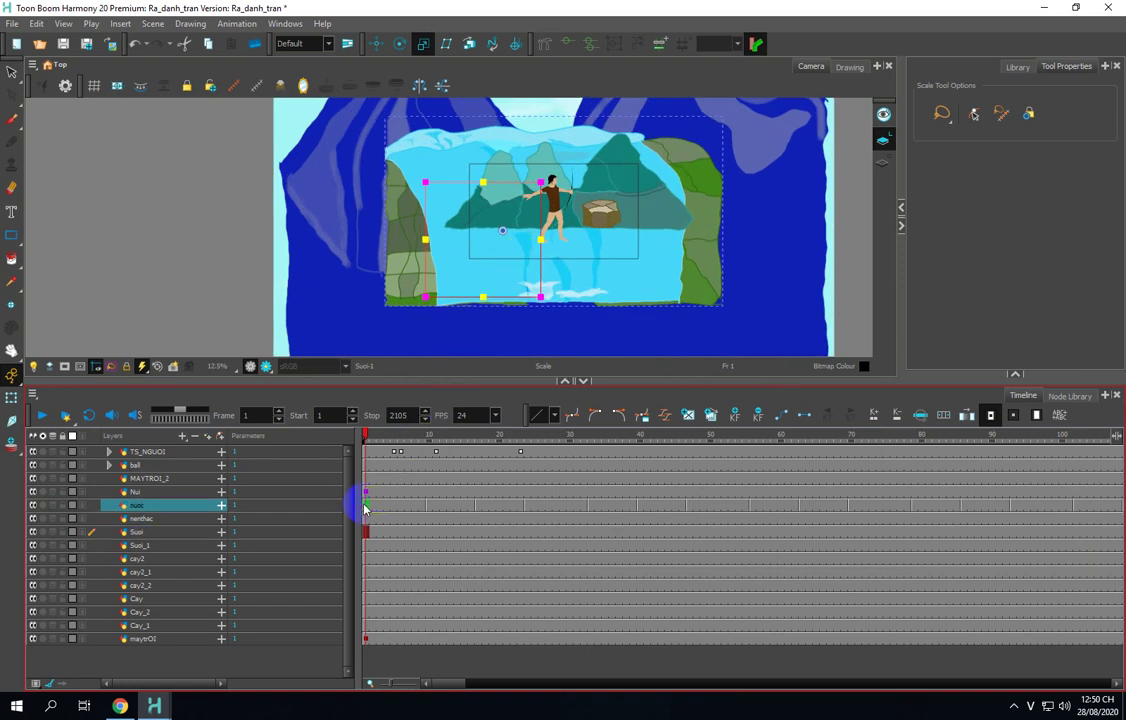
scroll(620, 287, "down", 2)
left_click(121, 521)
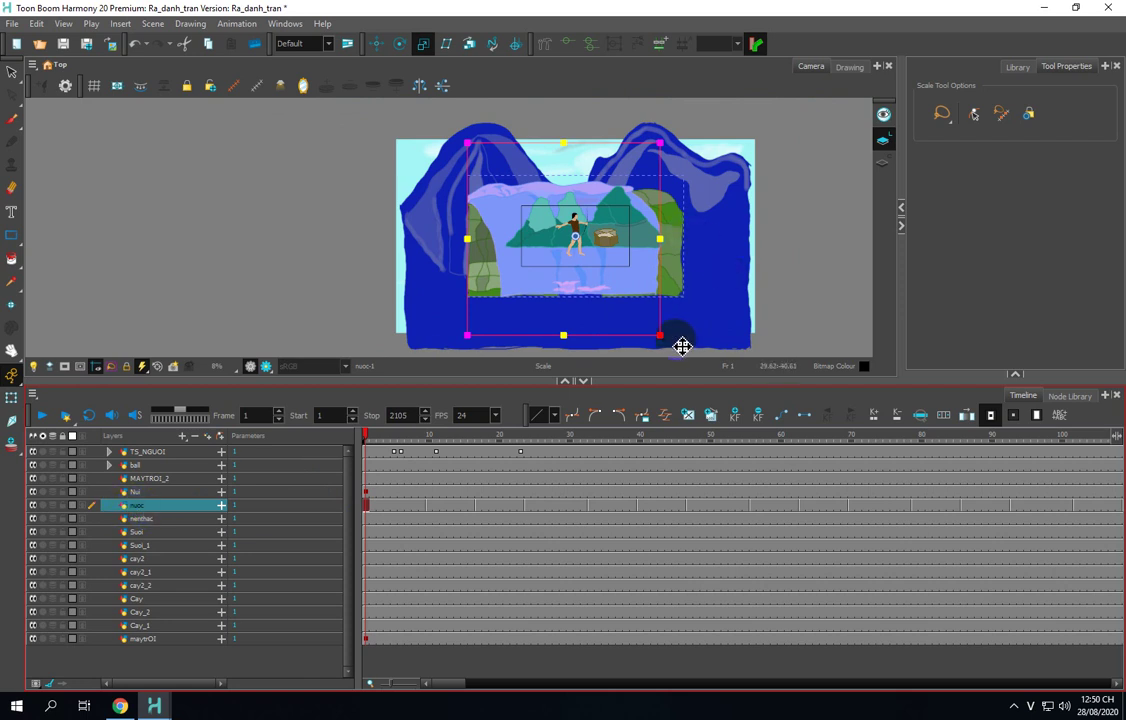
left_click(369, 46)
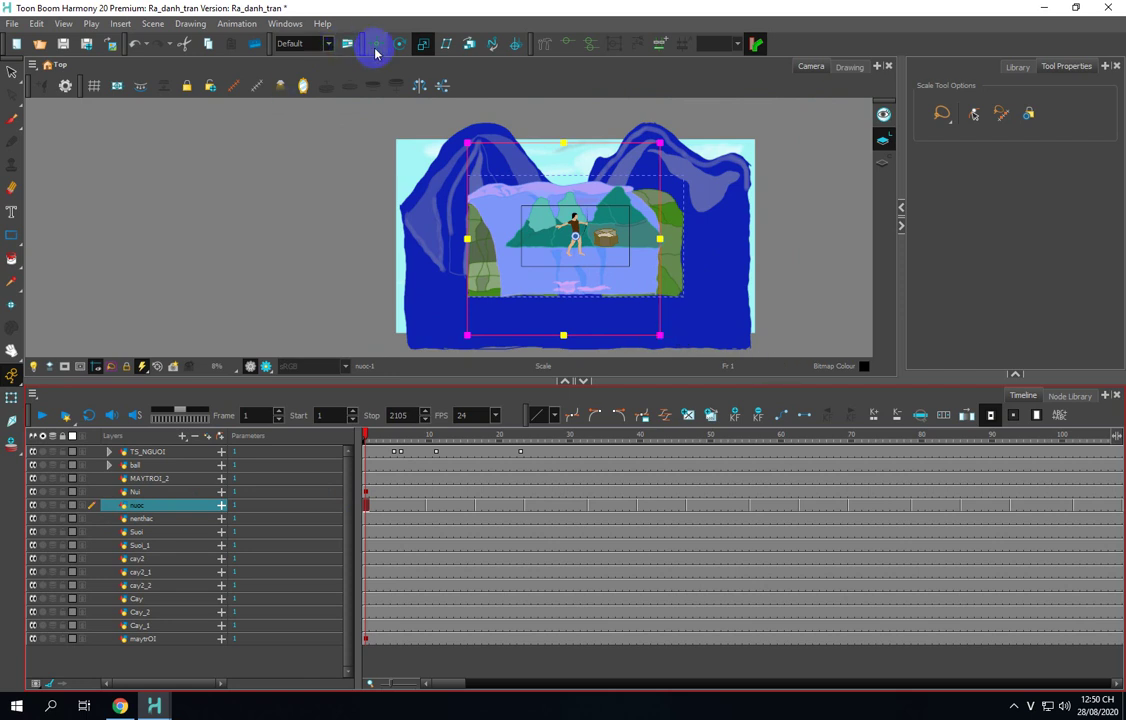
left_click(375, 44)
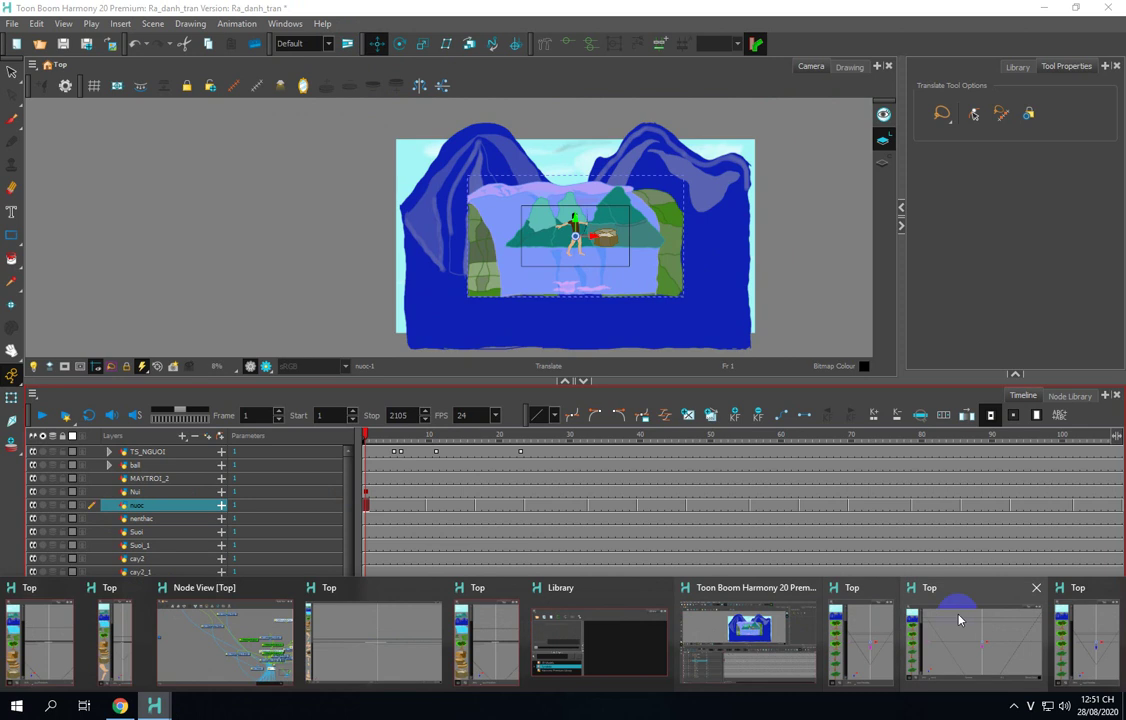
left_click(965, 641)
left_click_drag(697, 455, 702, 400)
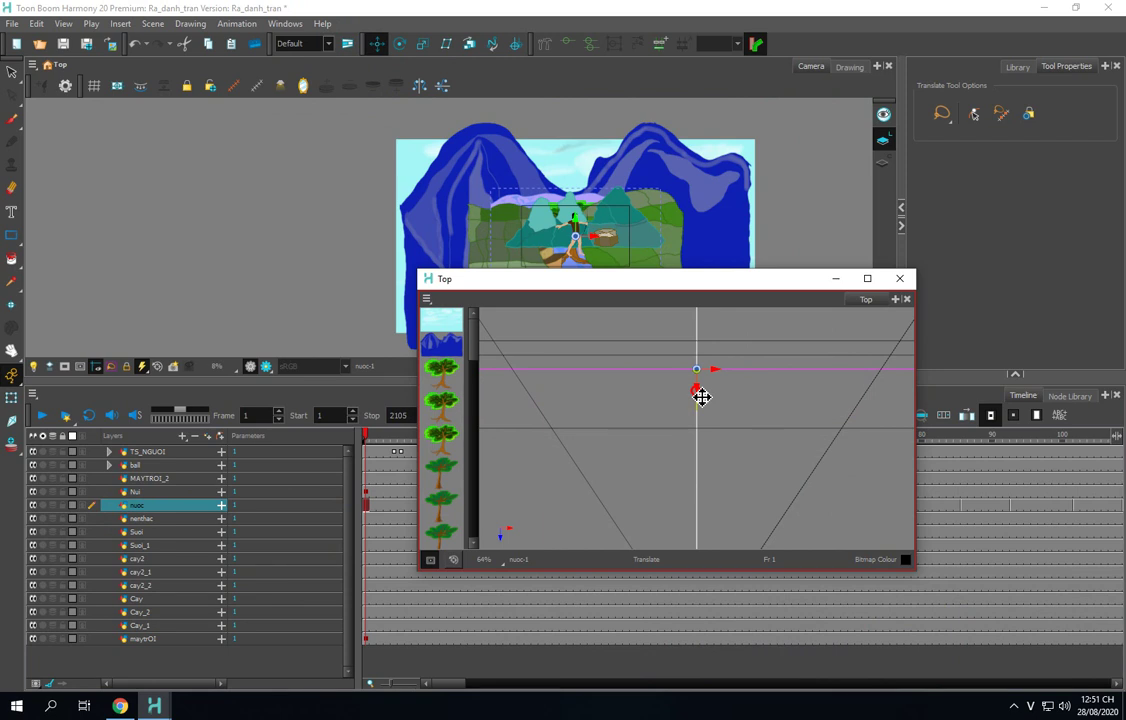
left_click_drag(702, 397, 702, 392)
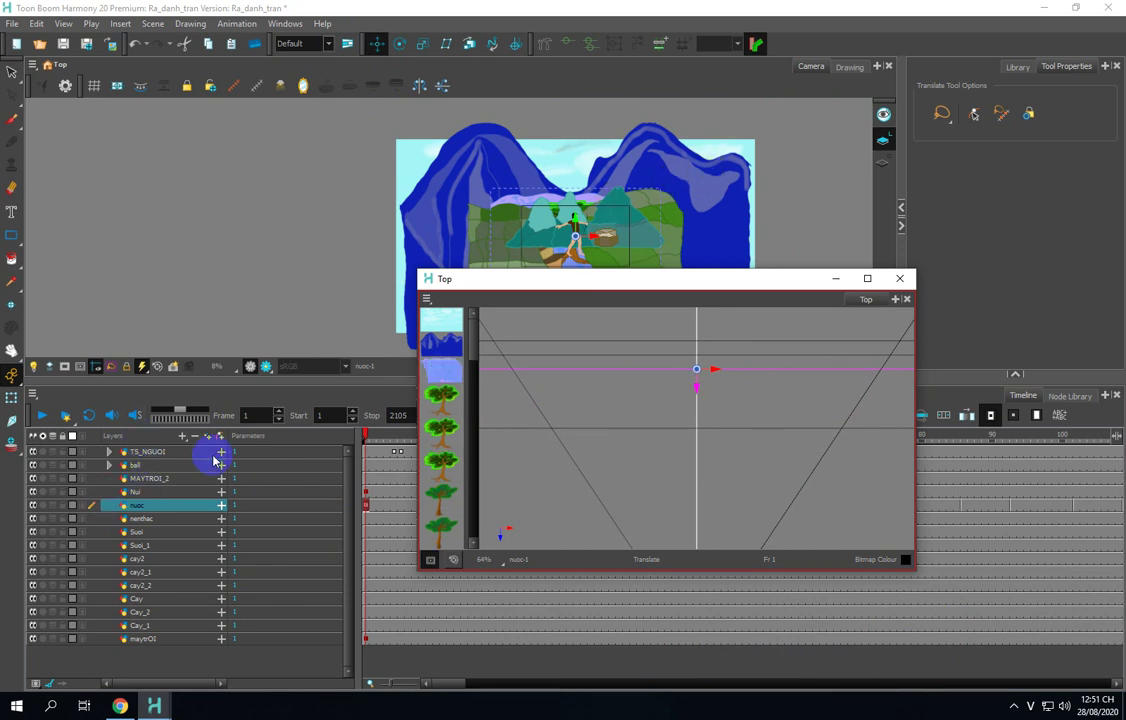
Step: Enlarge the nuoc water layer and shift it down and to the right so it covers the lower part of the mountains
left_click(422, 44)
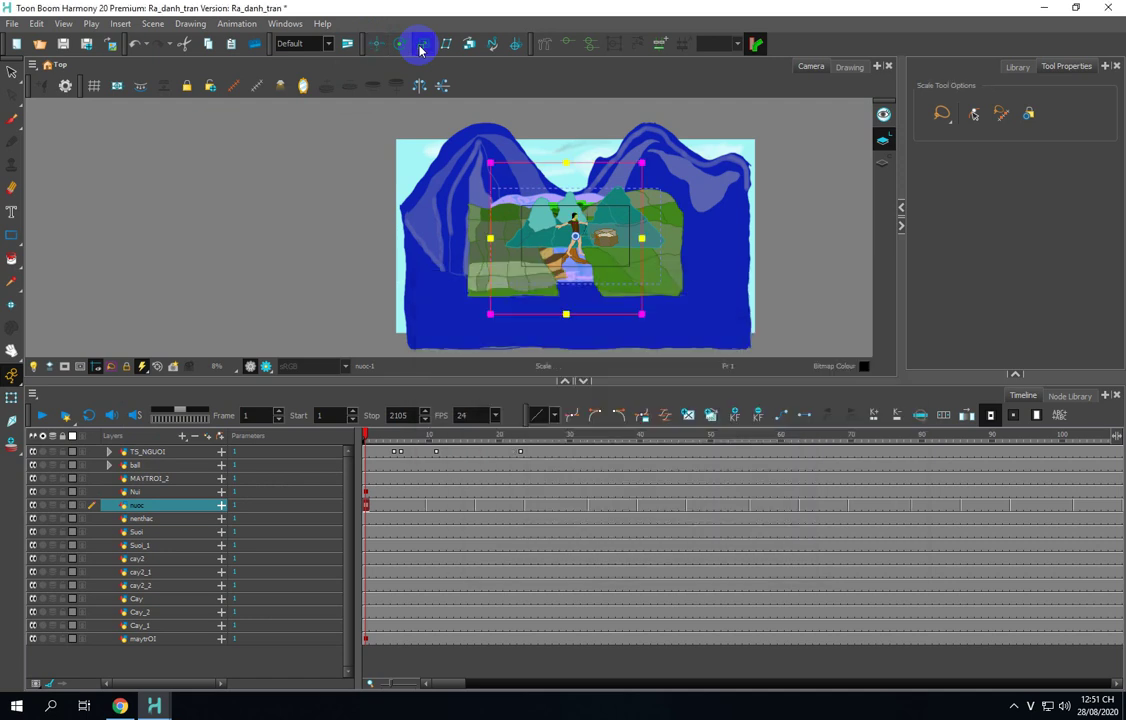
mouse_move(641, 314)
left_mouse_down()
mouse_move(722, 329)
mouse_move(726, 363)
left_mouse_up()
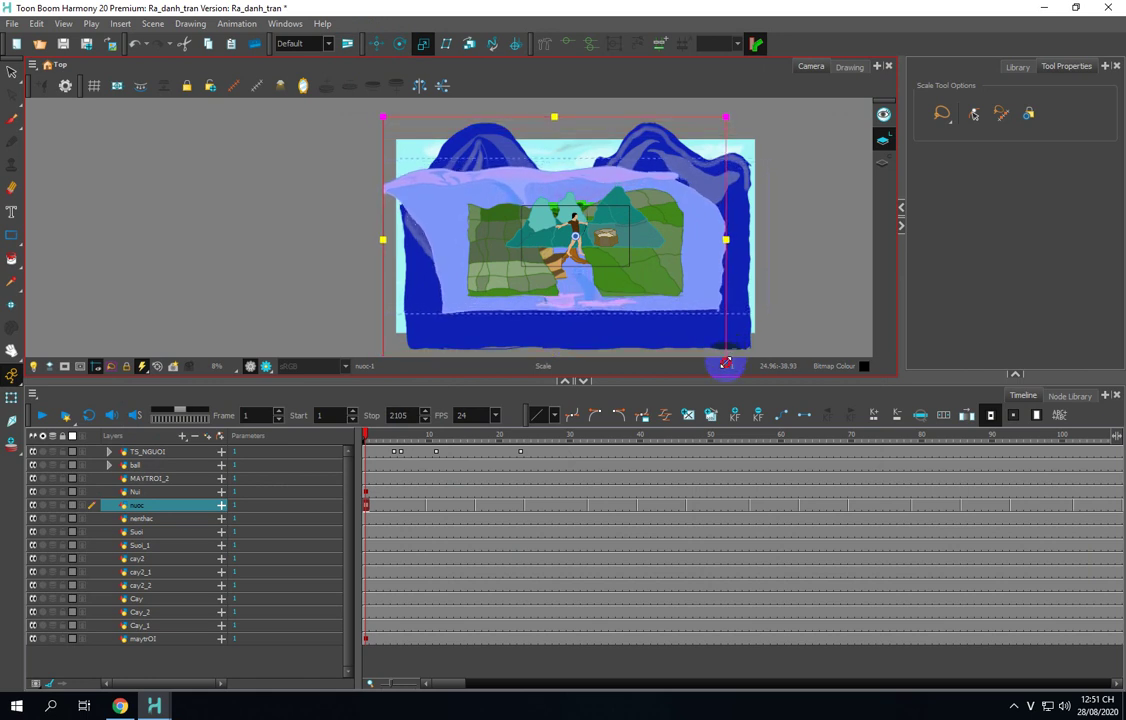
mouse_move(712, 294)
left_mouse_down()
mouse_move(721, 297)
mouse_move(696, 284)
left_mouse_up()
left_click(371, 45)
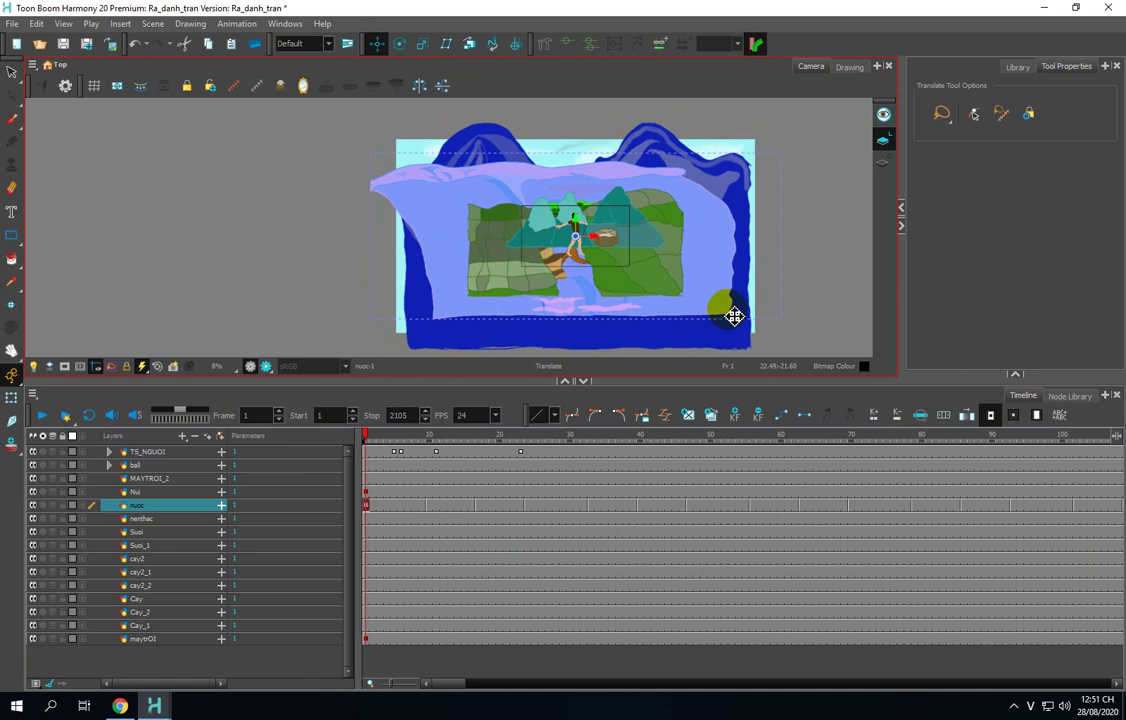
left_click_drag(716, 302, 734, 330)
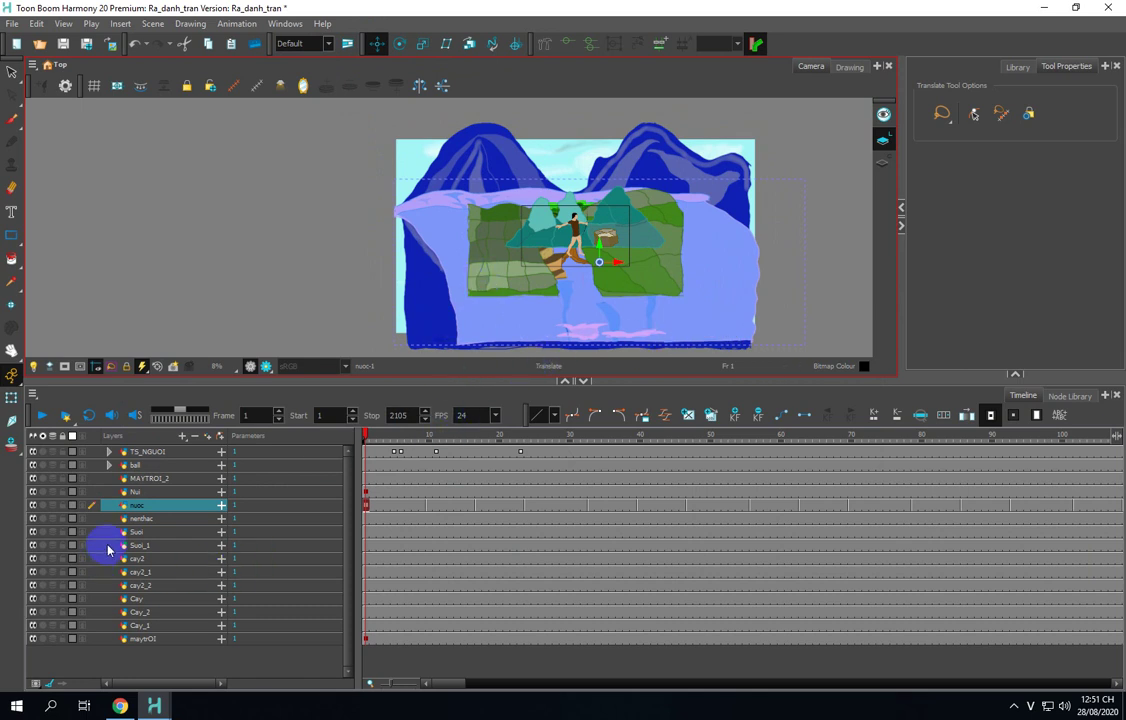
Step: Scale up the nenthac ground layer proportionally until it spans roughly the width of the sky
left_click(137, 495)
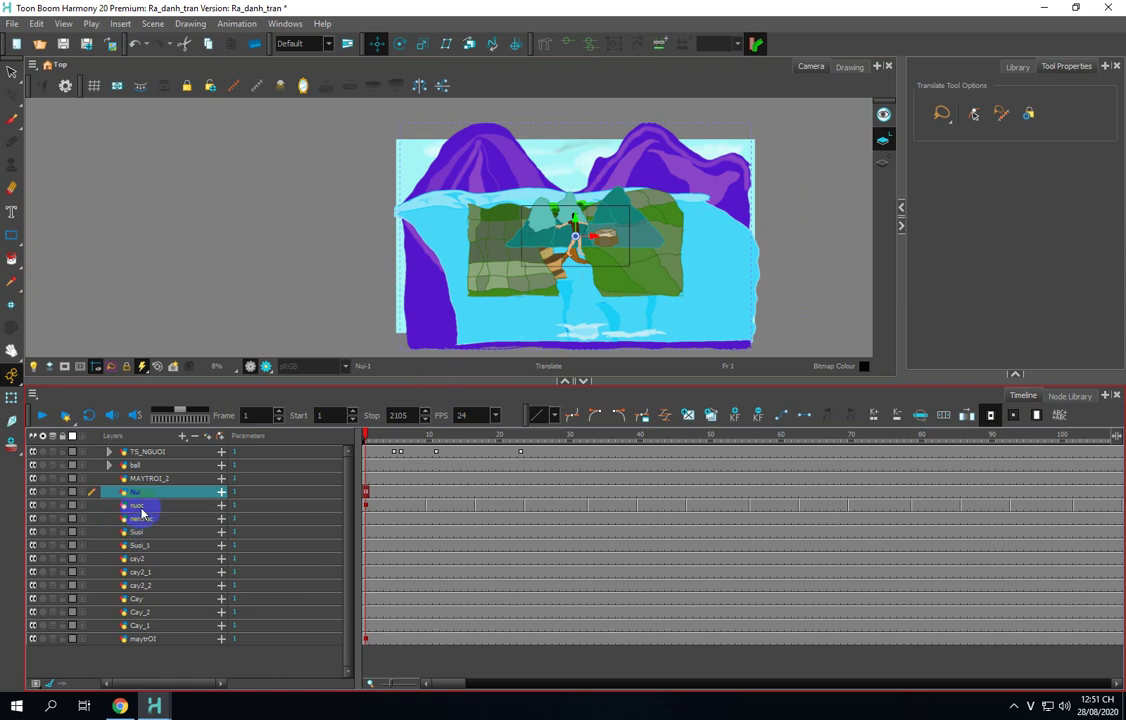
left_click(477, 322)
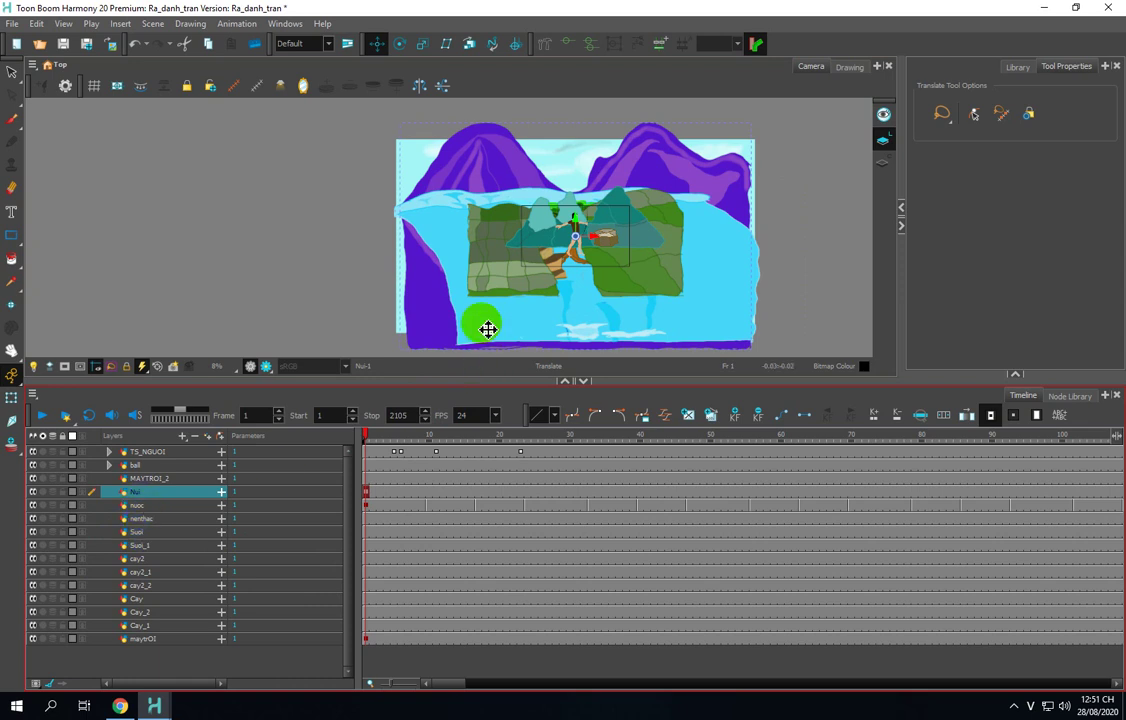
left_click(11, 400)
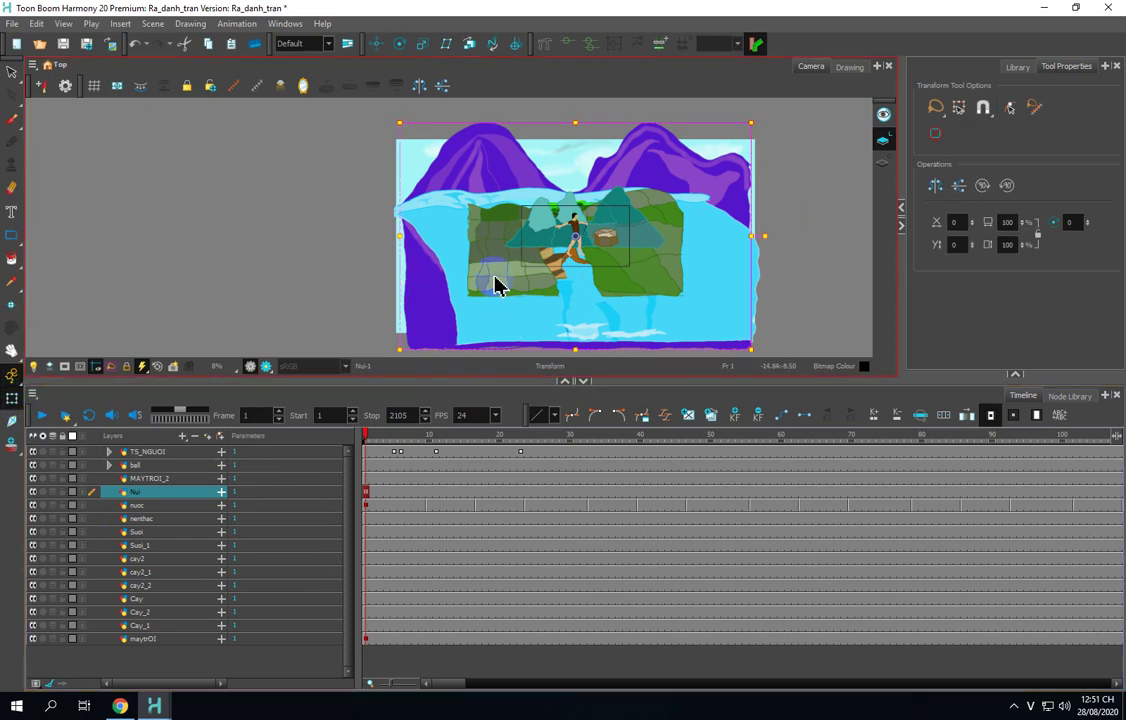
left_click(468, 254)
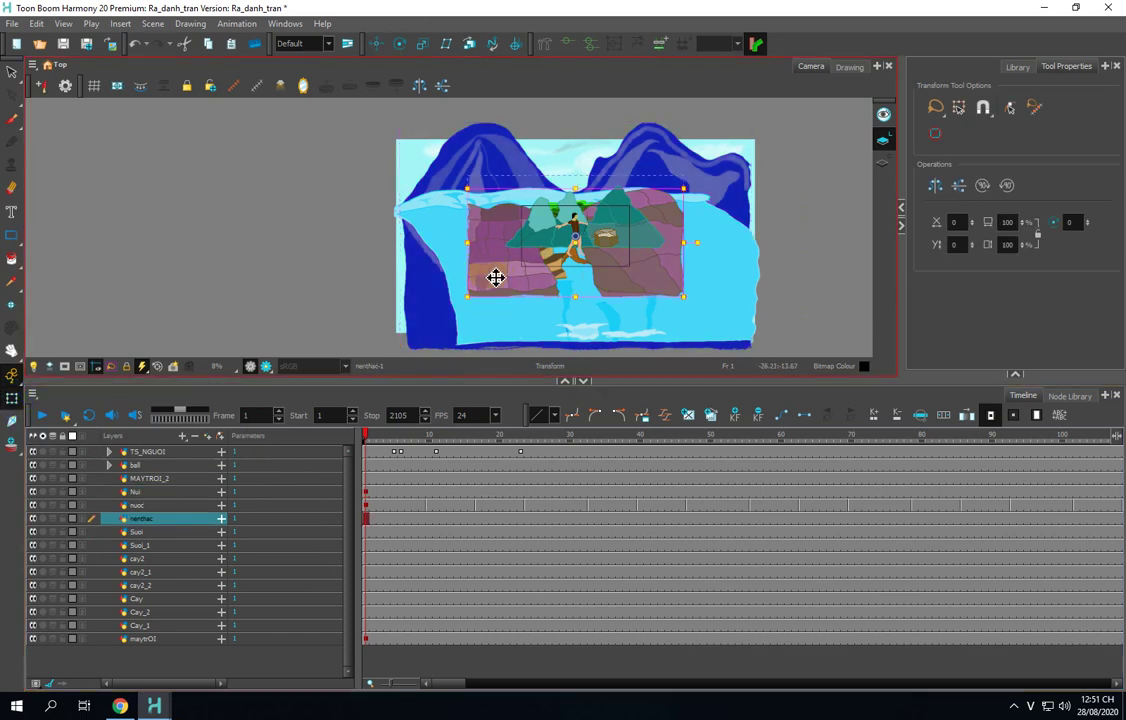
left_click(684, 296)
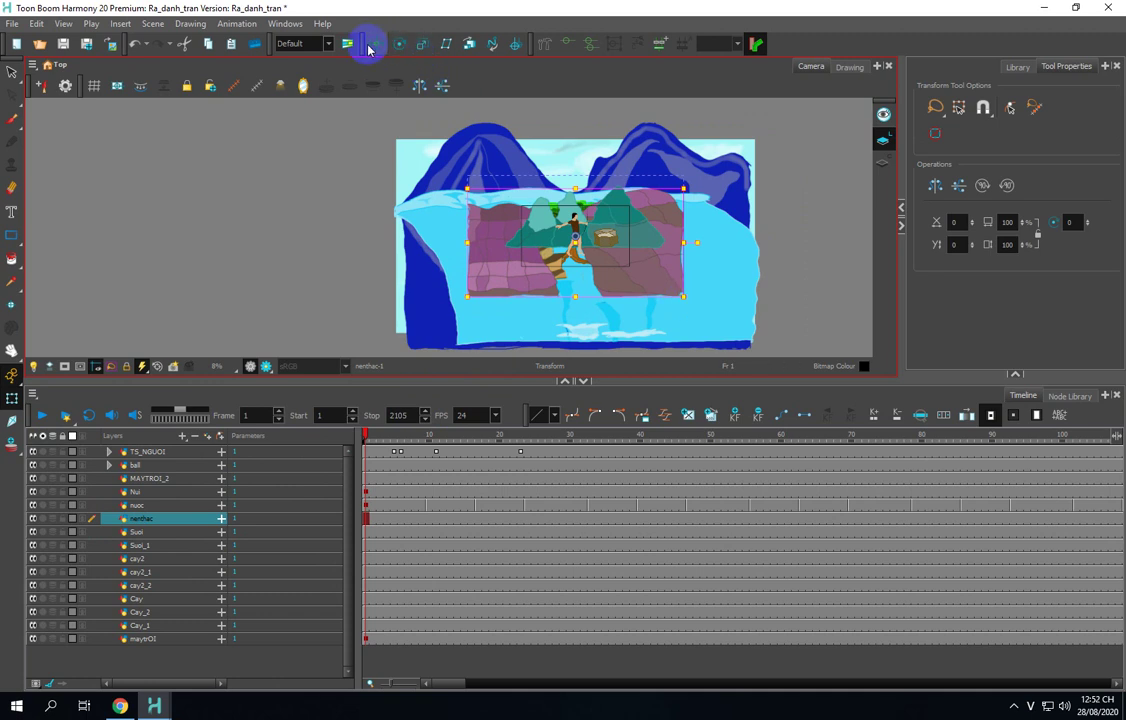
left_click(422, 44)
left_click(688, 347)
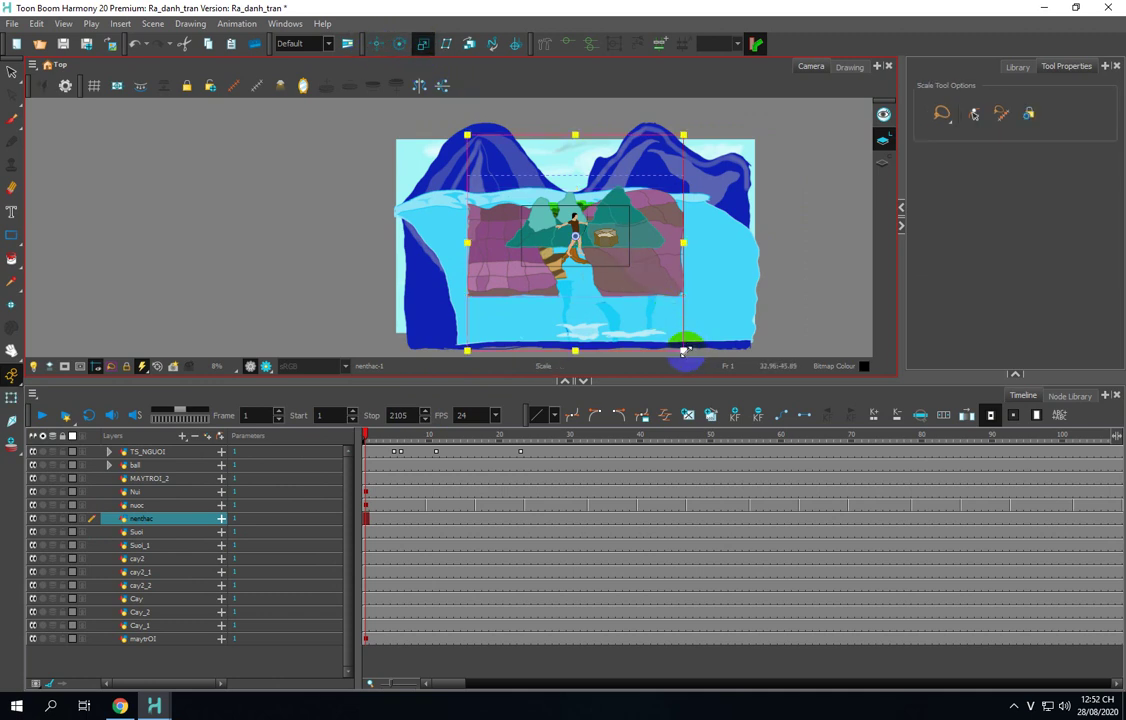
mouse_move(685, 350)
left_mouse_down()
mouse_move(721, 344)
mouse_move(754, 390)
mouse_move(743, 400)
mouse_move(762, 397)
left_mouse_up()
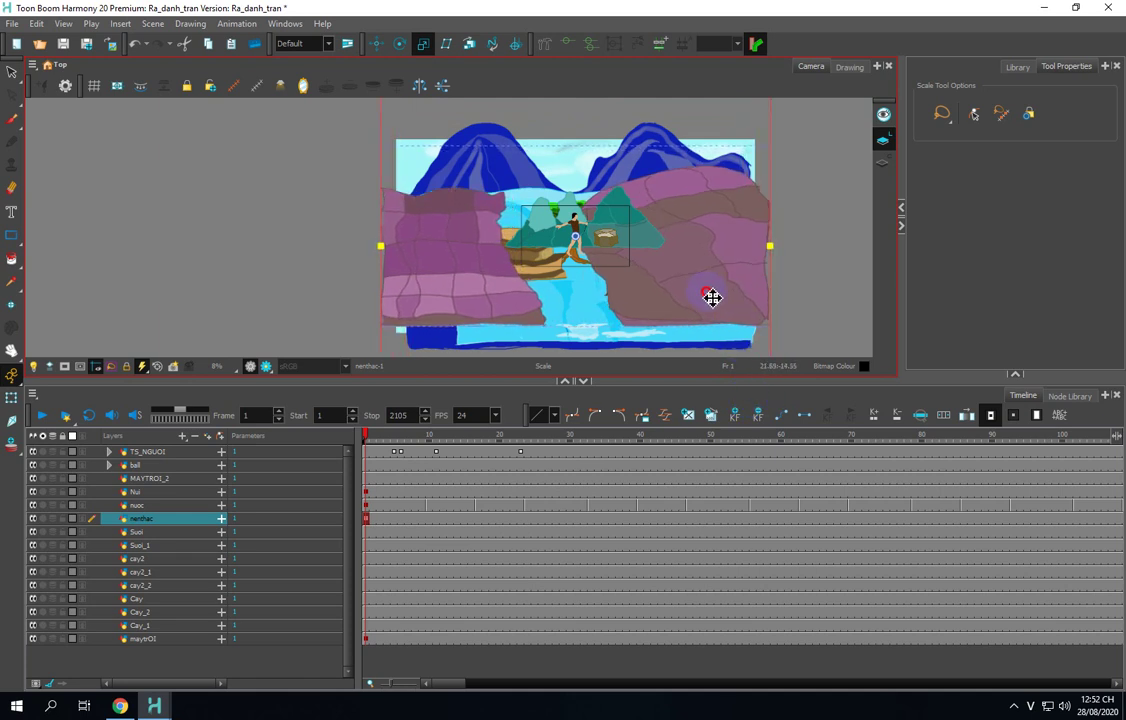
left_click_drag(711, 296, 704, 296)
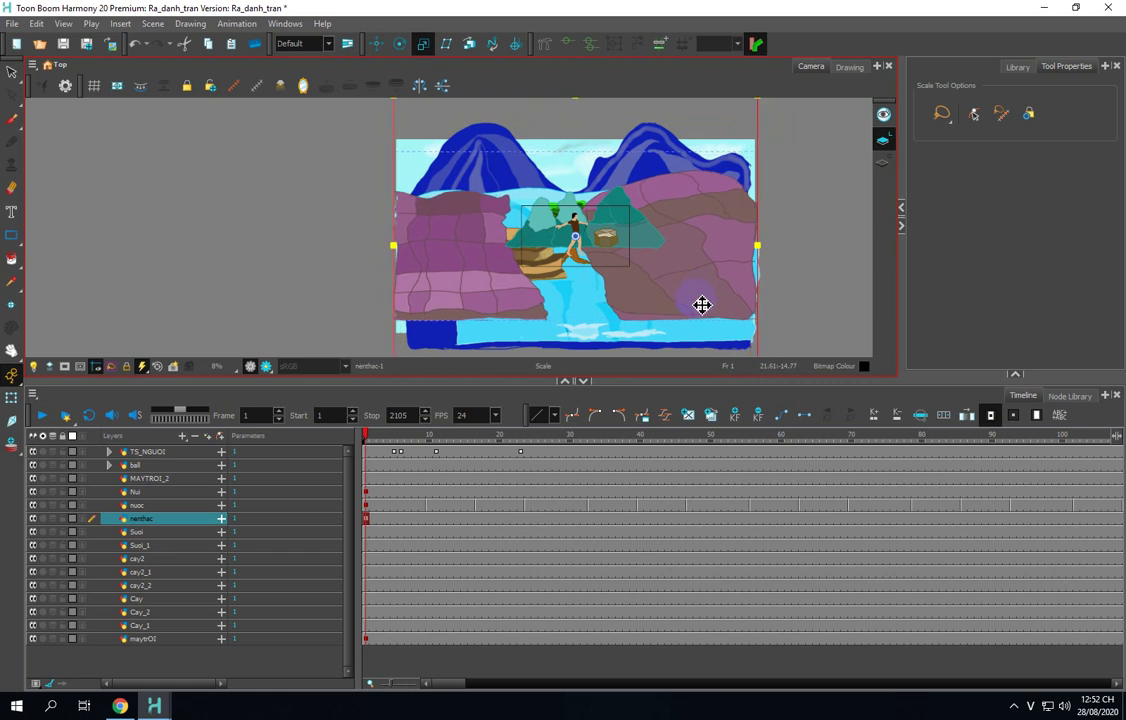
Step: Translate the nenthac layer backward in depth in the wide Top view window, placing it just in front of the nuoc water
left_click(157, 707)
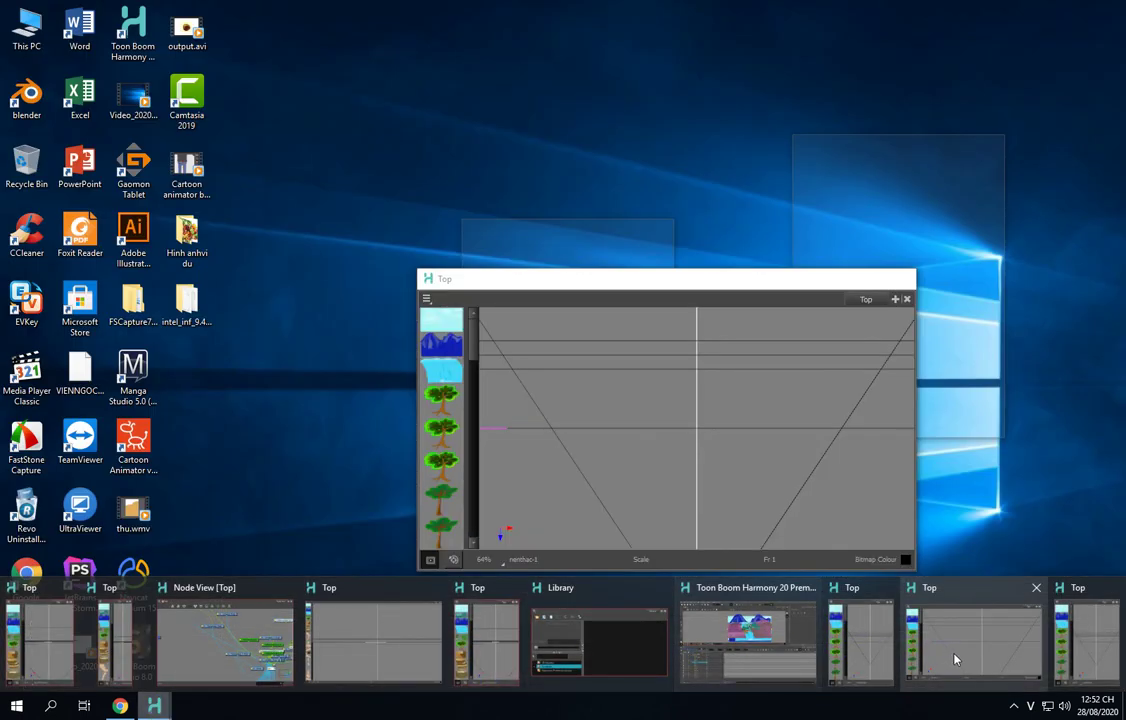
left_click(954, 660)
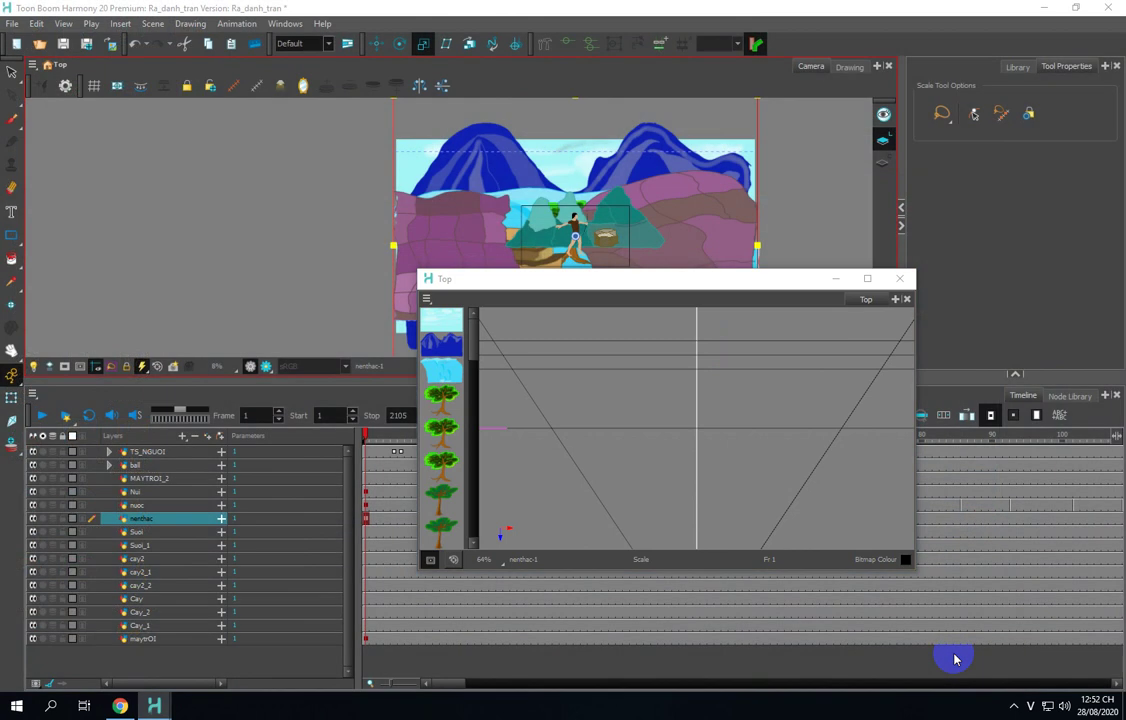
left_click(375, 45)
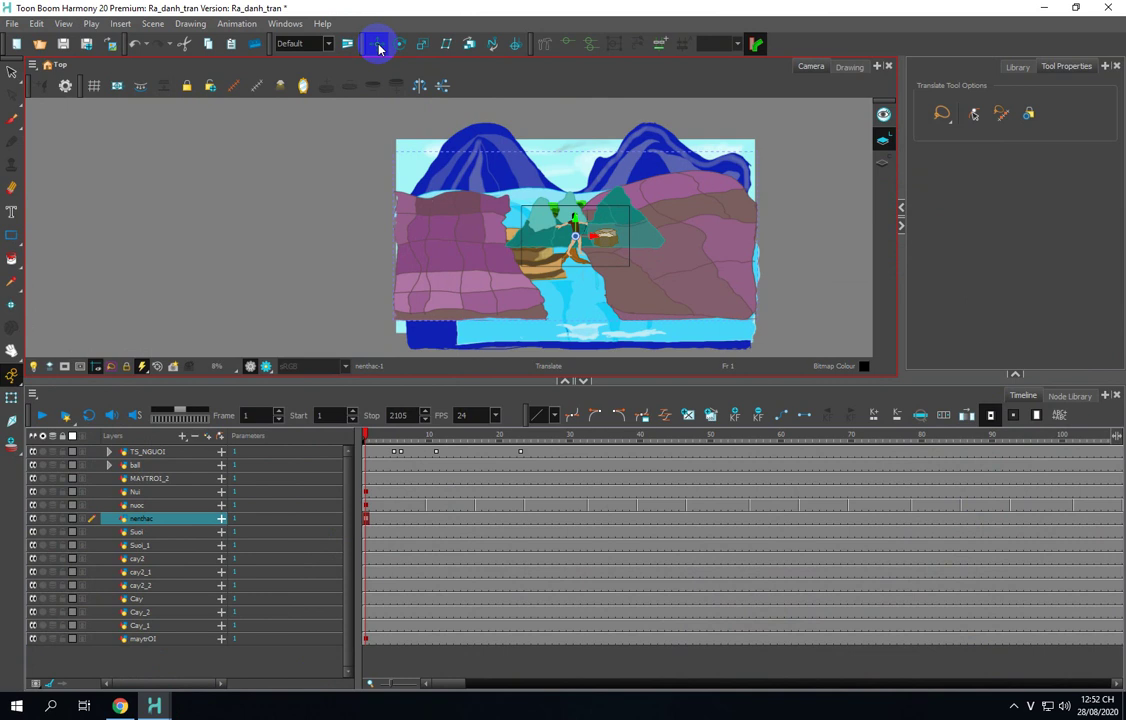
mouse_move(155, 704)
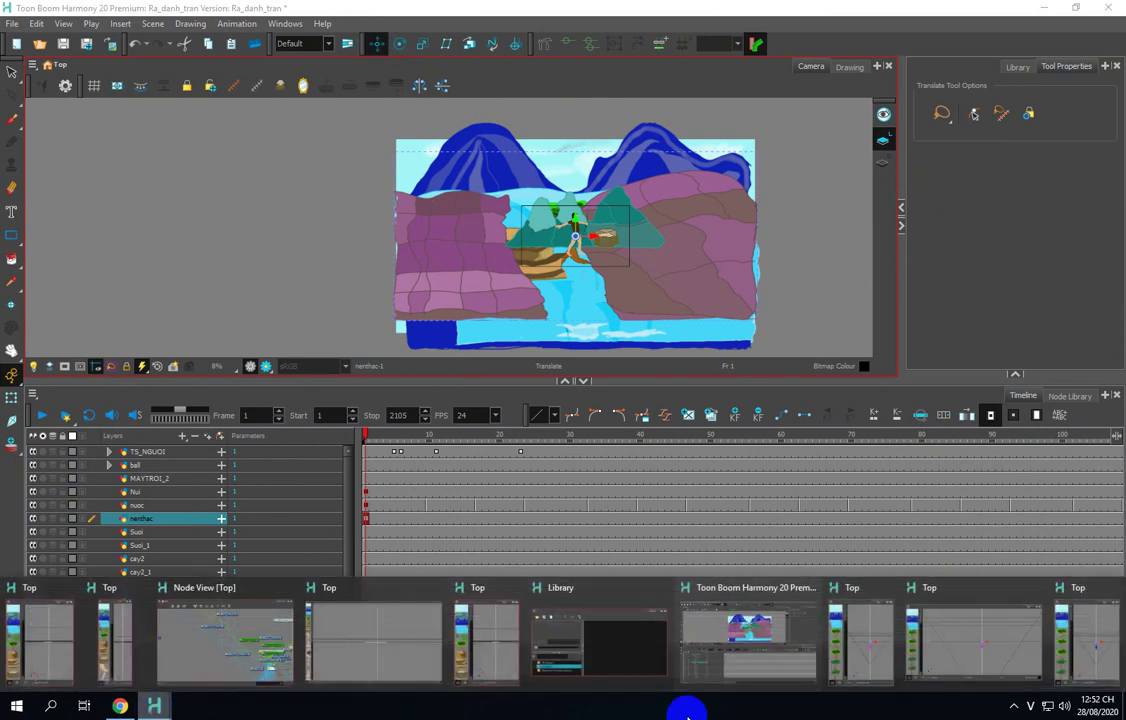
left_click(907, 676)
left_click_drag(698, 456, 702, 398)
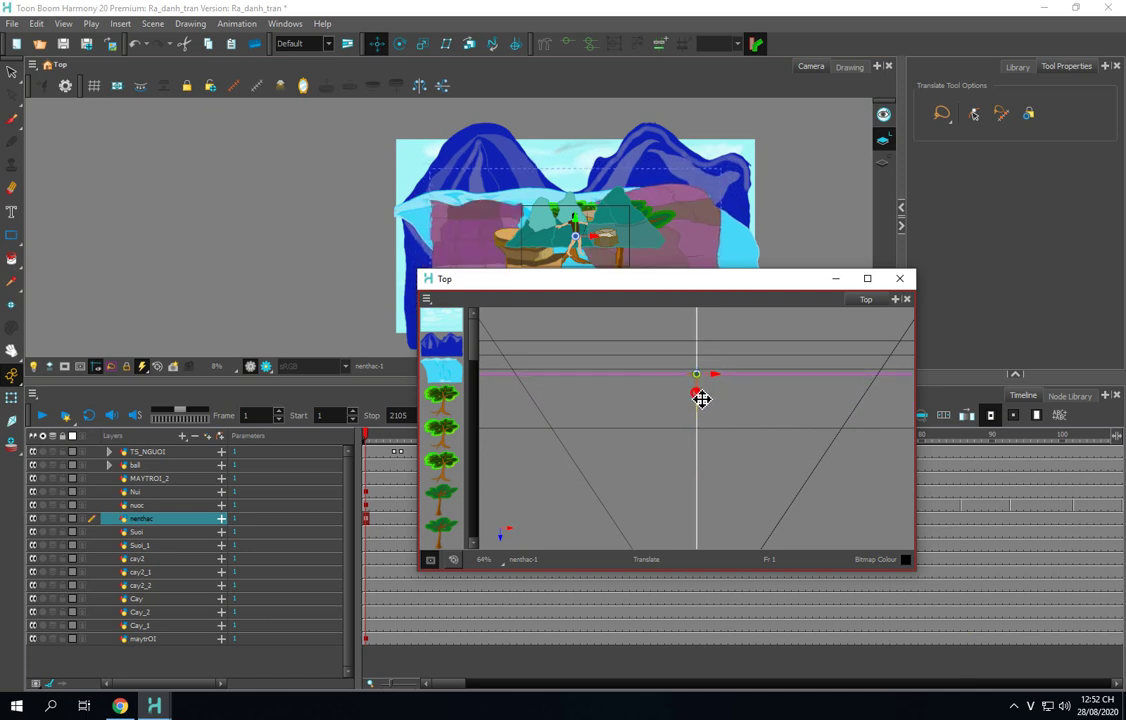
left_click_drag(702, 398, 702, 398)
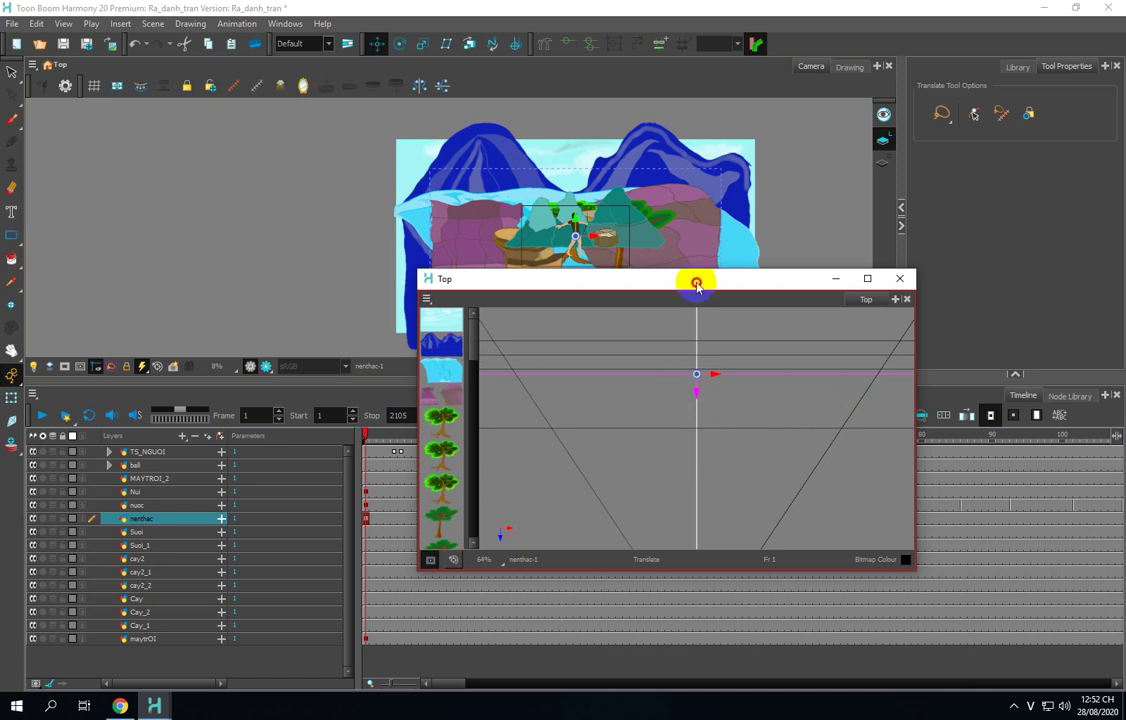
left_click_drag(696, 284, 688, 388)
Step: Widen the nenthac layer until it reaches both sides of the sky and stretch it slightly in height
left_click(421, 44)
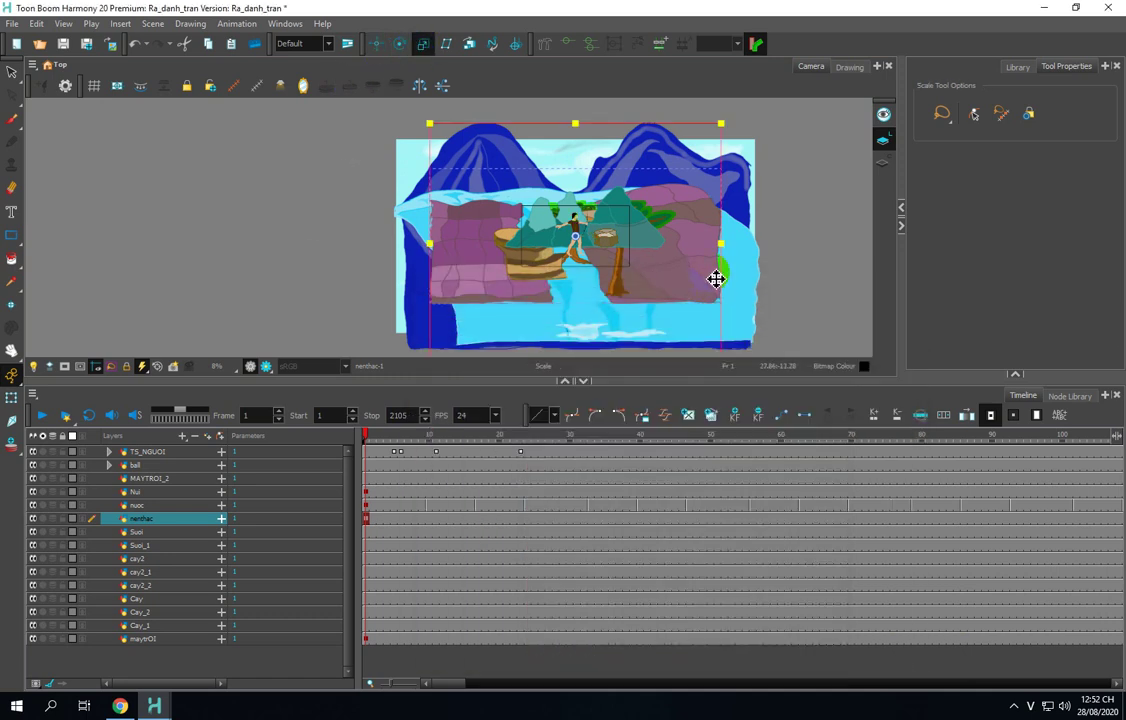
left_click_drag(722, 244, 762, 251)
scroll(731, 239, "down", 3)
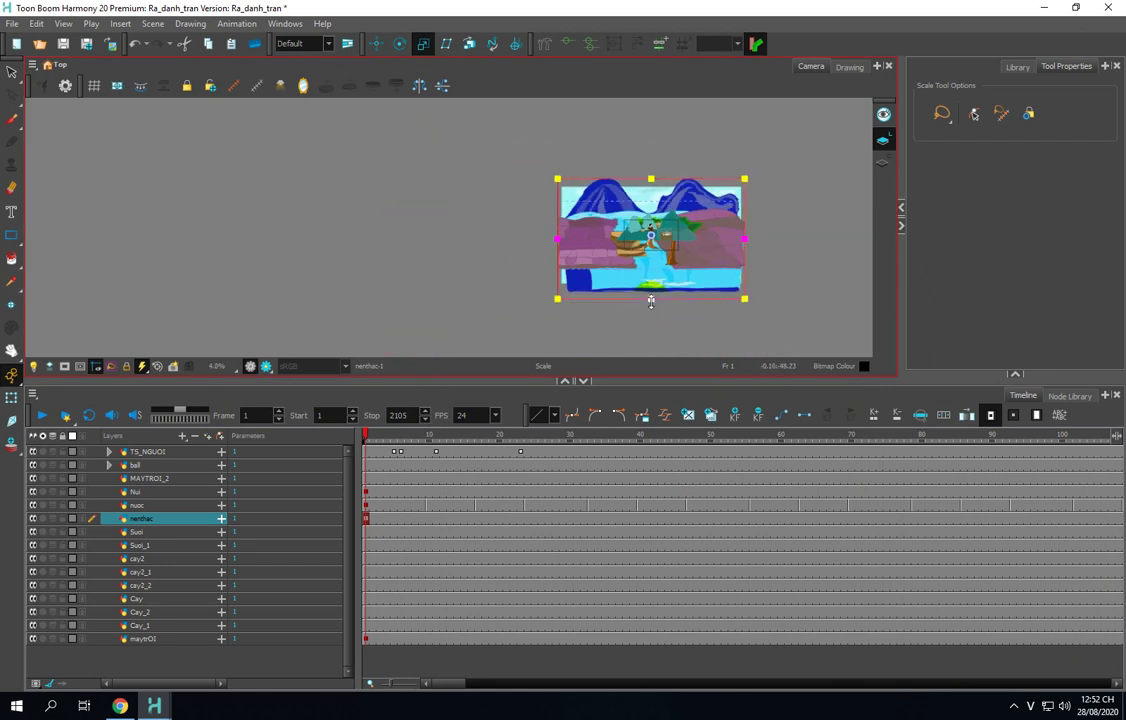
left_click_drag(651, 300, 657, 318)
left_click_drag(701, 257, 697, 261)
scroll(789, 272, "up", 3)
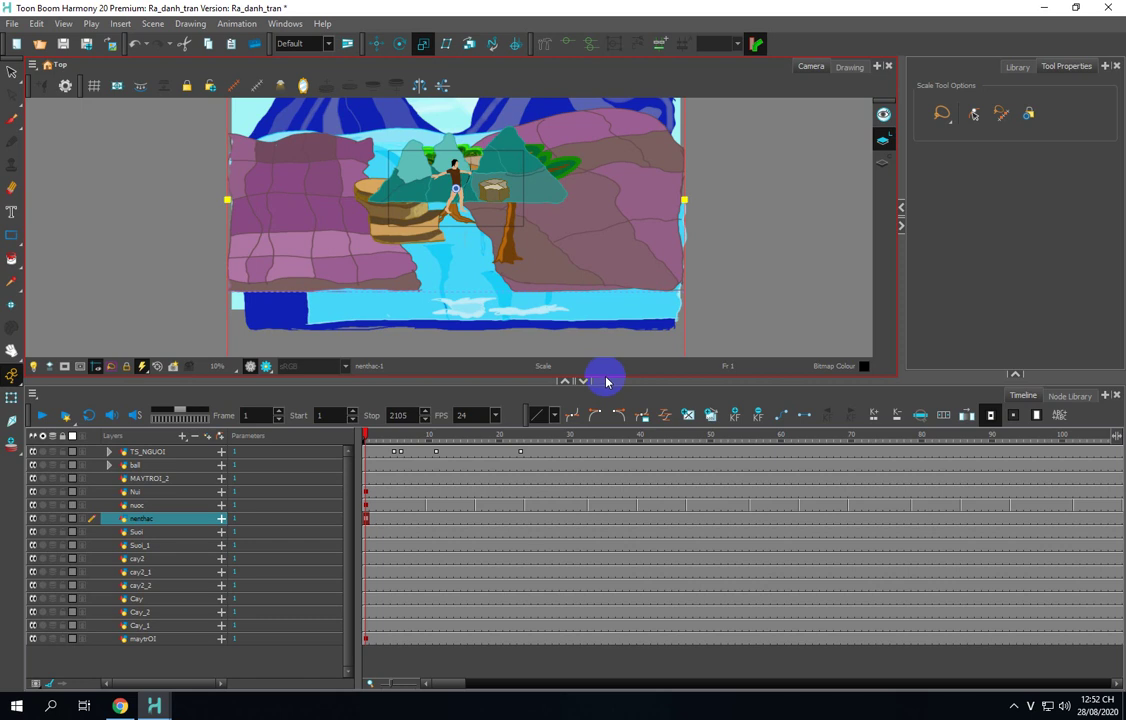
Step: Enlarge the Camera view area and move the nenthac layer down so it covers the lower part of the water
left_click_drag(606, 379, 606, 430)
scroll(555, 349, "down", 2)
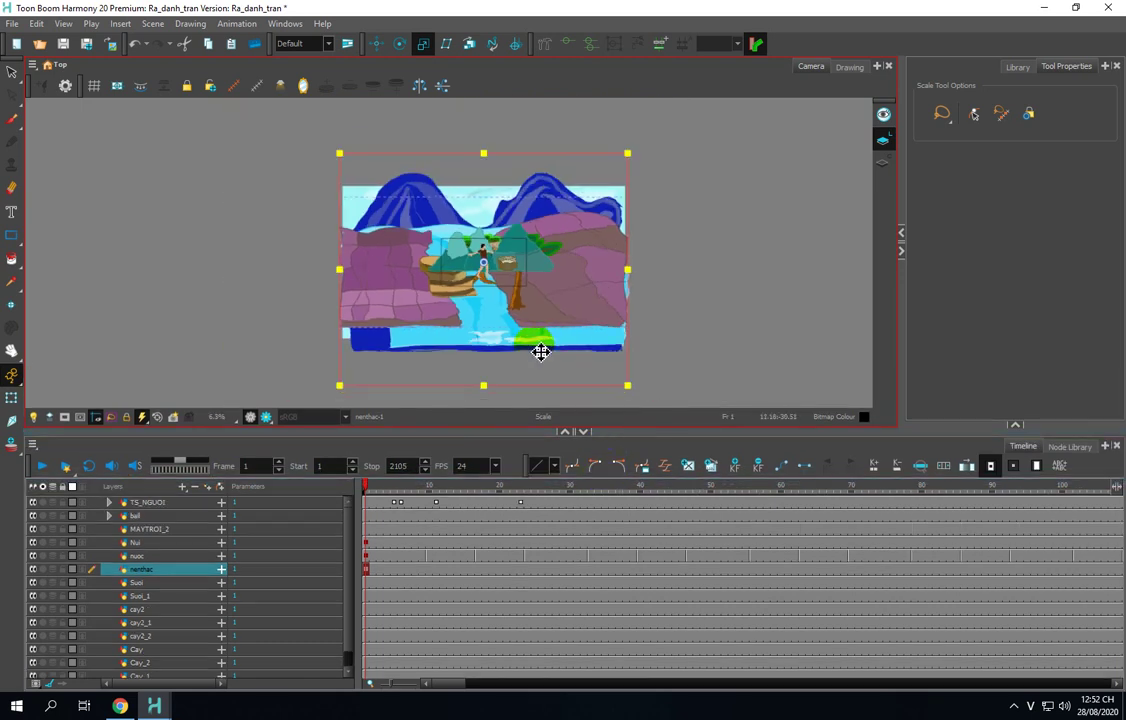
left_click(378, 43)
left_click_drag(400, 261, 401, 276)
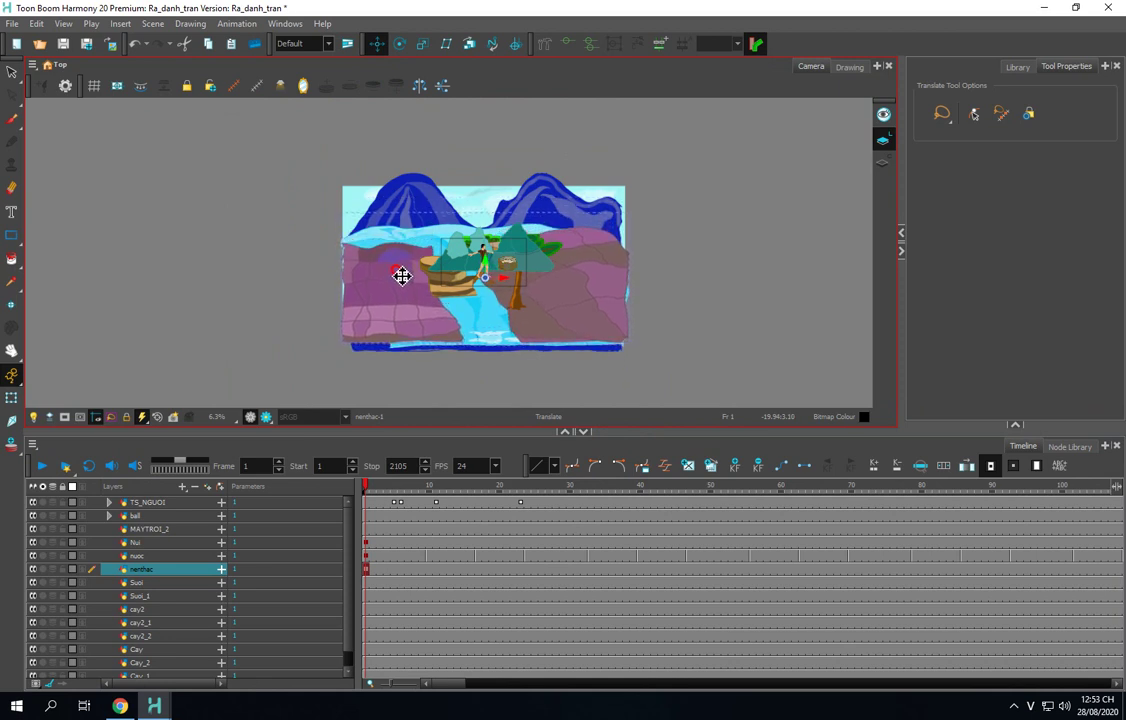
scroll(526, 280, "up", 1)
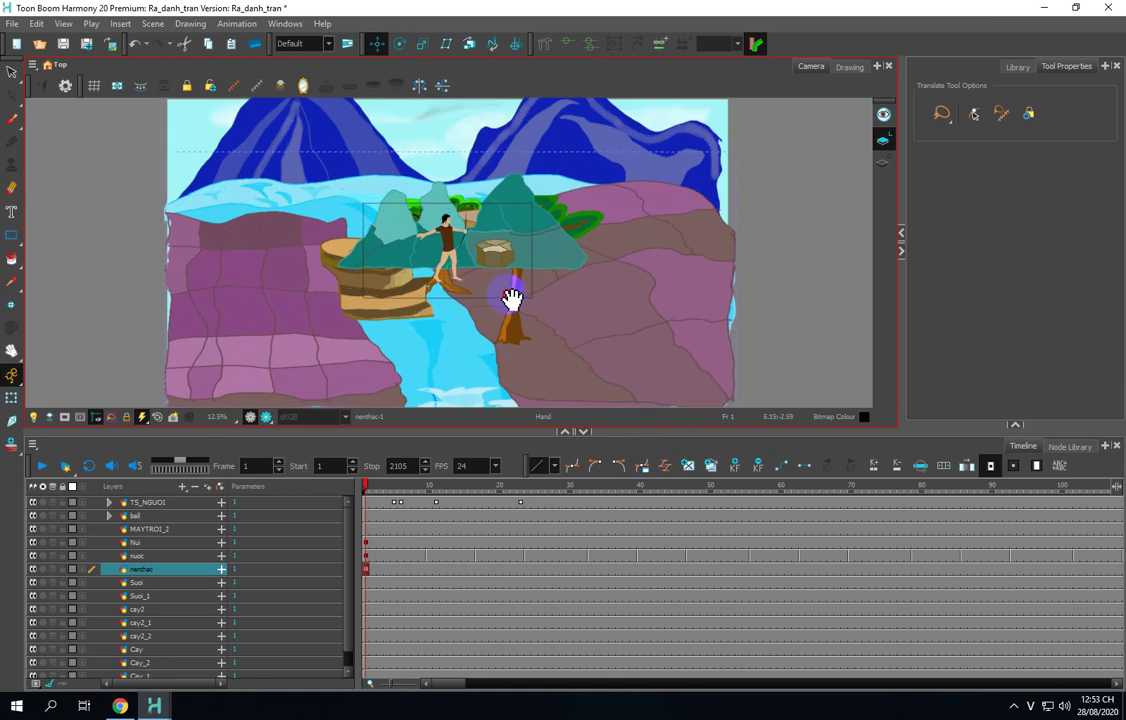
left_click_drag(512, 298, 540, 322)
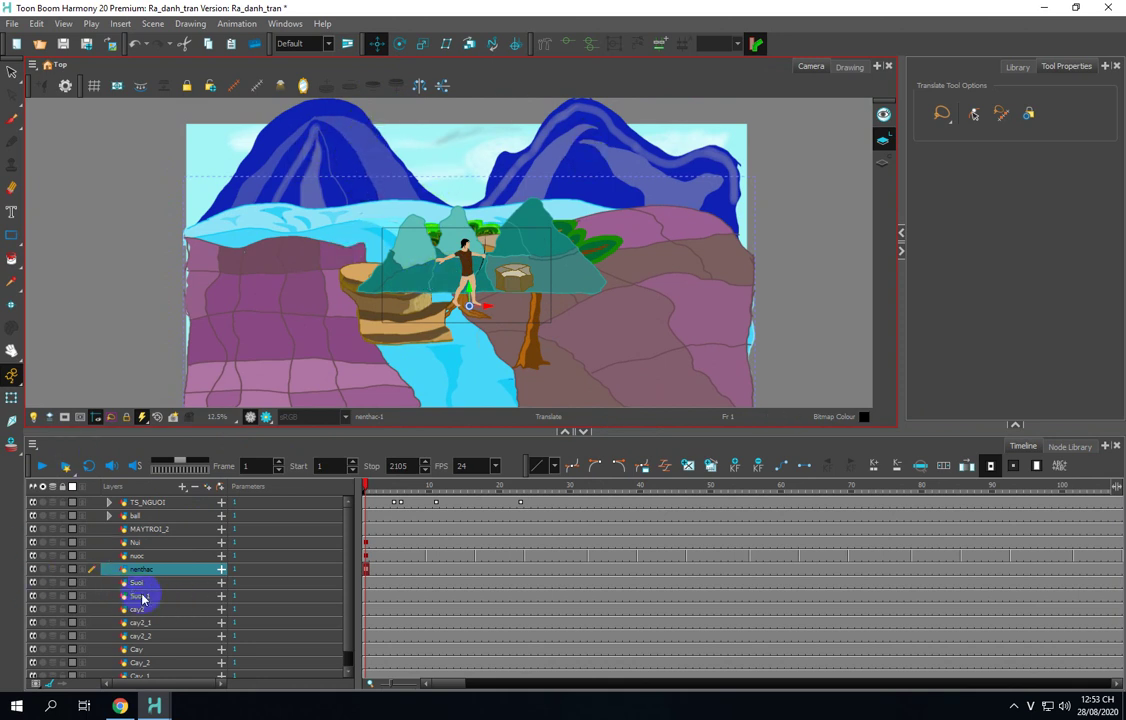
Step: Scale up the MAYTROI_2 teal mountain layer in width and height so it stretches across most of the ground
left_click(11, 400)
left_click(307, 241)
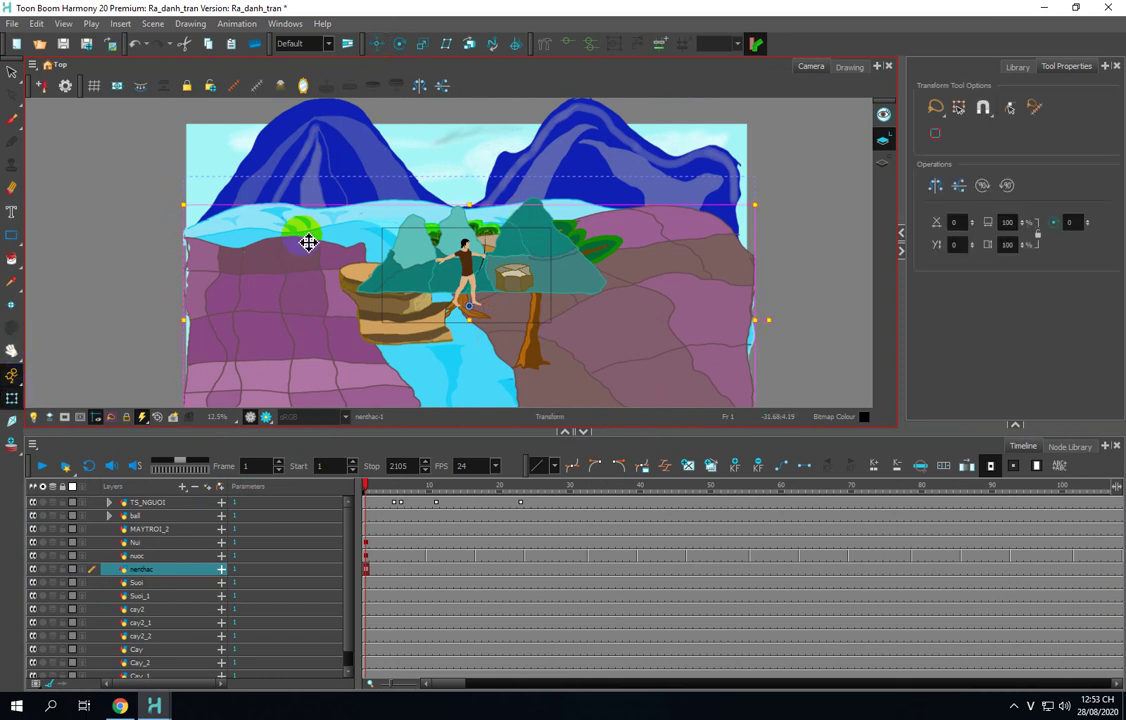
left_click(563, 275)
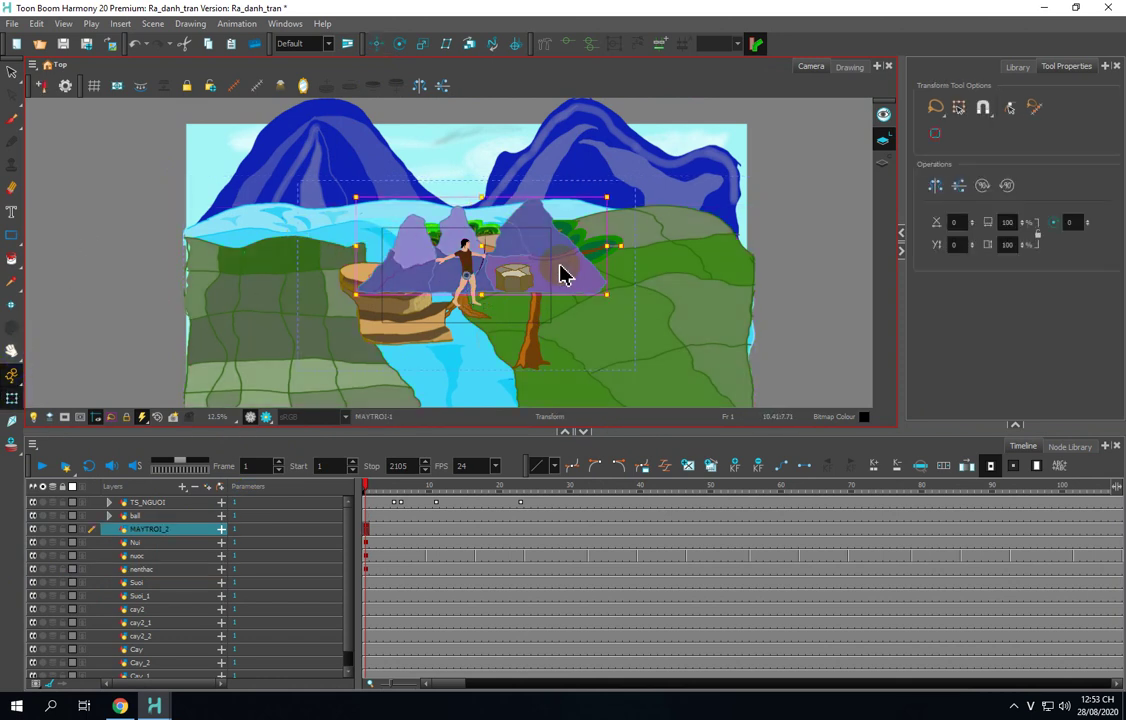
left_click(422, 43)
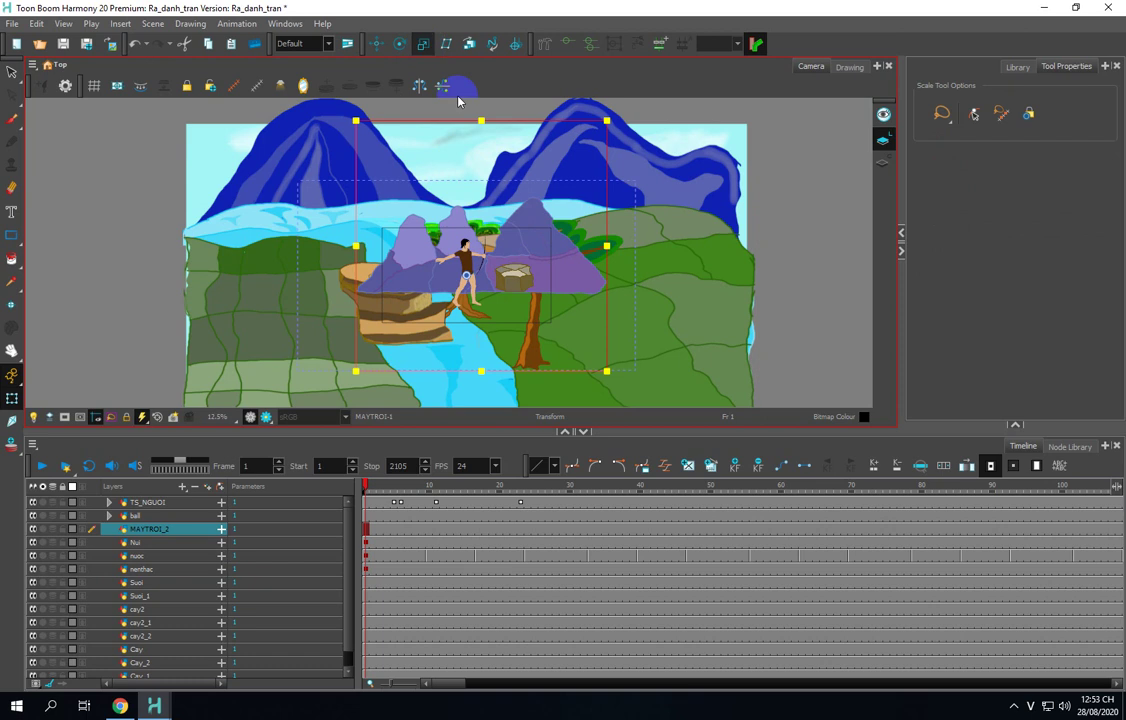
left_click_drag(607, 246, 744, 278)
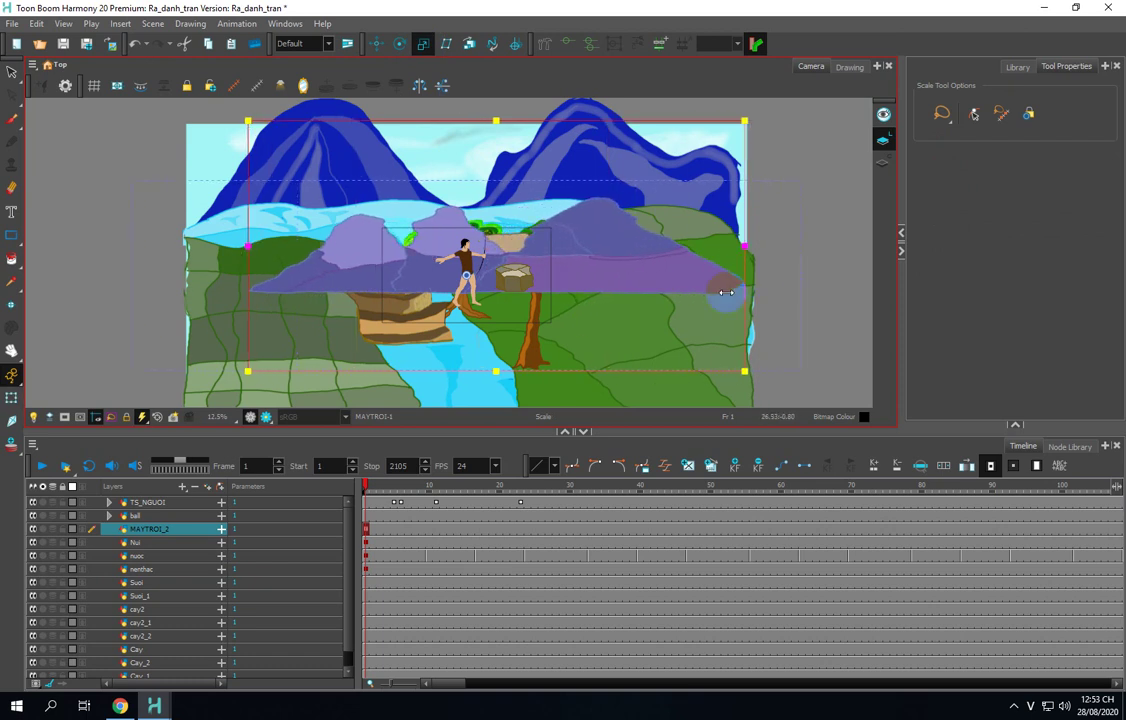
left_click_drag(494, 373, 495, 385)
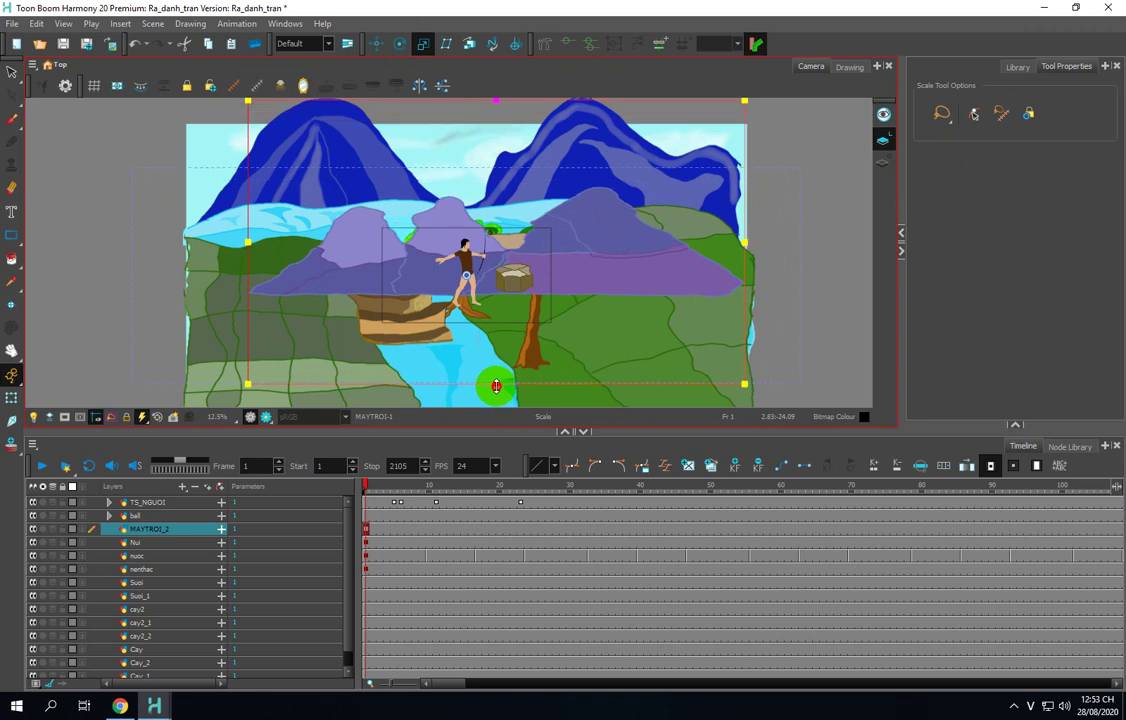
left_click_drag(578, 266, 686, 284)
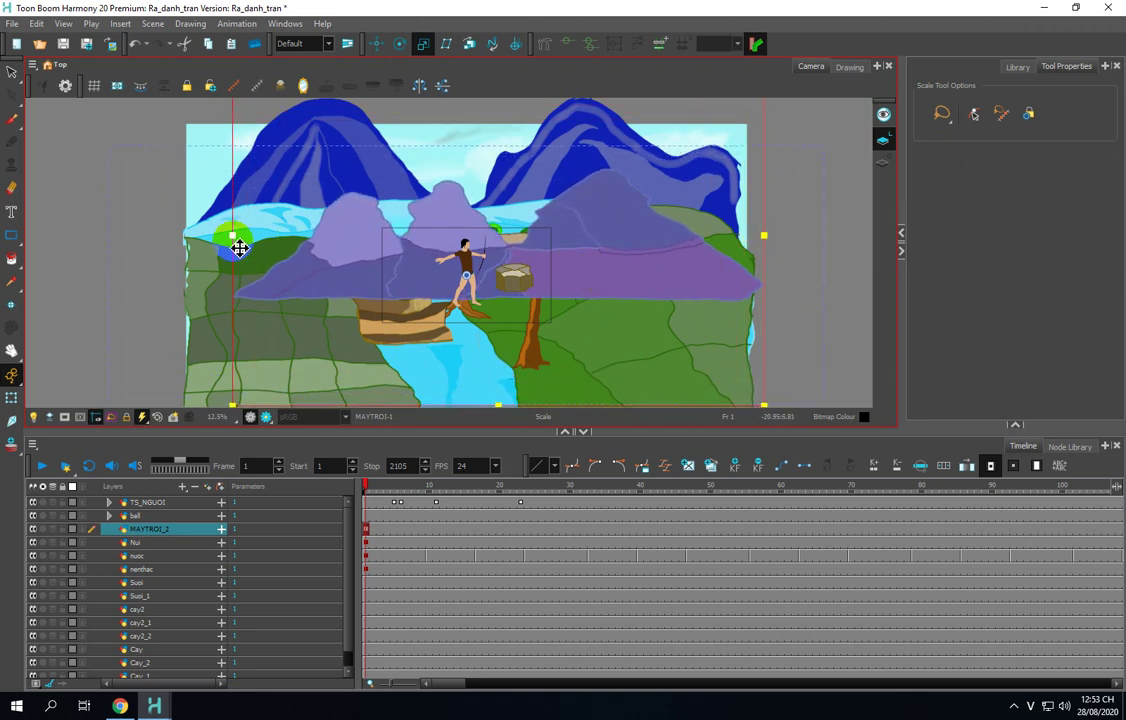
left_click_drag(230, 235, 185, 237)
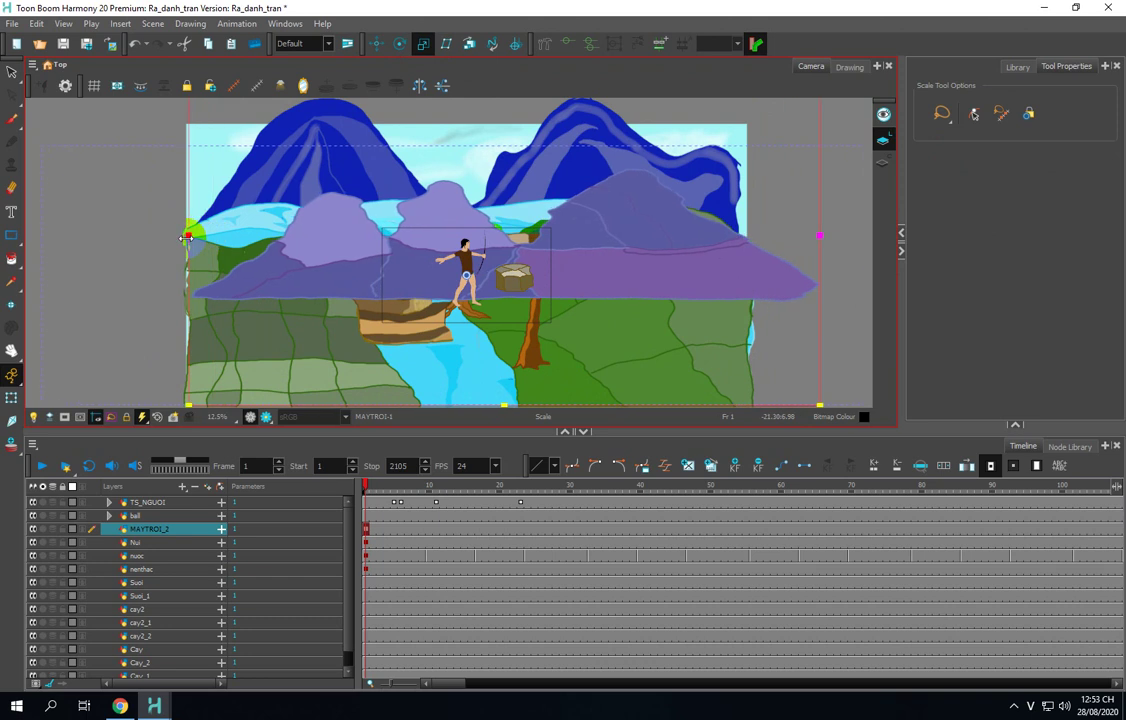
left_click_drag(821, 235, 767, 252)
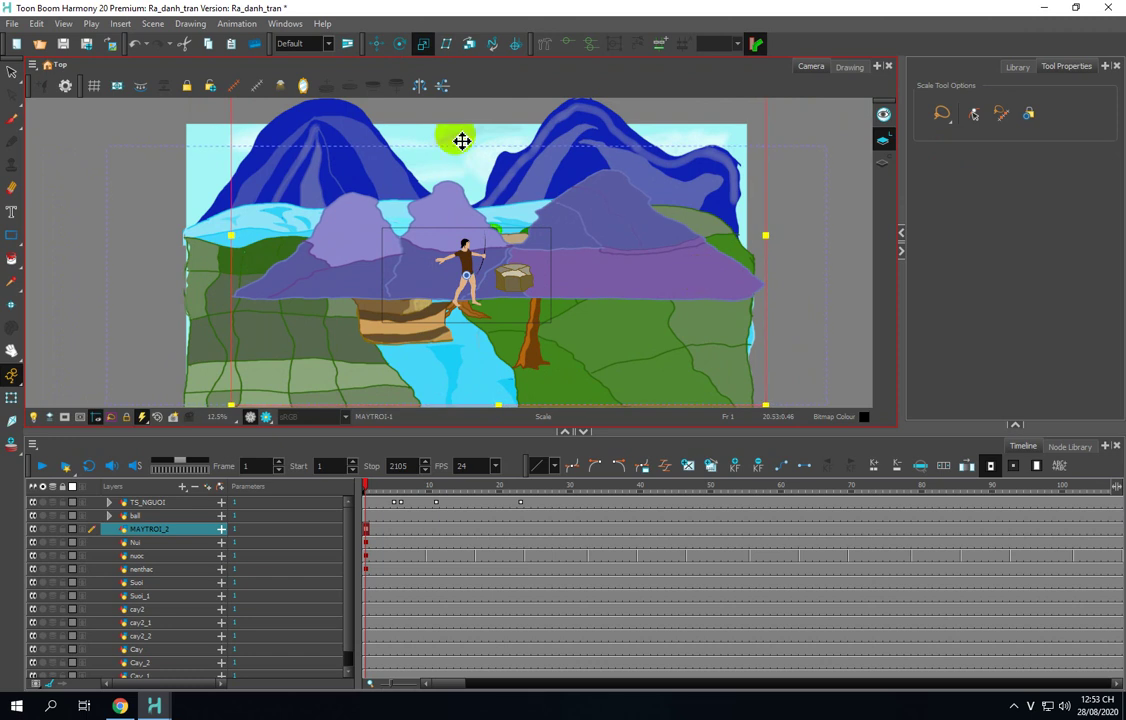
Step: Shift the MAYTROI_2 layer left and slightly up, and widen it to span the full width of the ground
left_click(420, 85)
left_click(376, 43)
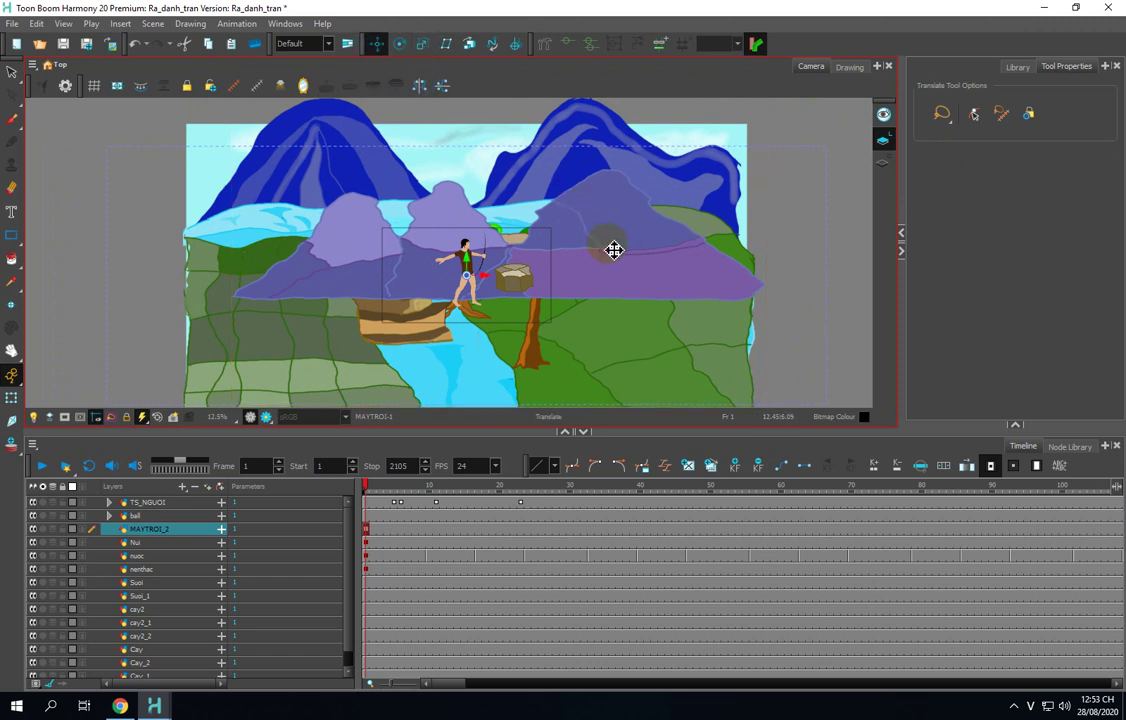
left_click_drag(611, 249, 575, 239)
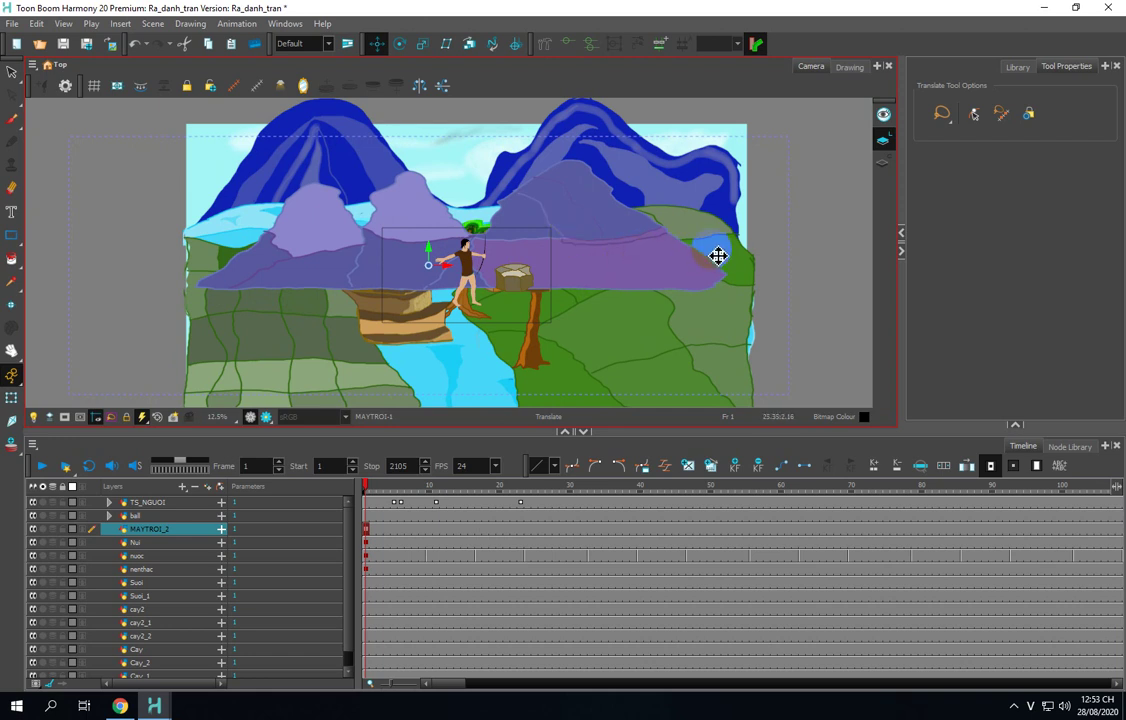
left_click(12, 397)
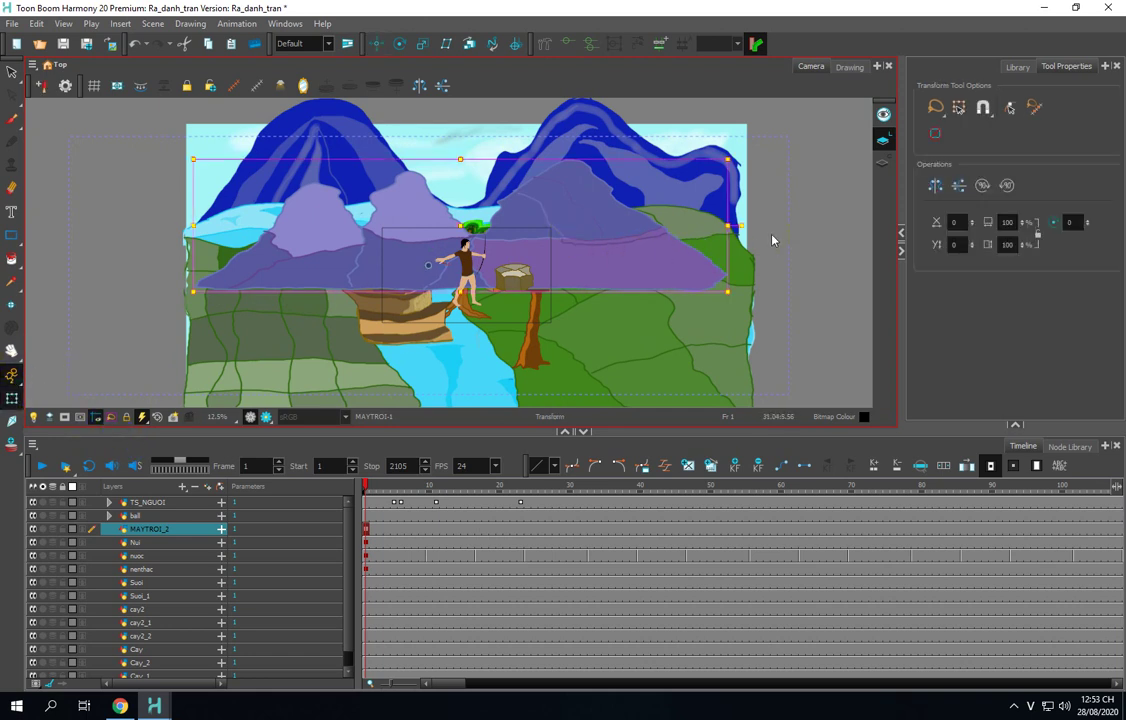
left_click_drag(736, 231, 773, 228)
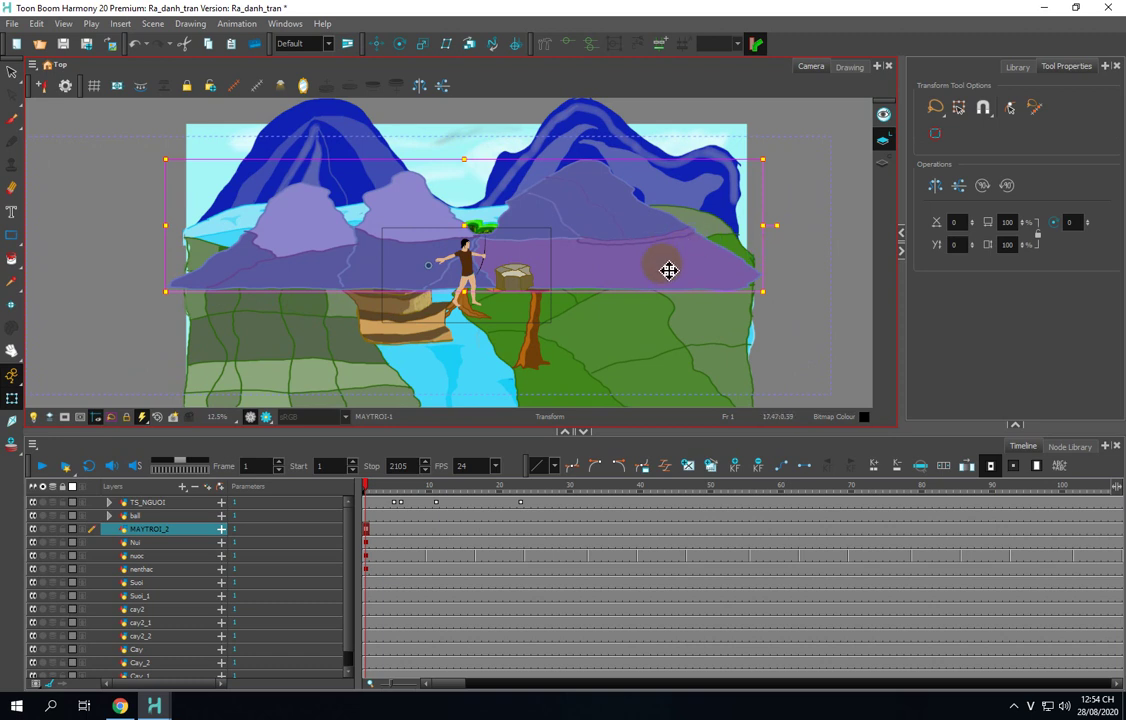
Step: Bring the Suoi stacked rock layer slightly forward in depth in the Top view so it sits just in front of the ground and mountains
left_click(386, 330)
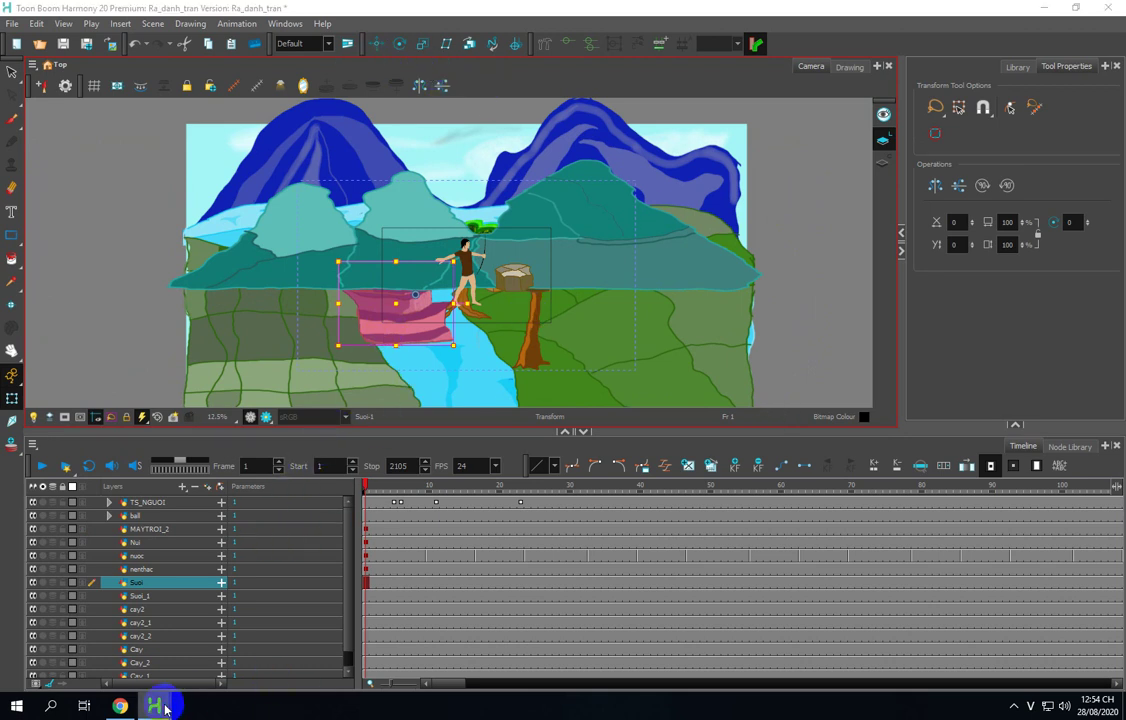
mouse_move(154, 705)
left_click(967, 645)
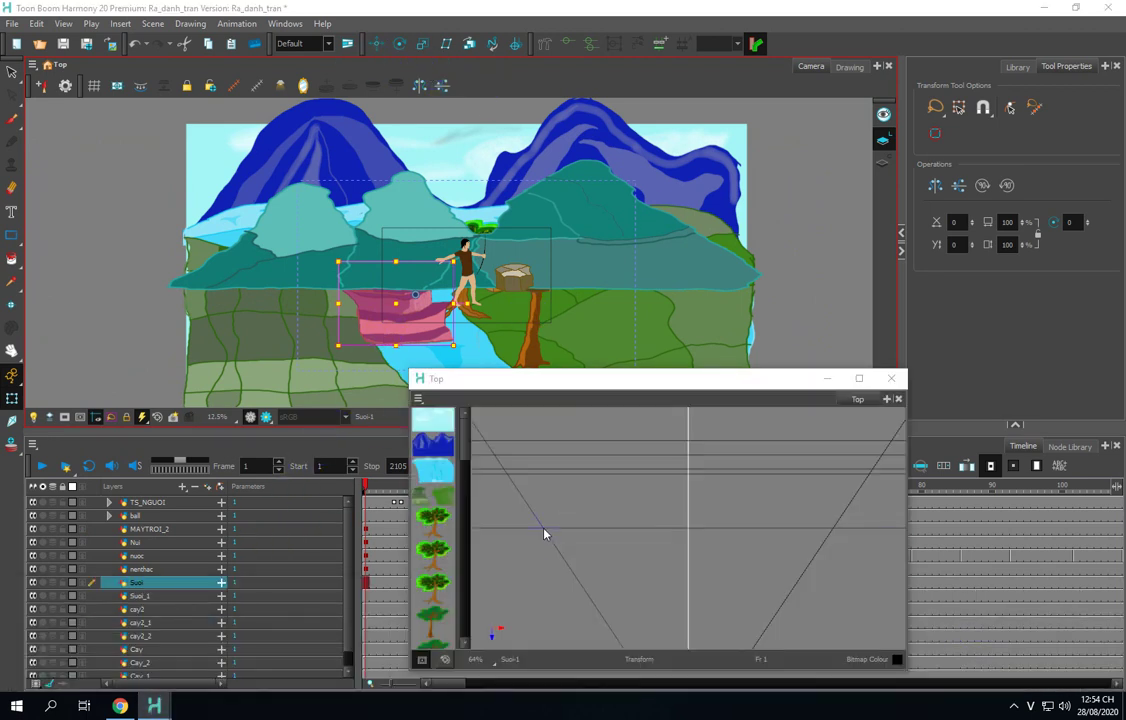
left_click(626, 553)
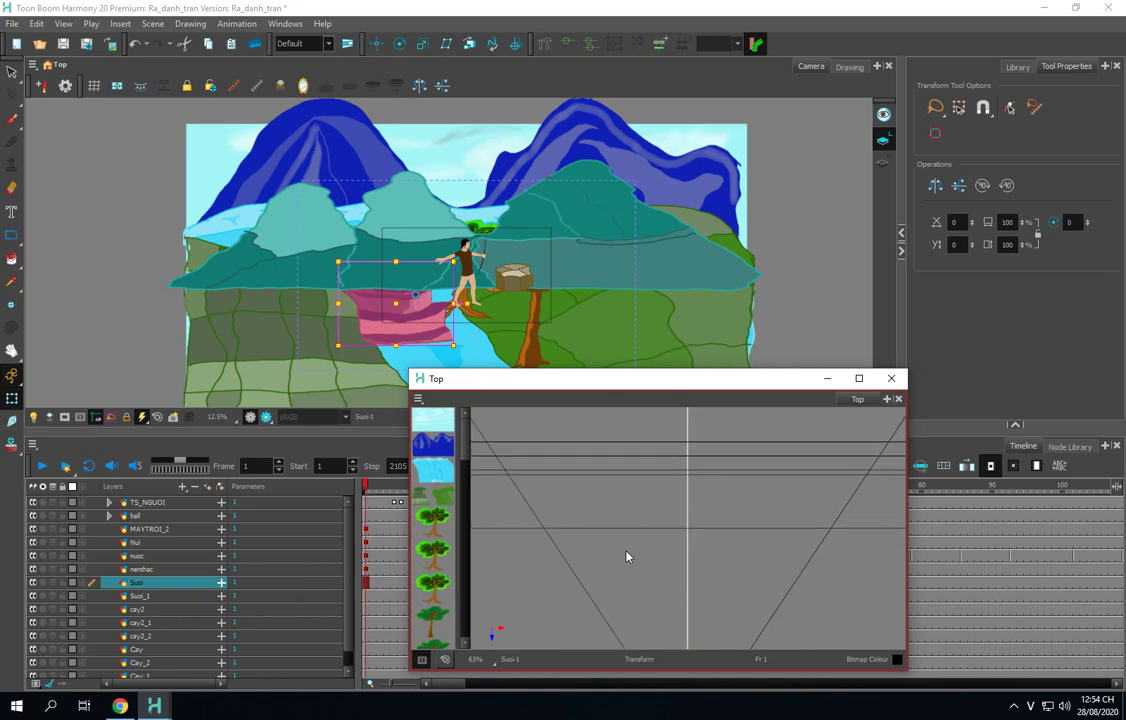
left_click(376, 43)
mouse_move(154, 705)
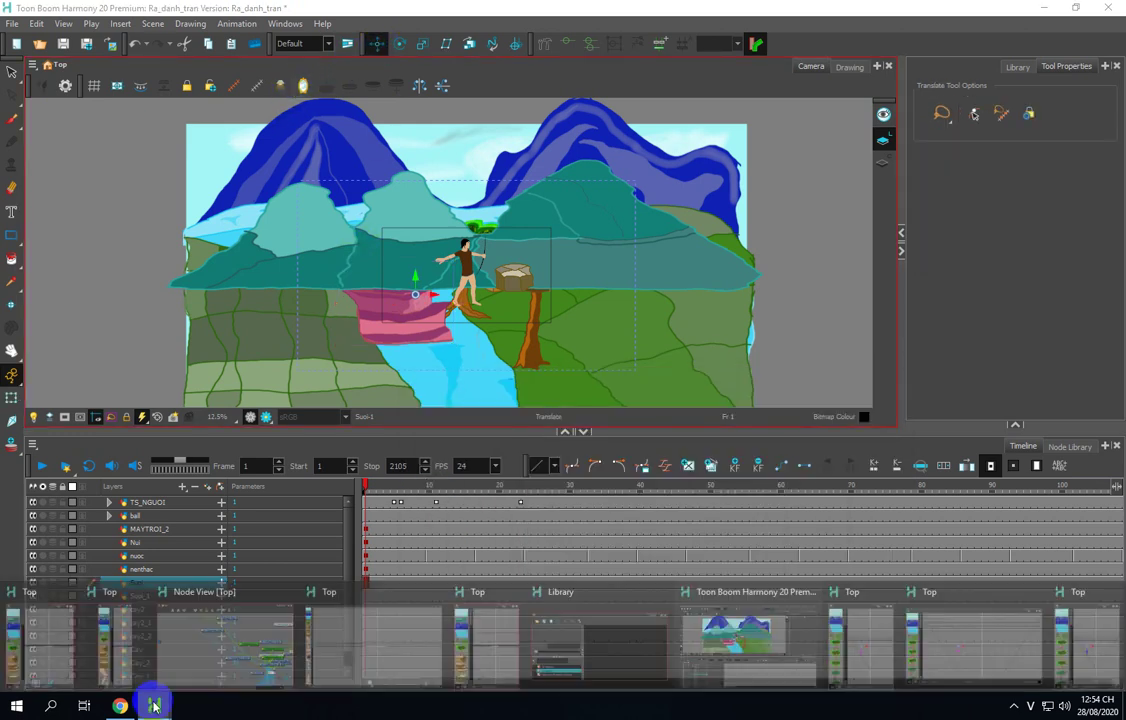
left_click(930, 650)
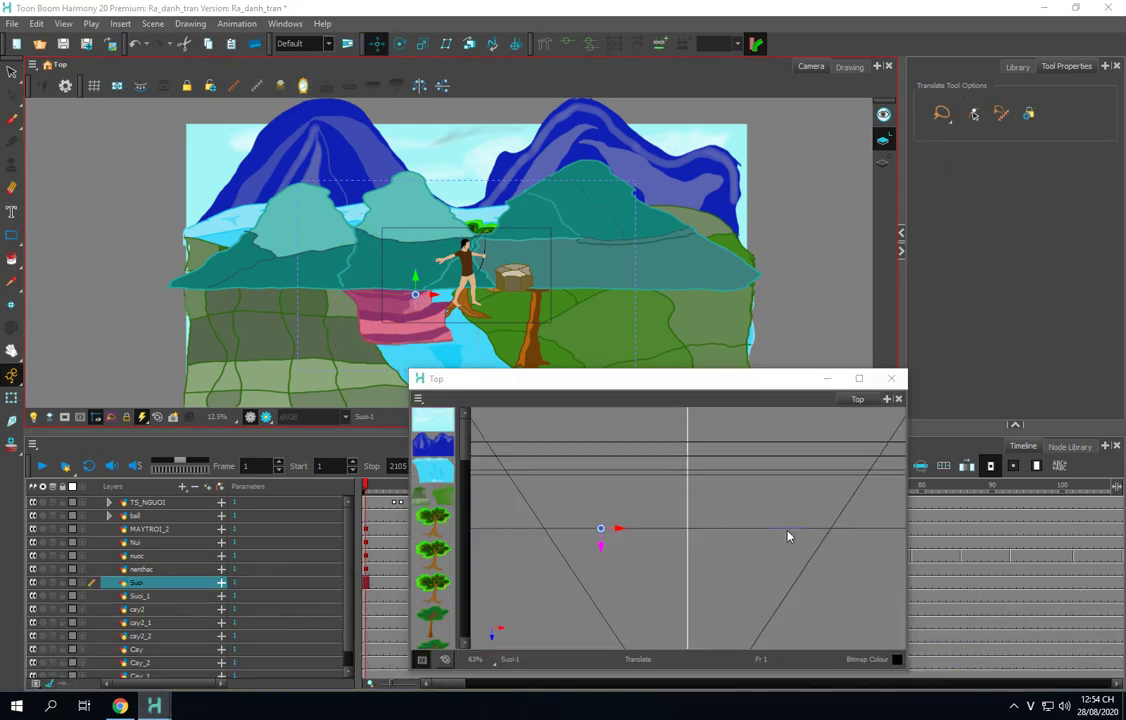
left_click(607, 552)
left_click_drag(606, 551, 603, 561)
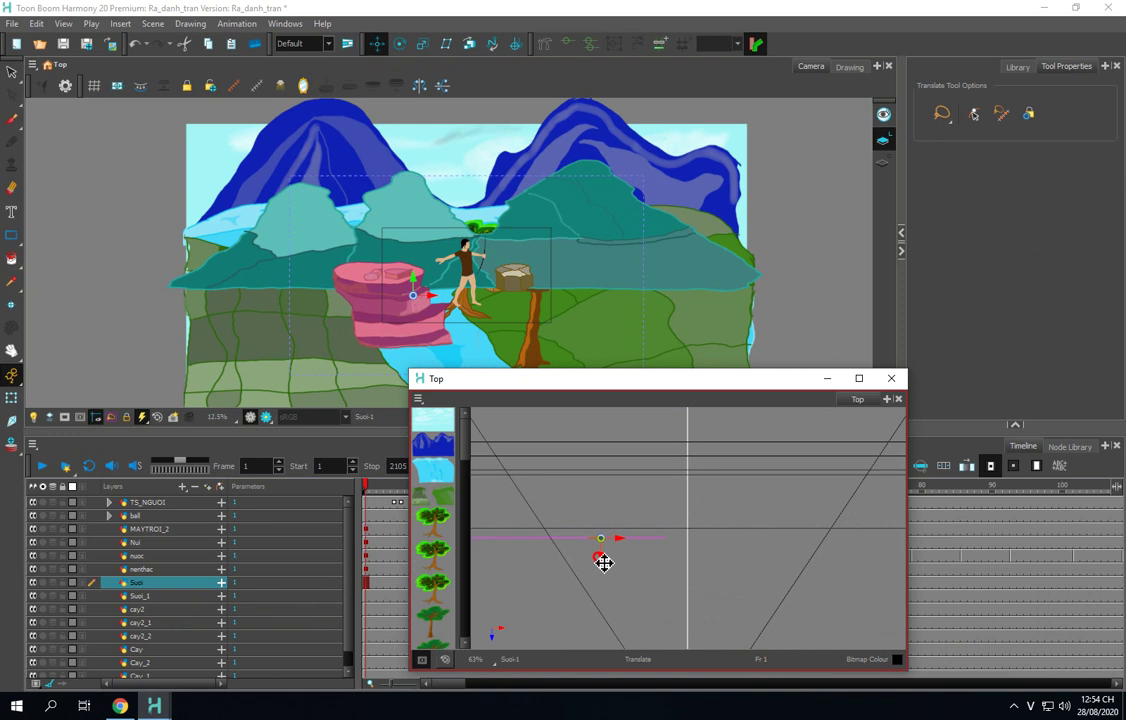
left_click_drag(604, 563, 601, 555)
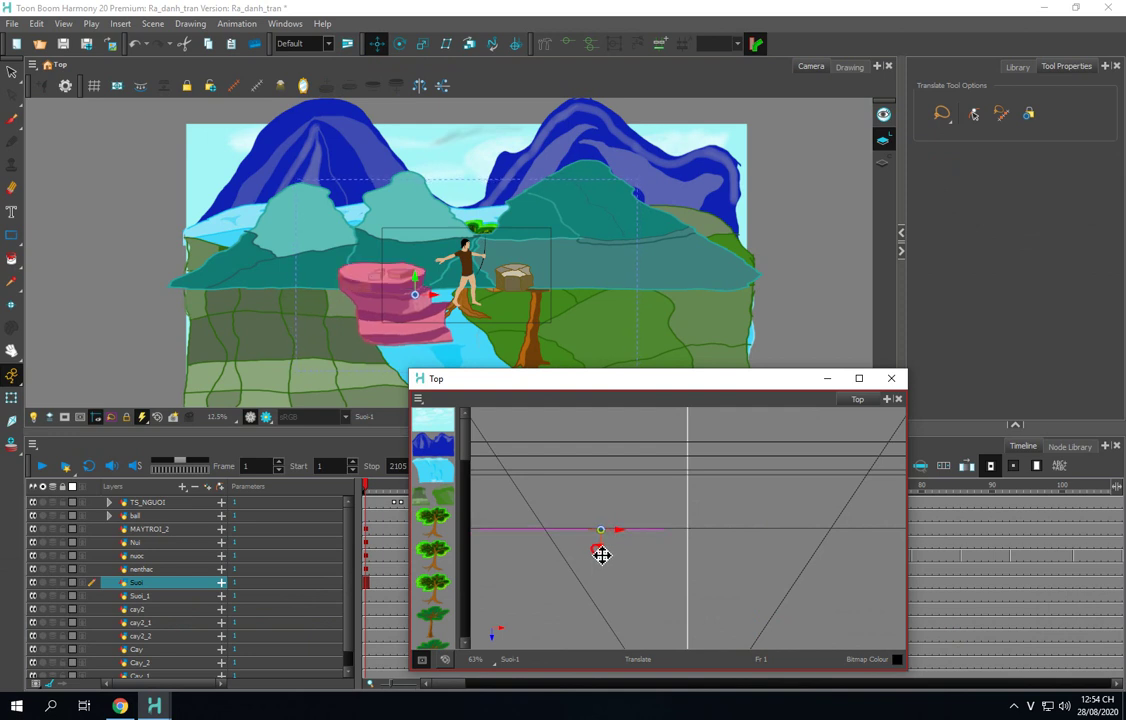
Step: Scale up the Suoi rock in width and height and move it left onto the left riverbank
left_click(423, 45)
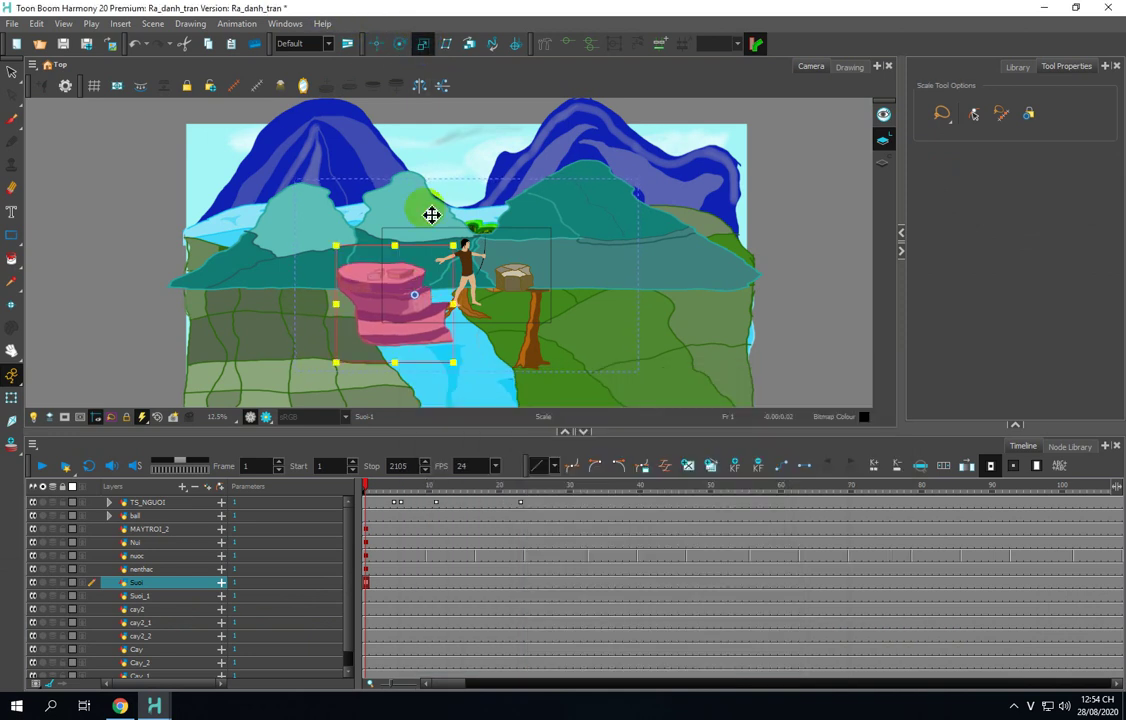
left_click_drag(336, 247, 298, 220)
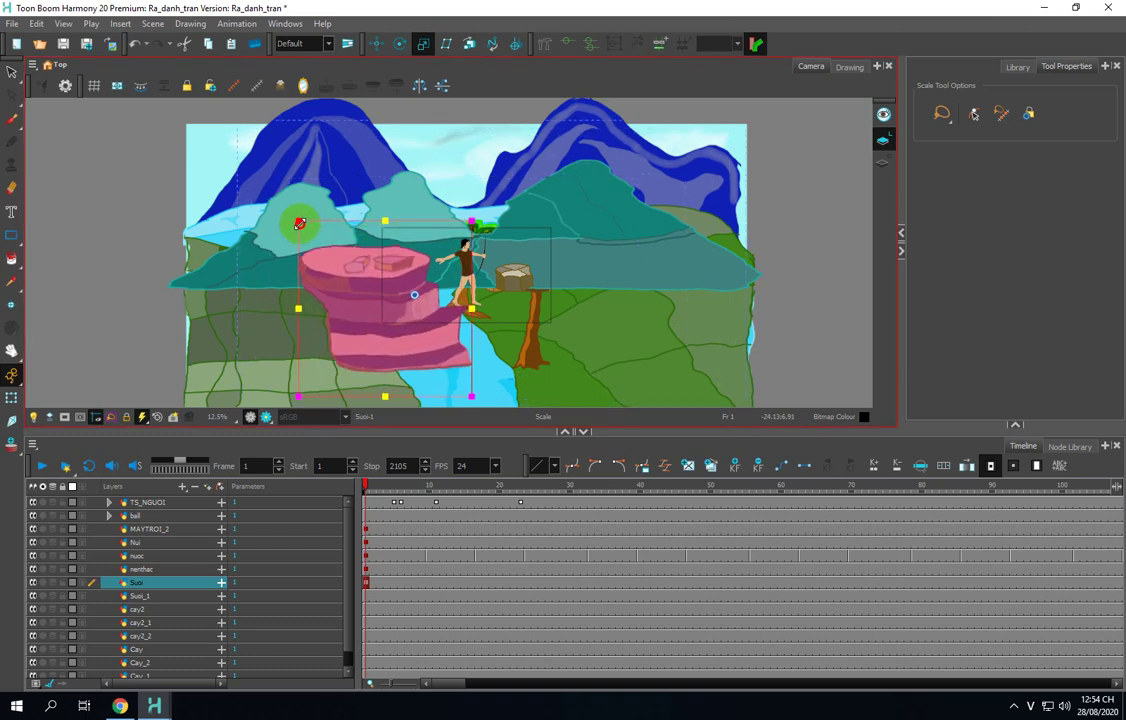
left_click(375, 44)
left_click_drag(434, 347, 348, 345)
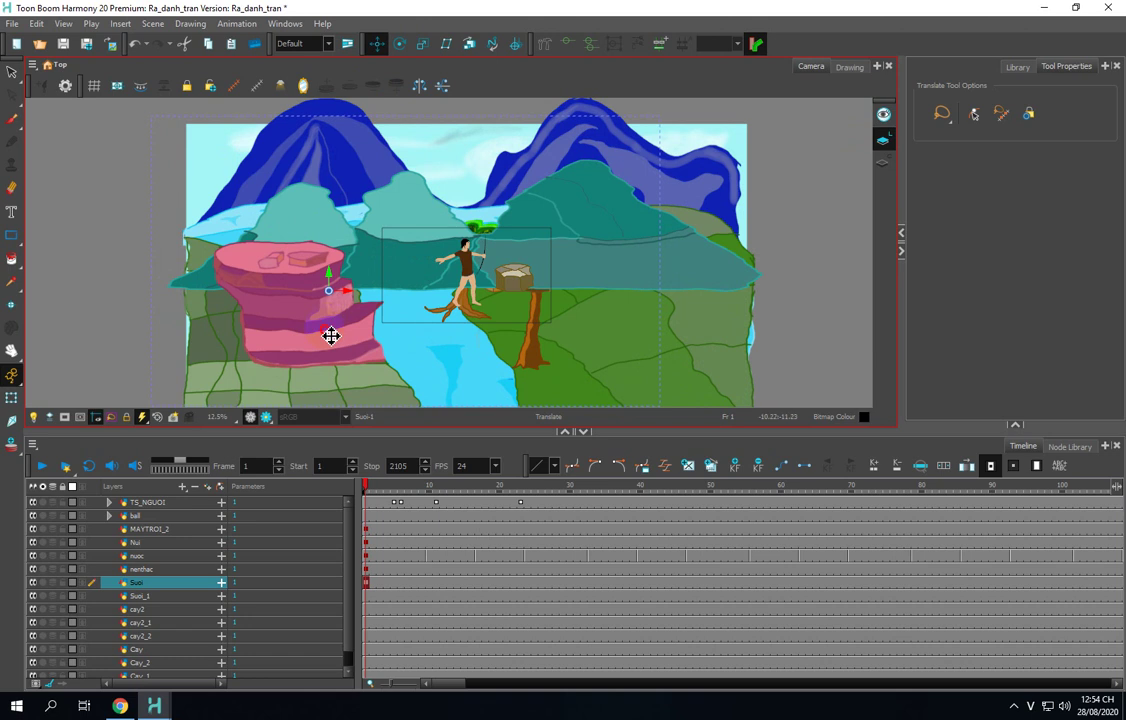
left_click_drag(331, 336, 318, 338)
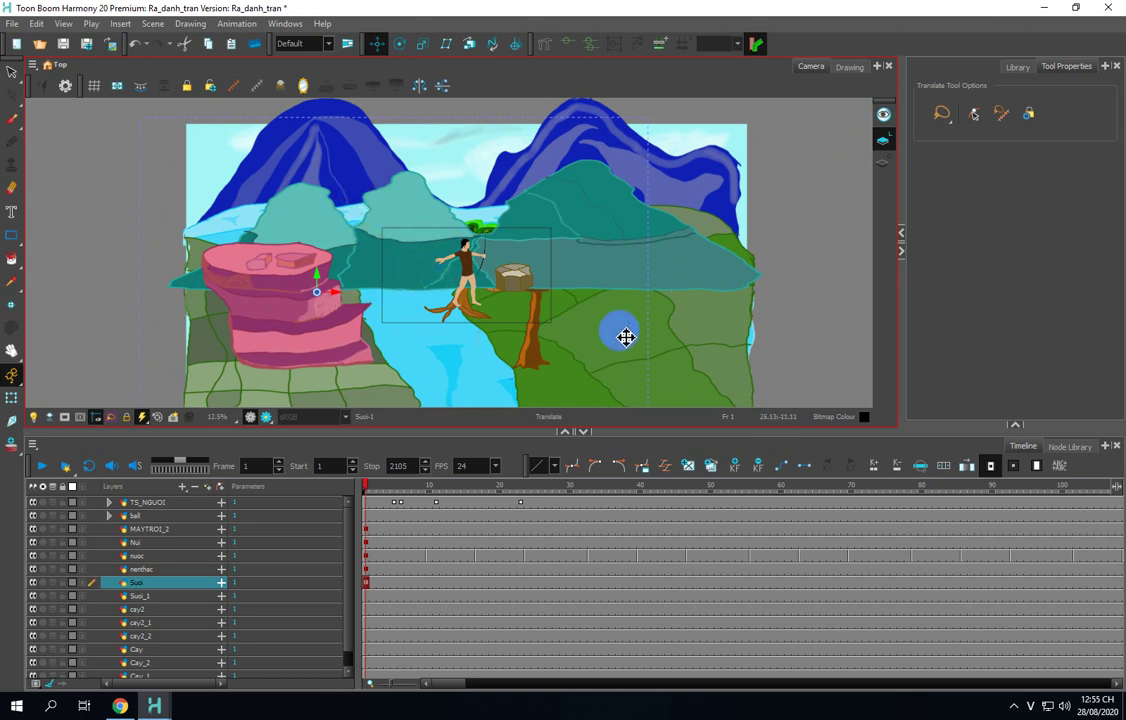
Step: Select the ball rock beside the archer and scale it up to several times its size
left_click(12, 399)
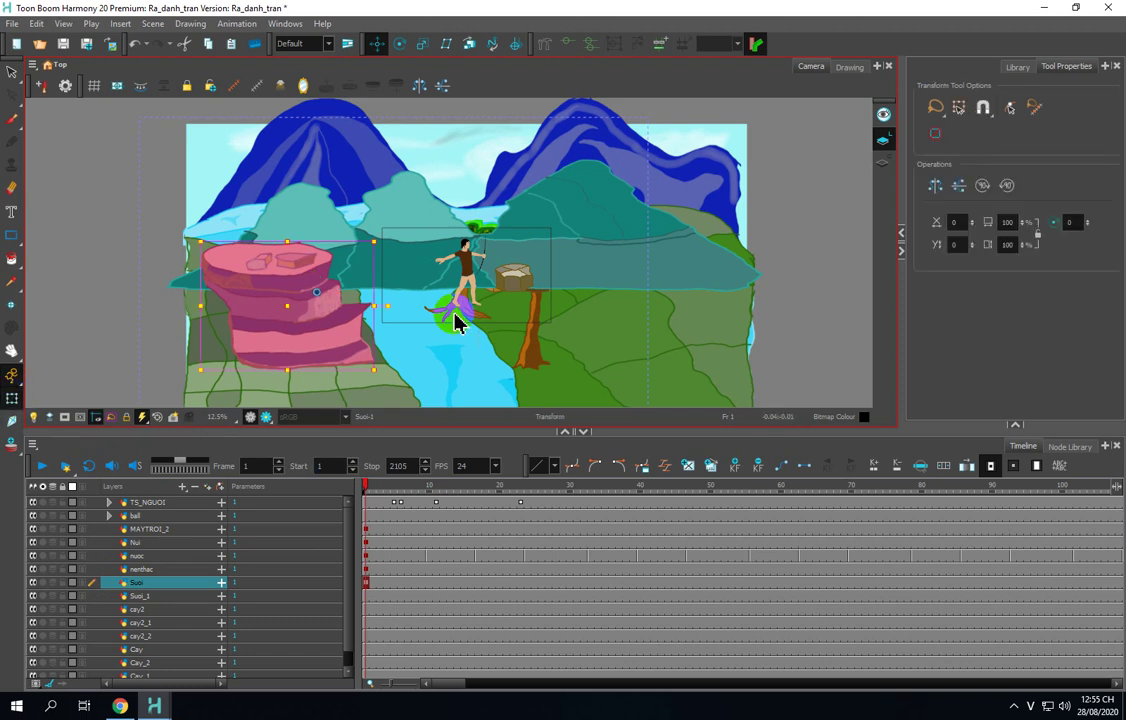
left_click(515, 285)
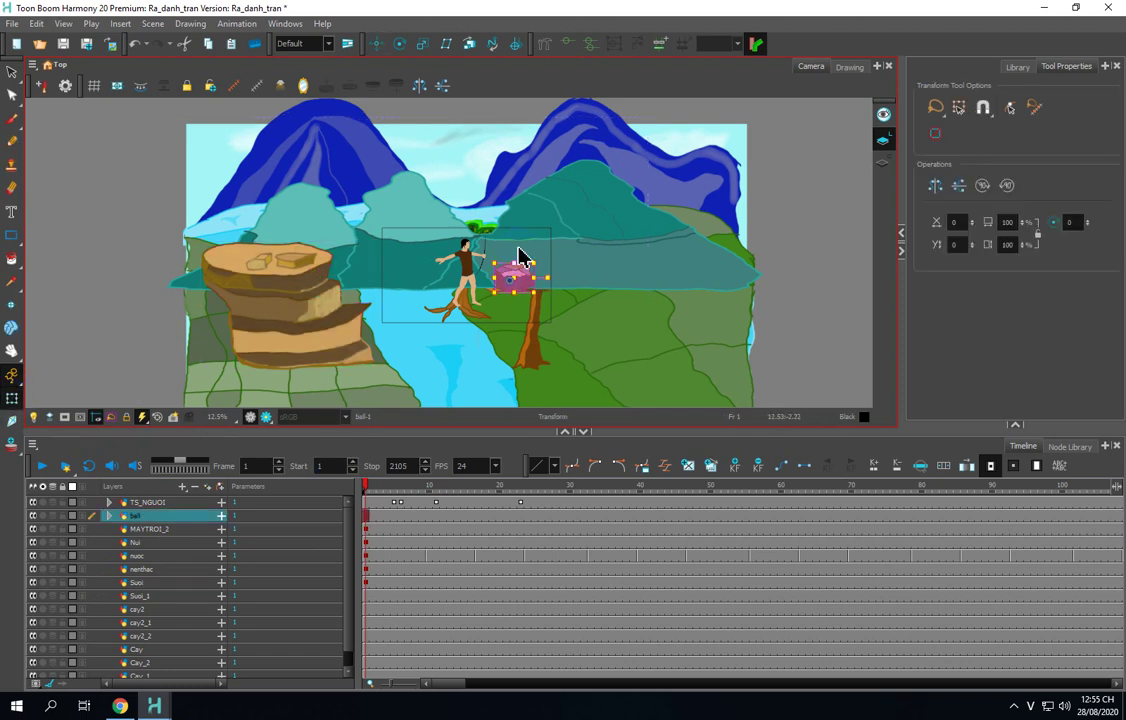
left_click(421, 44)
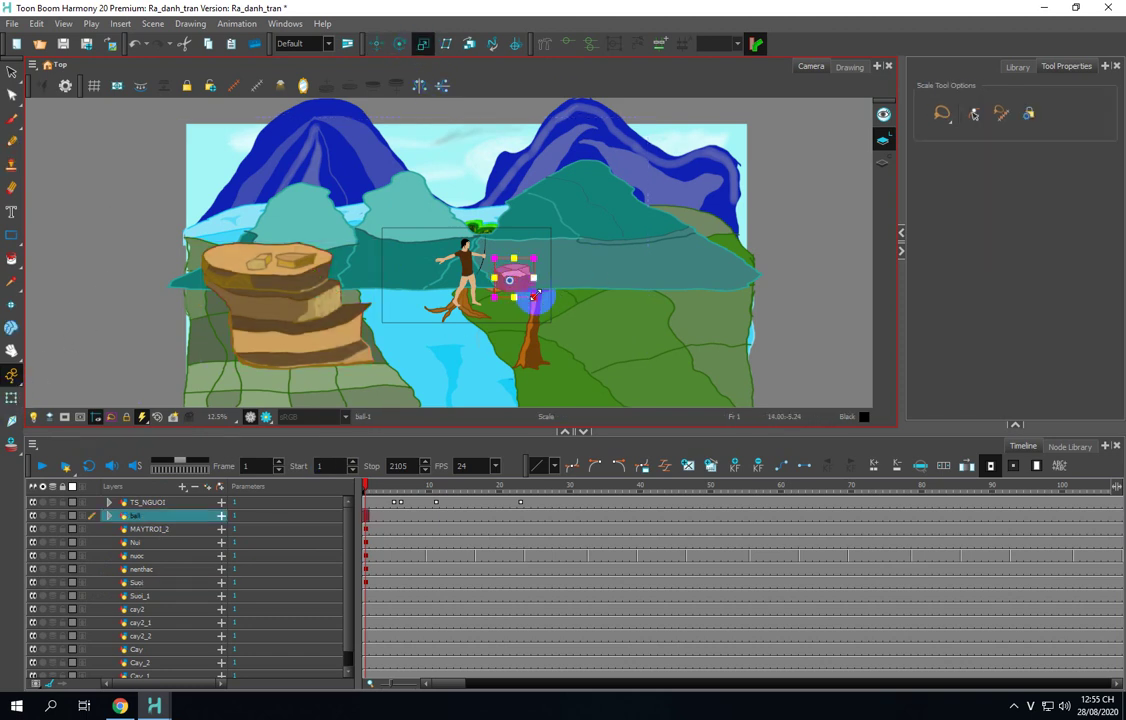
left_click_drag(537, 298, 605, 338)
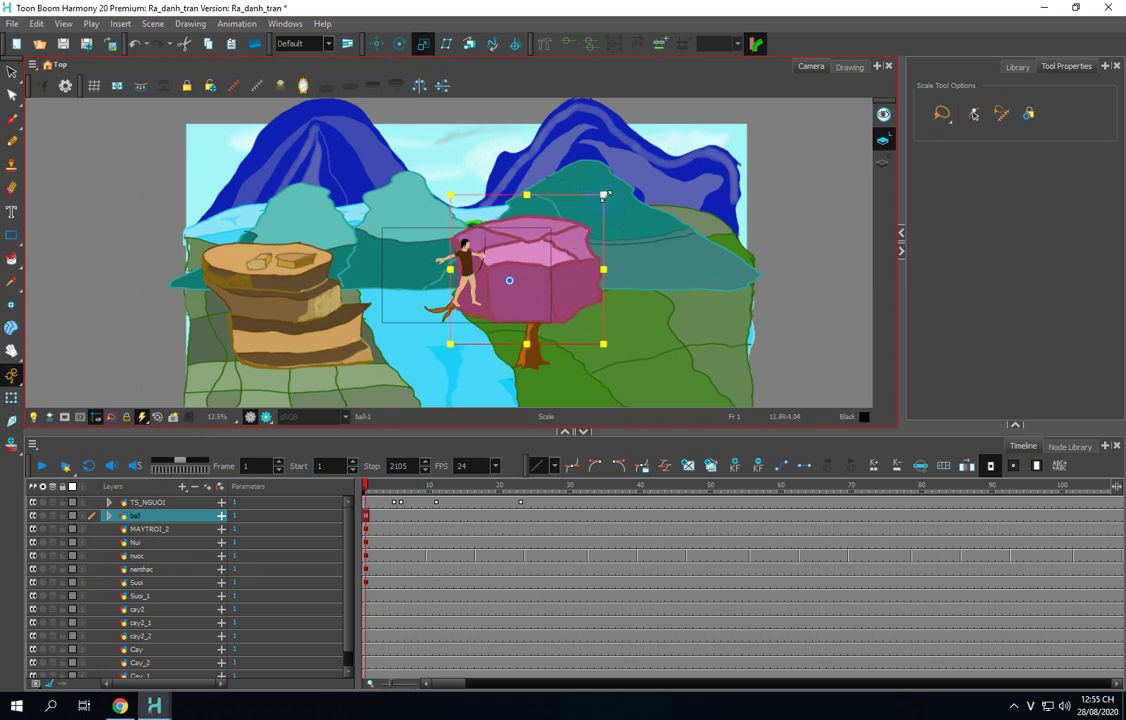
left_click_drag(604, 195, 605, 191)
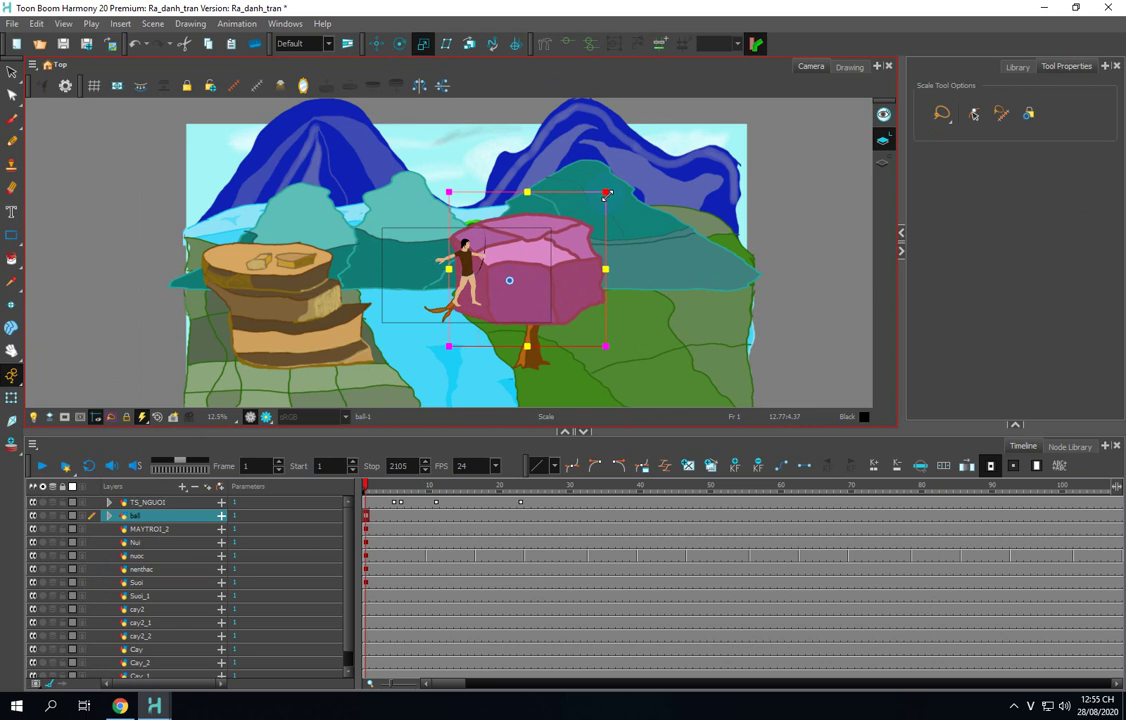
Step: Move the enlarged ball rock slightly right and down onto the right bank beside the archer
key("space")
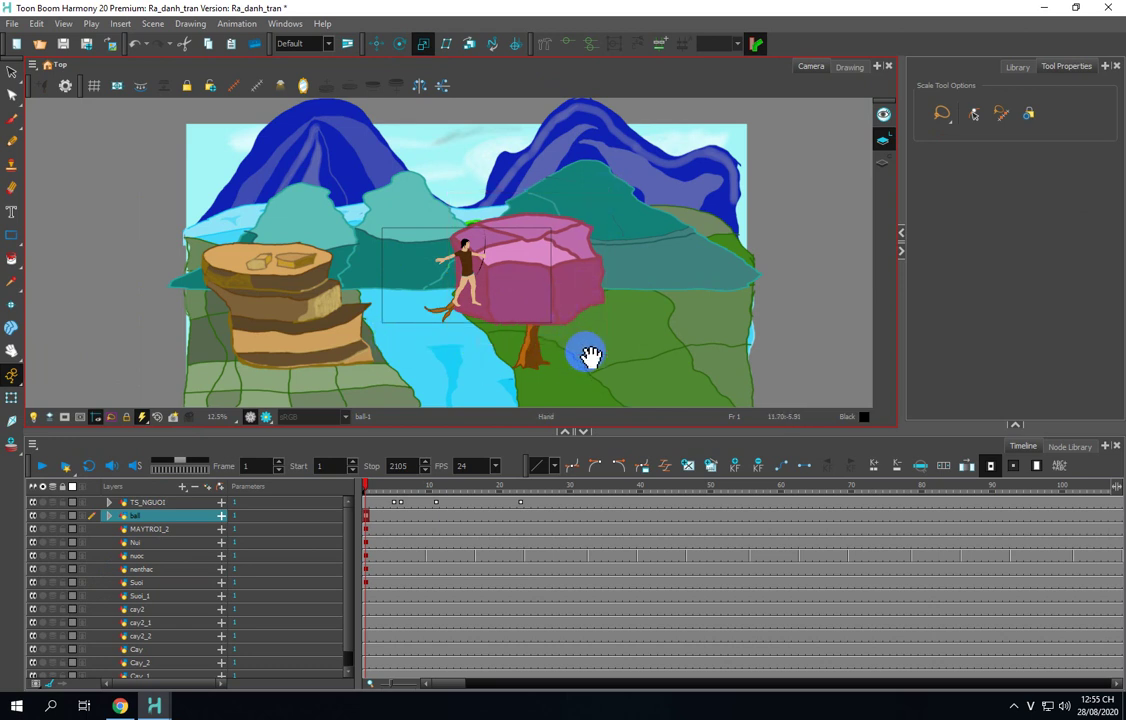
left_click_drag(590, 357, 586, 317)
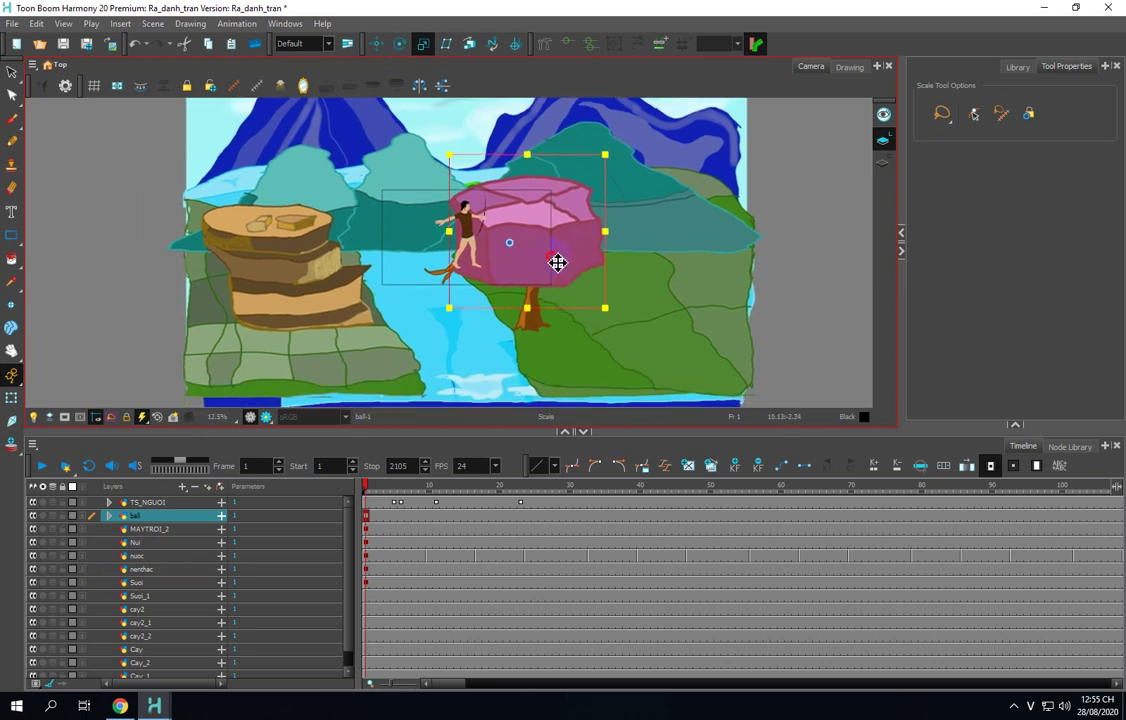
left_click(376, 43)
left_click_drag(578, 236, 590, 246)
left_click(673, 289)
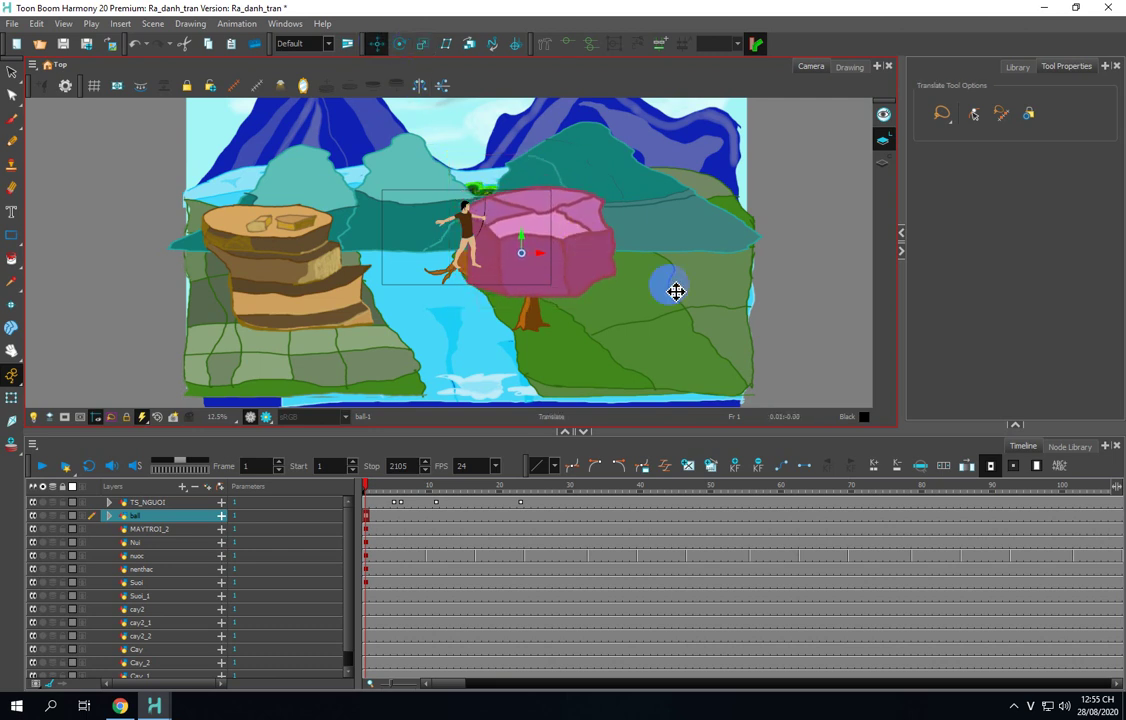
left_click(695, 355)
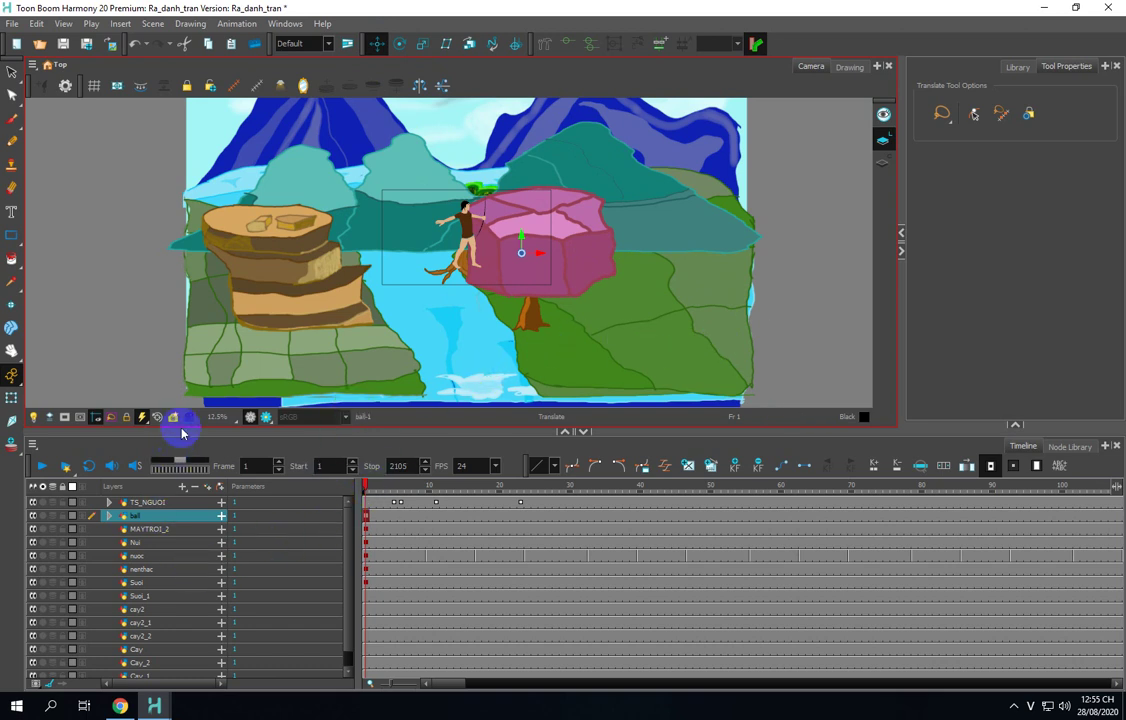
Step: Bring the cay2 tree layer slightly forward in depth in the Top view so it stands in front of the ball rock, and deselect it
left_click_drag(188, 428, 188, 409)
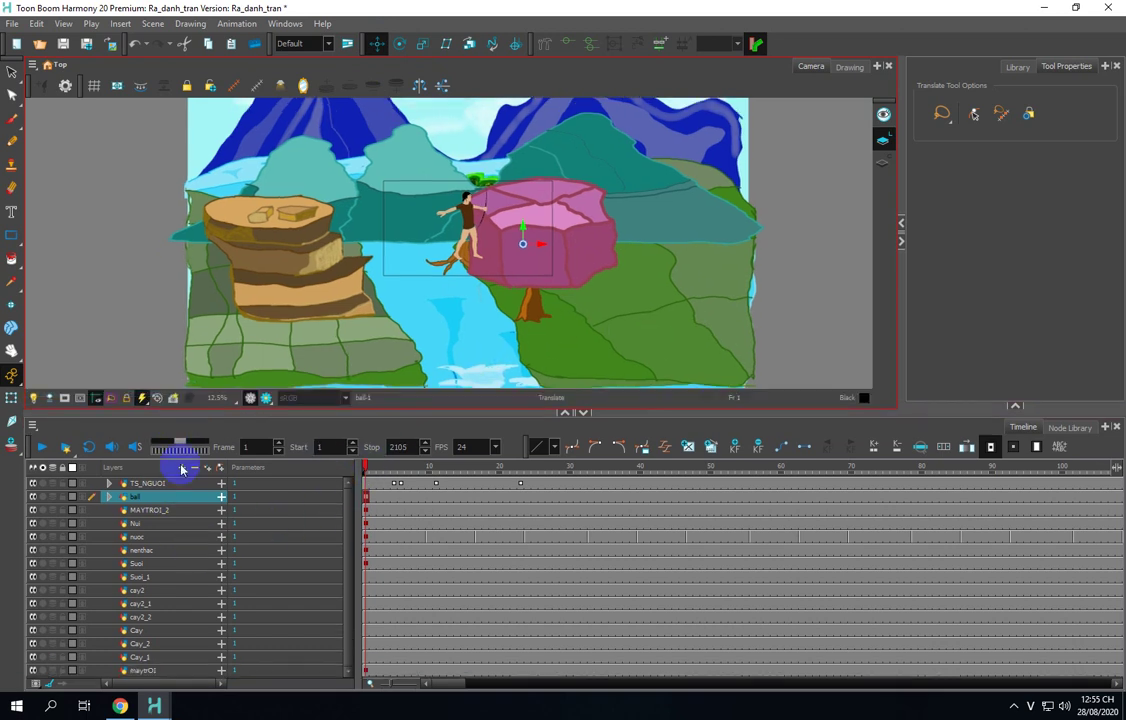
left_click(137, 592)
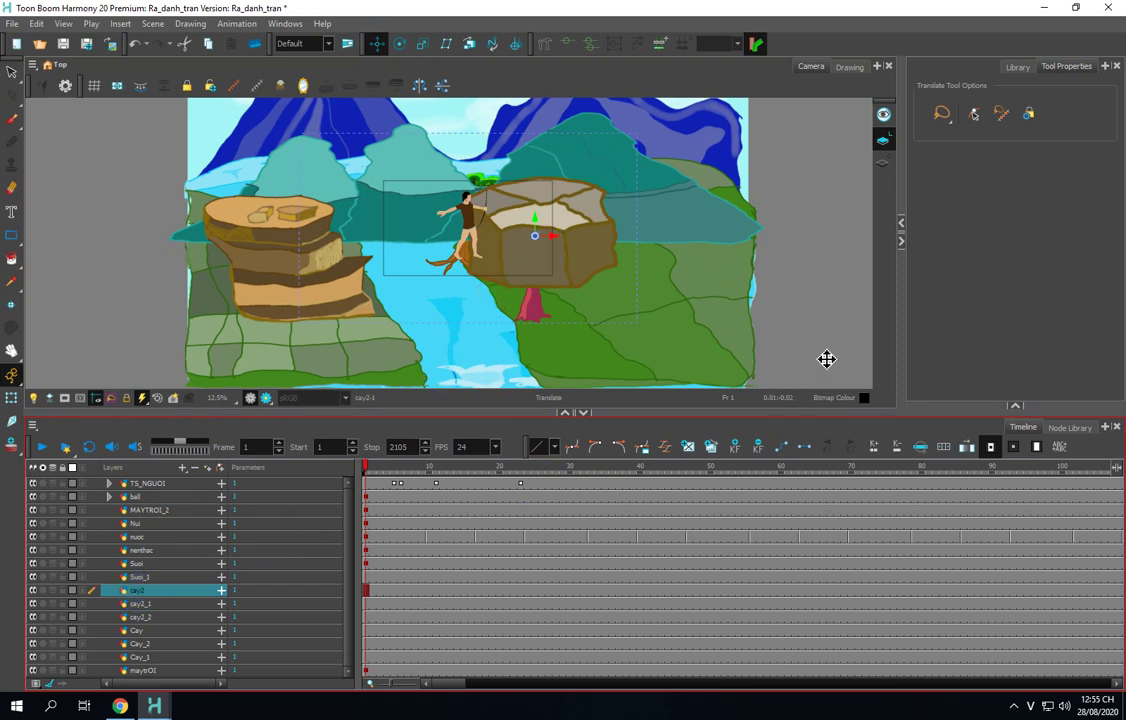
left_click(155, 705)
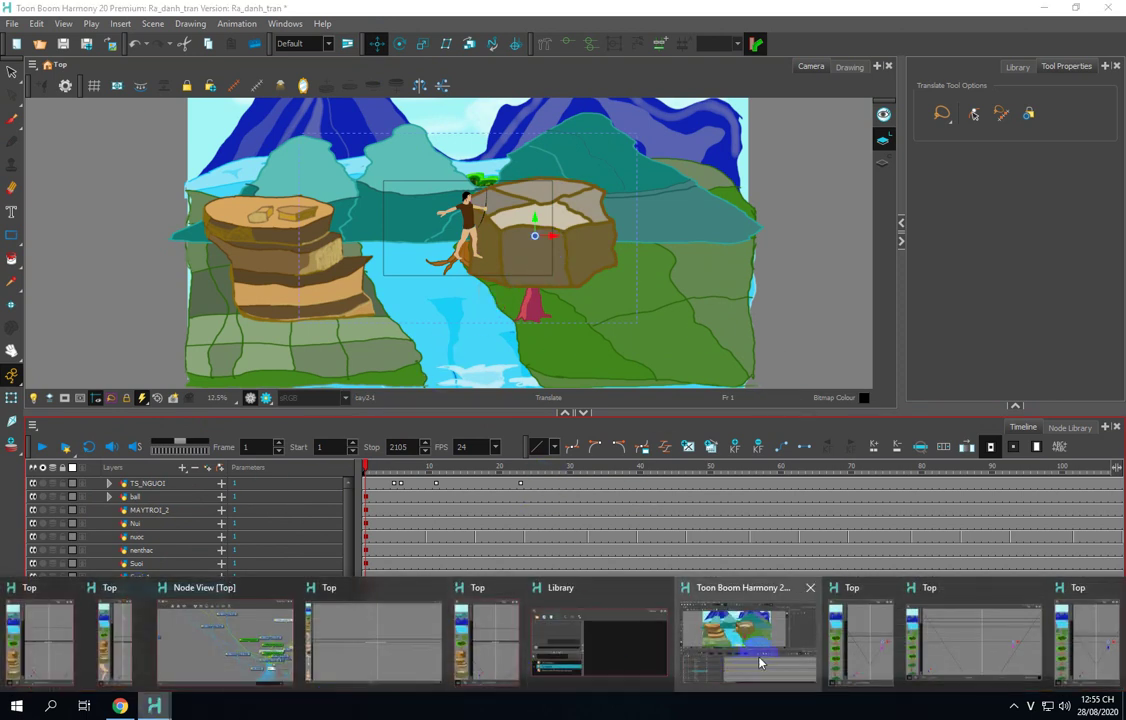
left_click(958, 648)
left_click(803, 548)
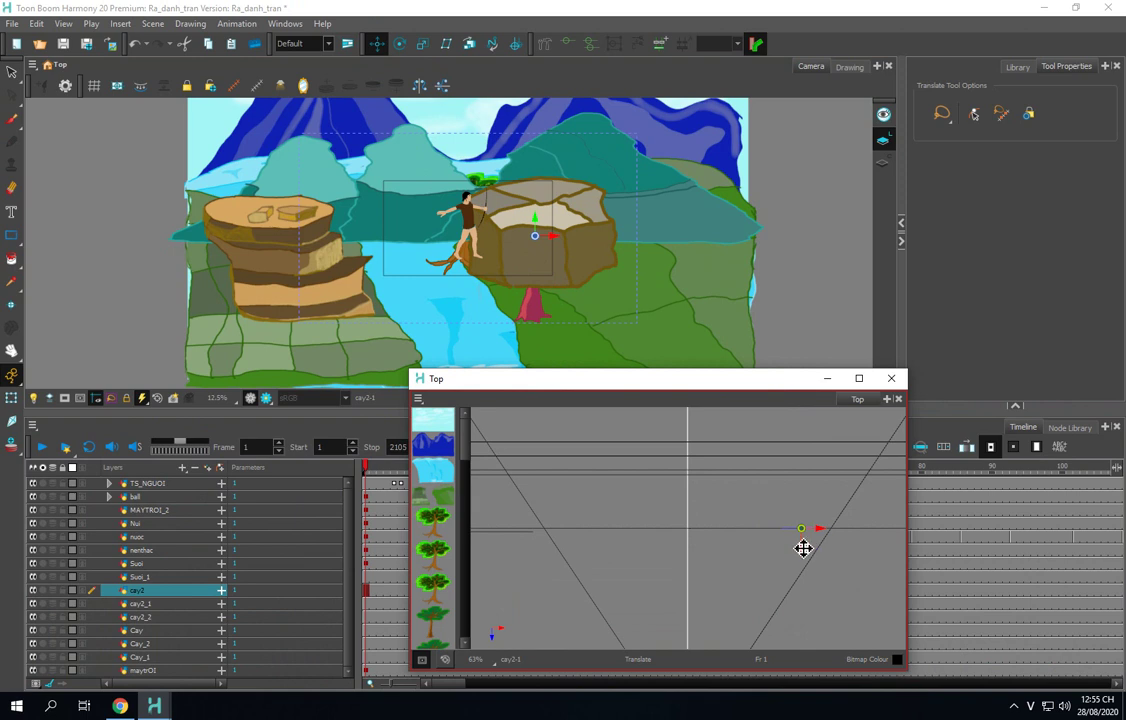
left_click_drag(806, 553, 805, 560)
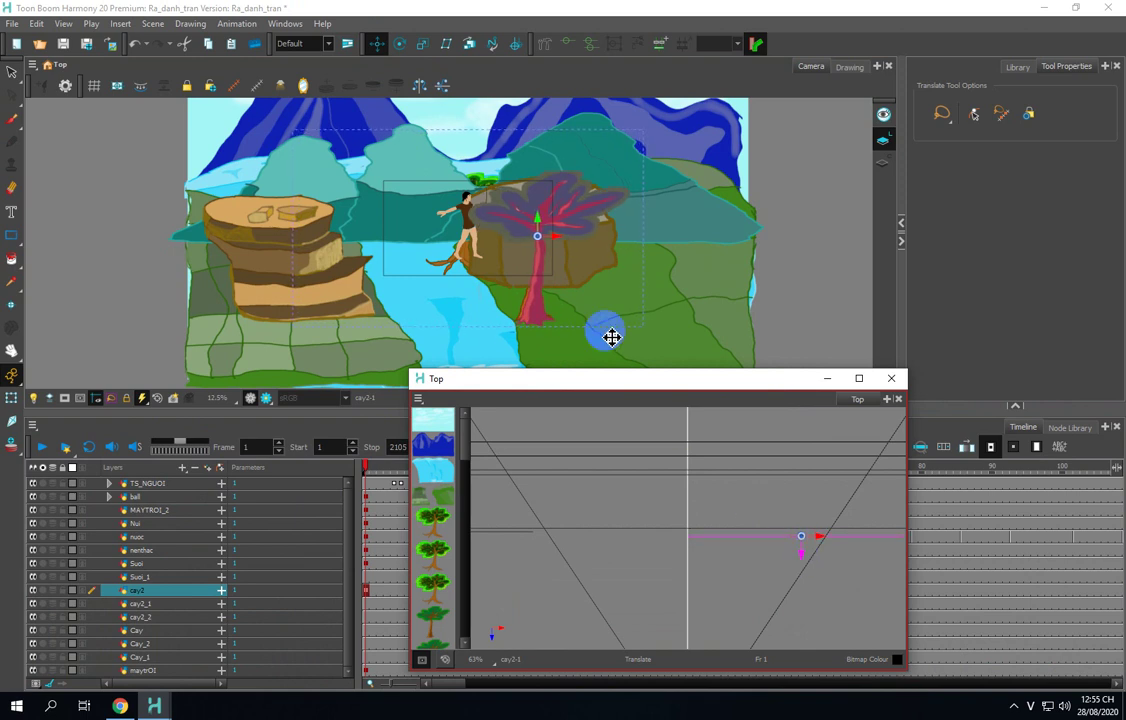
left_click(96, 226)
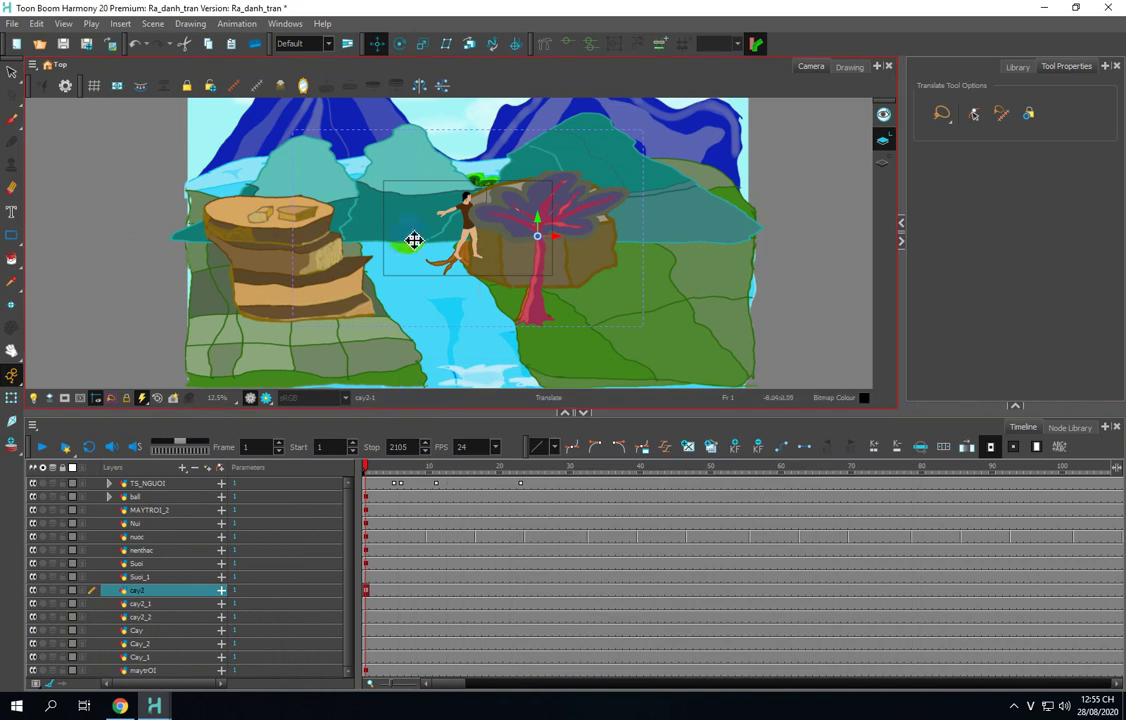
left_click(11, 398)
left_click(93, 333)
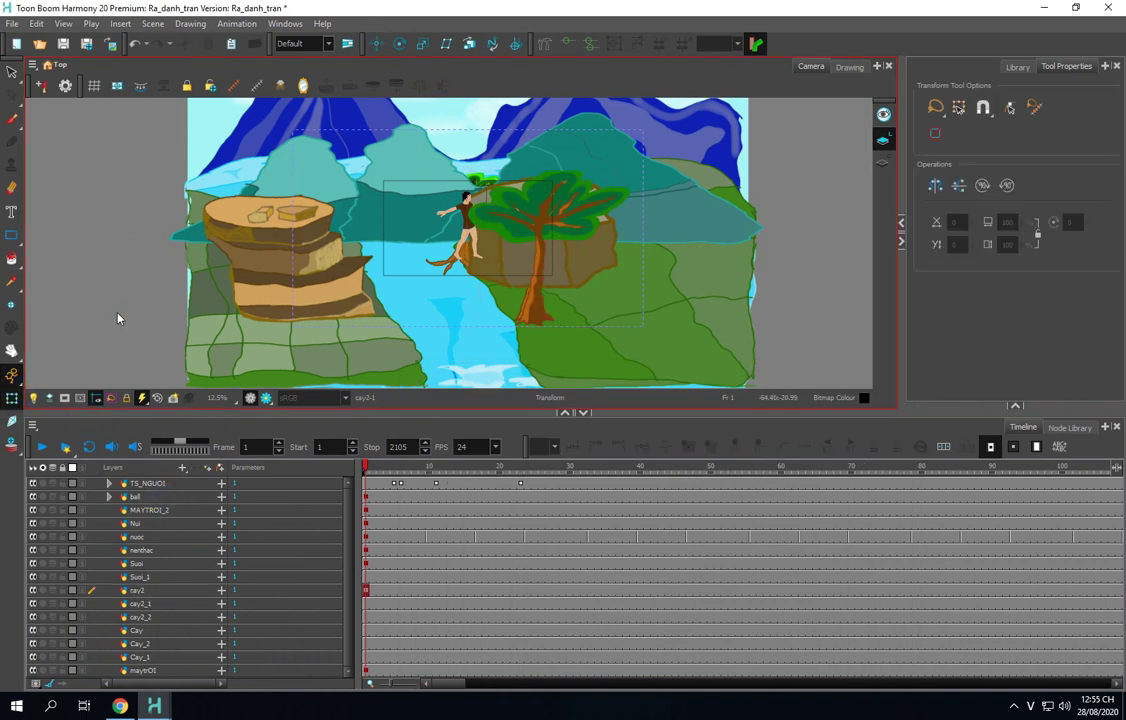
left_click(220, 300)
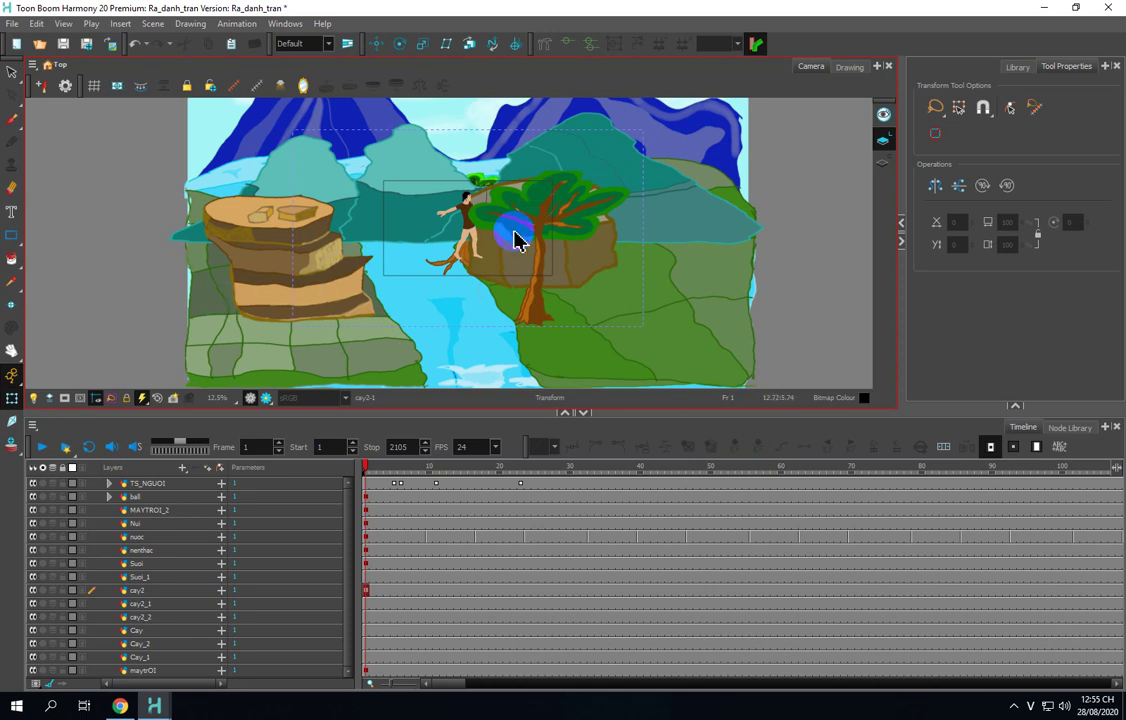
scroll(470, 246, "up", 4)
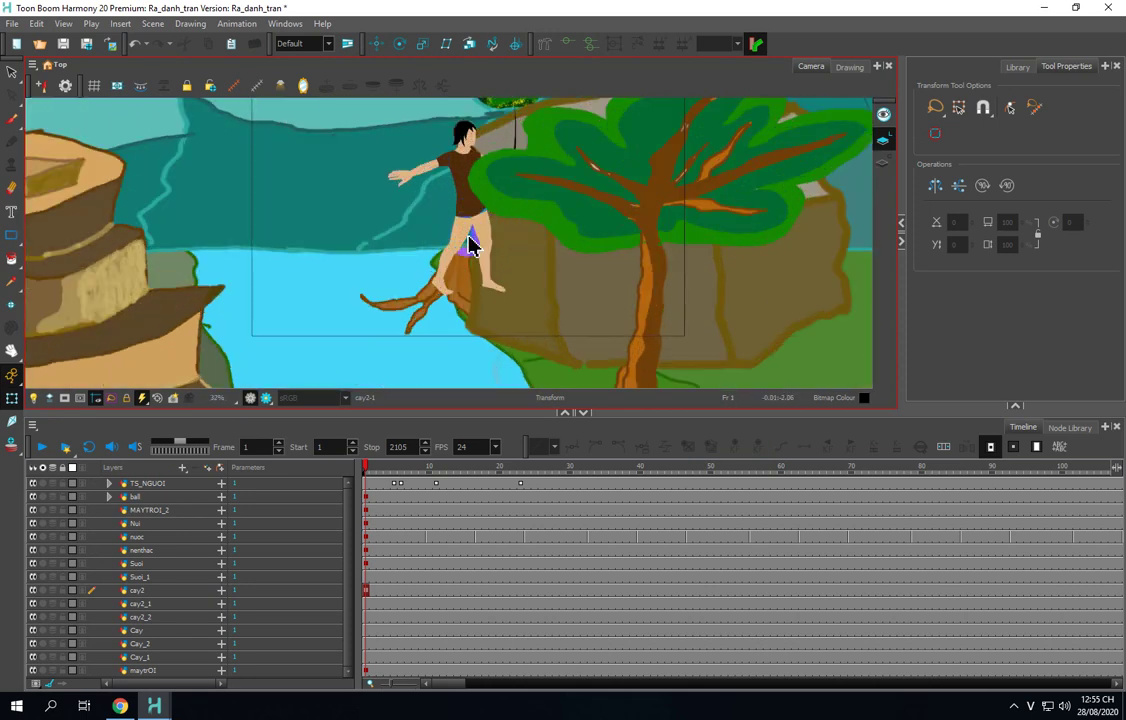
scroll(470, 246, "down", 1)
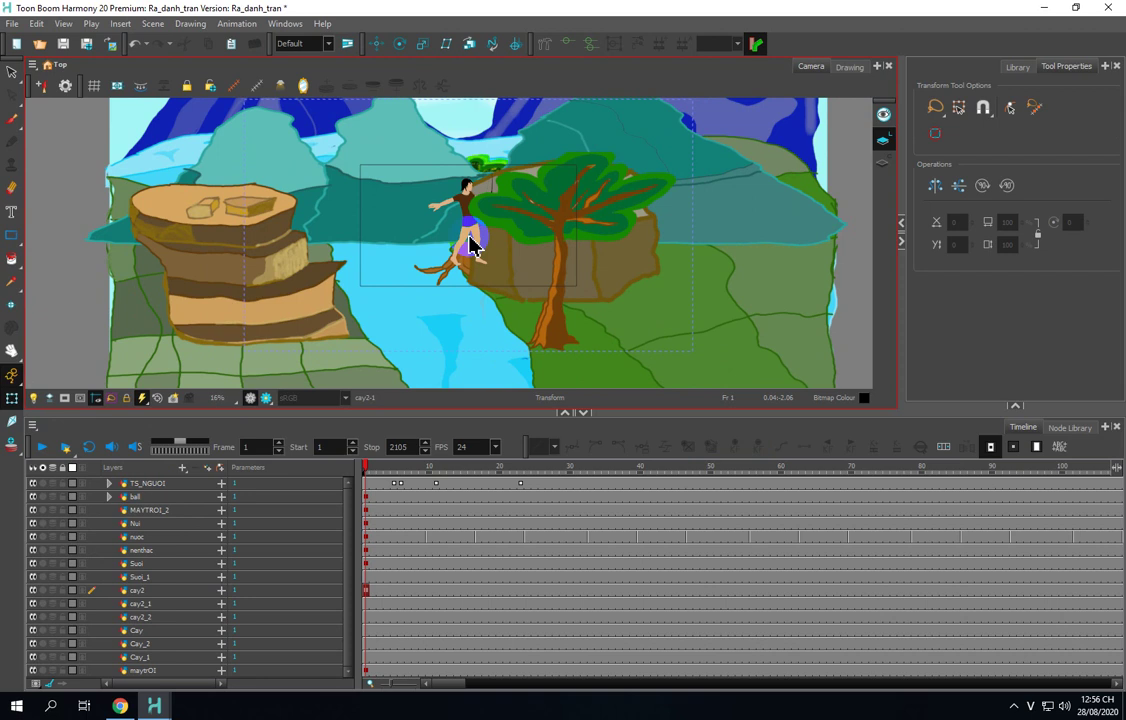
scroll(491, 240, "down", 1)
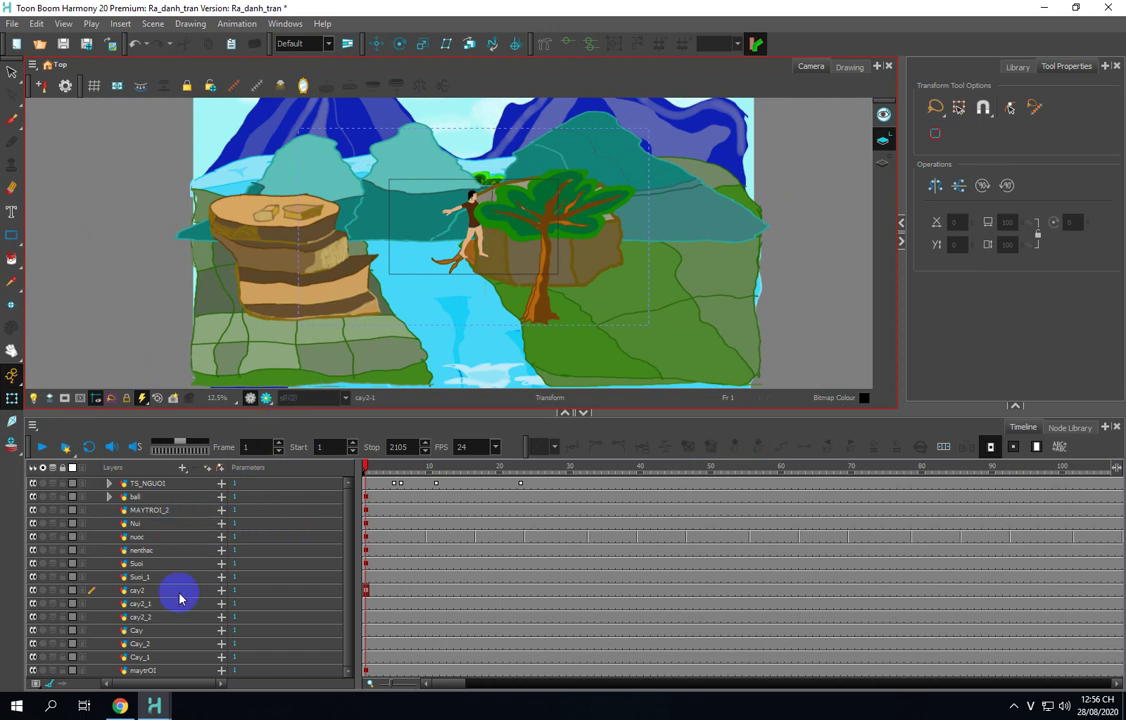
Step: Move the Cay tree left with the Translate tool, from behind the archer to the edge of the layered rock
left_click(134, 632)
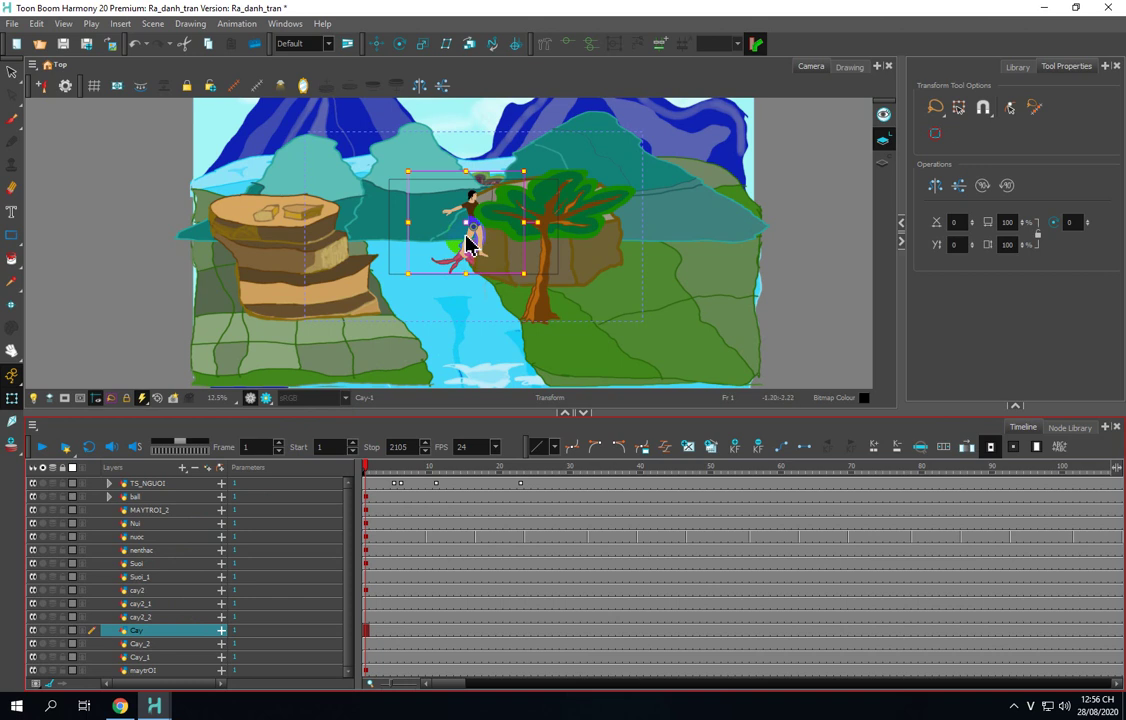
left_click(127, 636)
left_click(376, 44)
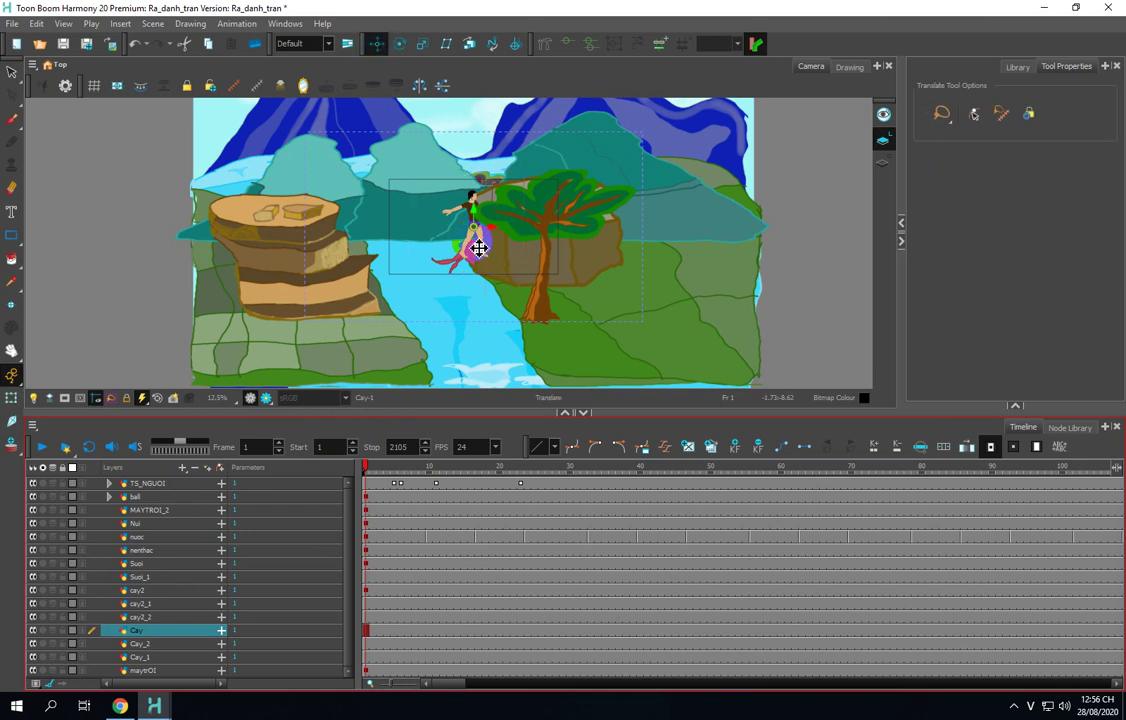
left_click_drag(497, 232, 380, 236)
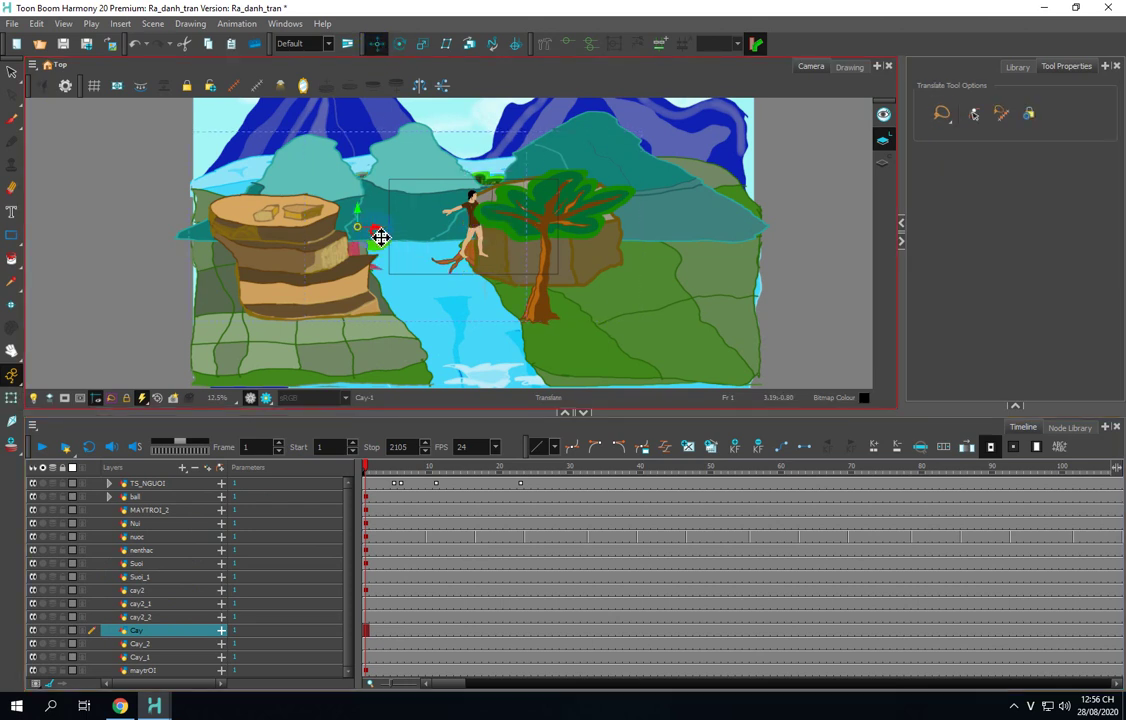
Step: Bring the Cay tree forward in depth in the Top view, in front of the layered rock, and lower it onto the left riverbank
left_click(158, 708)
left_click(958, 664)
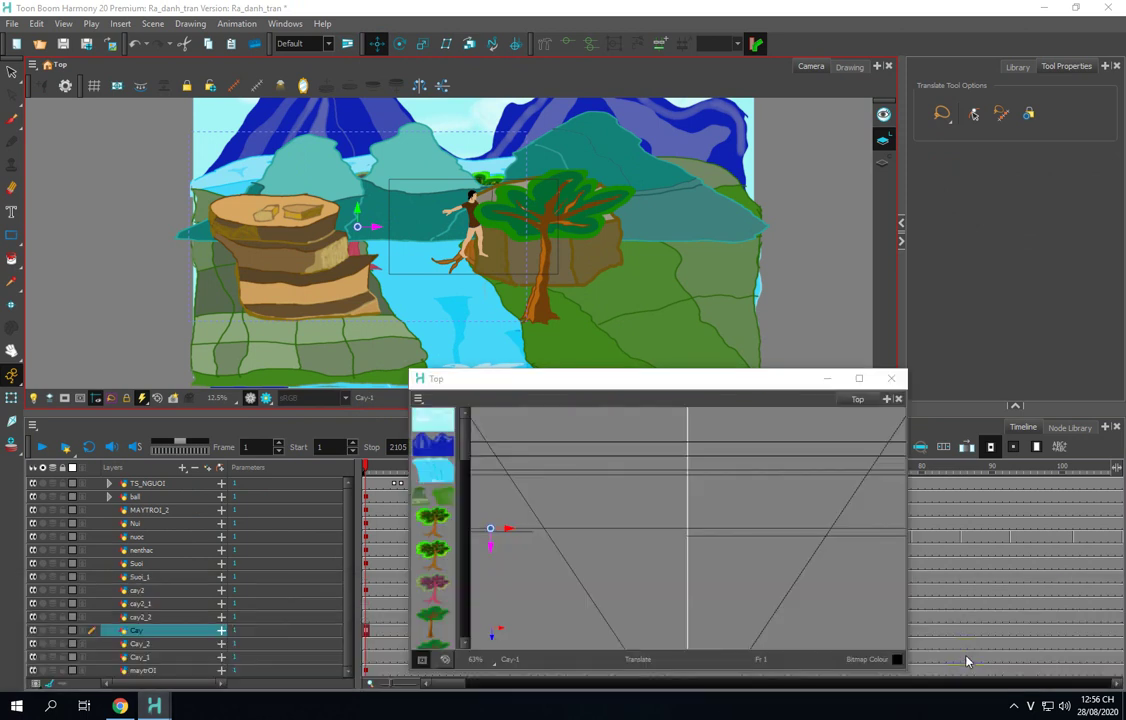
left_click(484, 551)
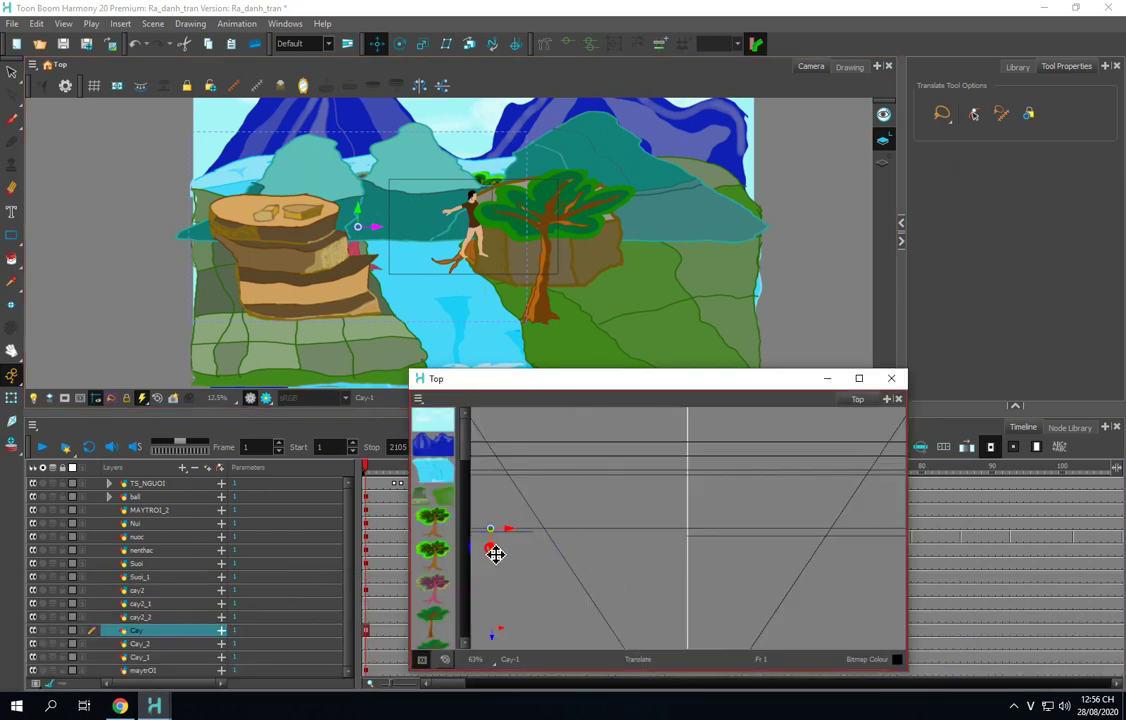
left_click_drag(495, 553, 496, 558)
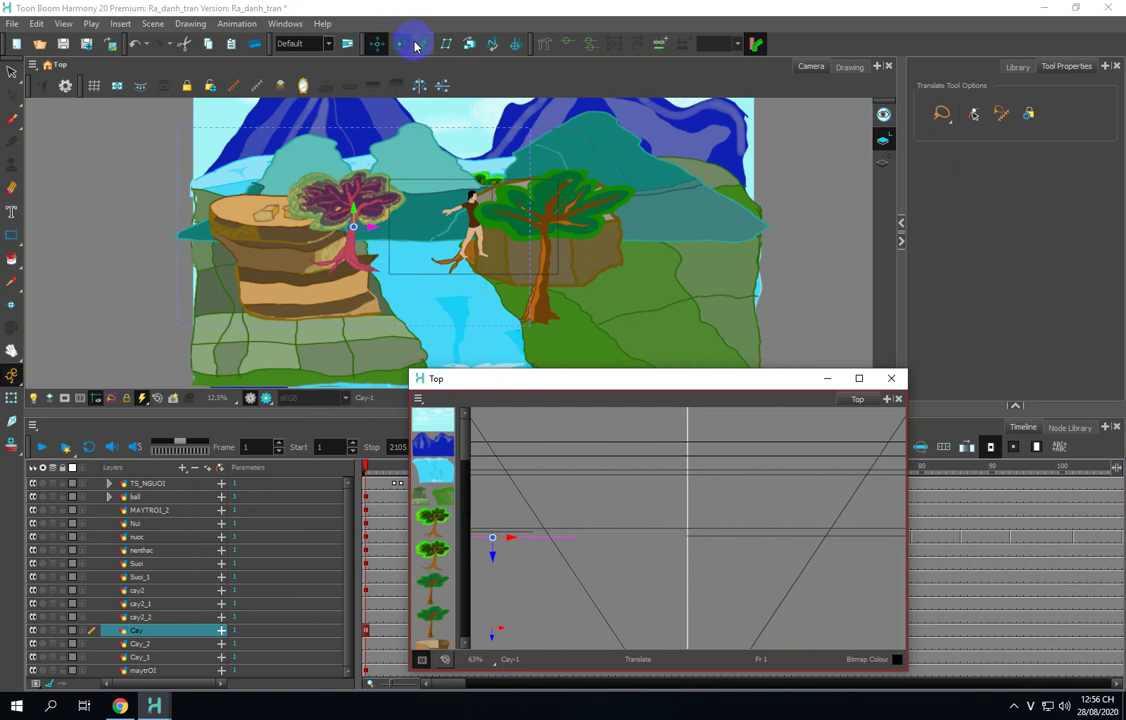
left_click_drag(357, 213, 346, 293)
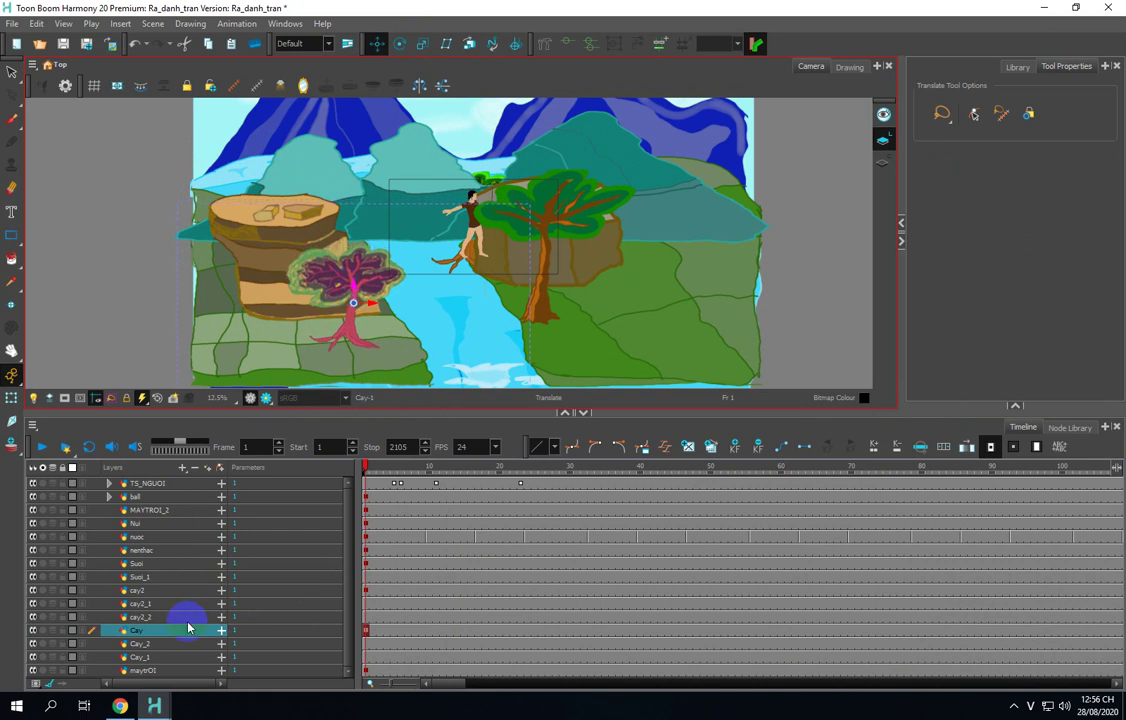
Step: Bring the Cay_2 tree forward in depth in the Top view and move it right onto the far side of the right riverbank
left_click(141, 645)
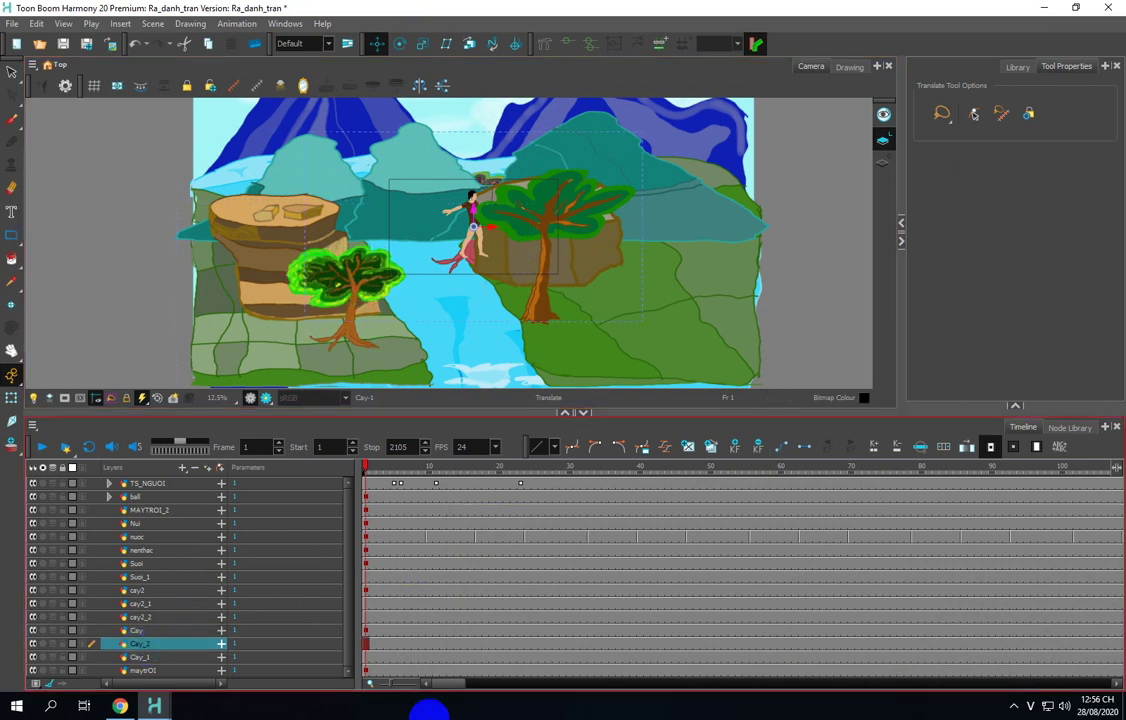
left_click(155, 706)
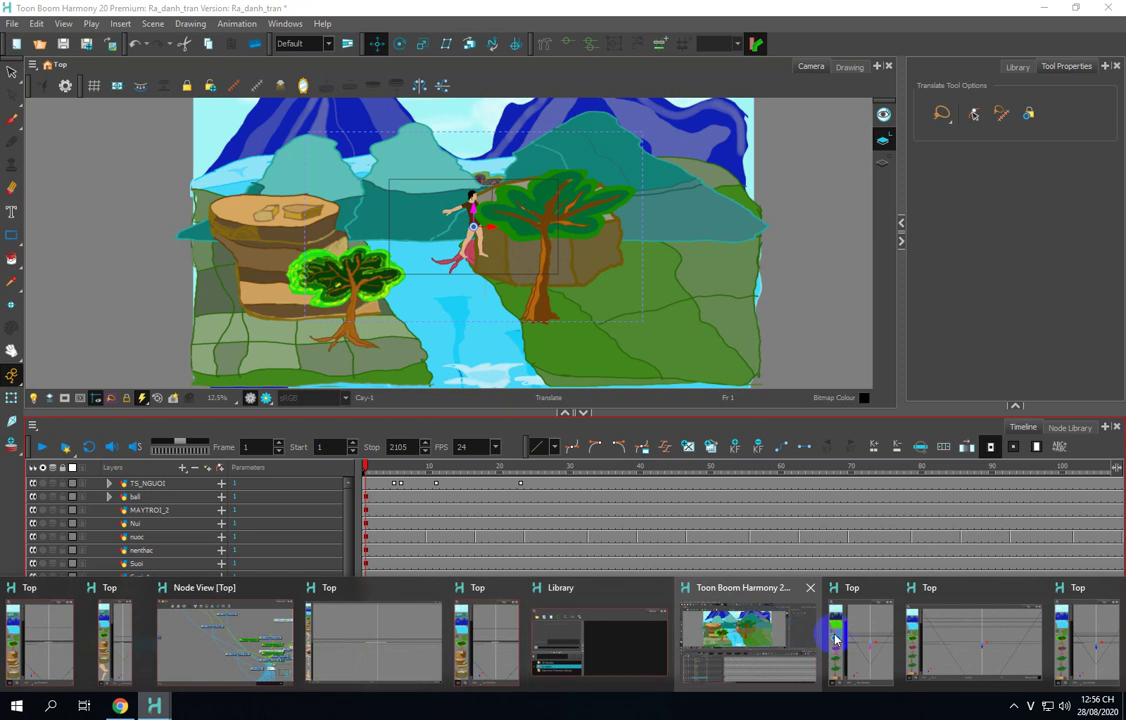
left_click(960, 645)
left_click(693, 557)
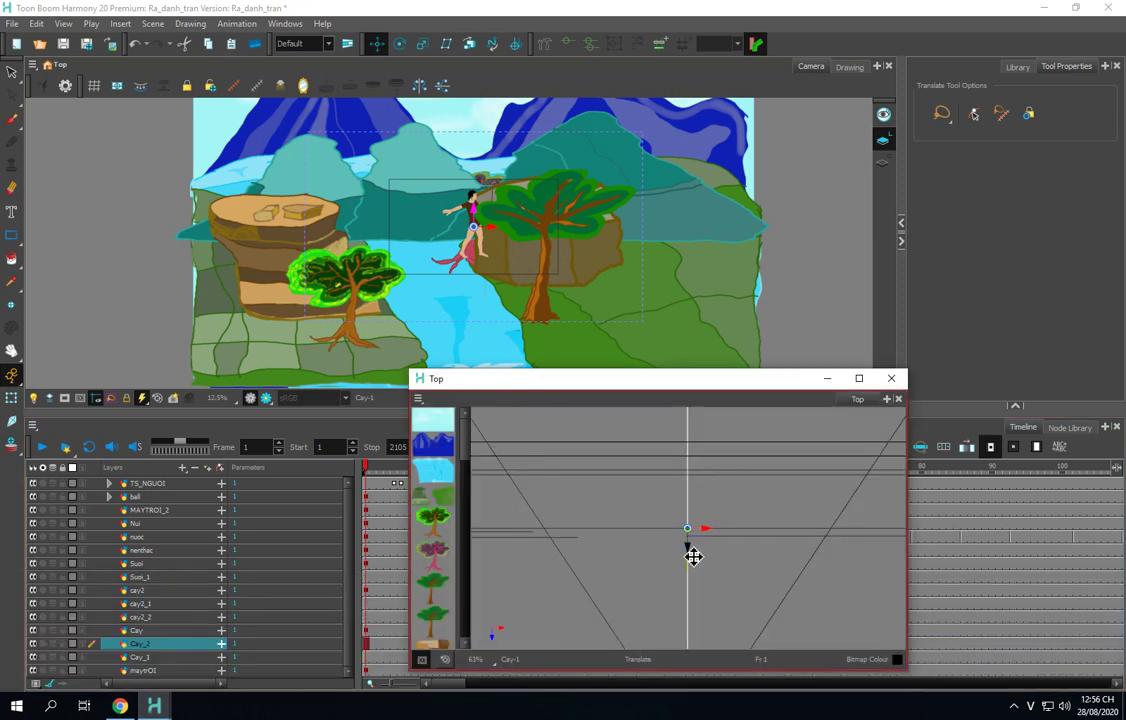
left_click_drag(693, 557, 691, 575)
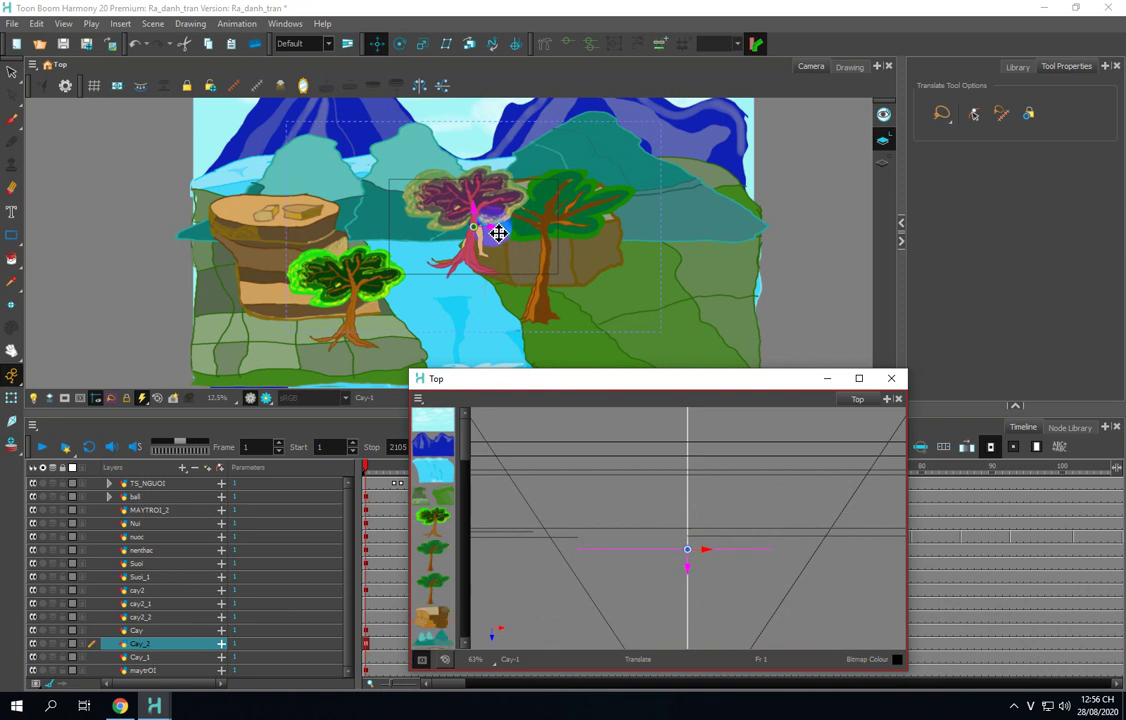
left_click_drag(498, 231, 705, 255)
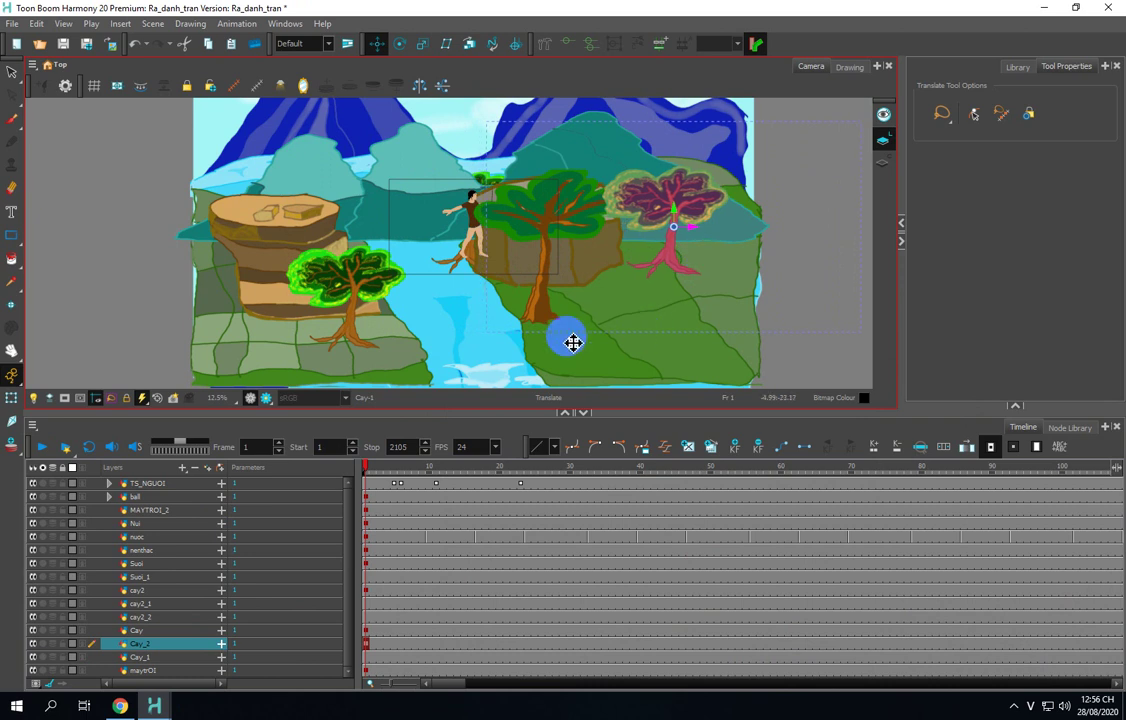
Step: Make the Camera view taller and check which trees the cay2_1, cay2_2, Cay and Cay_2 layers hold
left_click(474, 446)
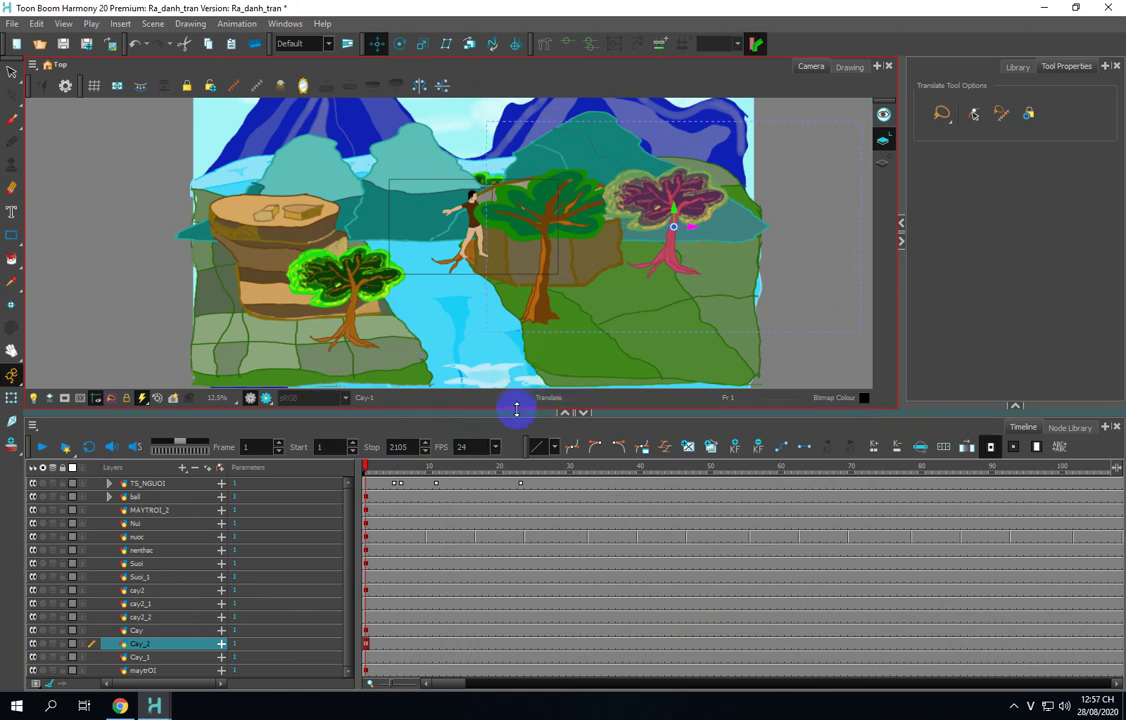
left_click_drag(516, 408, 516, 440)
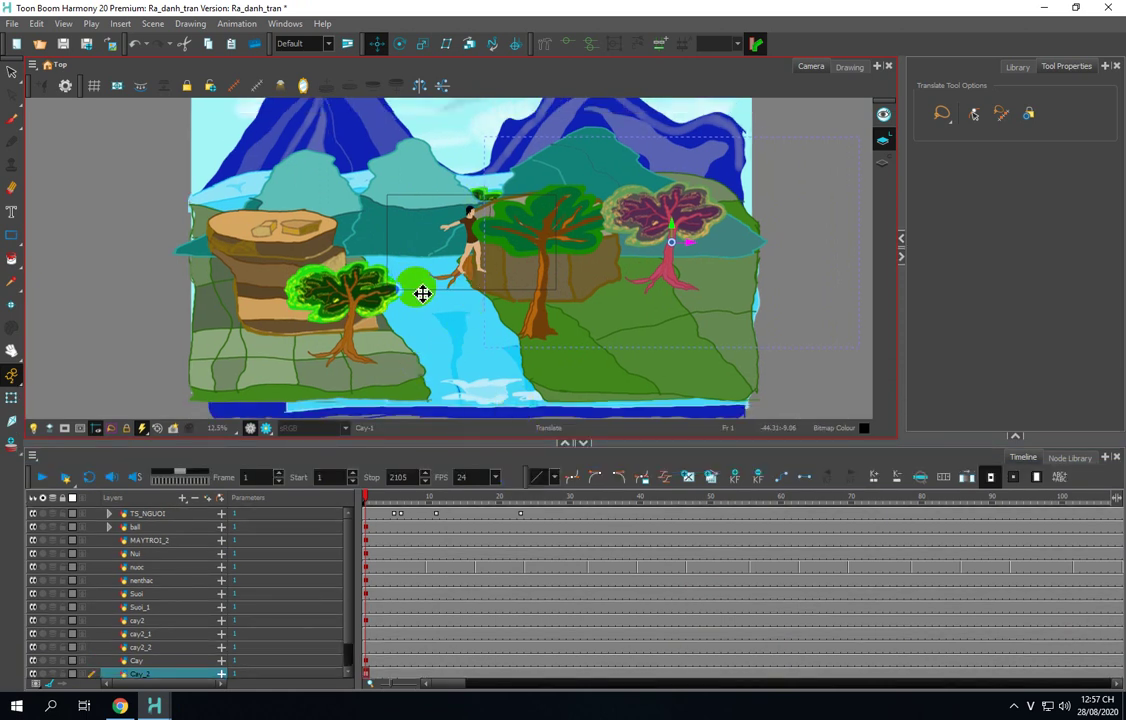
left_click(138, 634)
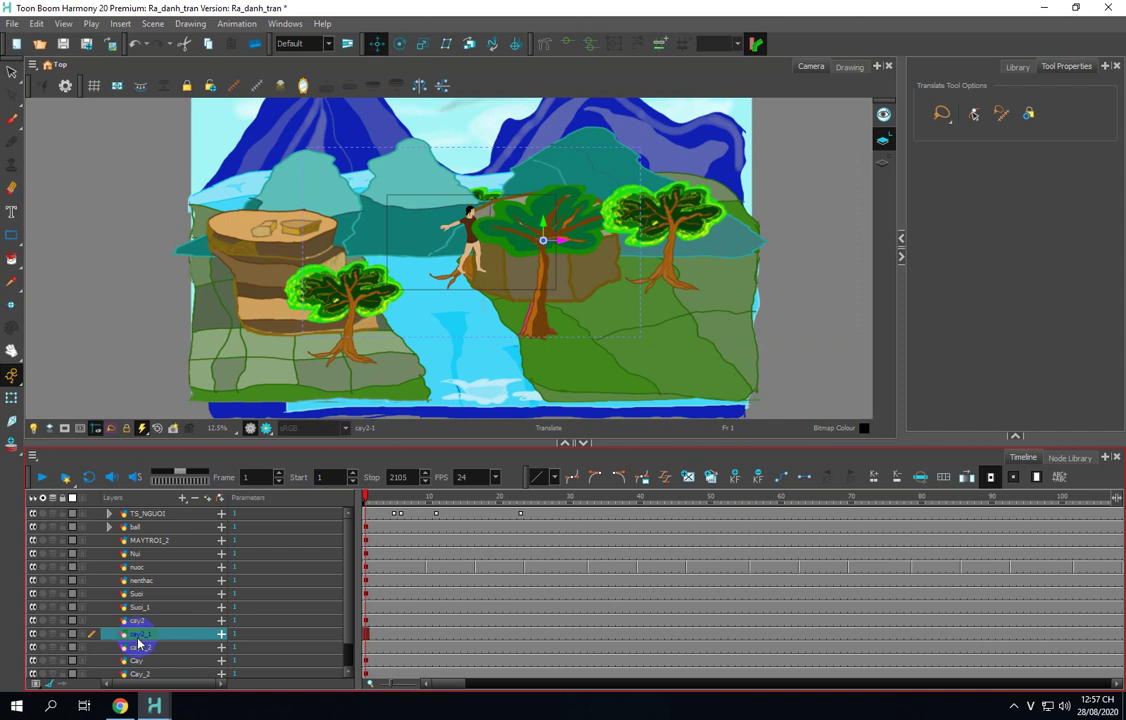
left_click(139, 647)
left_click(139, 660)
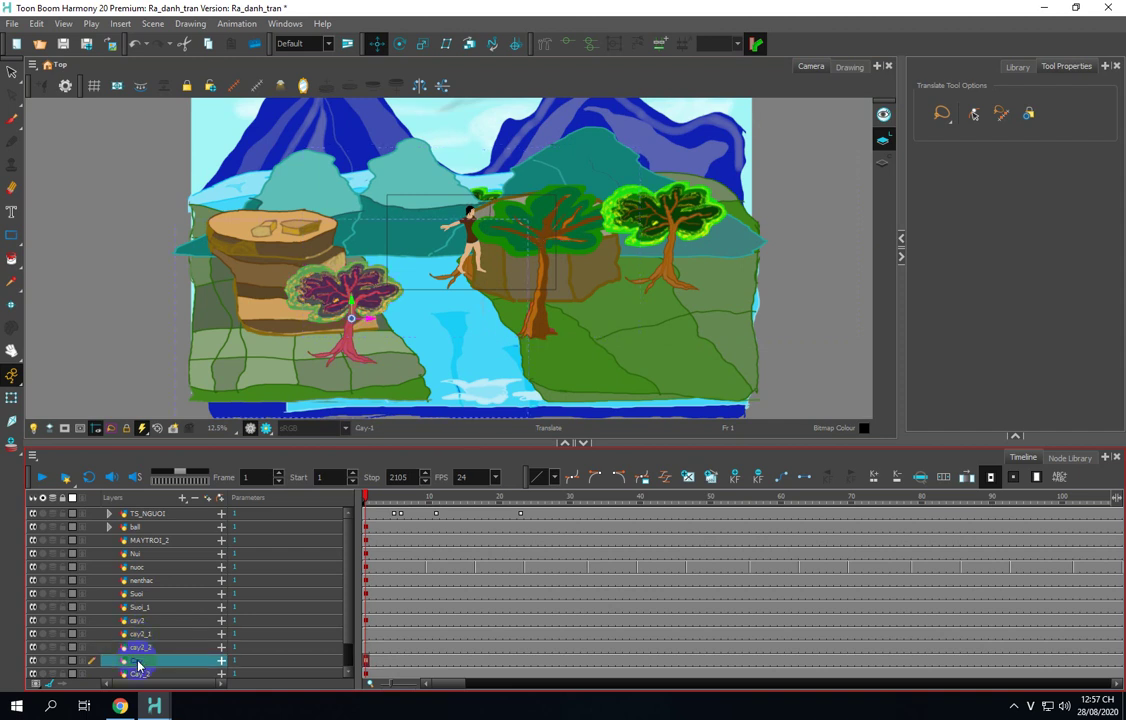
left_click(140, 674)
scroll(244, 597, "down", 1)
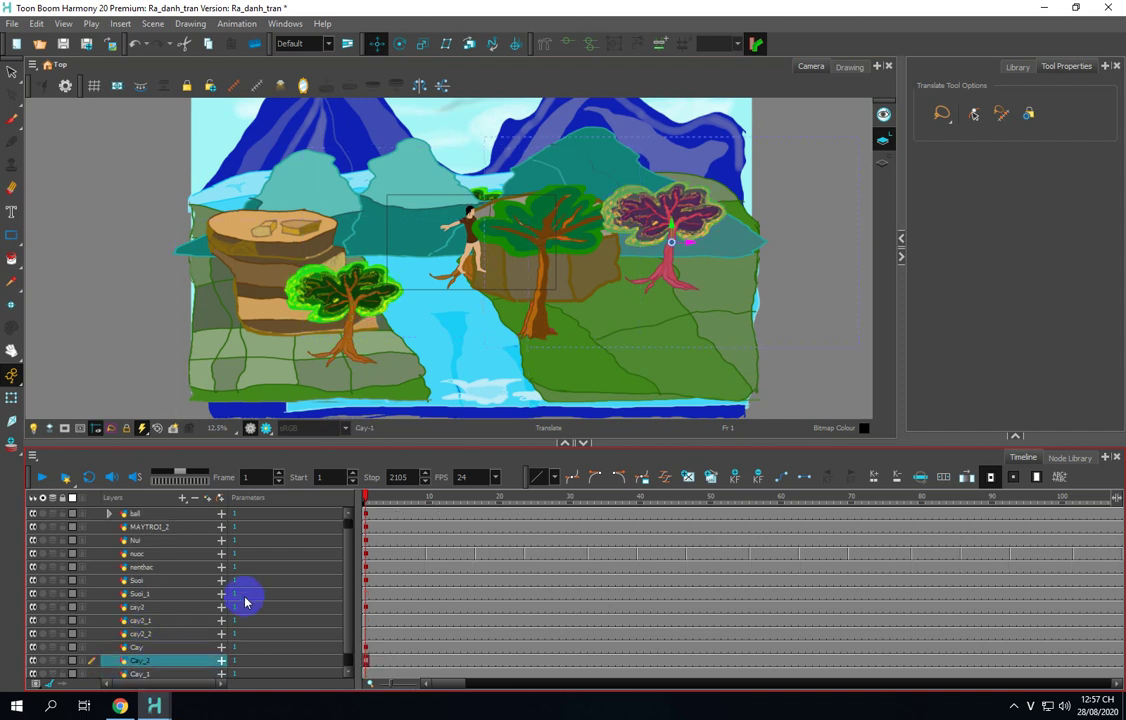
Step: Bring the Cay_1 tree forward in depth in the Top view and move it left in front of the layered rock
left_click(143, 660)
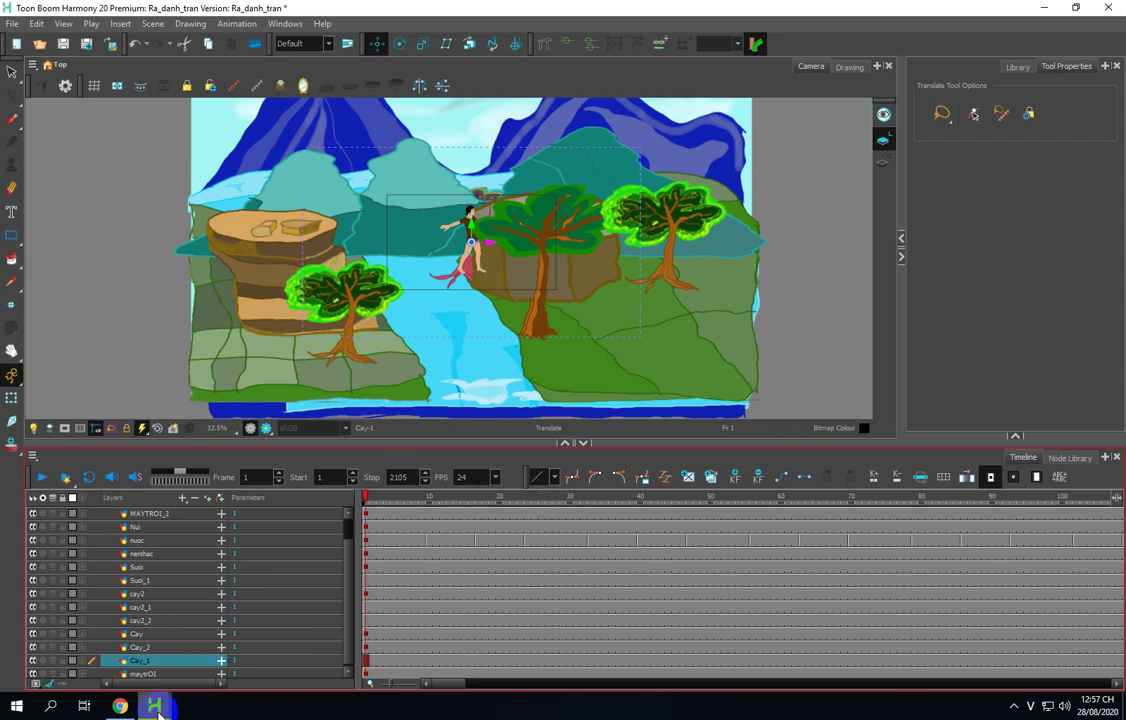
mouse_move(156, 706)
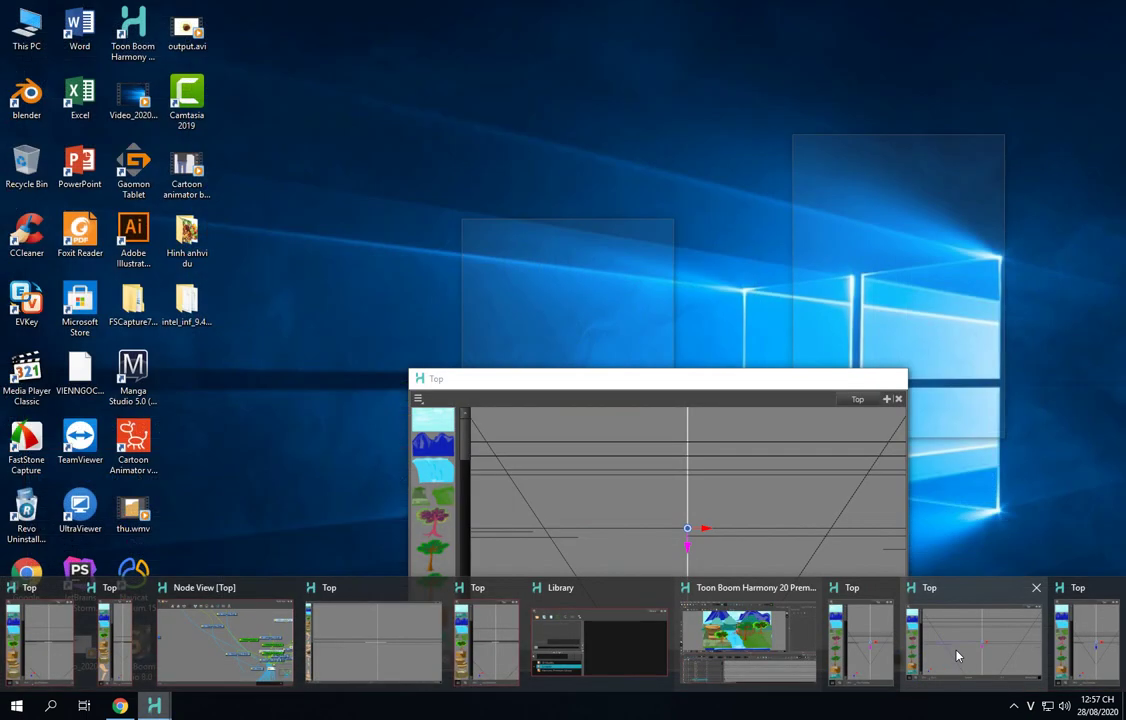
left_click(957, 656)
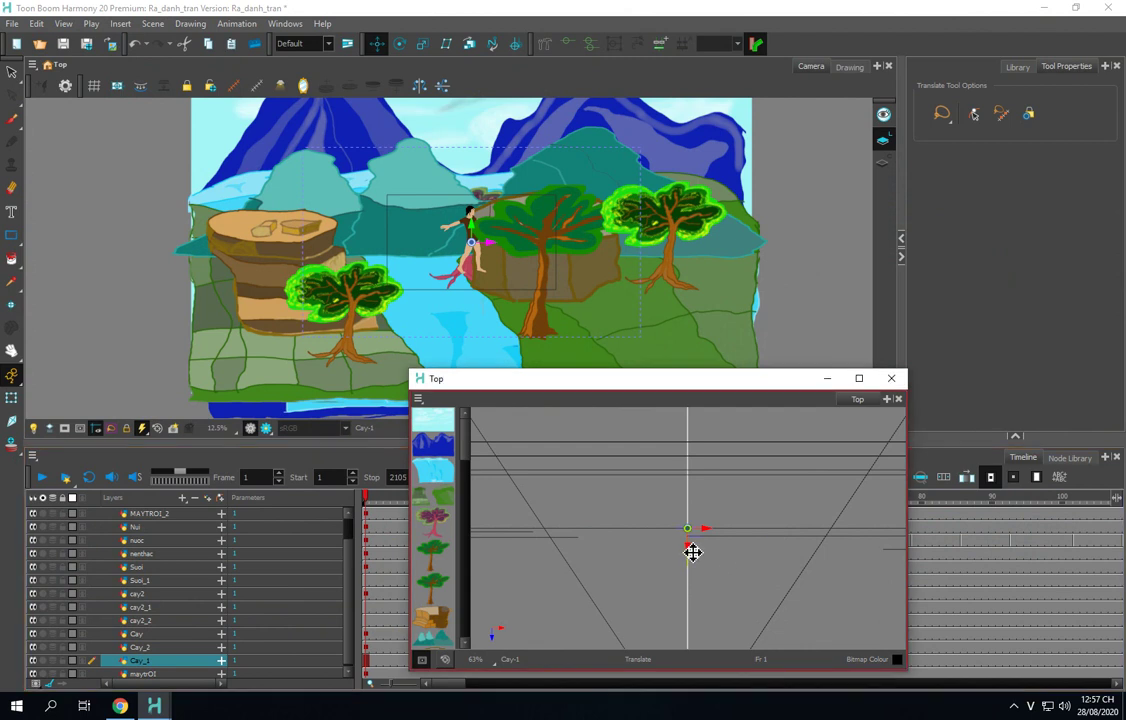
left_click_drag(691, 548, 690, 563)
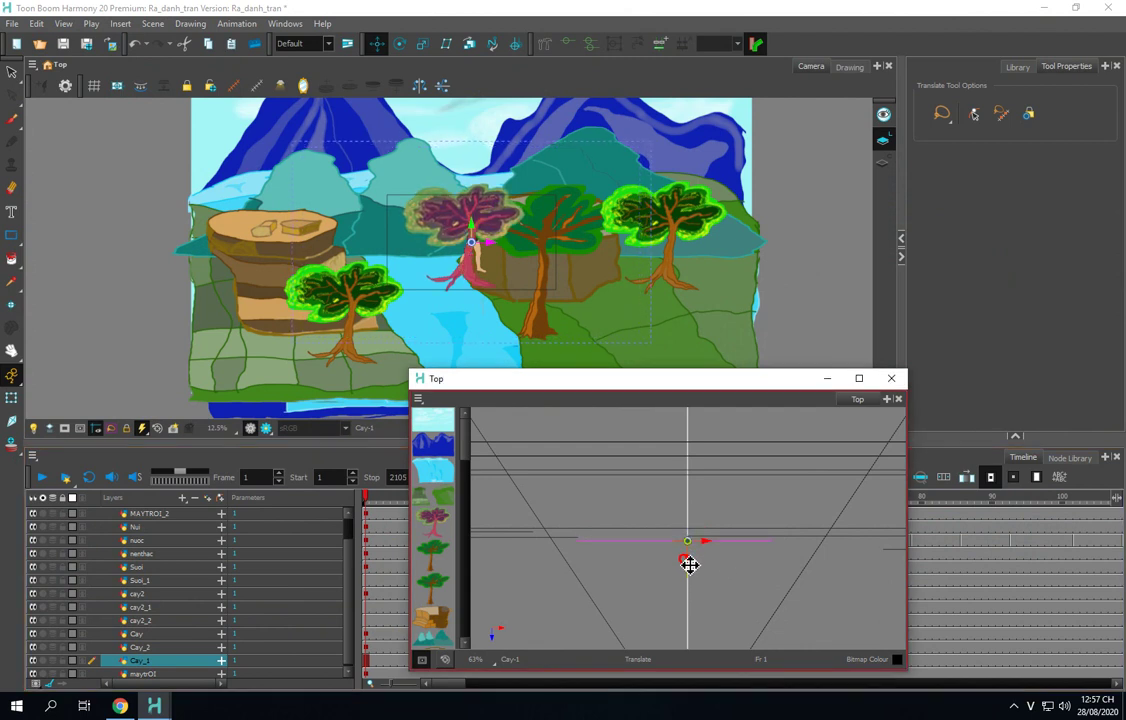
left_click(489, 250)
left_click_drag(490, 244, 243, 247)
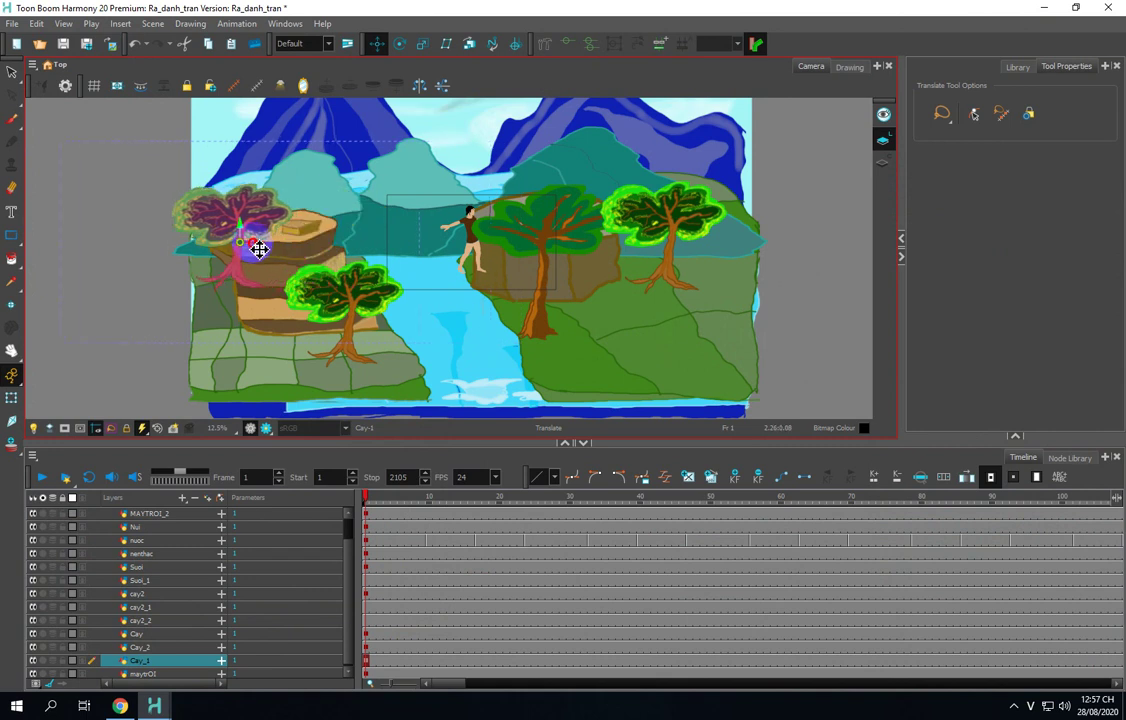
Step: Scale the Cay_1 tree up to well over one and a half times its size and shift it slightly right
left_click(422, 43)
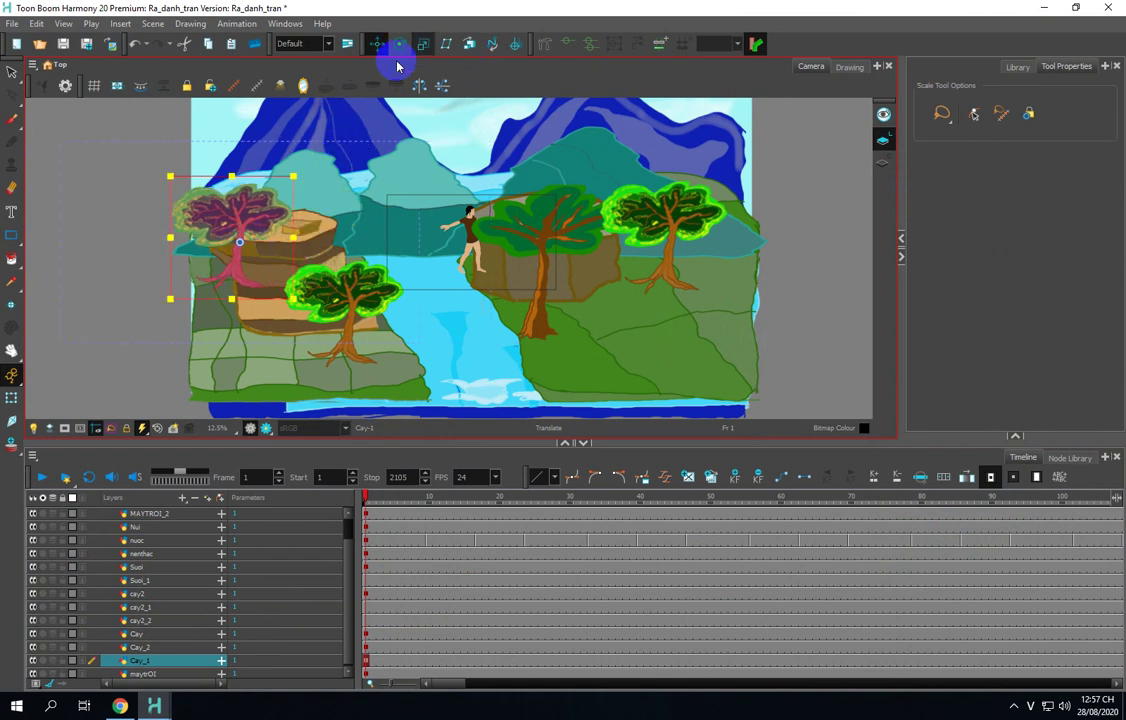
mouse_move(292, 177)
left_mouse_down()
mouse_move(280, 140)
mouse_move(292, 108)
mouse_move(275, 178)
mouse_move(289, 193)
left_mouse_up()
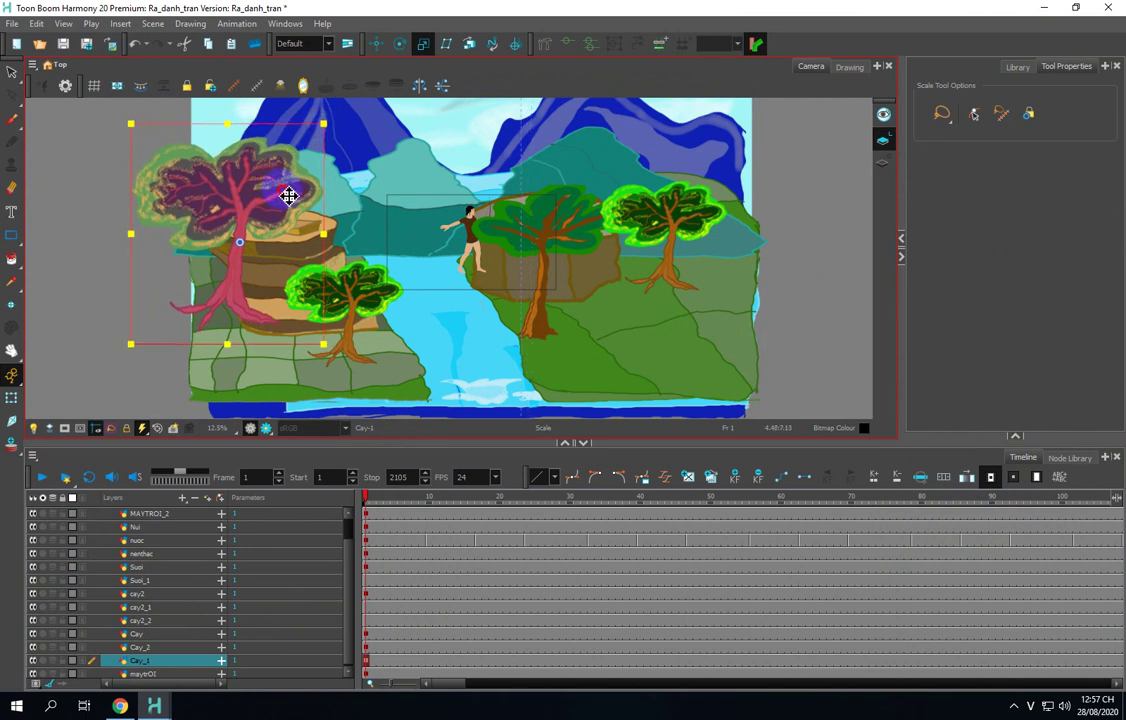
left_click(377, 44)
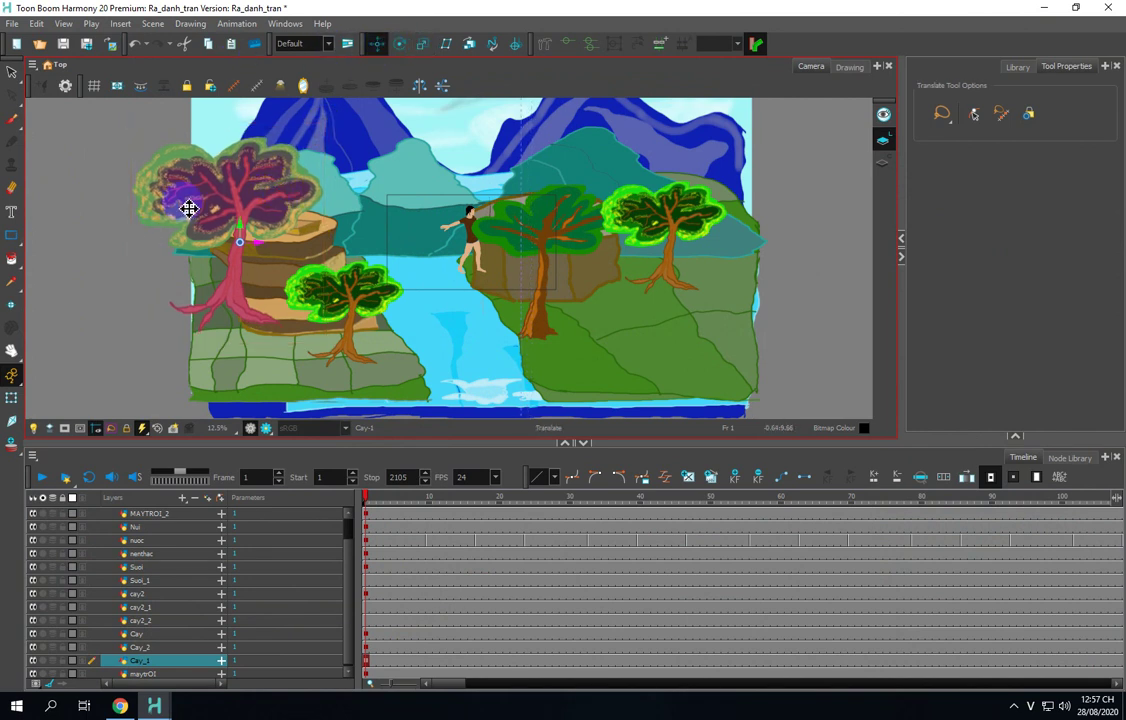
left_click_drag(259, 245, 280, 254)
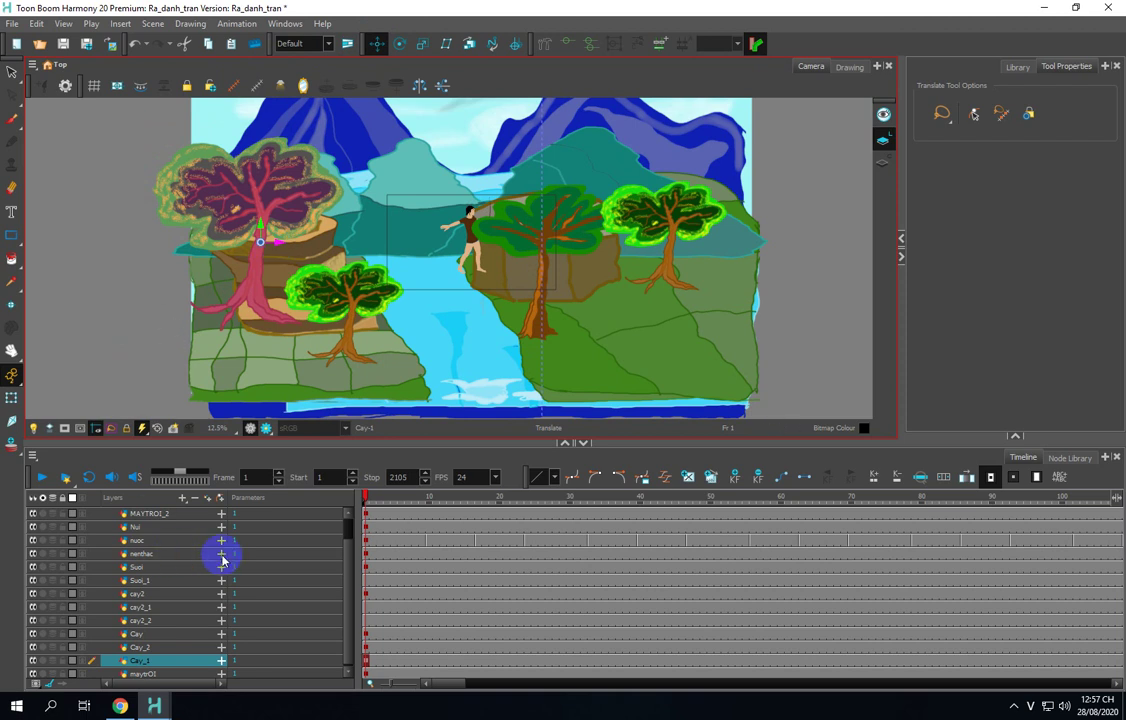
Step: Bring the TS_NGUOI character forward in depth in the Top view and move it left onto the layered rock
scroll(345, 575, "up", 1)
mouse_move(345, 575)
left_mouse_down()
mouse_move(344, 598)
mouse_move(352, 556)
left_mouse_up()
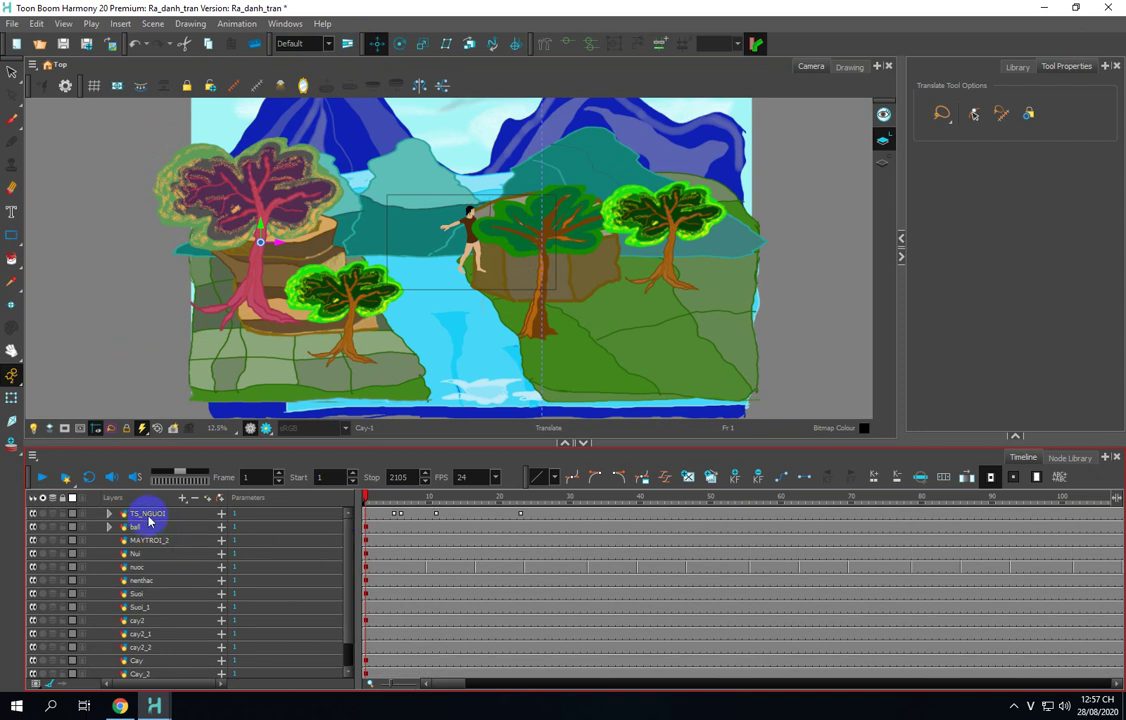
left_click(148, 516)
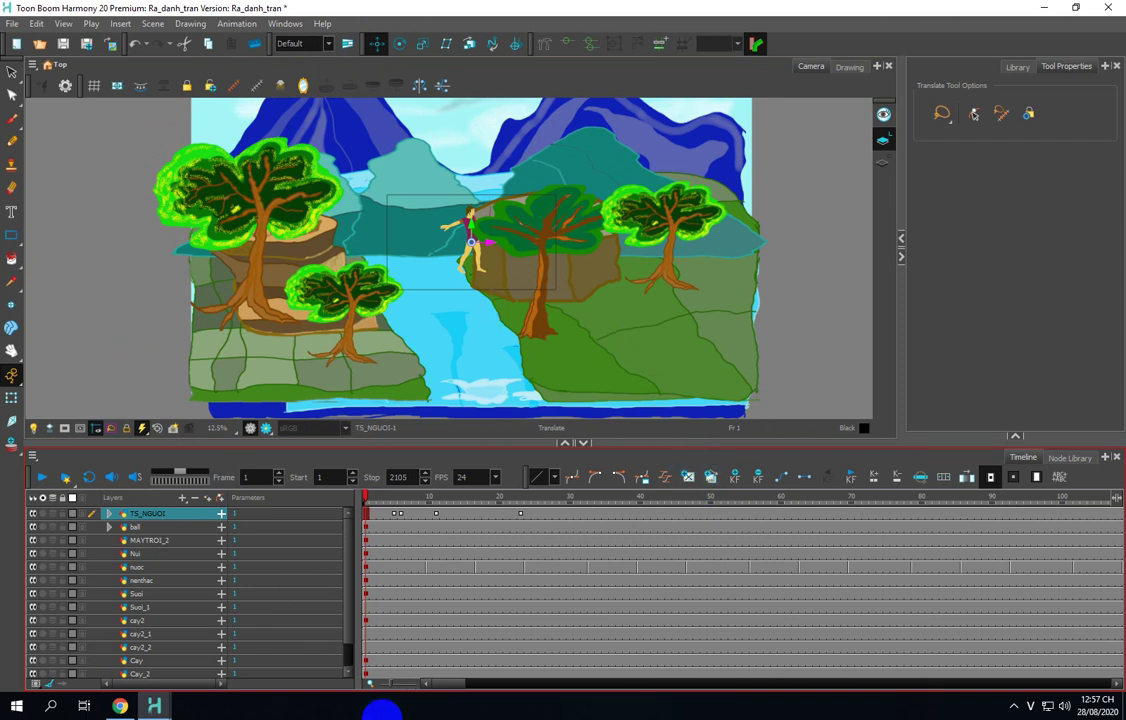
mouse_move(154, 706)
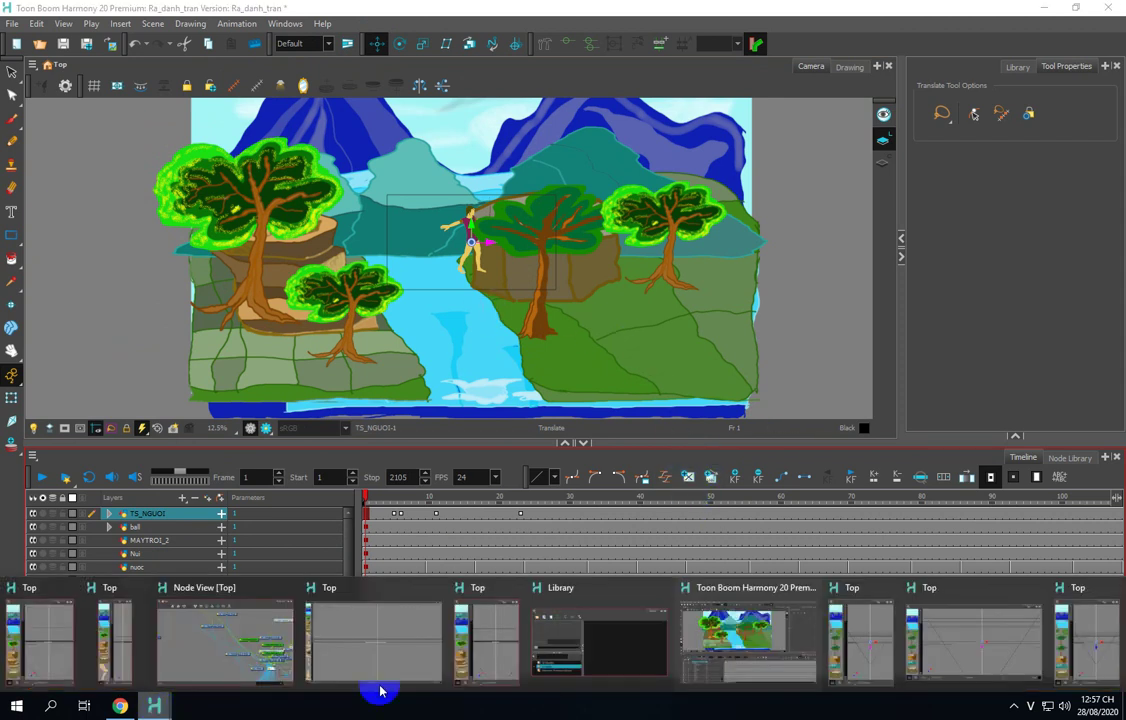
left_click(936, 651)
left_click(694, 553)
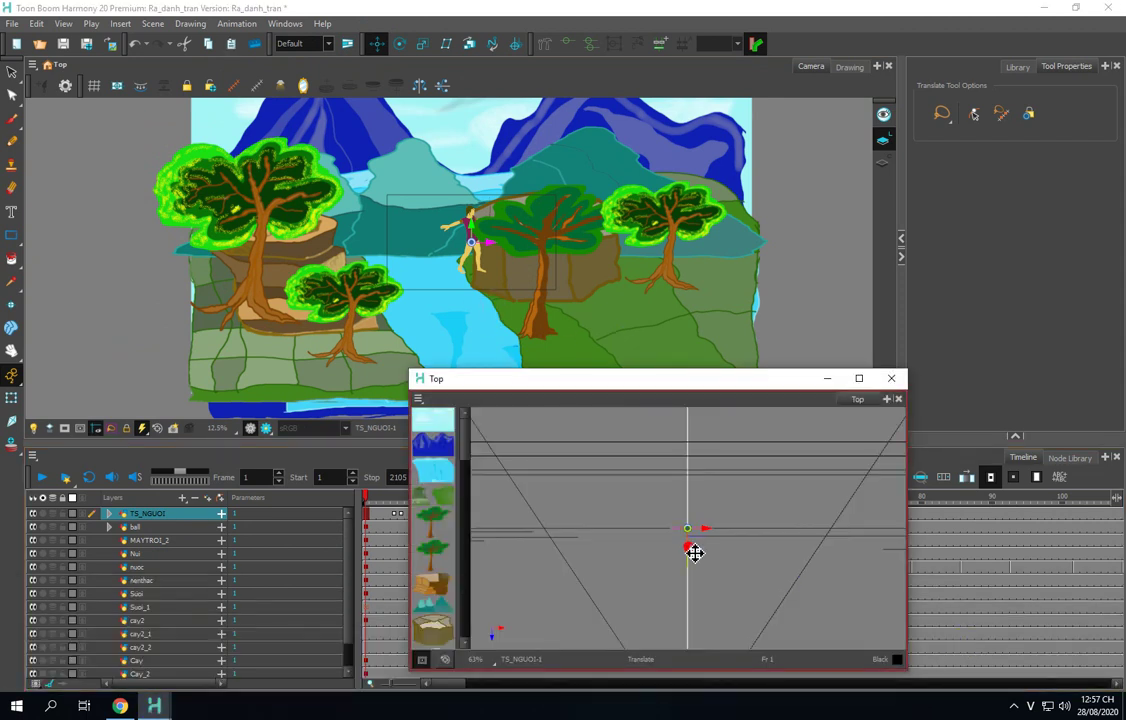
left_click_drag(693, 560, 692, 566)
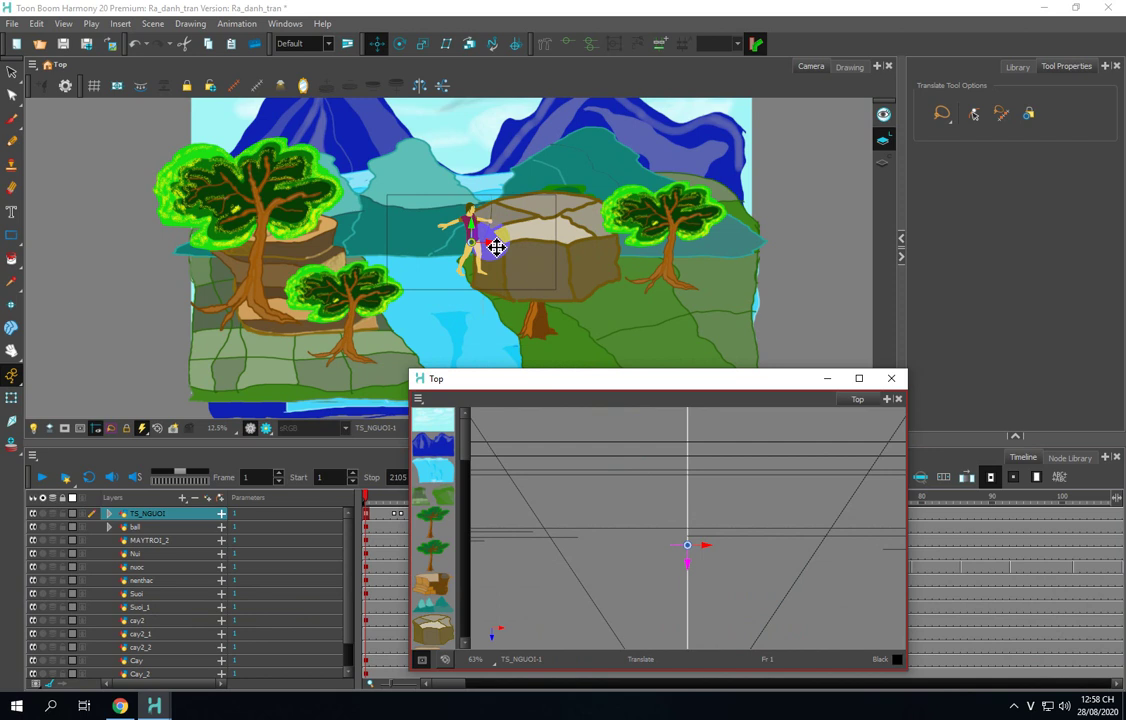
left_click_drag(496, 247, 336, 247)
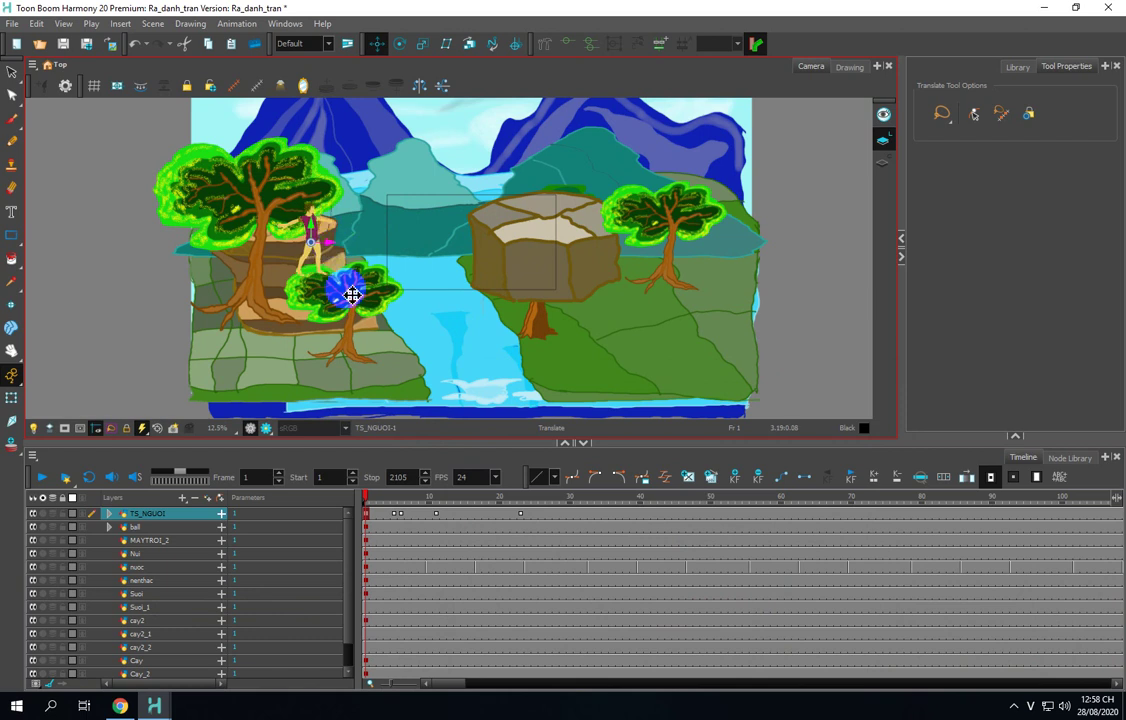
Step: Bring the Cay tree in front of the layered rock forward in depth in the Top view
left_click(11, 397)
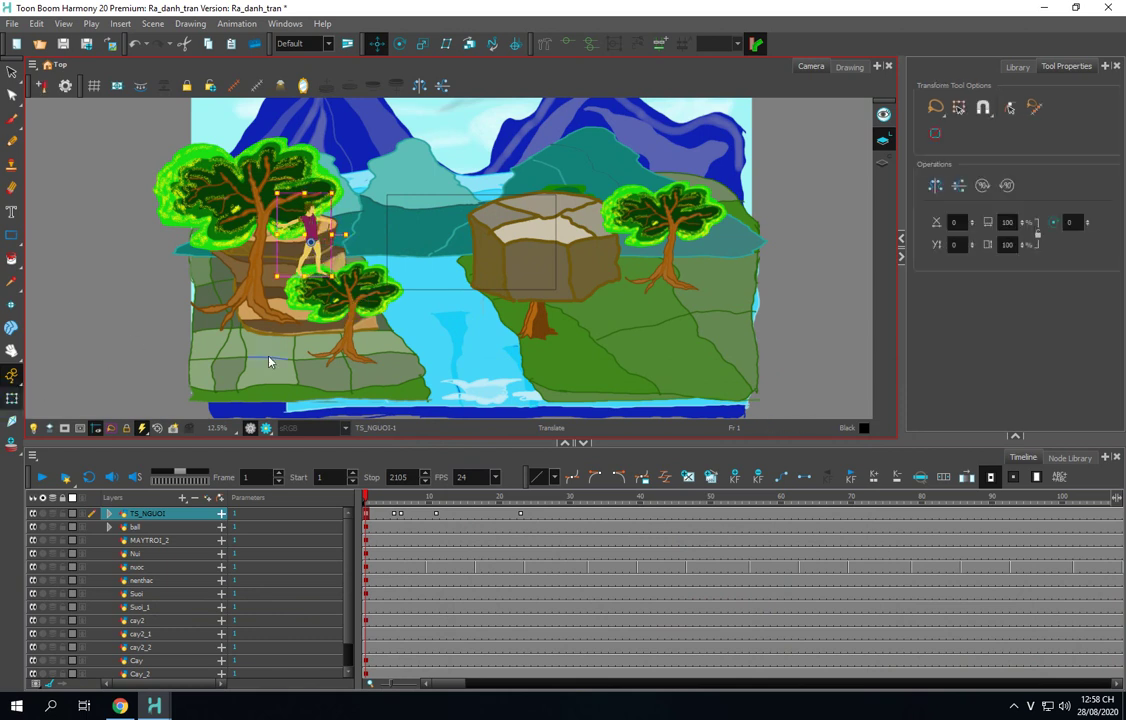
left_click(366, 318)
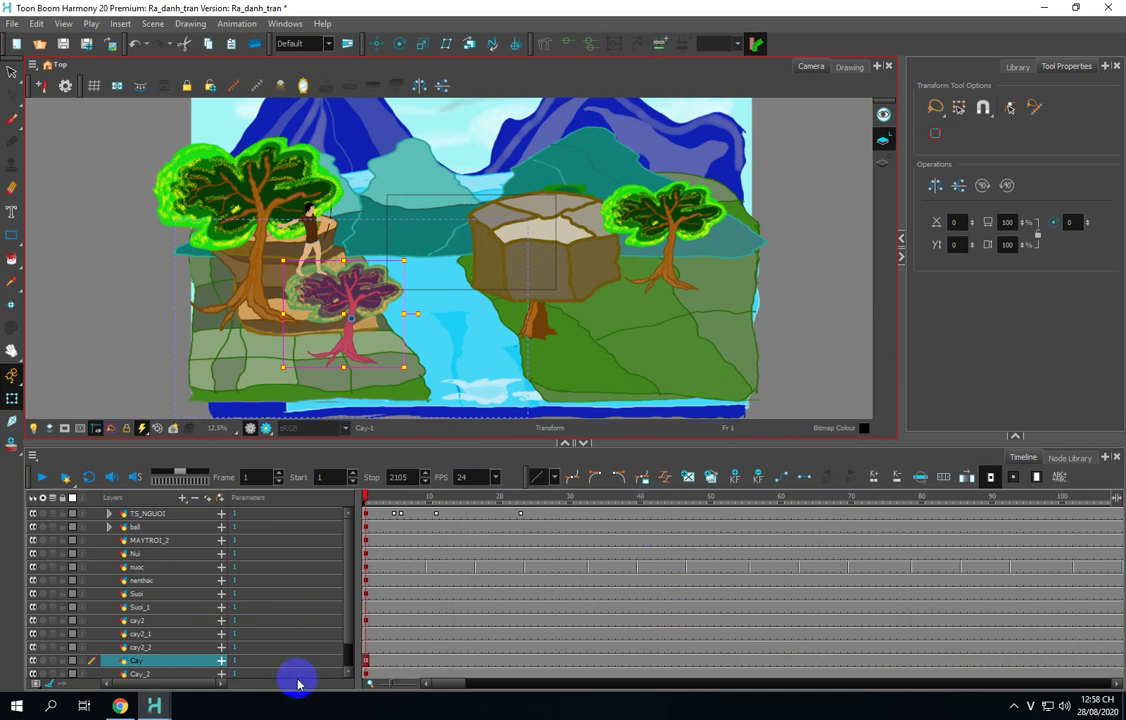
mouse_move(150, 707)
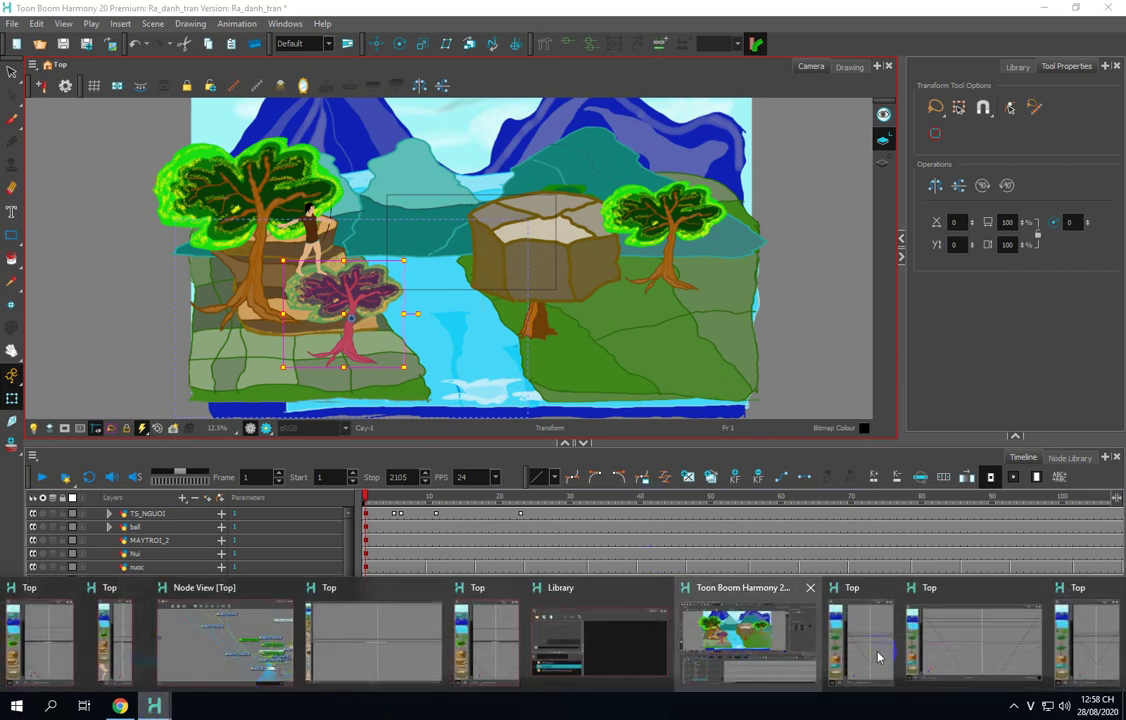
left_click(960, 667)
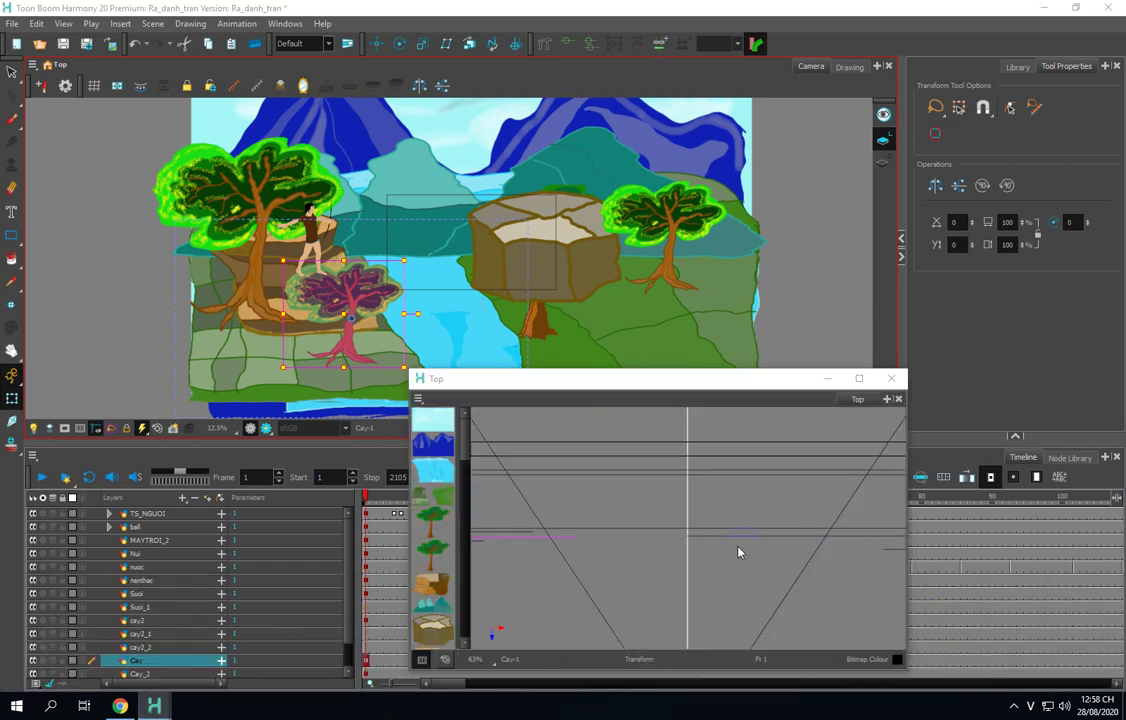
left_click(376, 44)
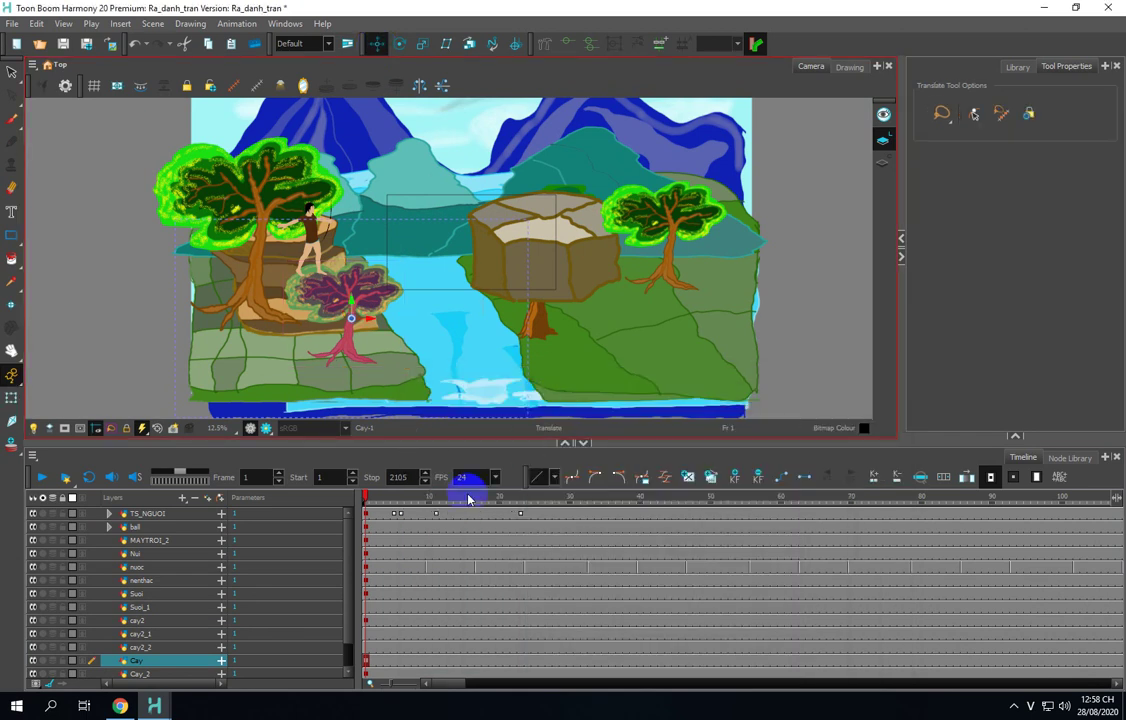
mouse_move(155, 707)
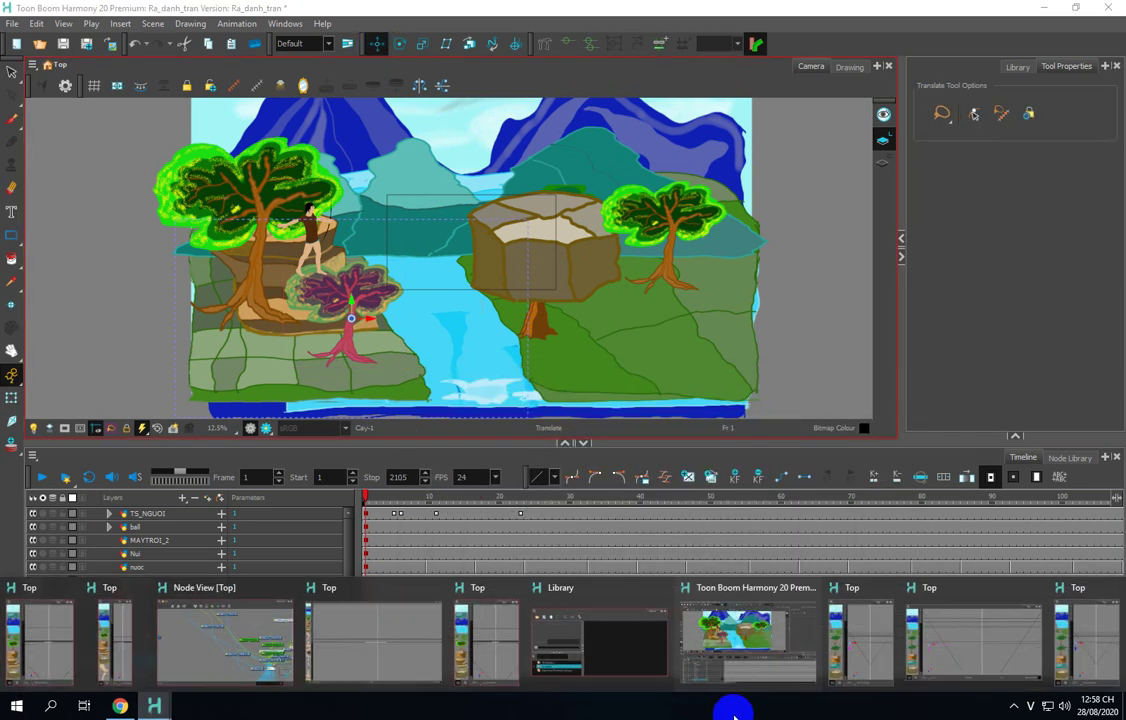
left_click(872, 650)
left_click_drag(867, 320, 866, 331)
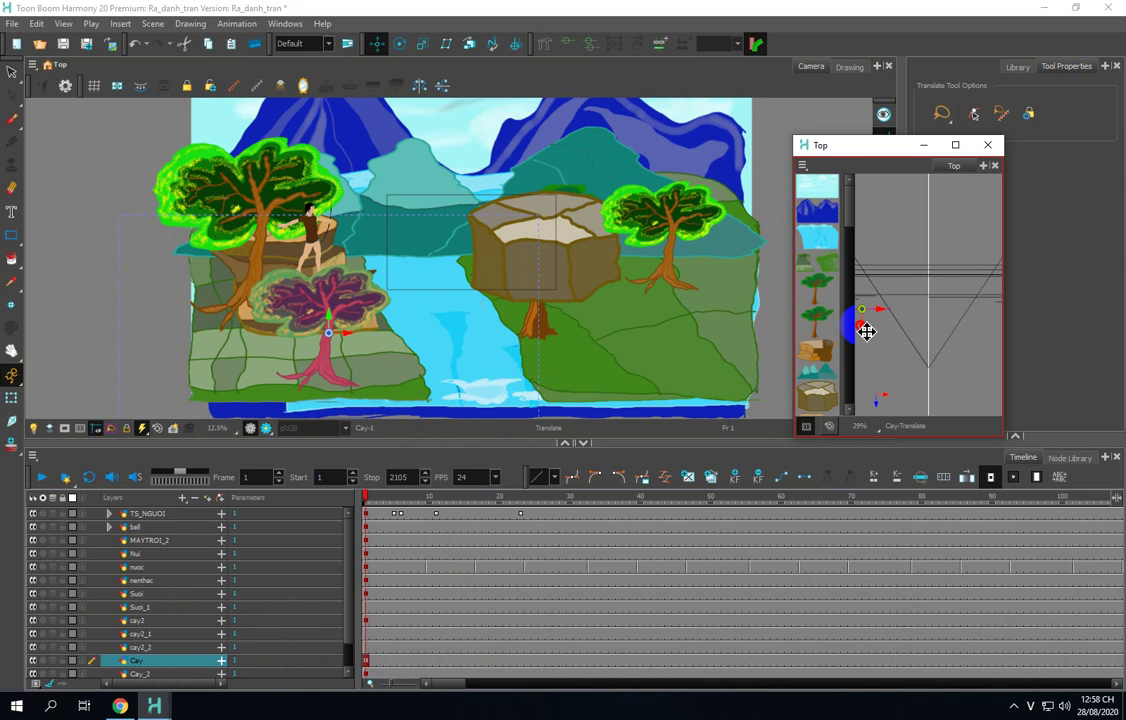
left_click_drag(866, 331, 866, 332)
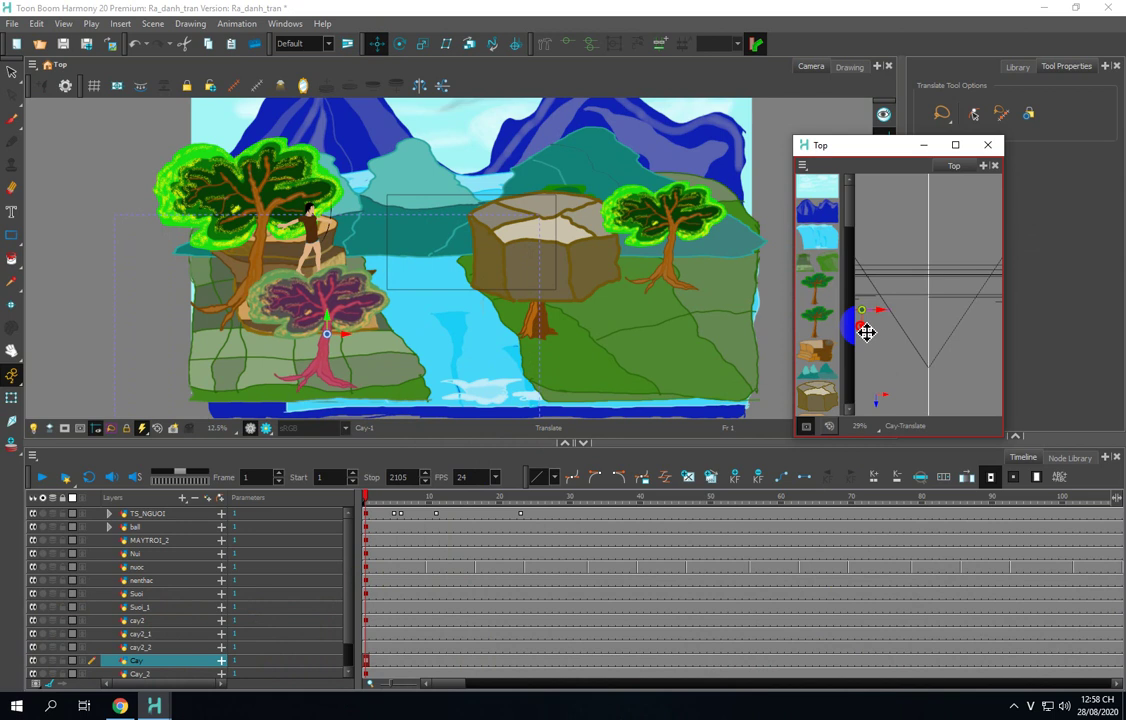
left_click(923, 145)
Step: Play the scene from its beginning to review the layered arrangement, and stop playback around frame 718
scroll(557, 276, "up", 1)
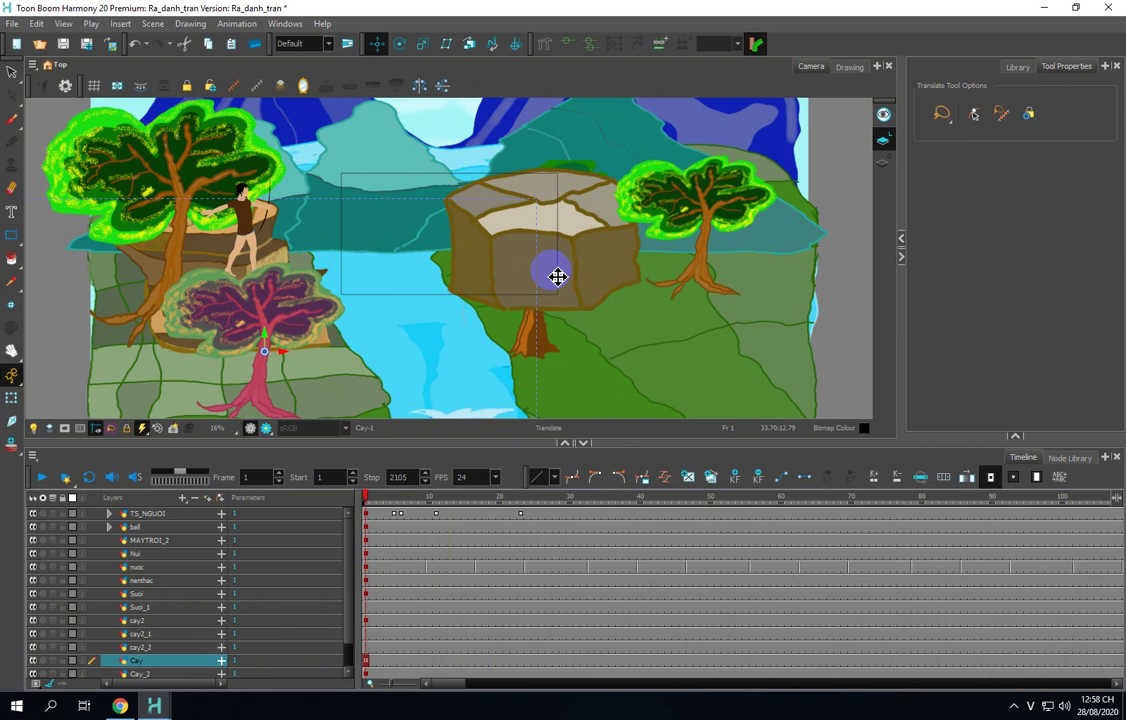
key("Return")
left_click(365, 520)
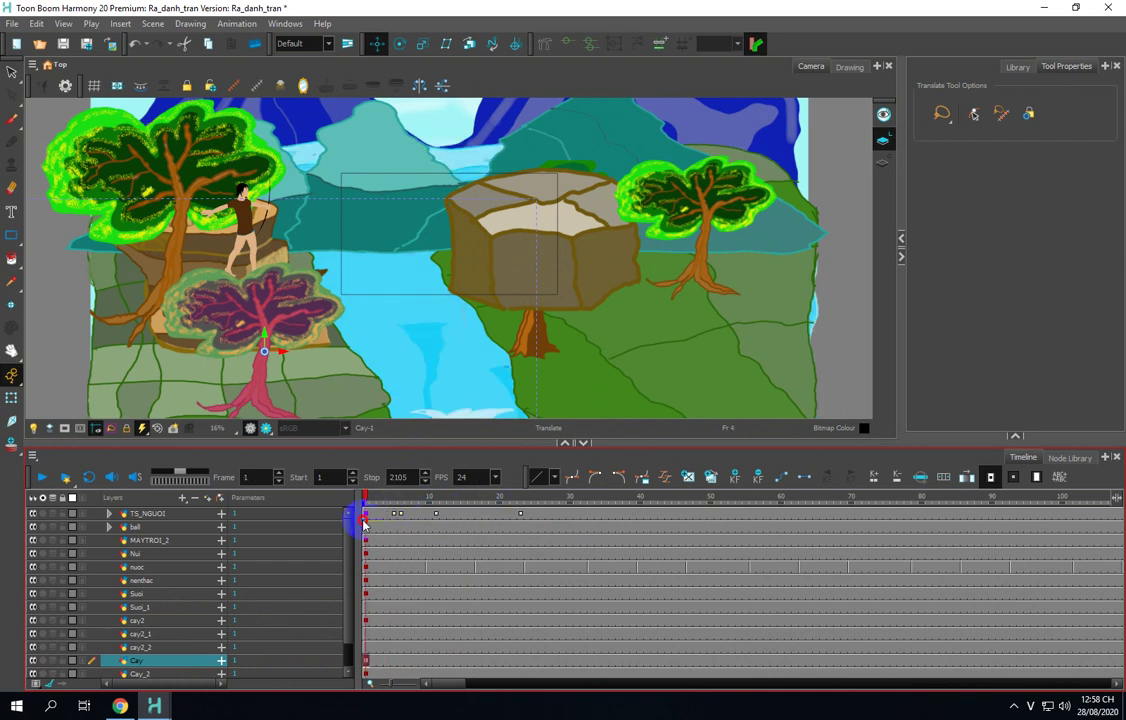
left_click(42, 478)
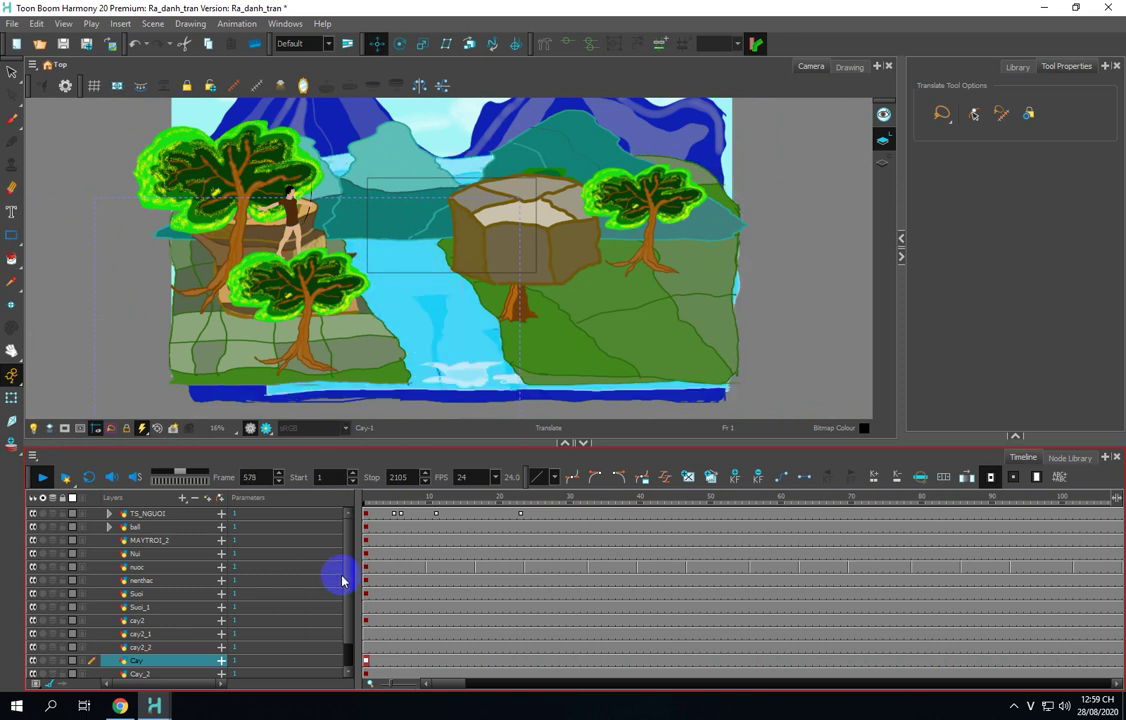
scroll(343, 584, "down", 1)
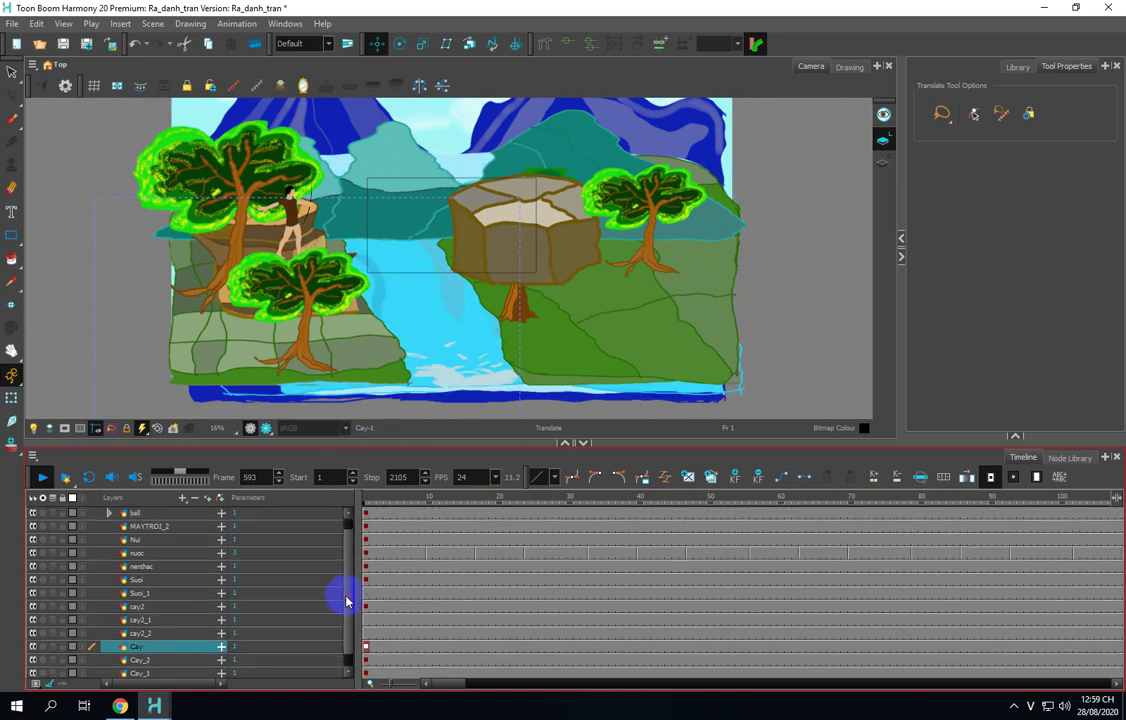
left_click(12, 398)
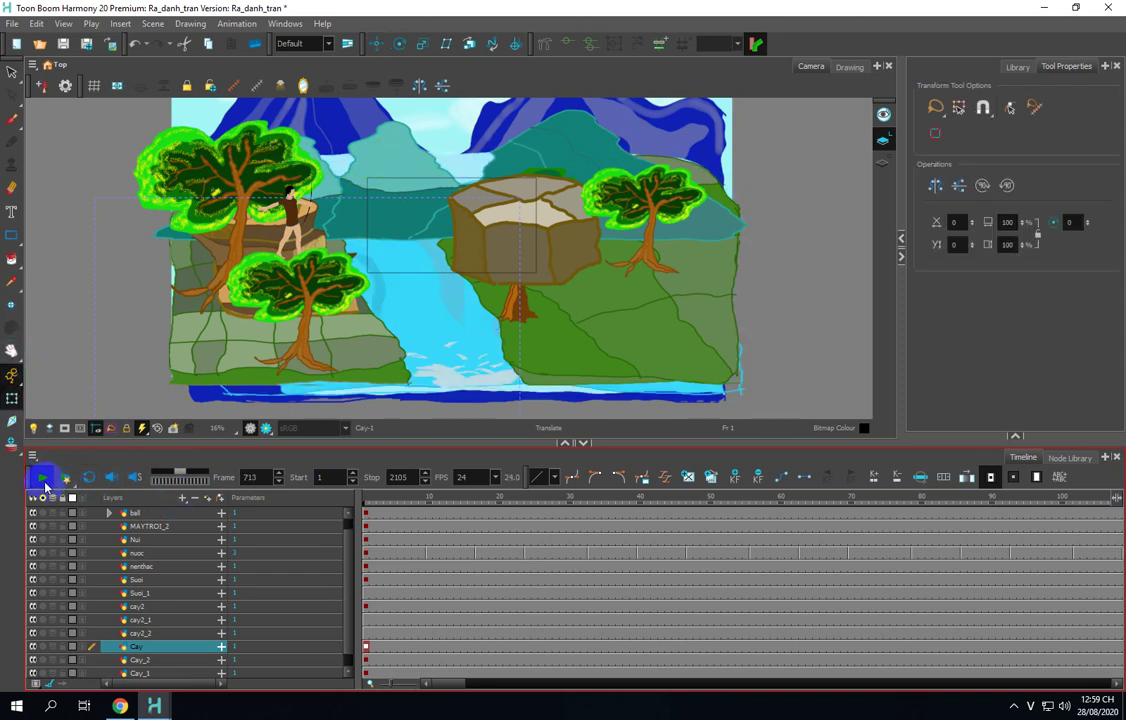
left_click(45, 487)
Step: Push the MAYTROI_2 mountains back in depth in the Top view at frame 718, behind the nuoc water layer
left_click(463, 172)
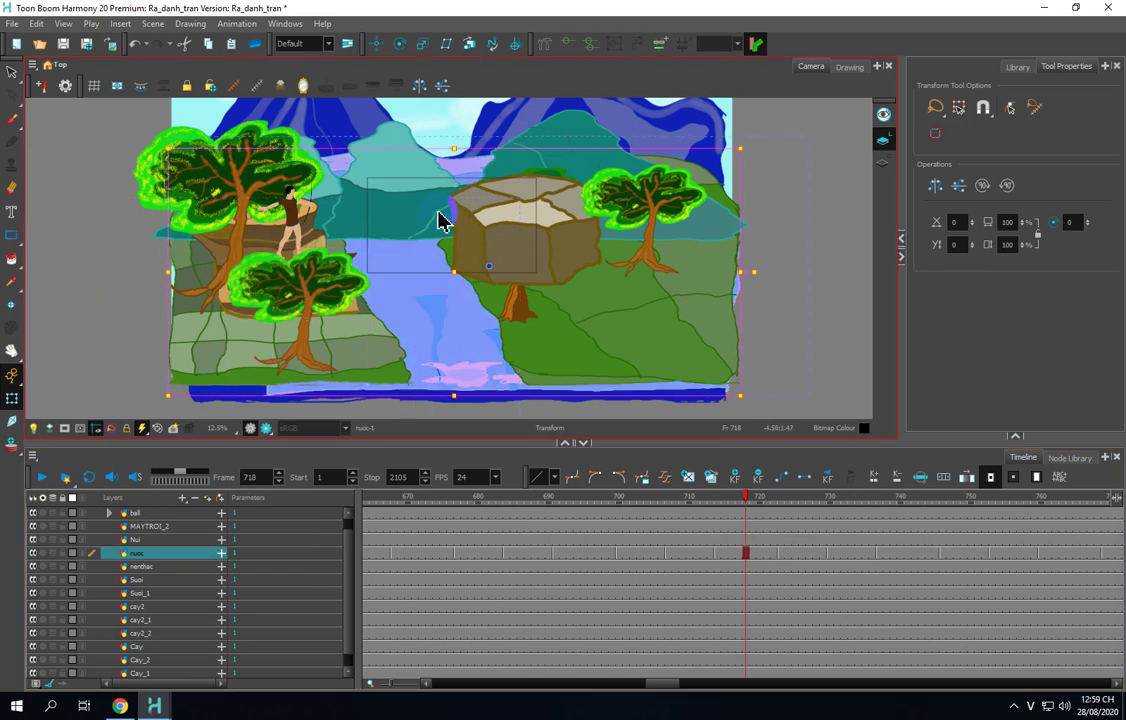
left_click(392, 164)
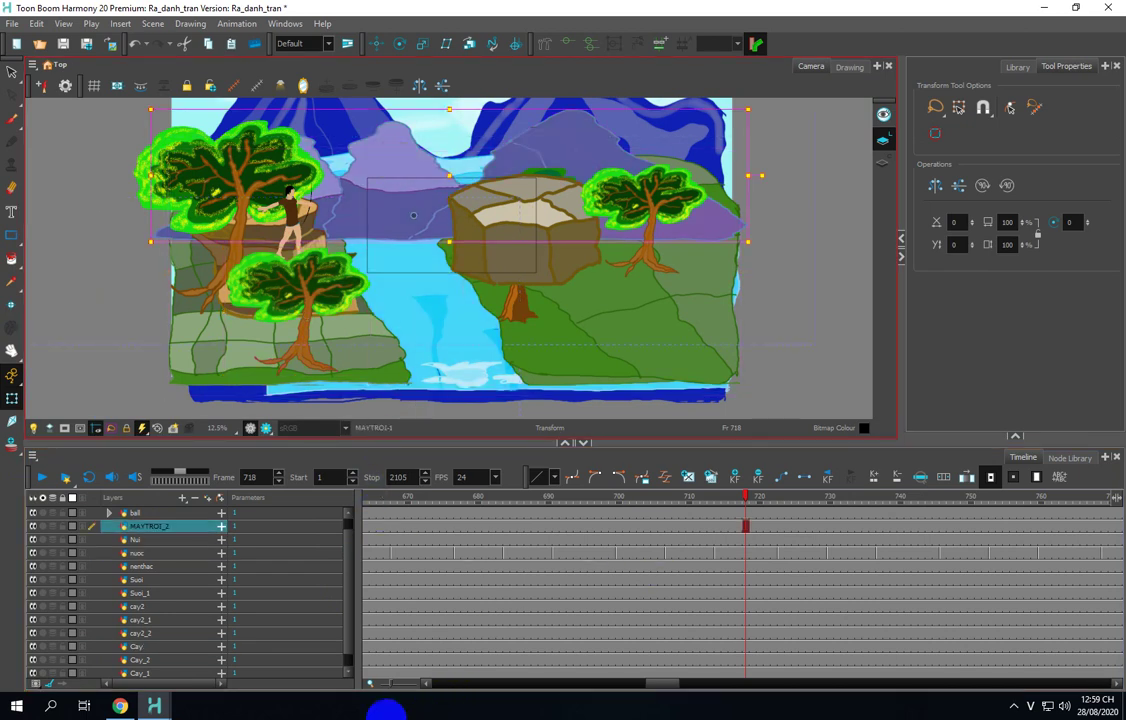
mouse_move(162, 710)
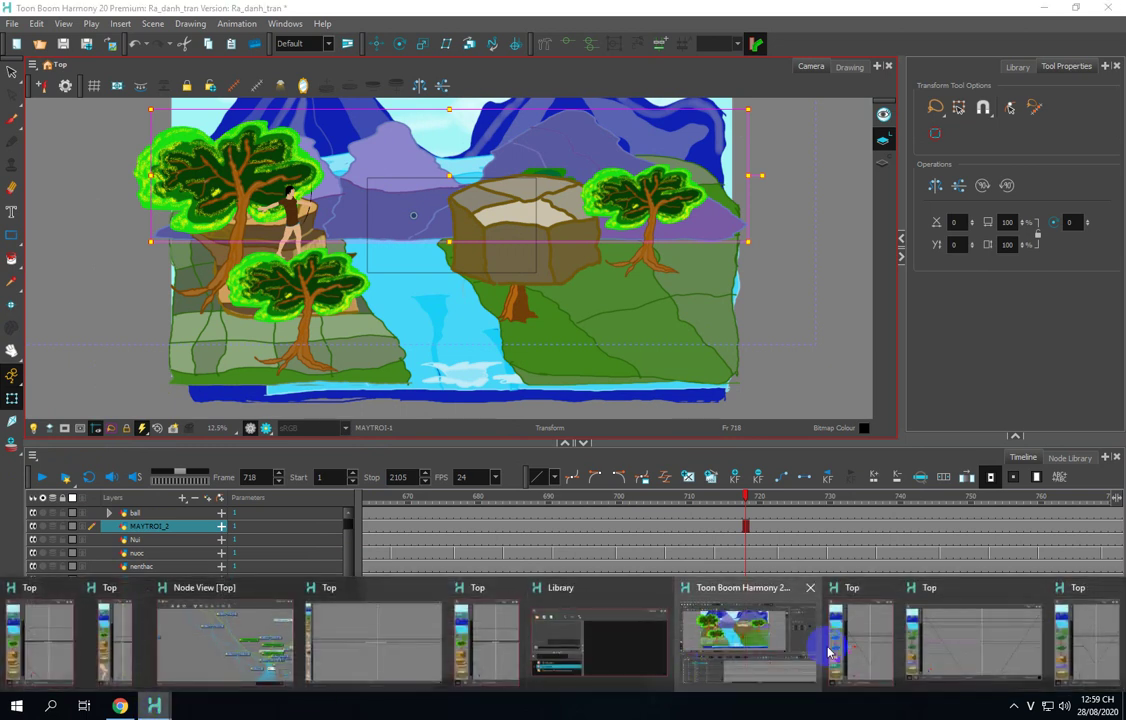
left_click(968, 649)
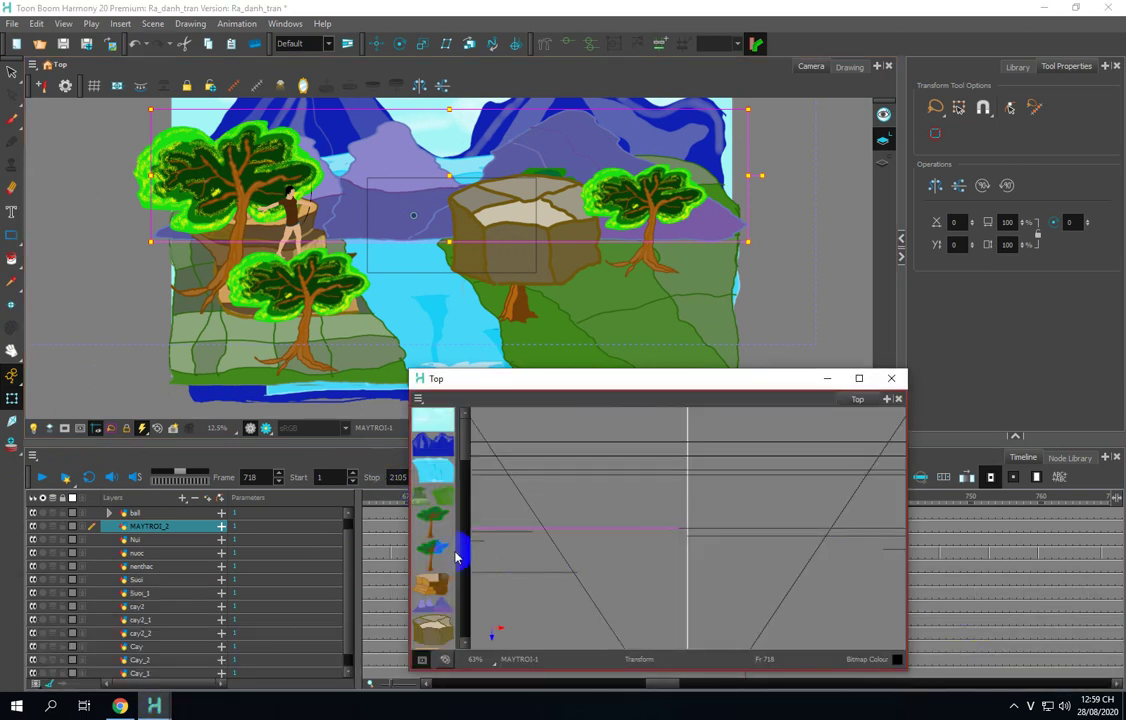
left_click(376, 43)
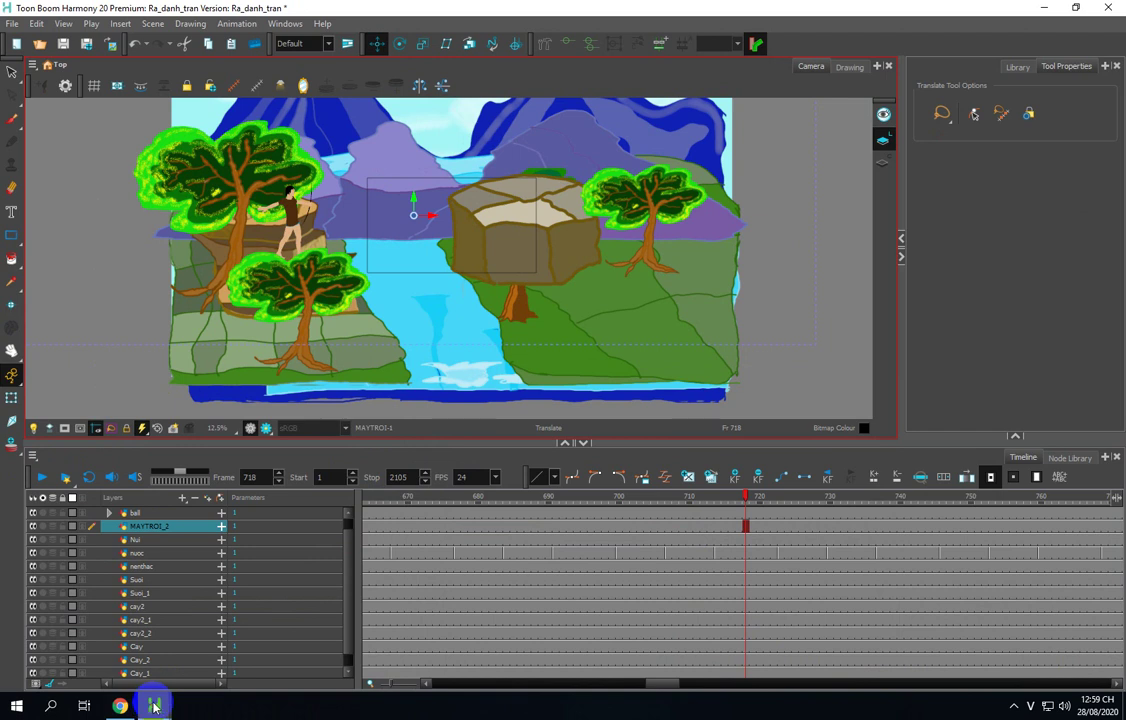
mouse_move(154, 706)
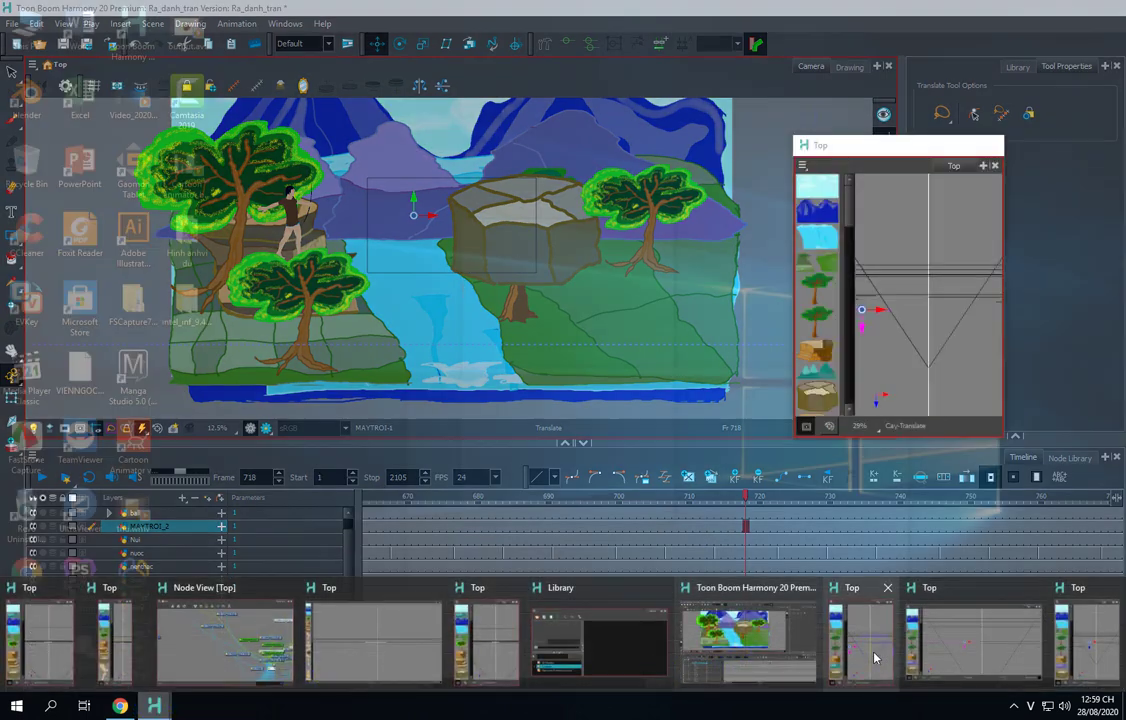
left_click(875, 657)
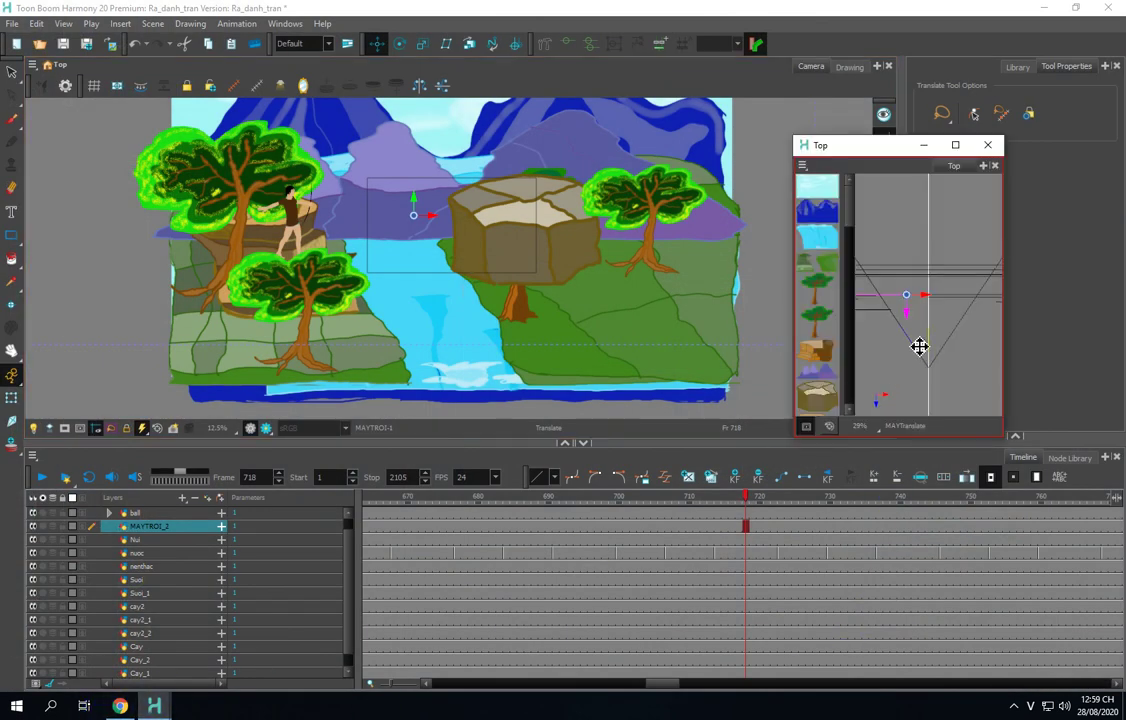
left_click_drag(912, 322, 912, 294)
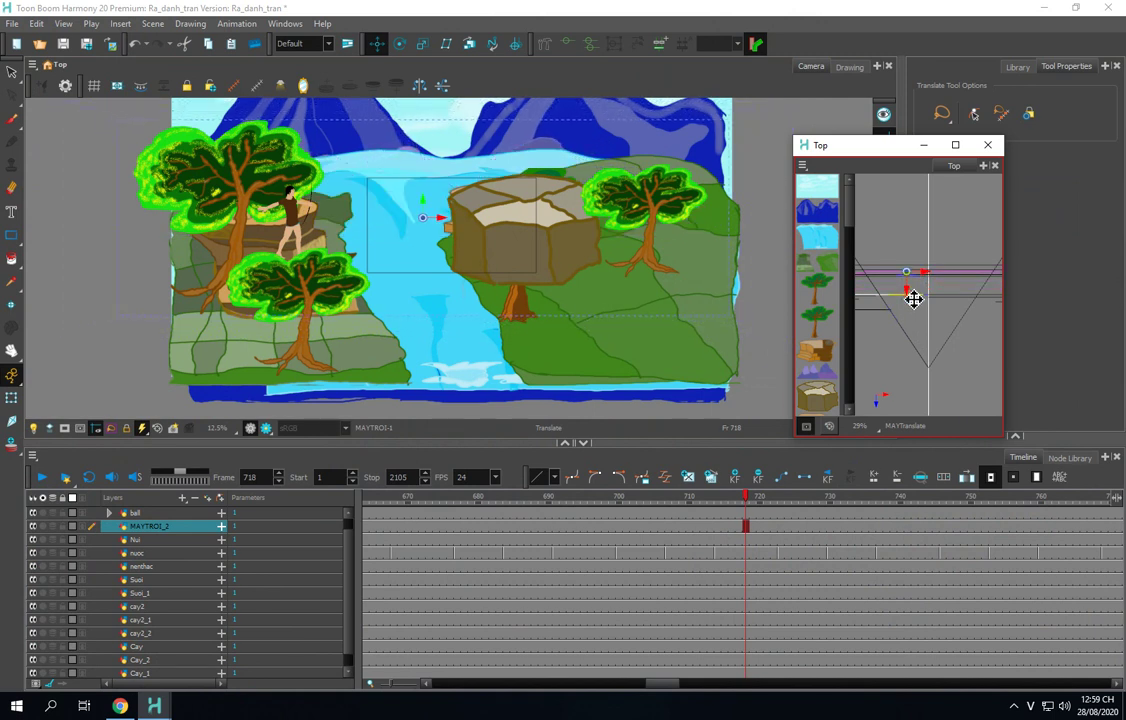
left_click(954, 145)
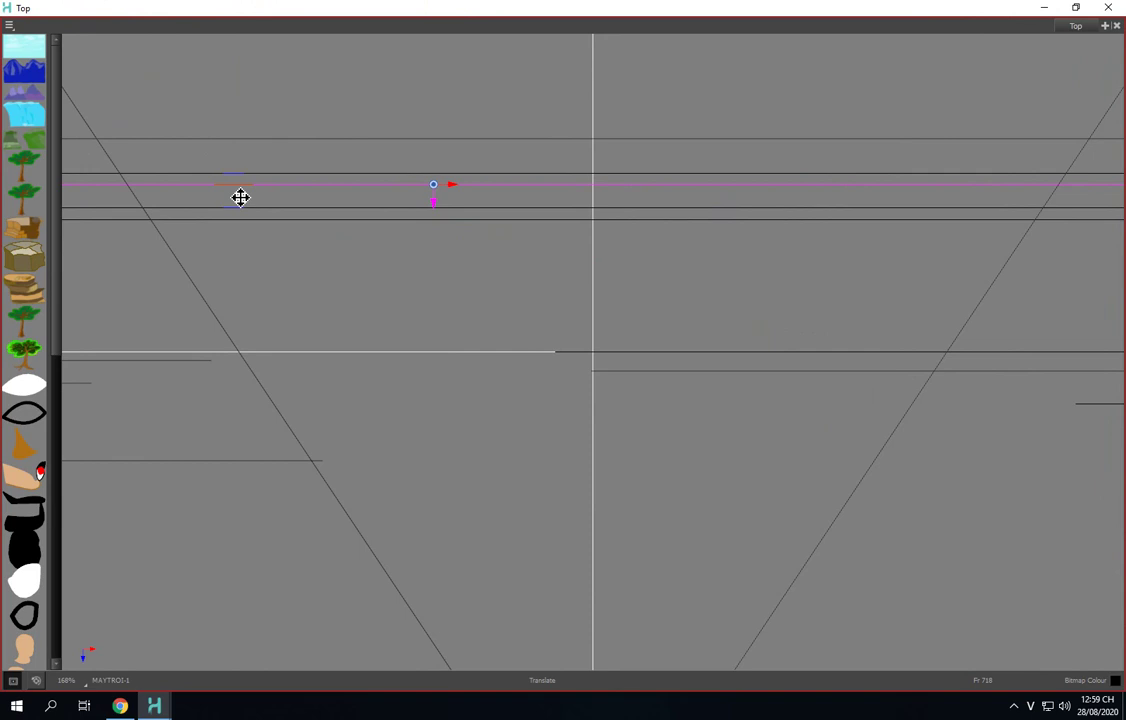
scroll(240, 197, "down", 5)
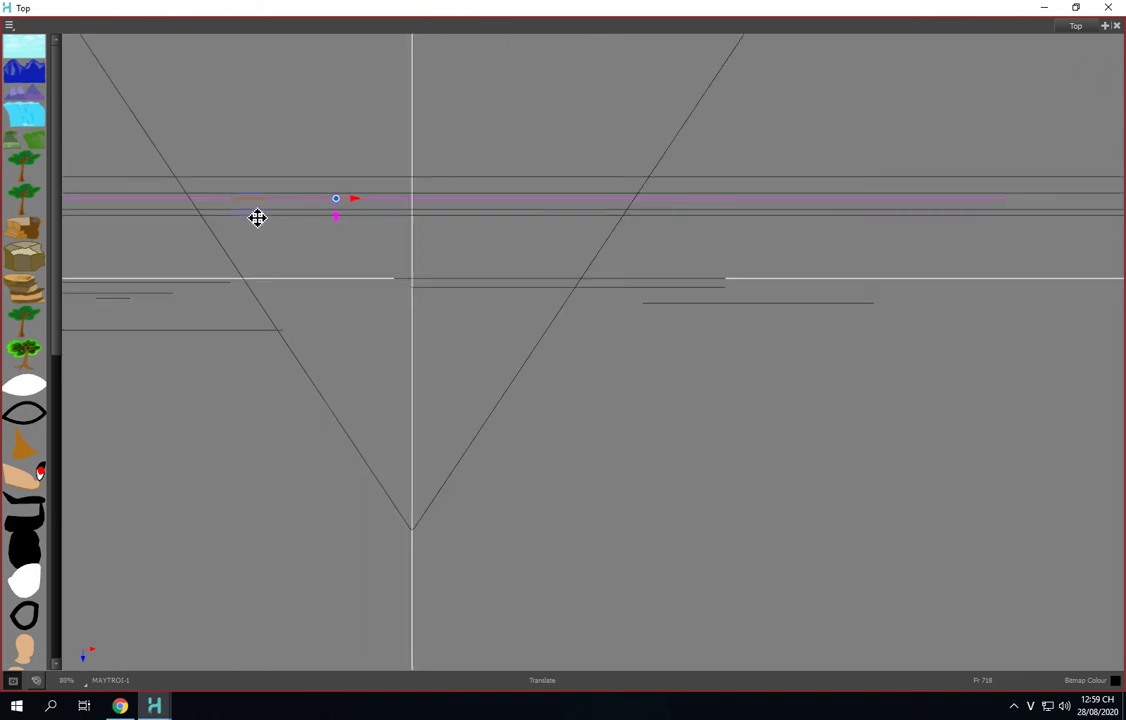
left_click_drag(259, 240, 382, 240)
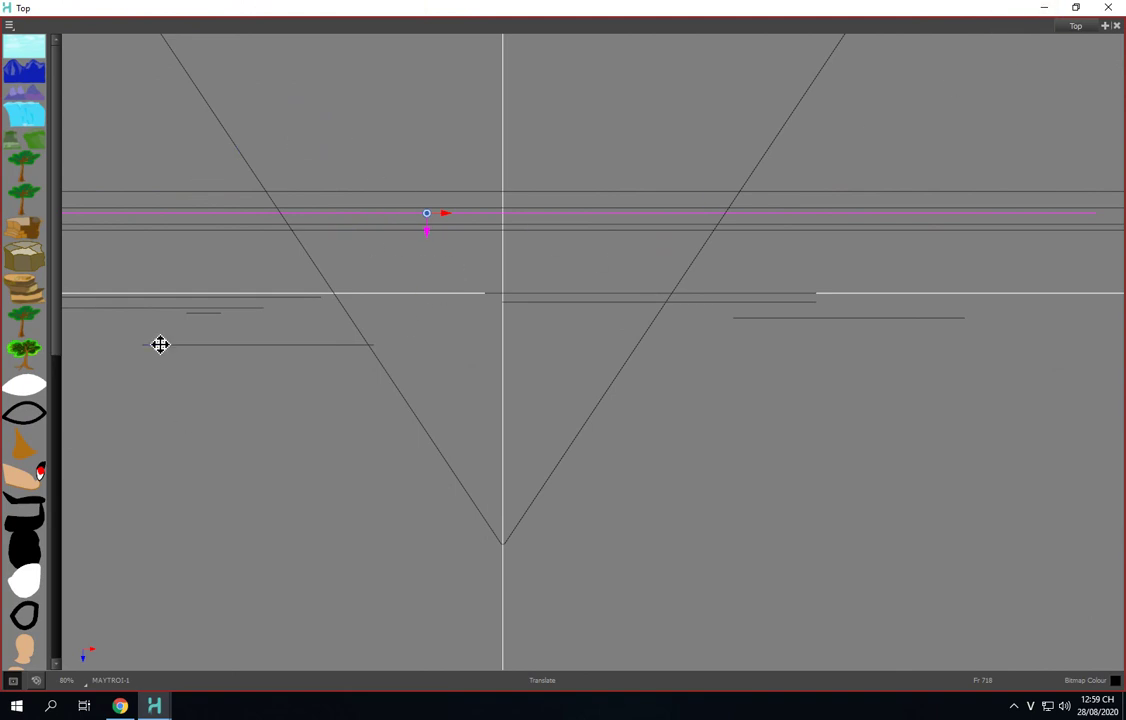
left_click(1077, 10)
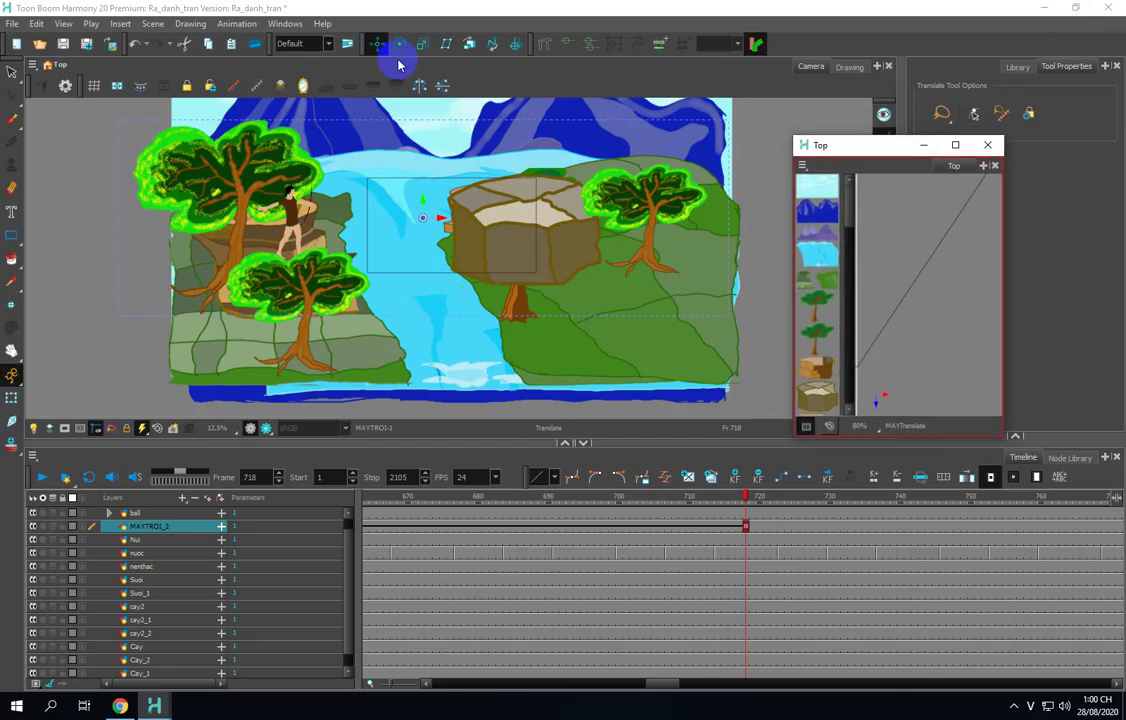
Step: Raise the MAYTROI_2 mountains in the Camera view until their base sits along the top of the waterfall
left_click_drag(420, 212, 219, 332)
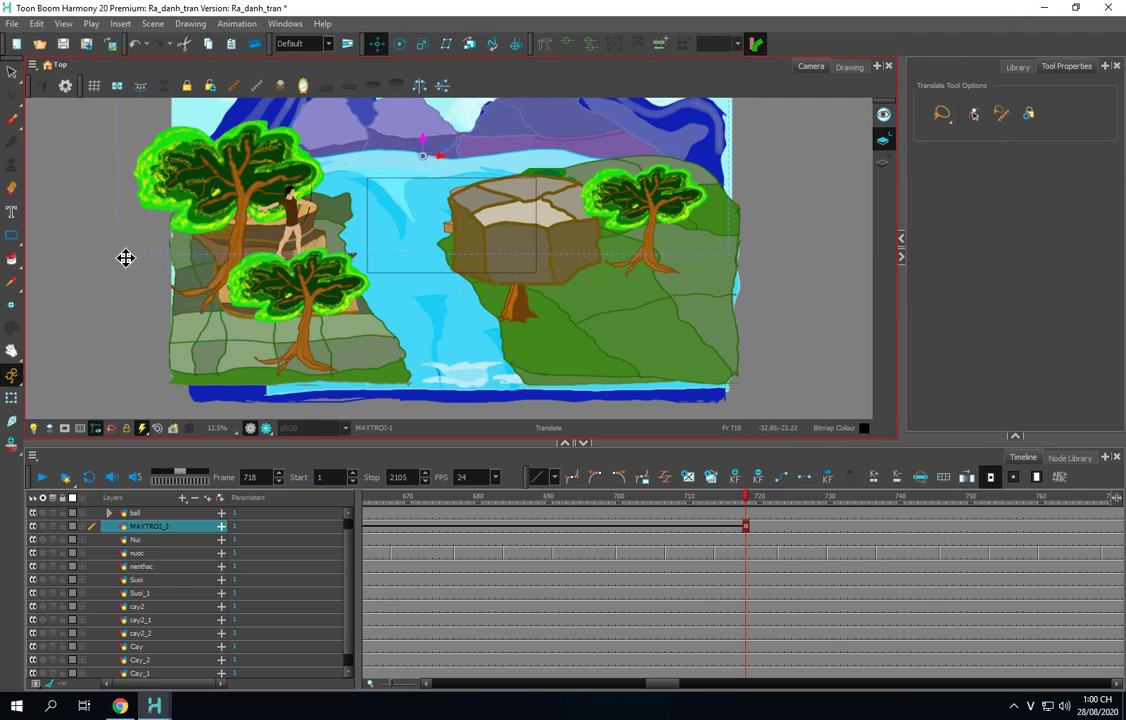
left_click_drag(125, 258, 427, 138)
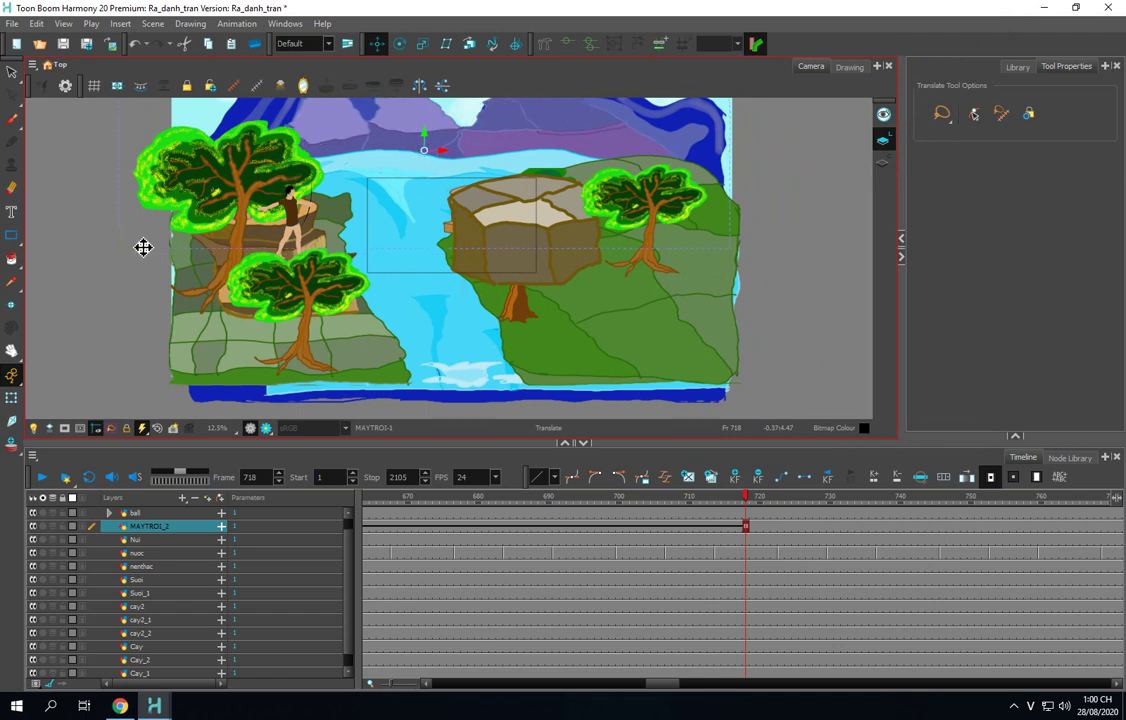
left_click(11, 398)
scroll(432, 241, "down", 3)
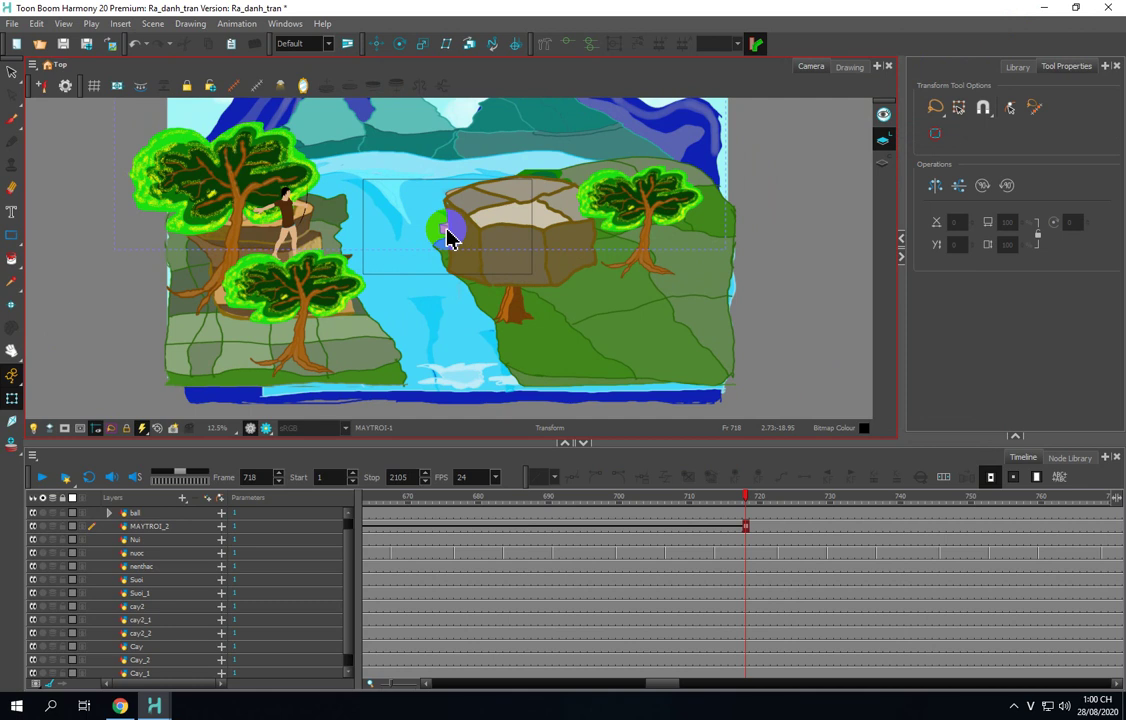
scroll(452, 234, "up", 2)
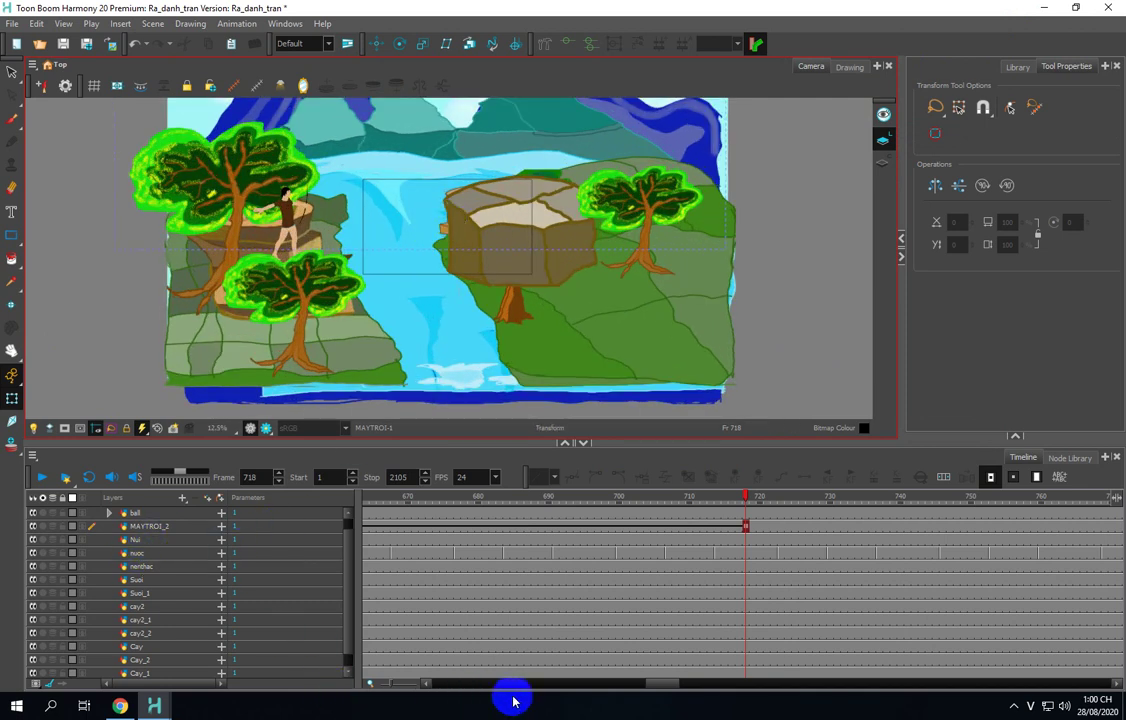
Step: Undo the depth and position changes made to the MAYTROI_2 mountains at frame 718
left_click_drag(662, 684, 370, 678)
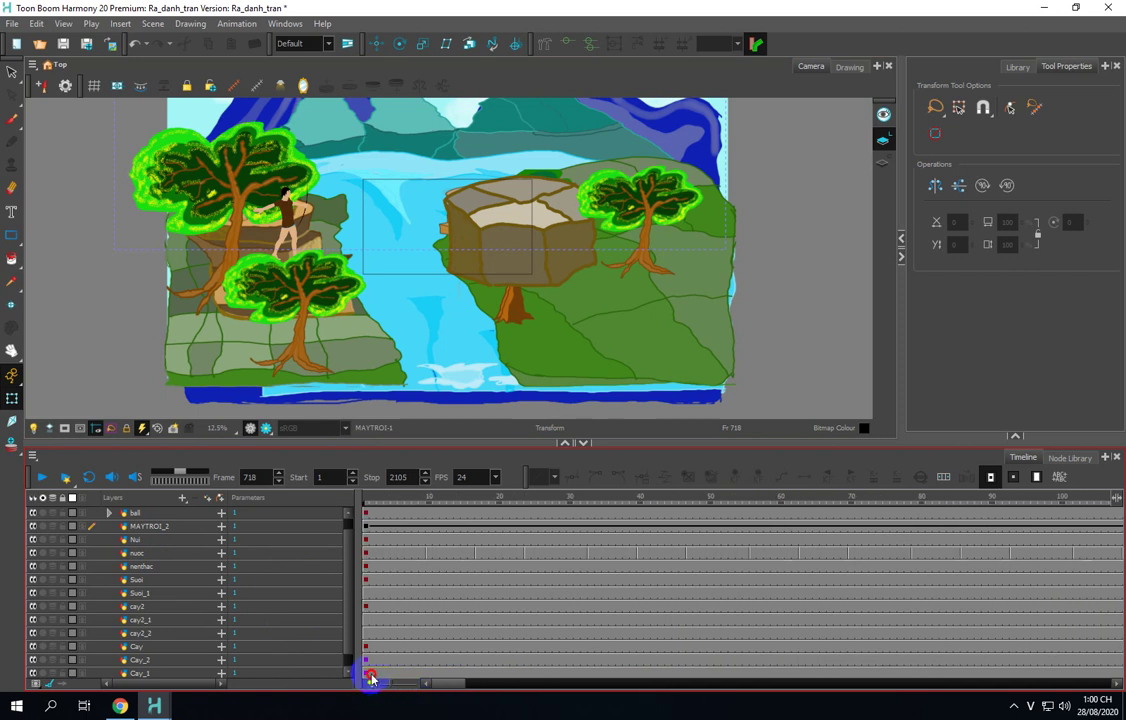
key("ctrl+z")
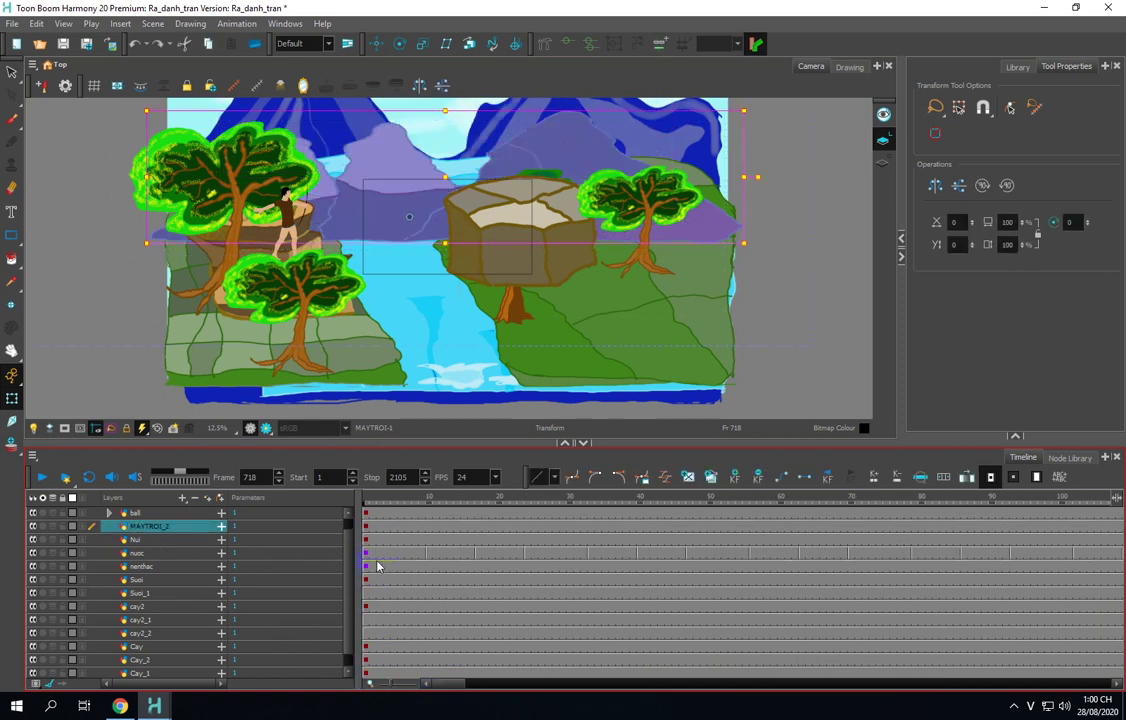
Step: Push the MAYTROI_2 mountains back in depth behind the blue mountains at frame 1 in the Top view, and raise them in the Camera view
mouse_move(355, 540)
left_mouse_down()
mouse_move(339, 528)
mouse_move(251, 548)
mouse_move(367, 540)
left_mouse_up()
left_click(366, 531)
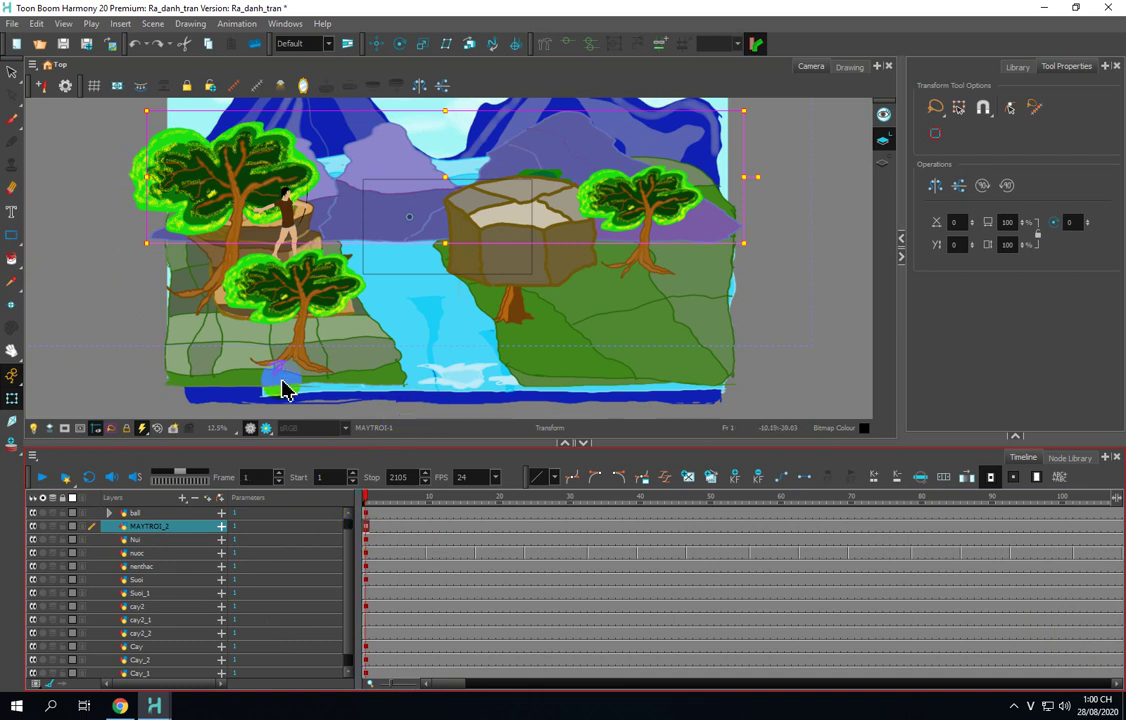
left_click(390, 46)
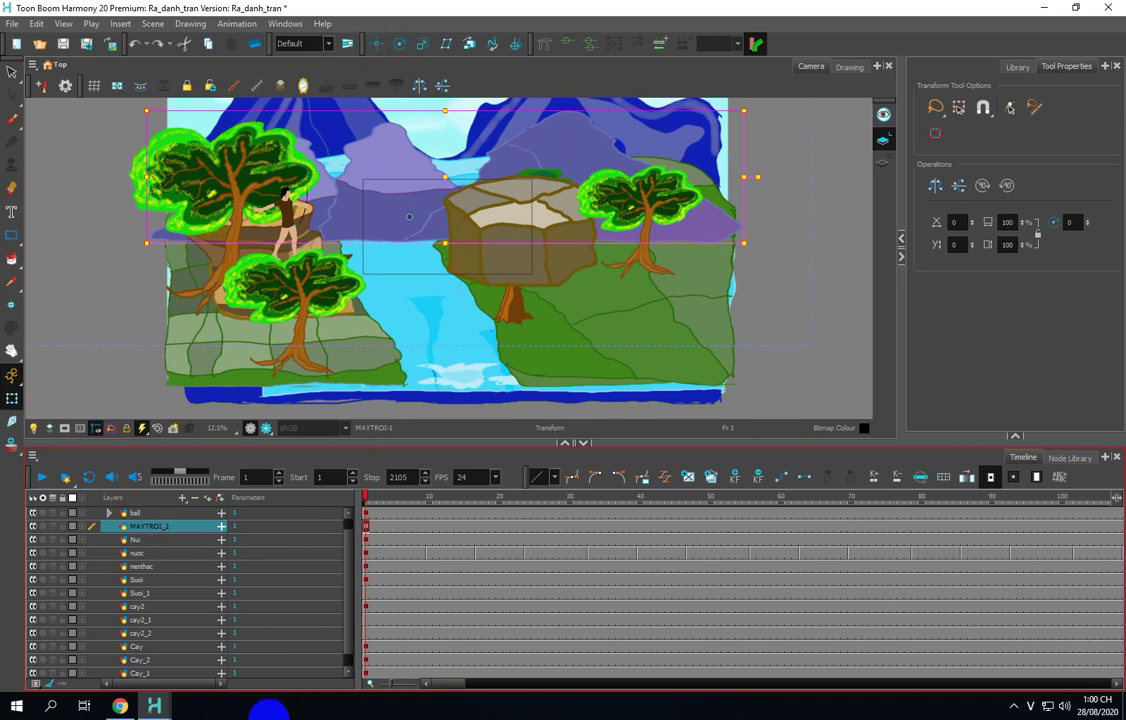
left_click(375, 45)
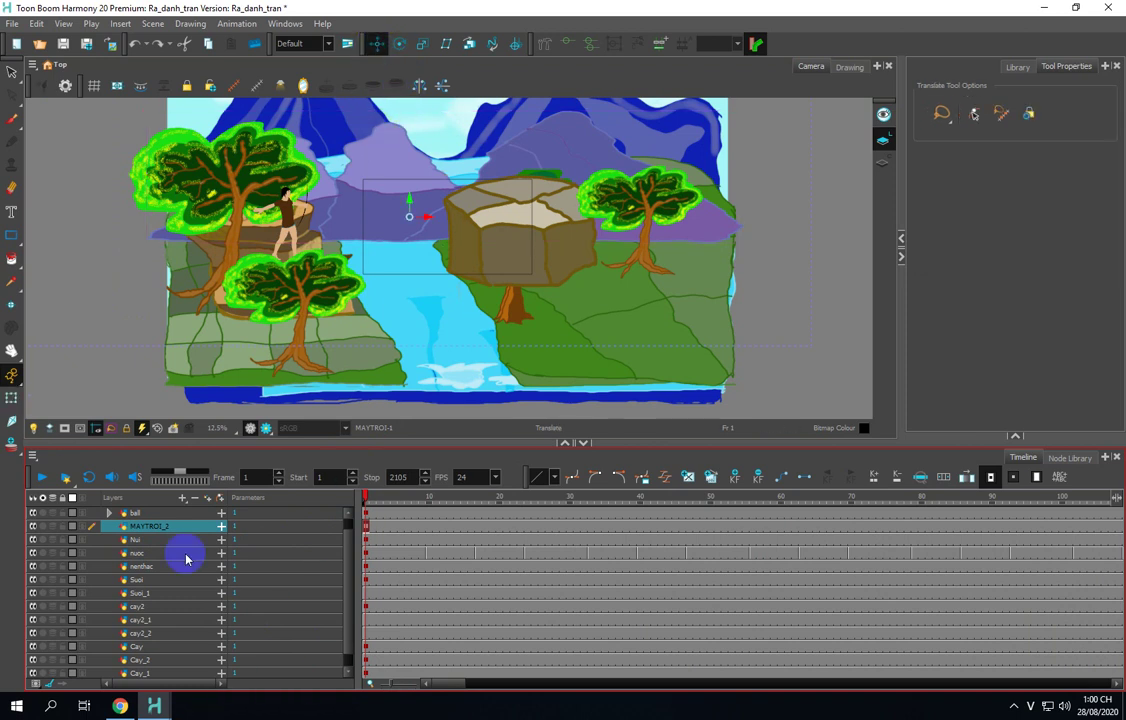
left_click(155, 706)
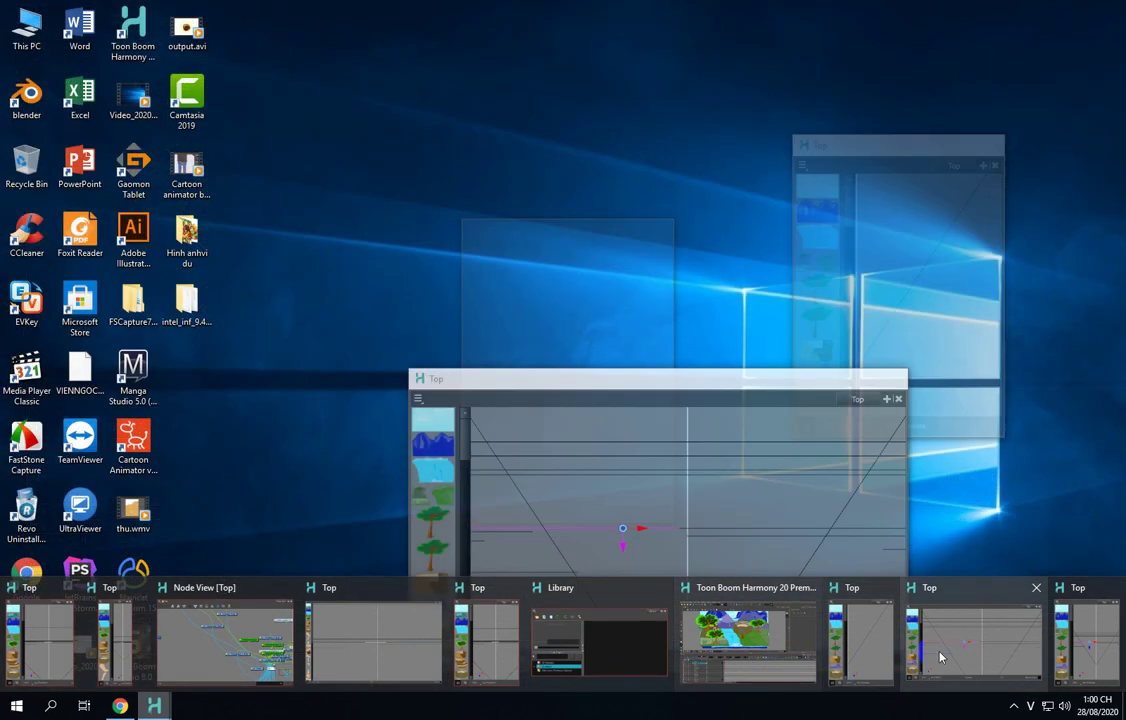
left_click(940, 657)
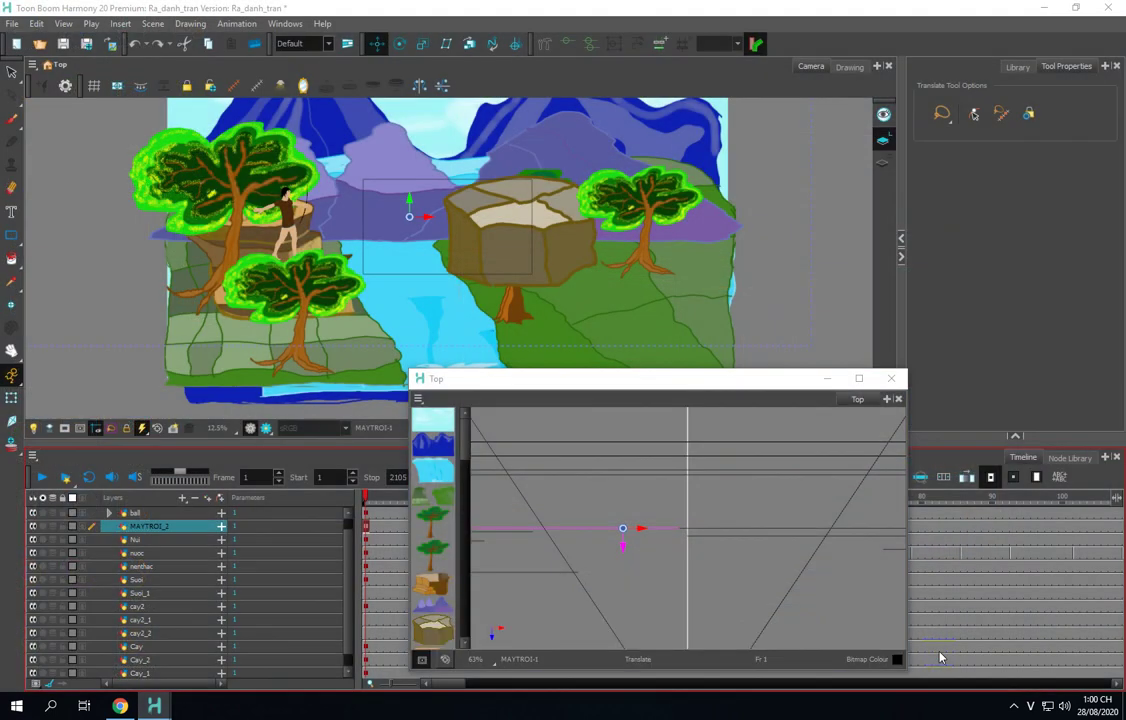
left_click(625, 551)
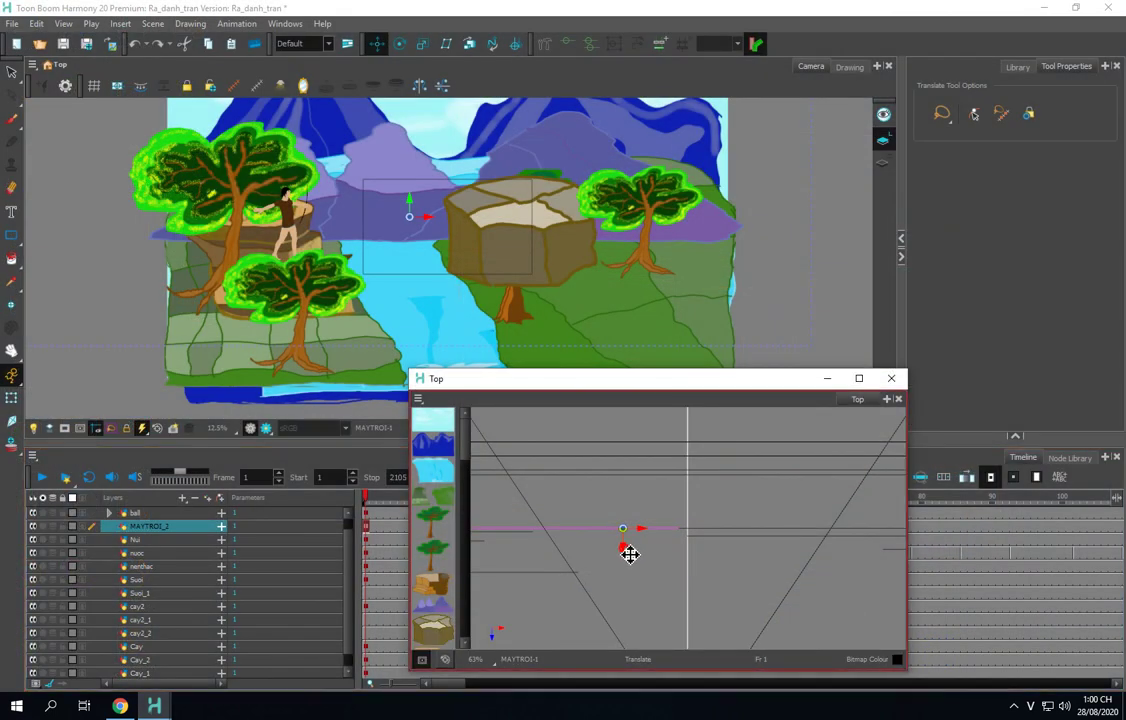
left_click_drag(629, 553, 611, 483)
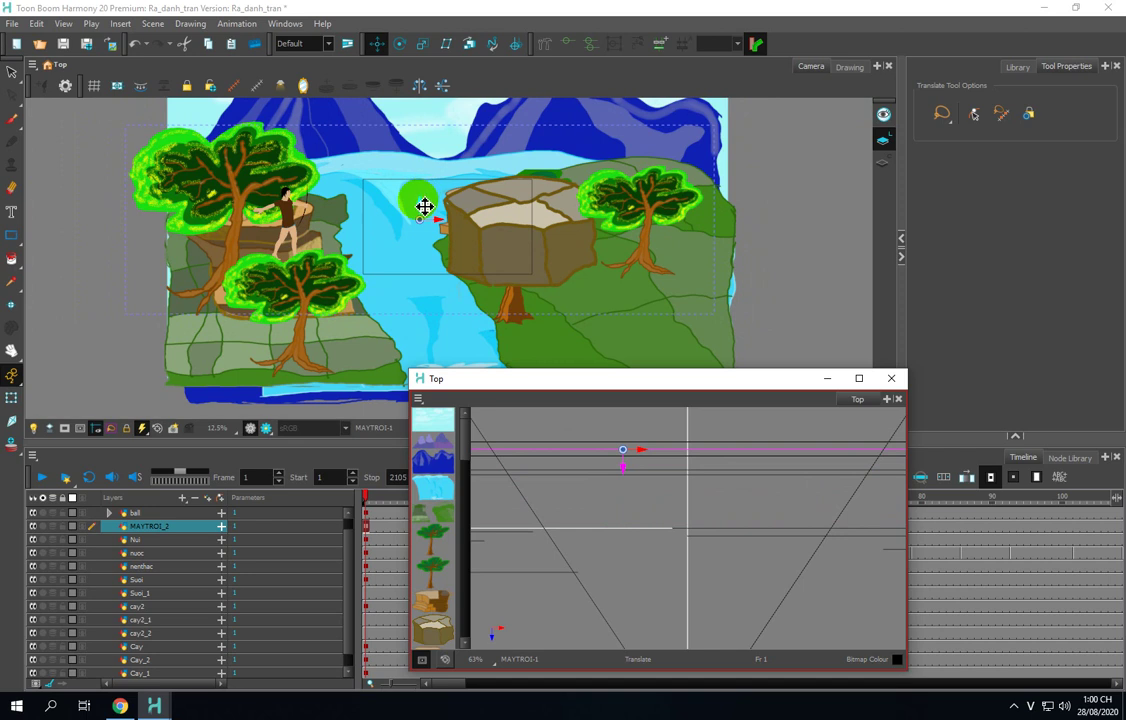
left_click_drag(425, 206, 422, 170)
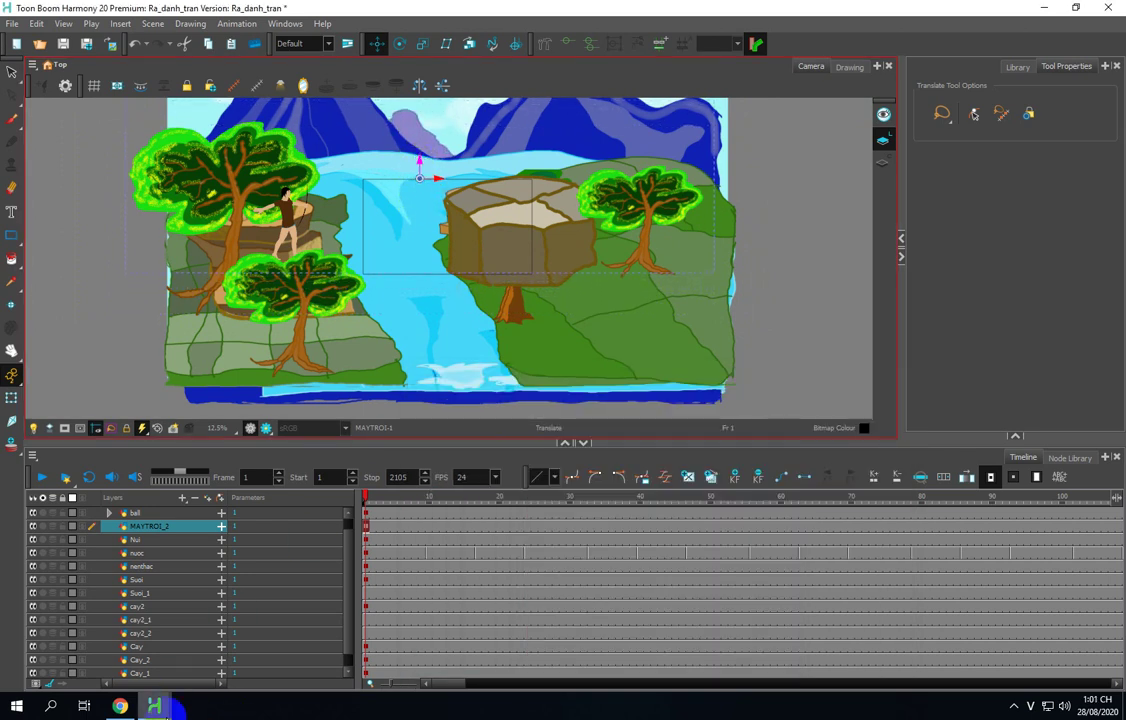
Step: Bring the MAYTROI_2 mountains slightly forward in depth, just in front of the blue mountains, and shift them right in the Camera view
mouse_move(157, 708)
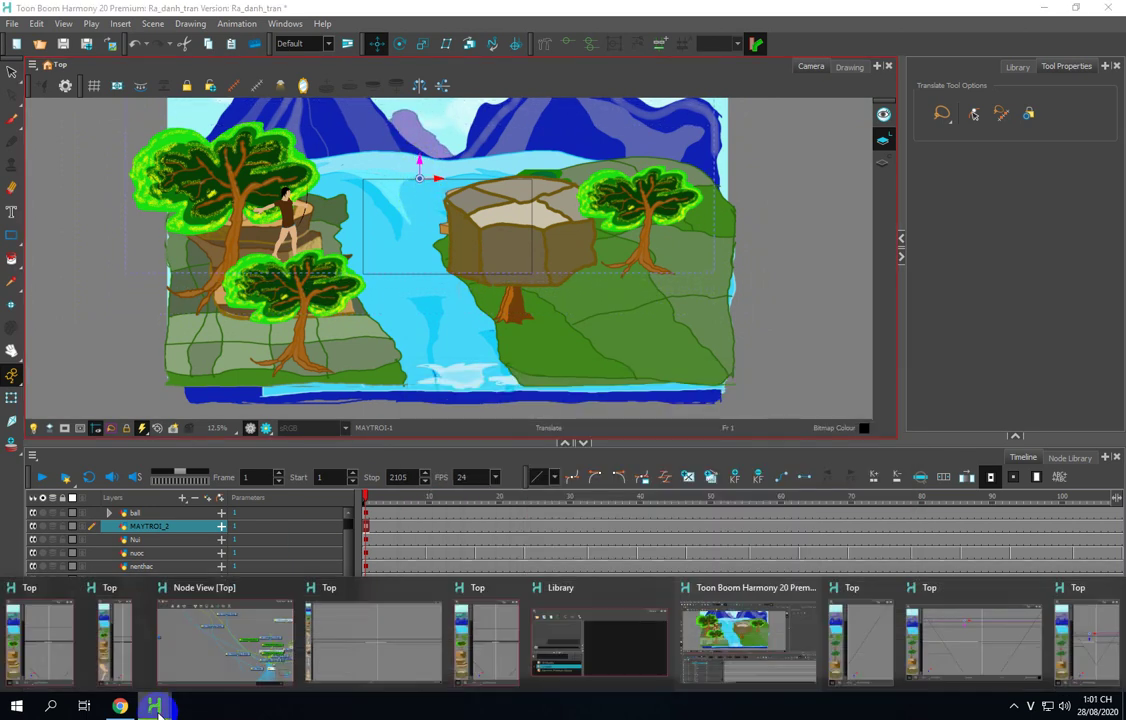
left_click(942, 644)
left_click(629, 471)
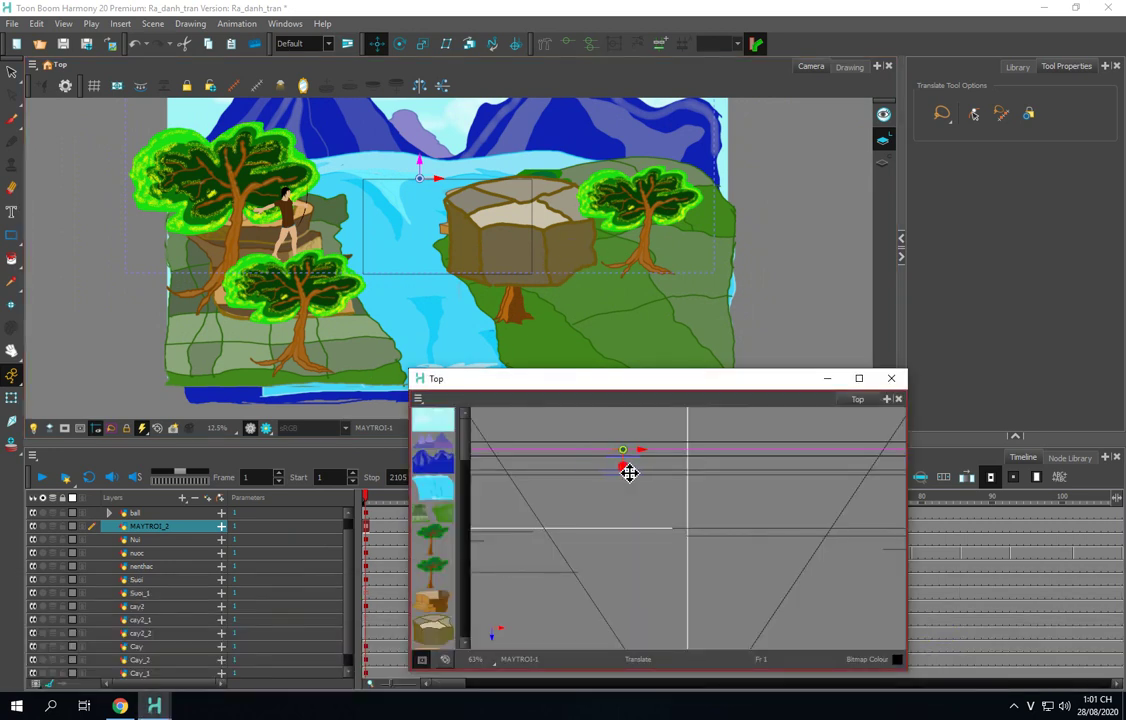
left_click_drag(628, 476, 628, 481)
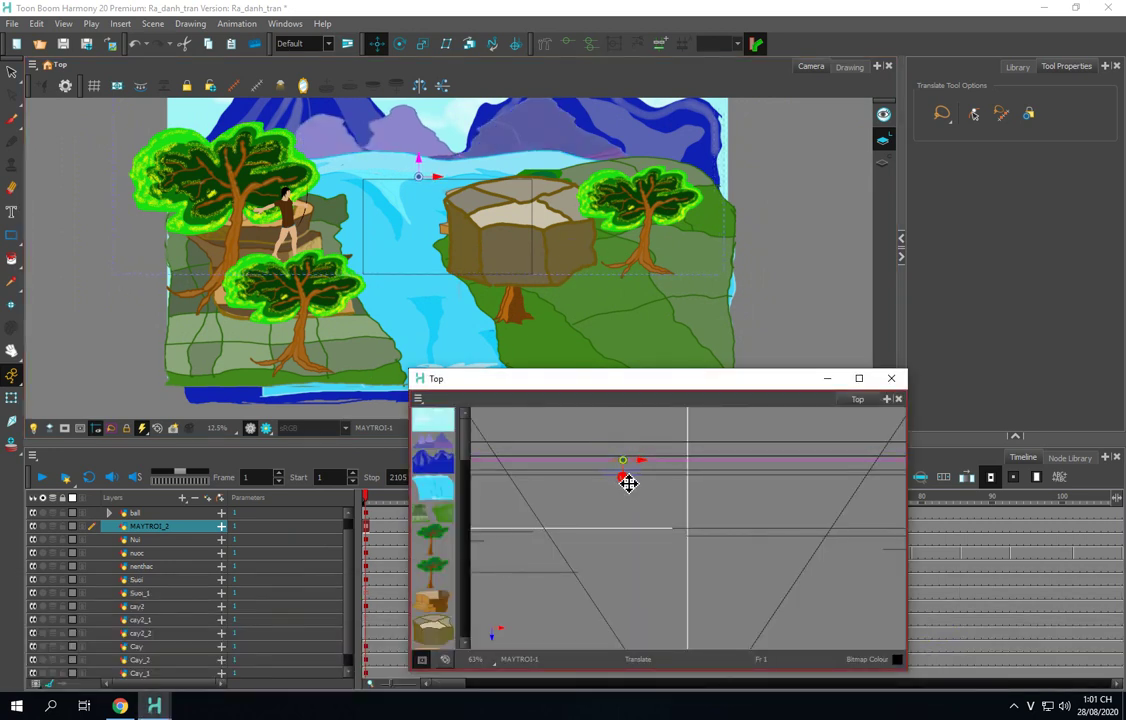
left_click_drag(425, 162, 470, 162)
scroll(397, 289, "down", 1)
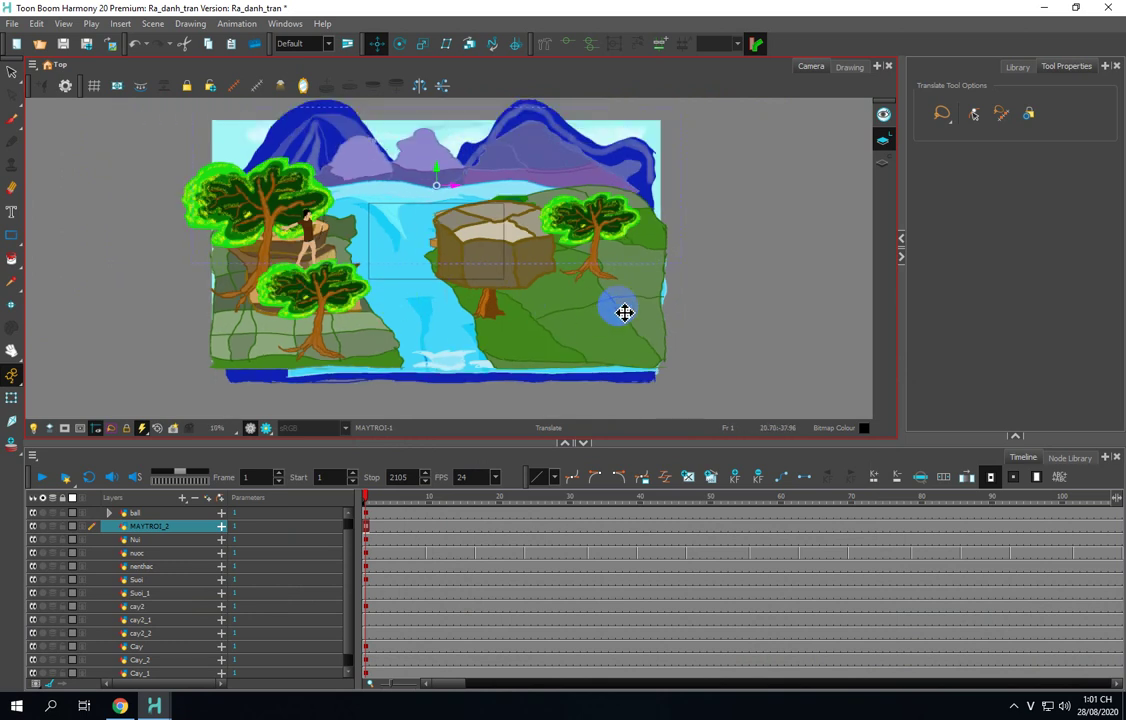
scroll(537, 310, "up", 3)
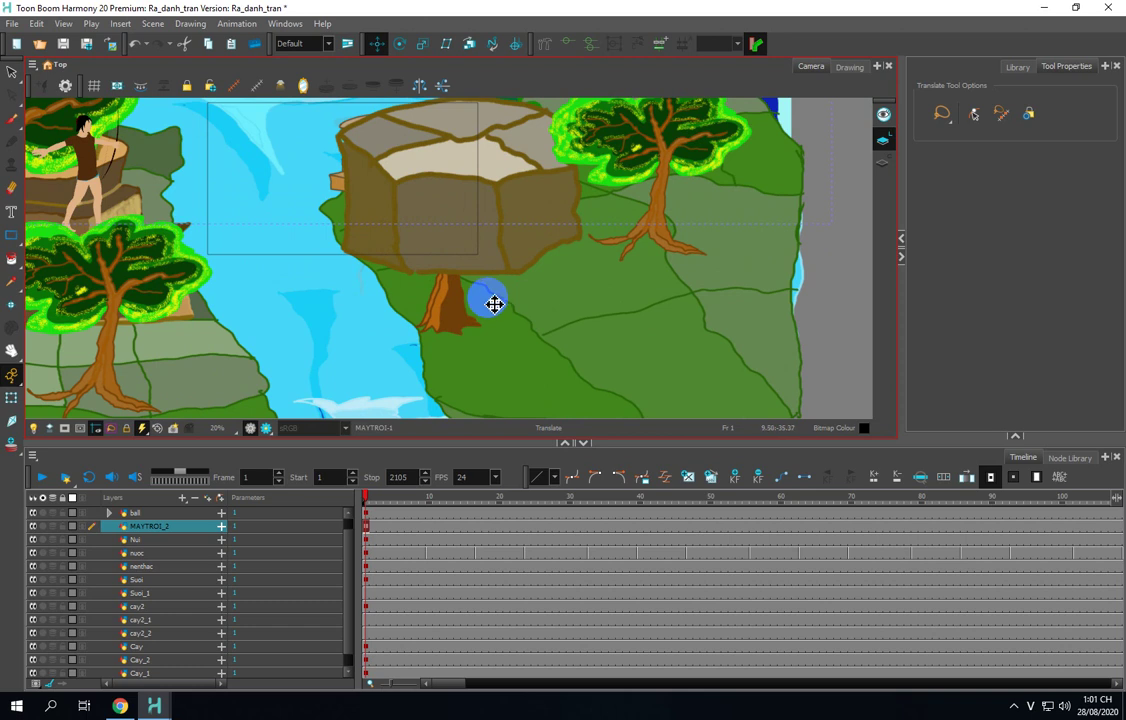
left_click_drag(495, 304, 543, 283)
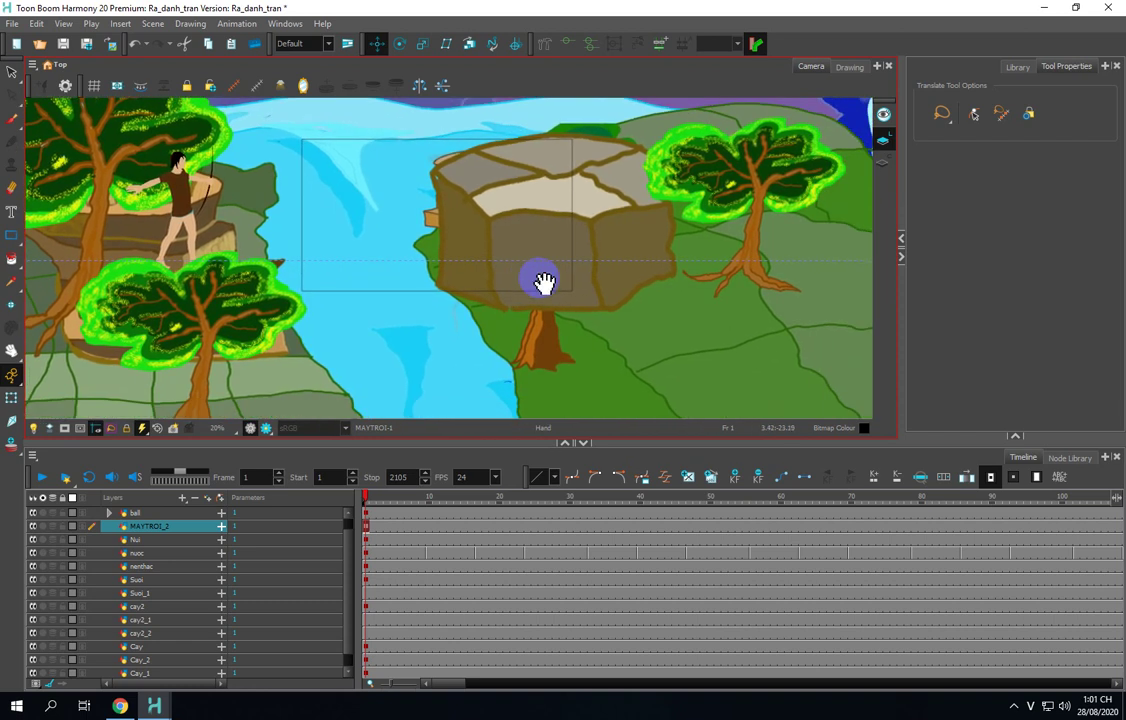
scroll(543, 283, "down", 2)
scroll(545, 284, "up", 1)
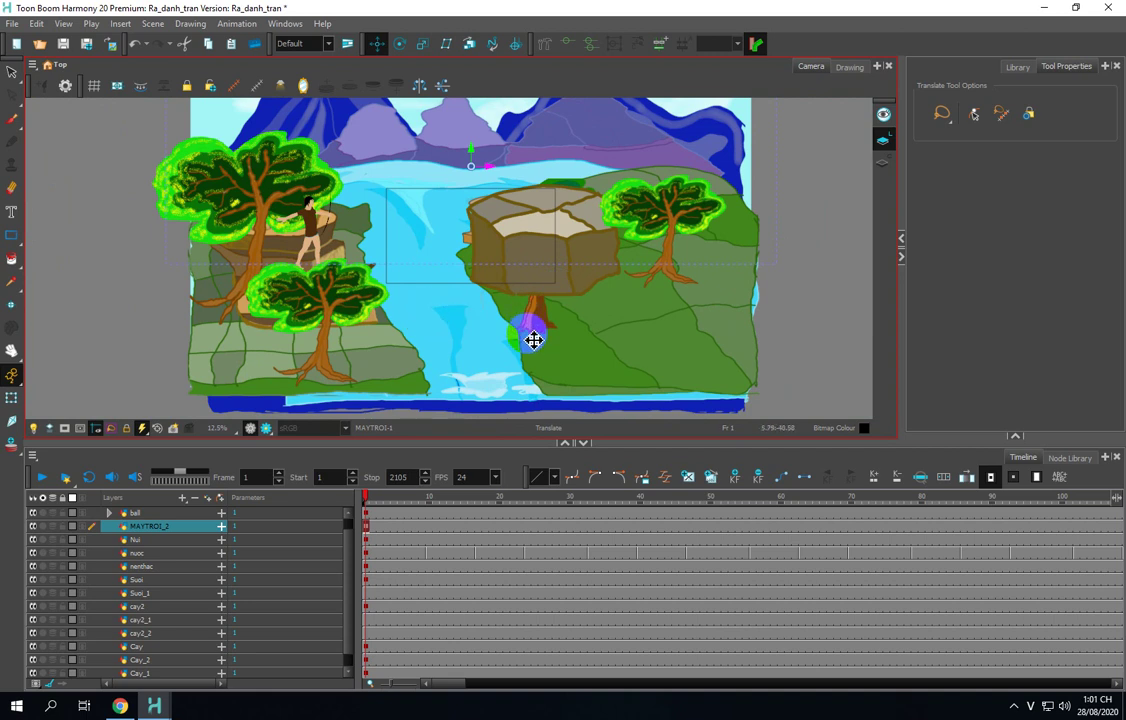
Step: Push the ball rock back in depth behind the trees in the Top view, and move it down and right onto the green bank
left_click(12, 398)
left_click(527, 242)
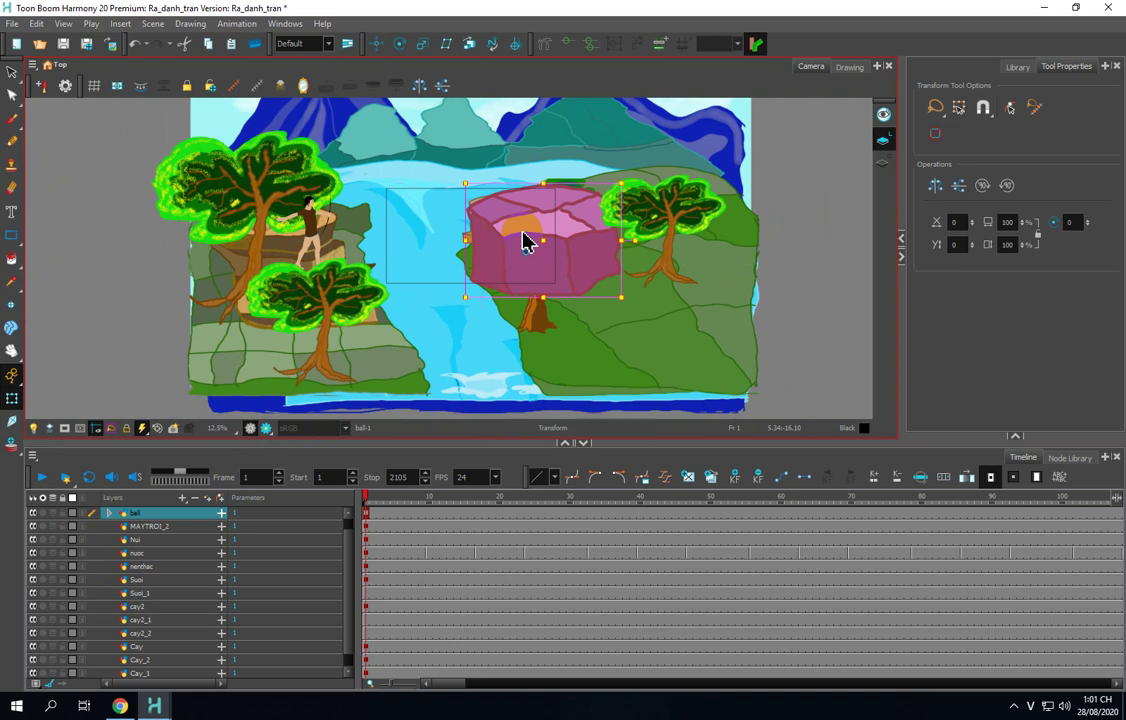
left_click_drag(527, 242, 360, 293)
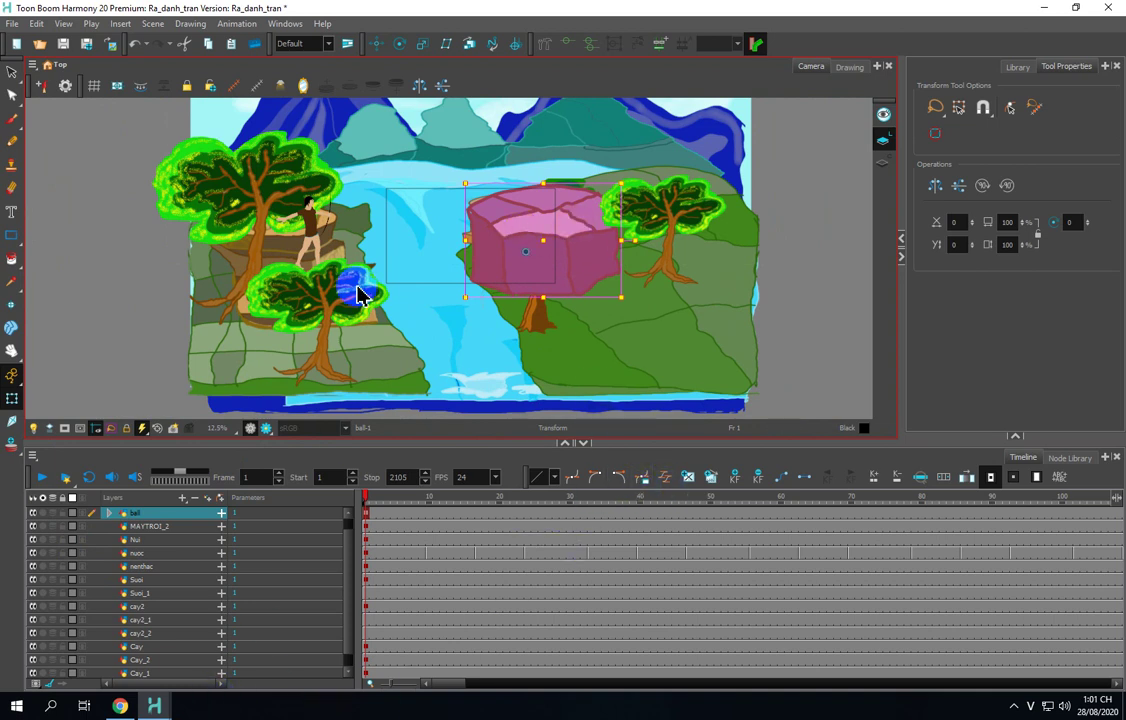
left_click(376, 43)
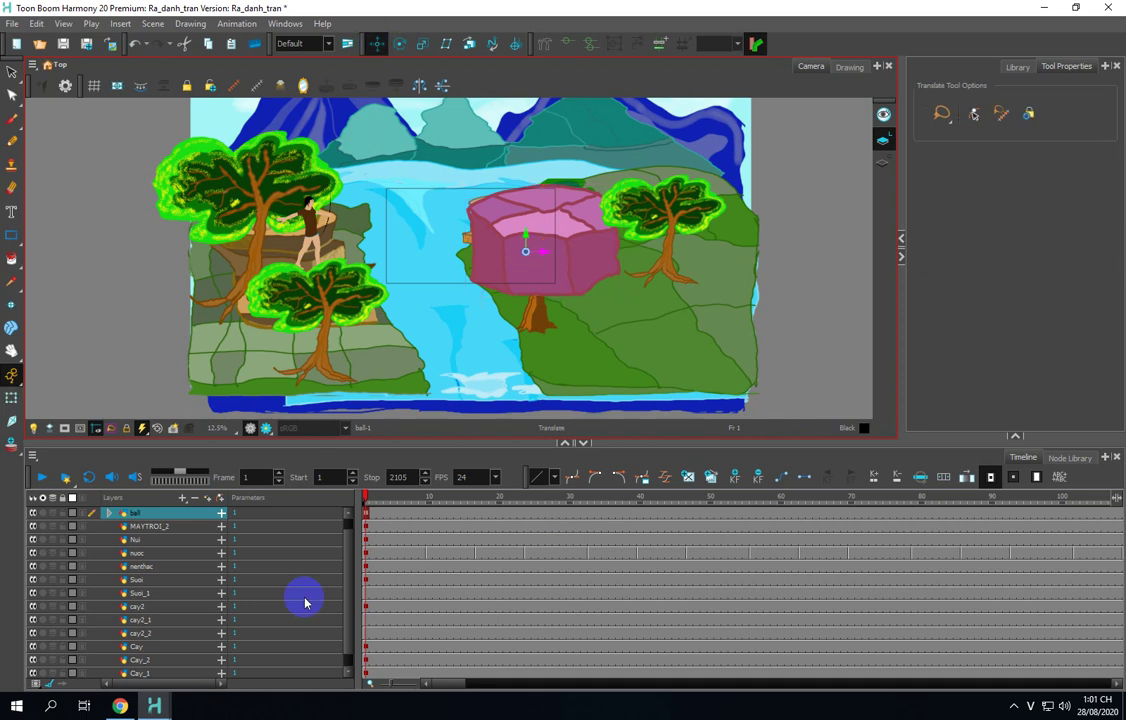
left_click(153, 706)
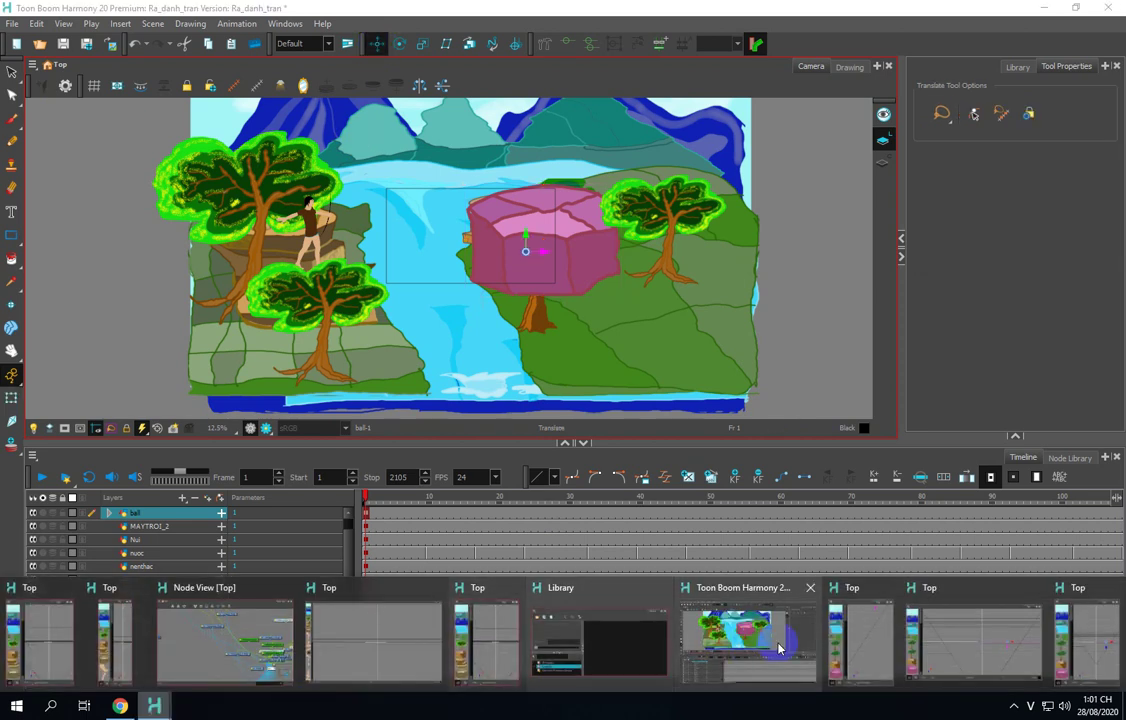
left_click(935, 643)
left_click(788, 552)
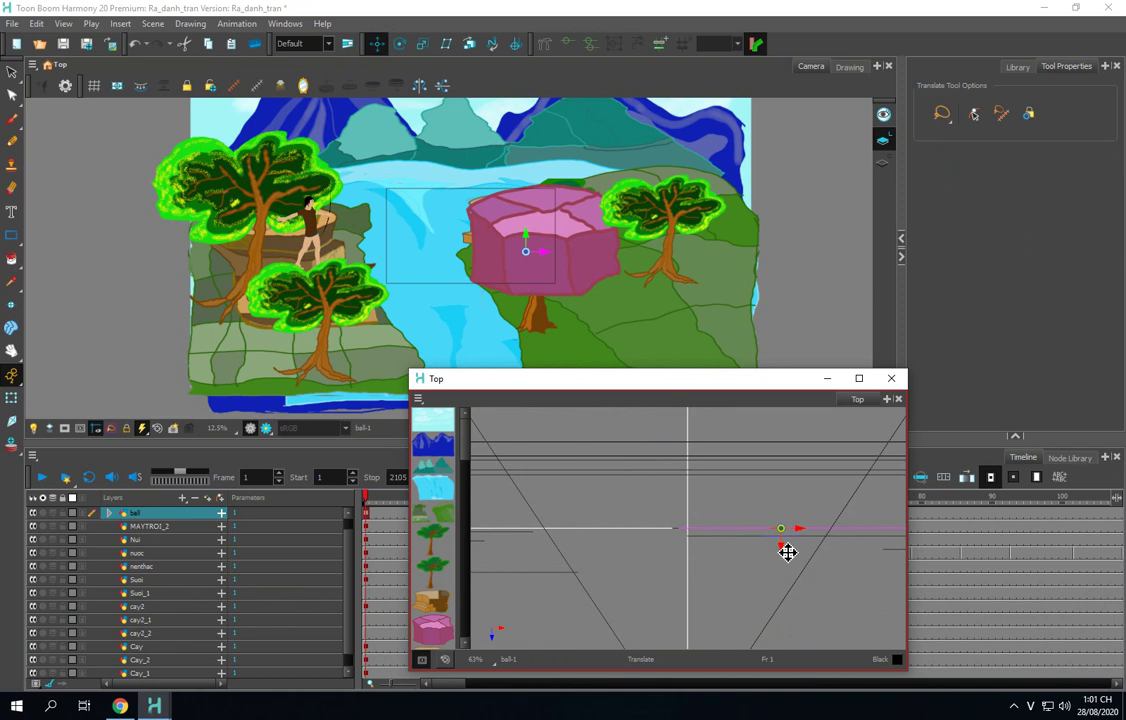
left_click_drag(788, 549, 772, 500)
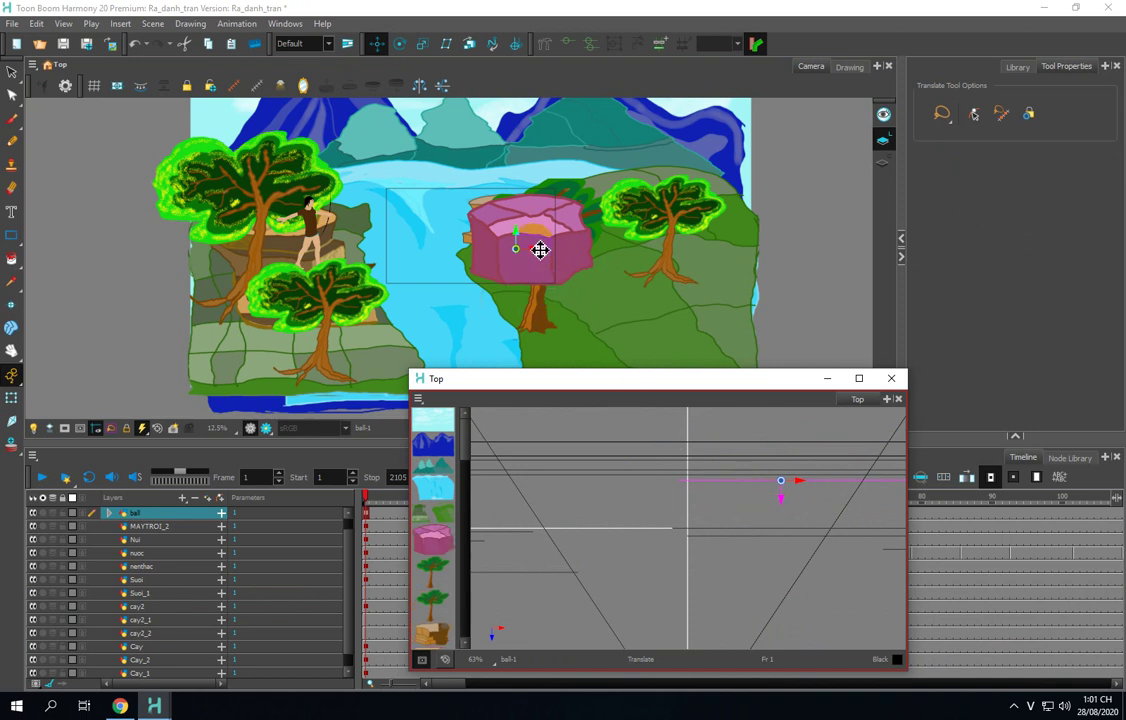
mouse_move(522, 236)
left_mouse_down()
mouse_move(548, 335)
mouse_move(603, 340)
left_mouse_up()
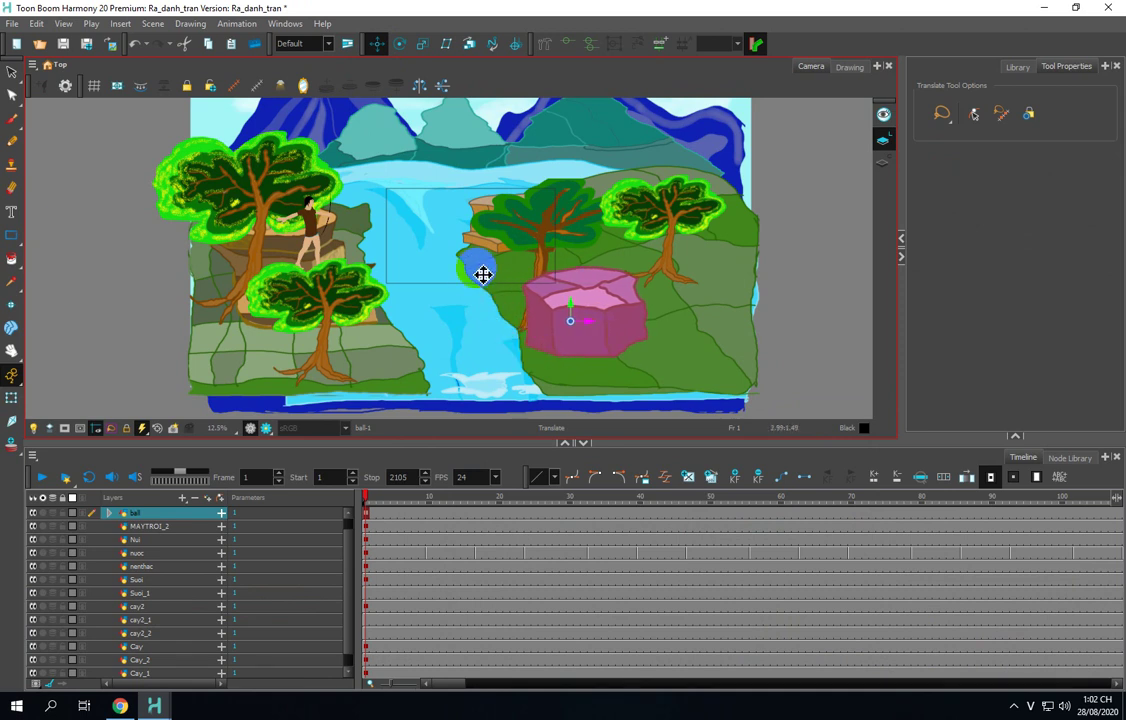
Step: Scale up the Suoi_1 stepped rock behind the dark green tree on the right bank
left_click(11, 400)
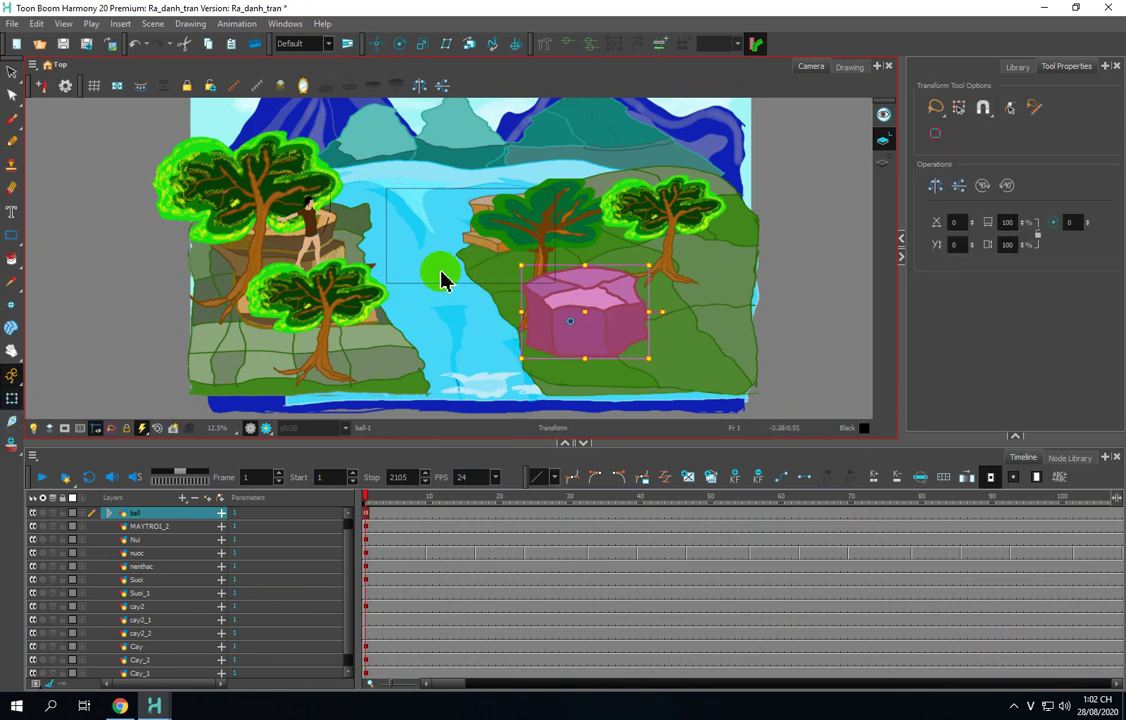
mouse_move(478, 252)
left_mouse_down()
mouse_move(495, 221)
mouse_move(521, 210)
left_mouse_up()
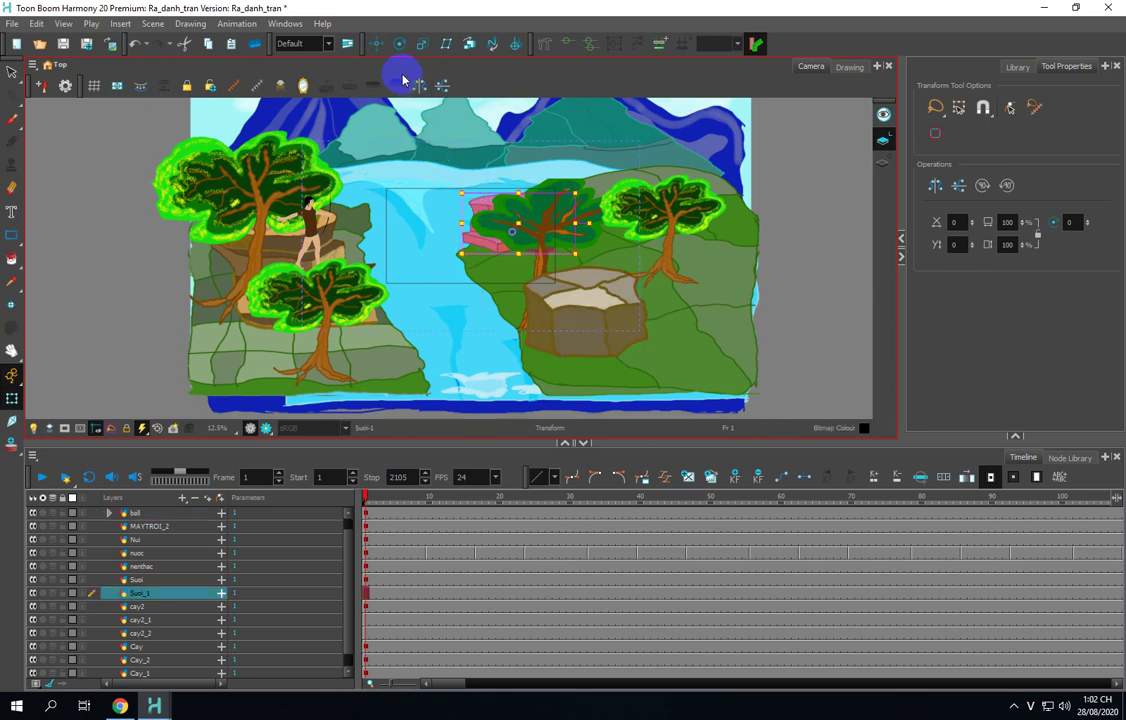
left_click(422, 44)
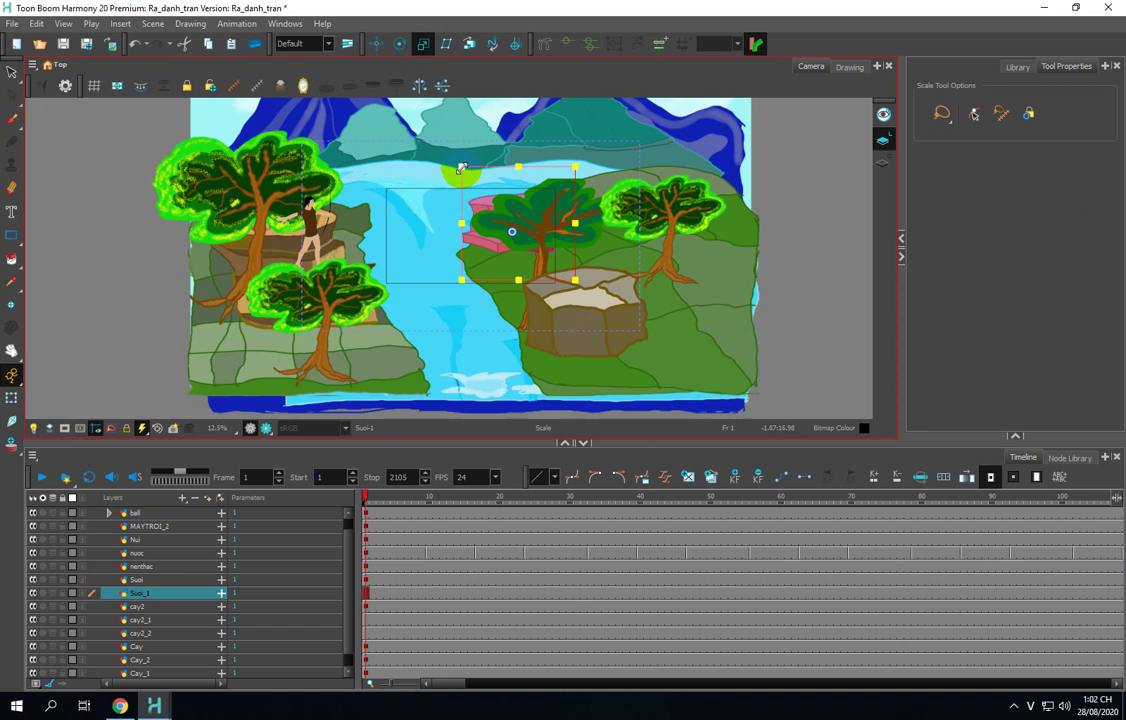
left_click_drag(461, 168, 435, 124)
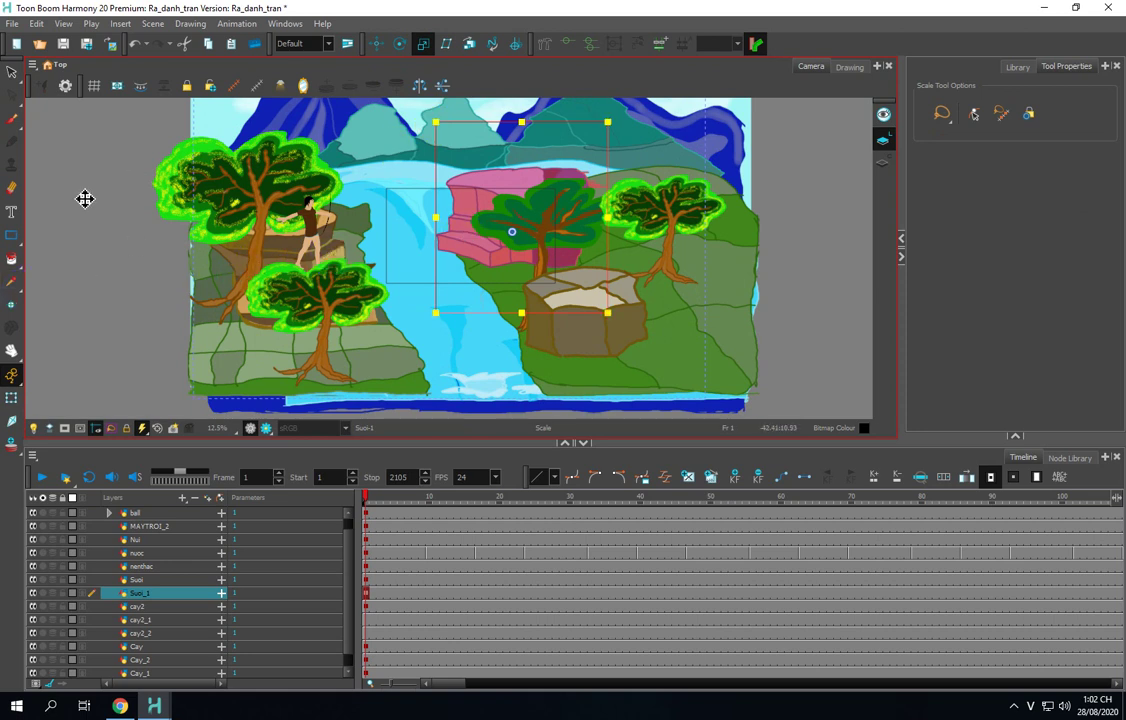
Step: Enlarge the Suoi rocks on the left bank and raise them behind the character and trees
left_click(12, 400)
left_click(290, 250)
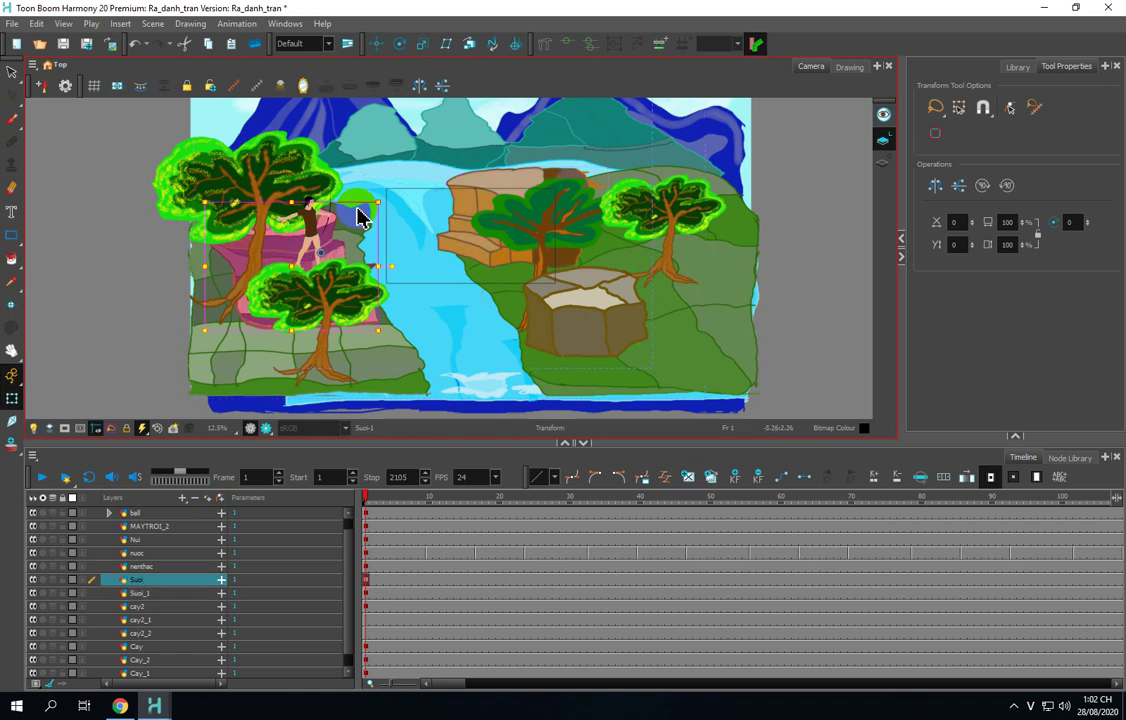
left_click_drag(383, 207, 391, 183)
left_click(375, 43)
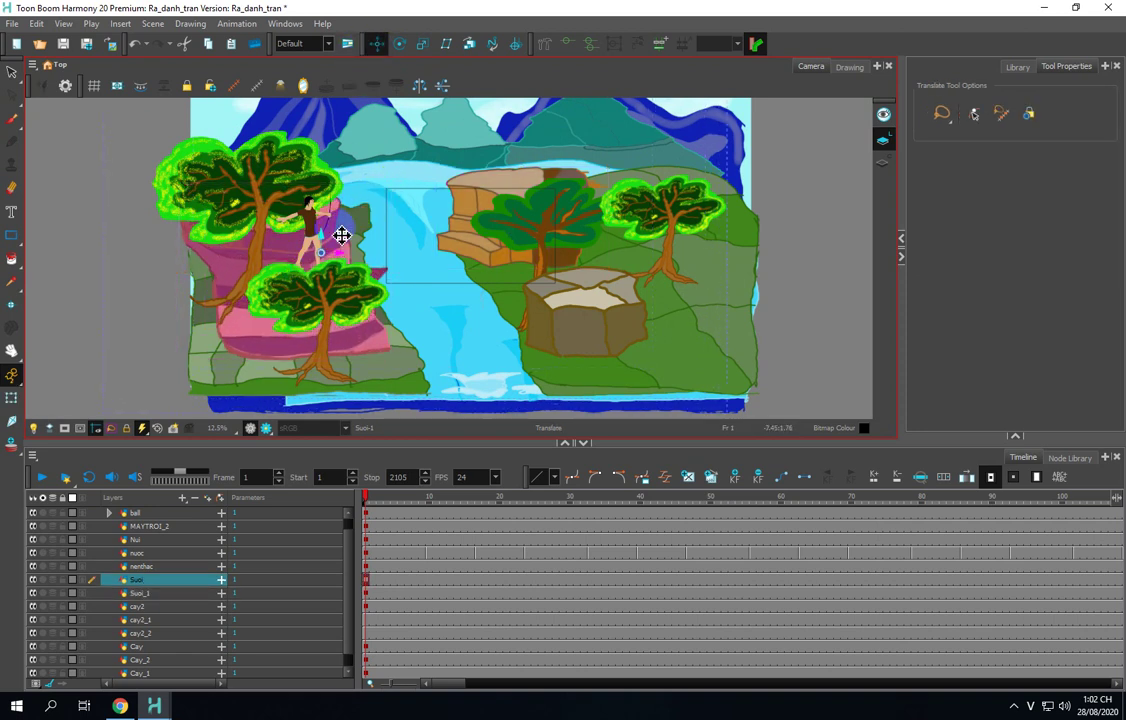
mouse_move(338, 252)
left_mouse_down()
mouse_move(339, 221)
mouse_move(354, 209)
mouse_move(346, 201)
left_mouse_up()
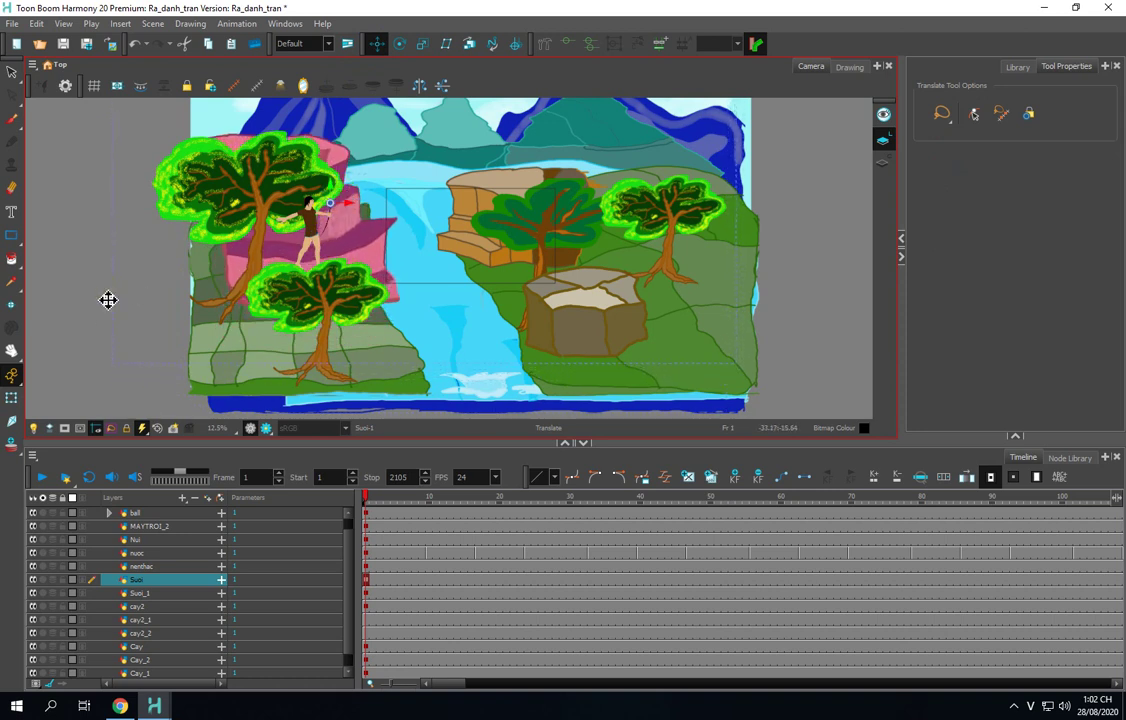
Step: Play the scene from frame 1 to review the rearranged mountains and rocks
scroll(108, 300, "down", 1)
scroll(110, 299, "up", 2)
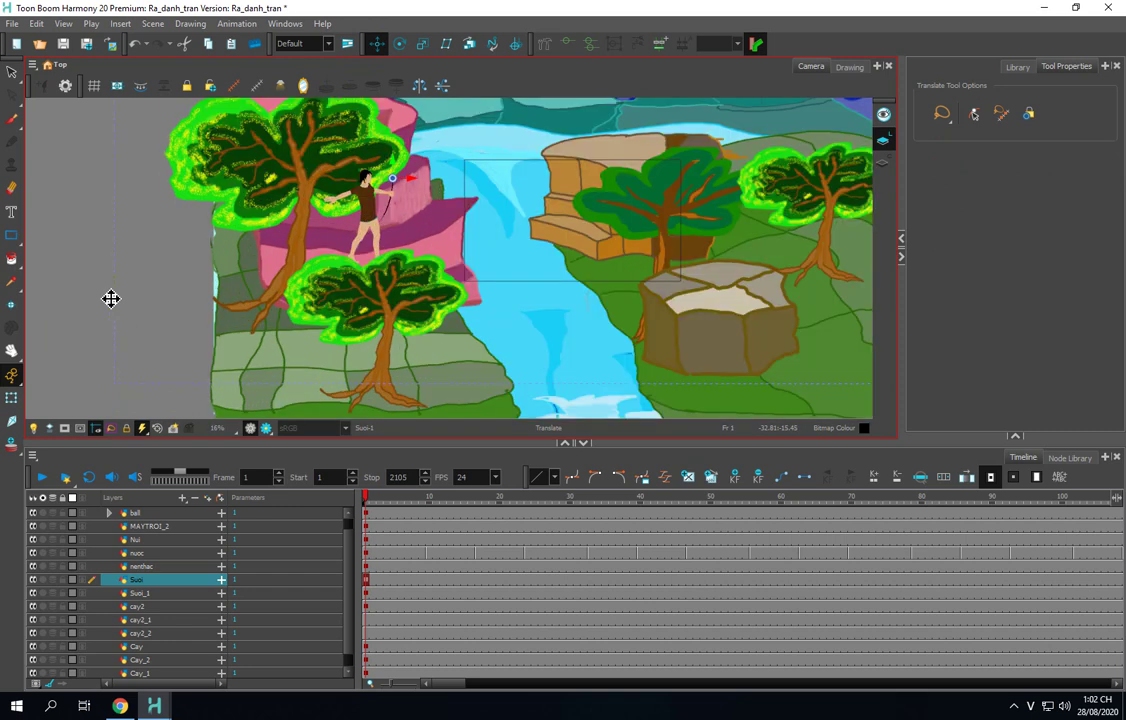
scroll(111, 298, "down", 1)
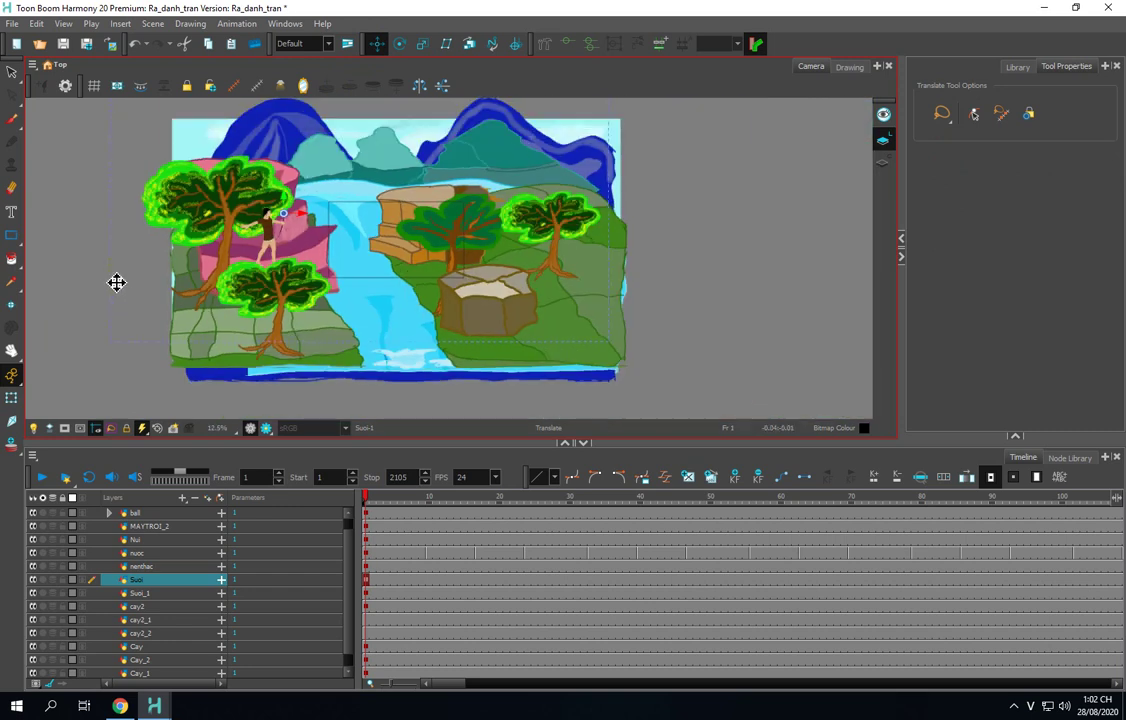
scroll(120, 284, "up", 1)
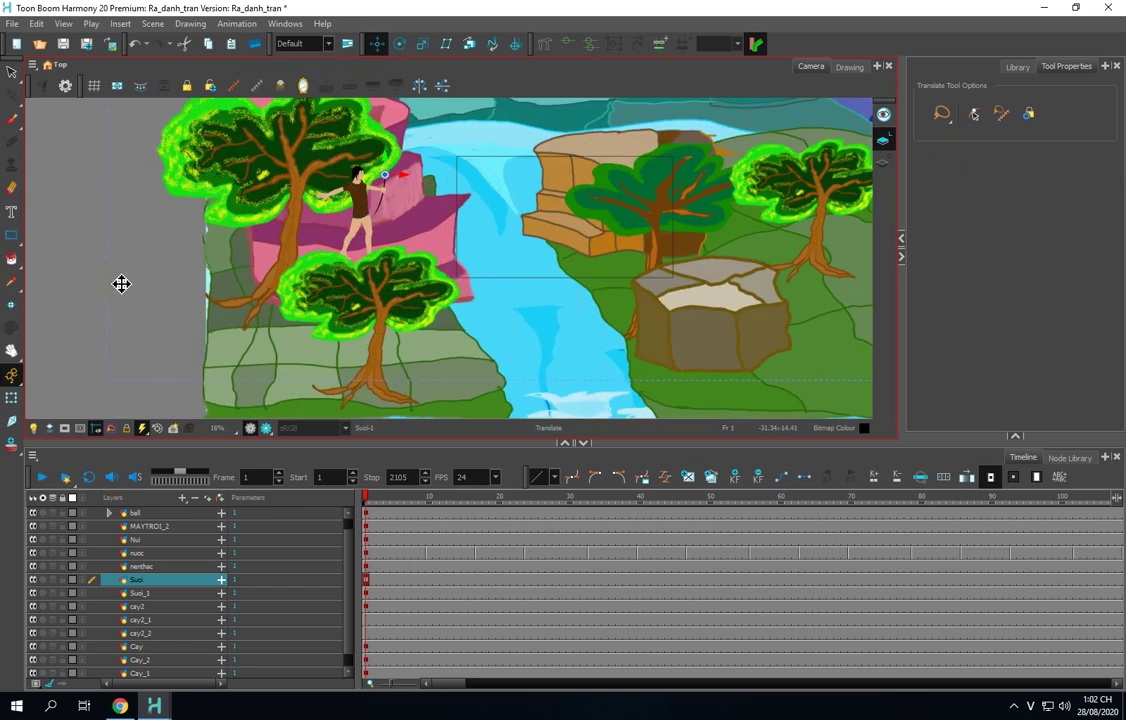
scroll(121, 284, "down", 1)
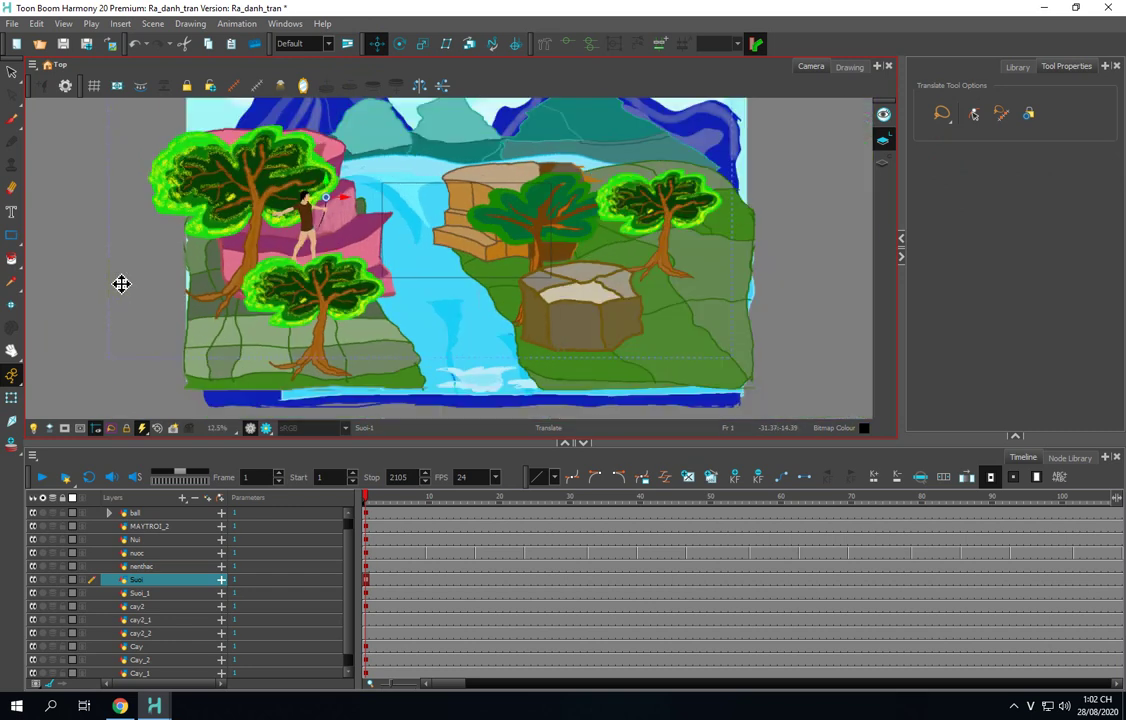
left_click(58, 478)
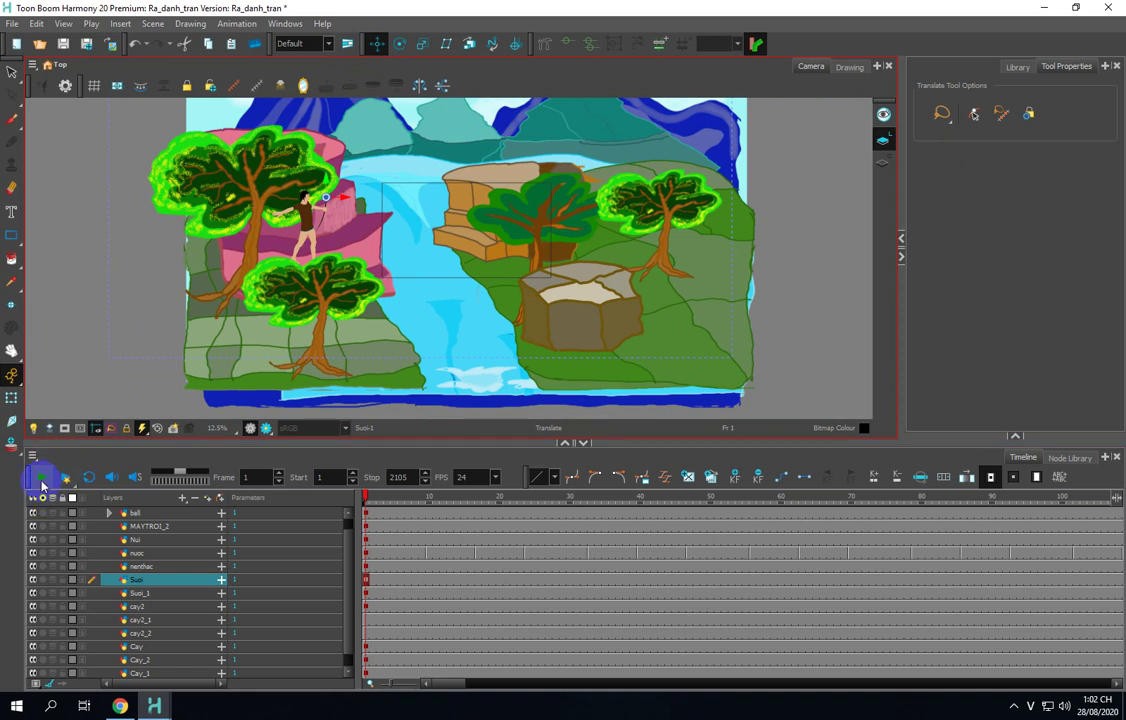
left_click(42, 480)
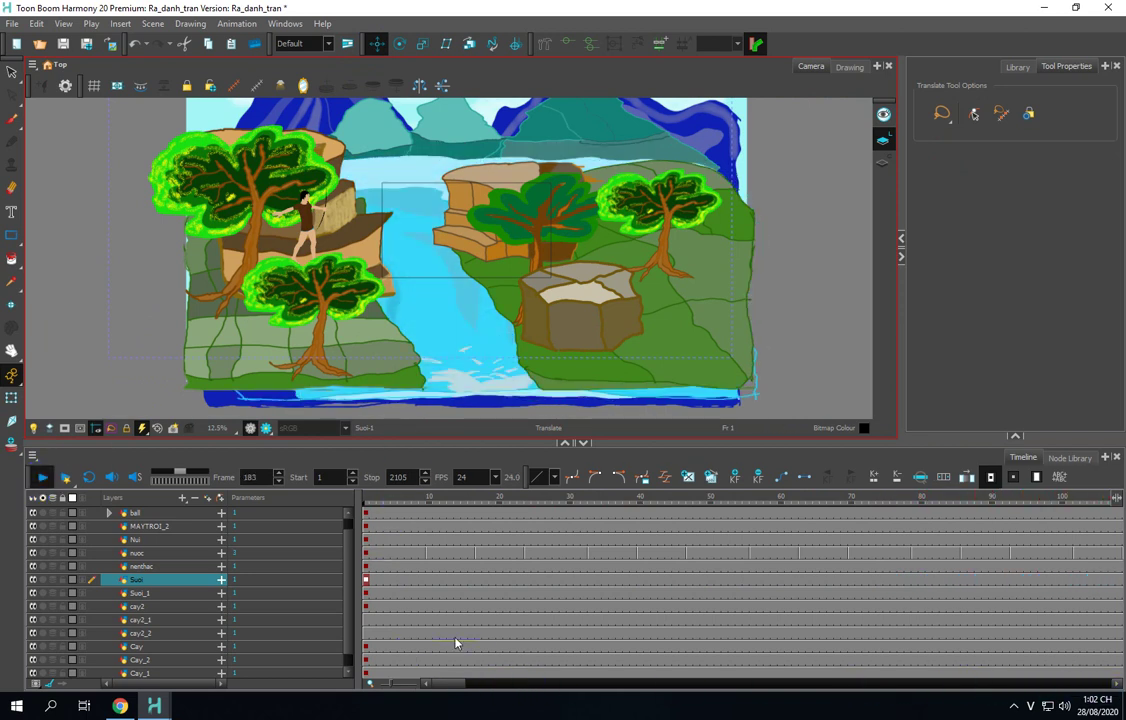
Step: Add a camera layer to the scene's timeline
scroll(343, 590, "down", 1)
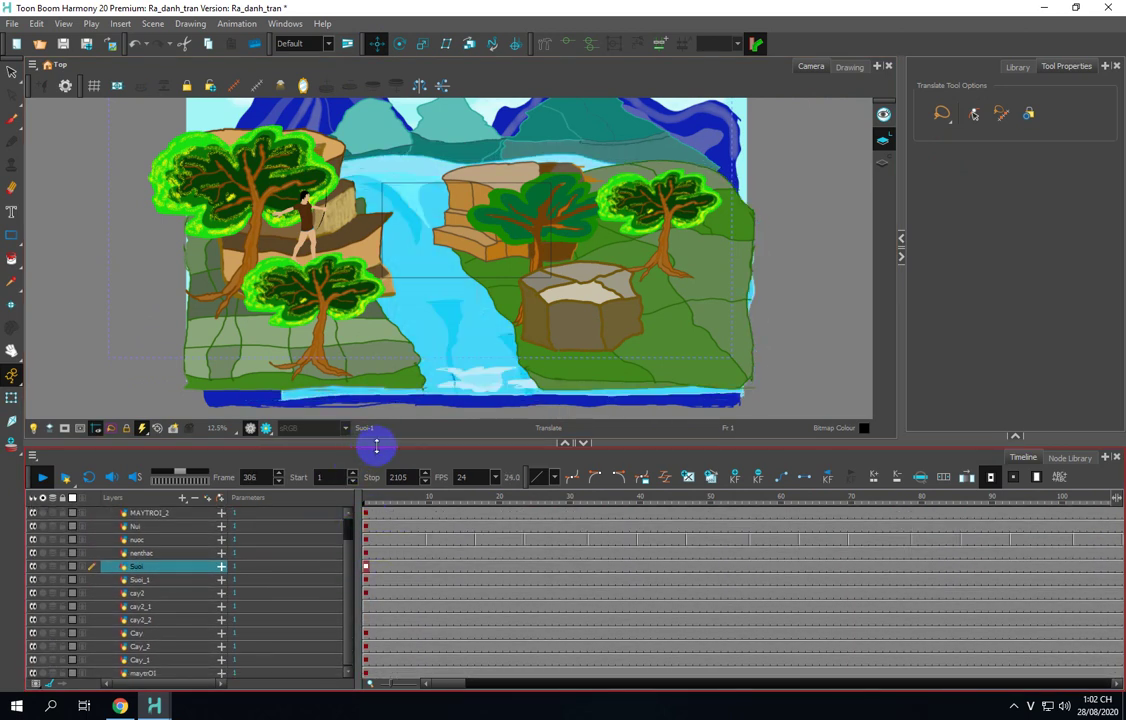
left_click_drag(378, 443, 378, 436)
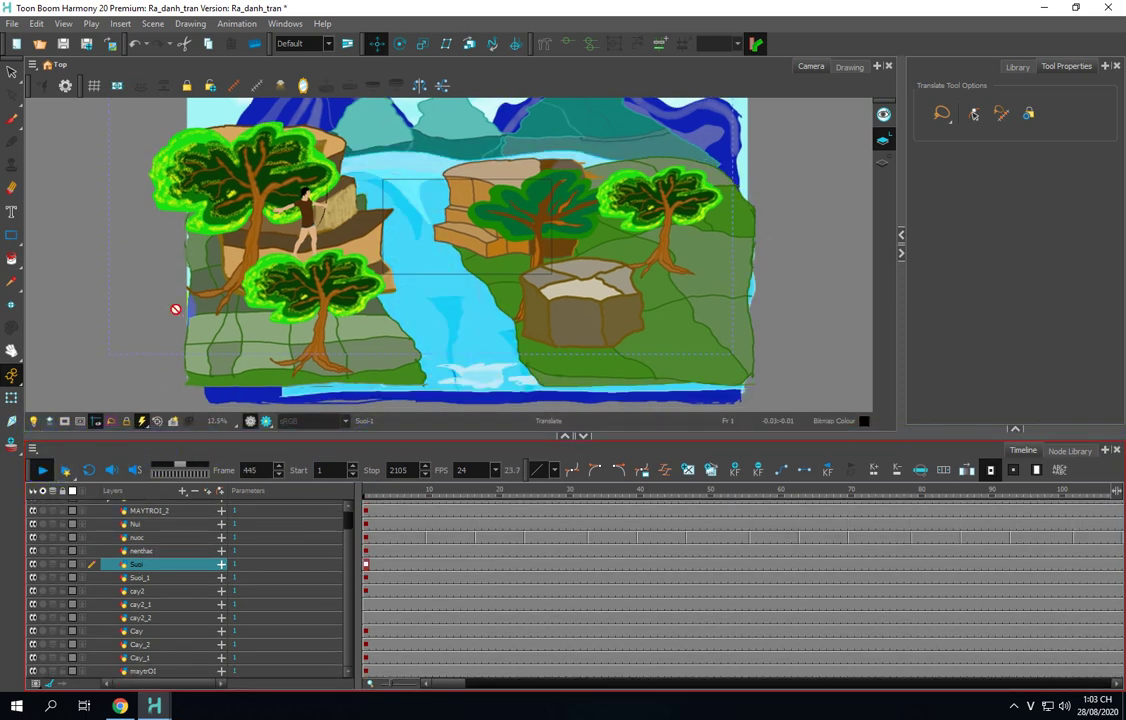
left_click(170, 670)
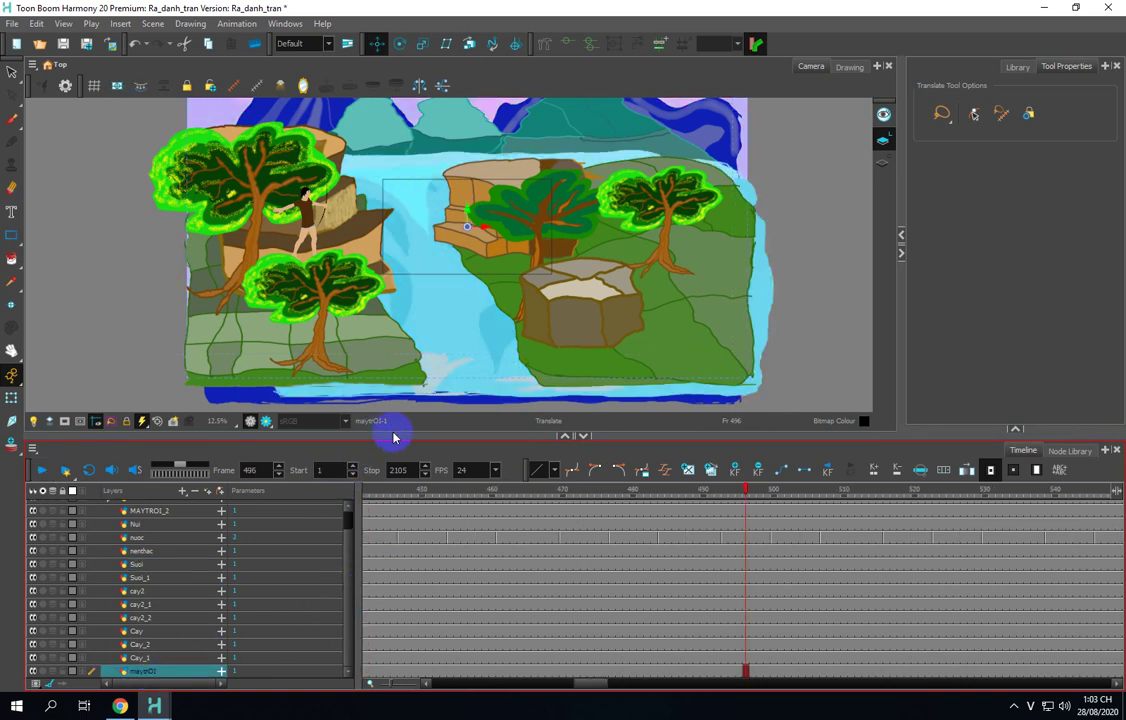
left_click_drag(395, 430, 395, 419)
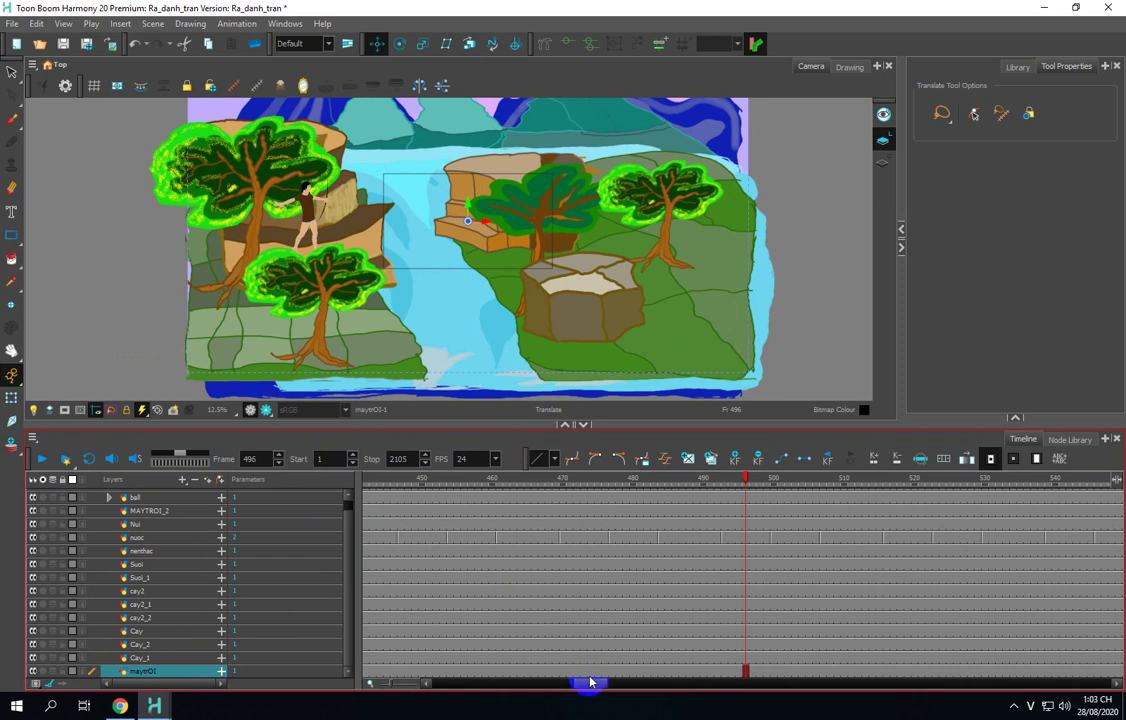
left_click_drag(588, 683, 437, 688)
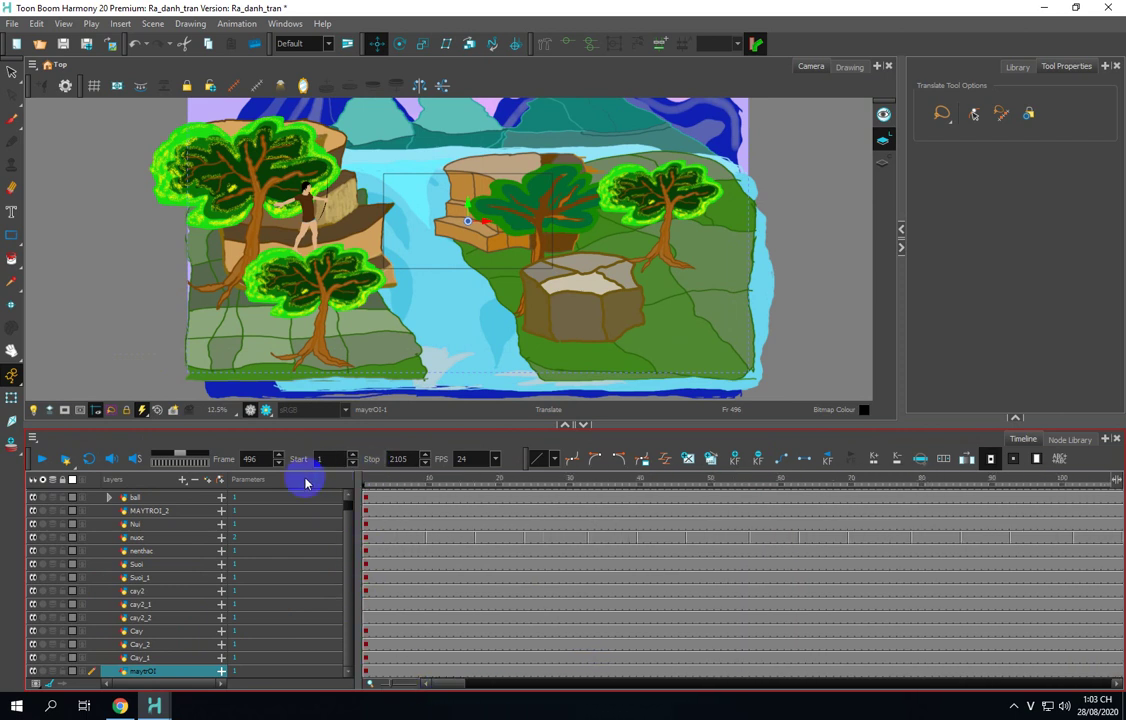
left_click(183, 481)
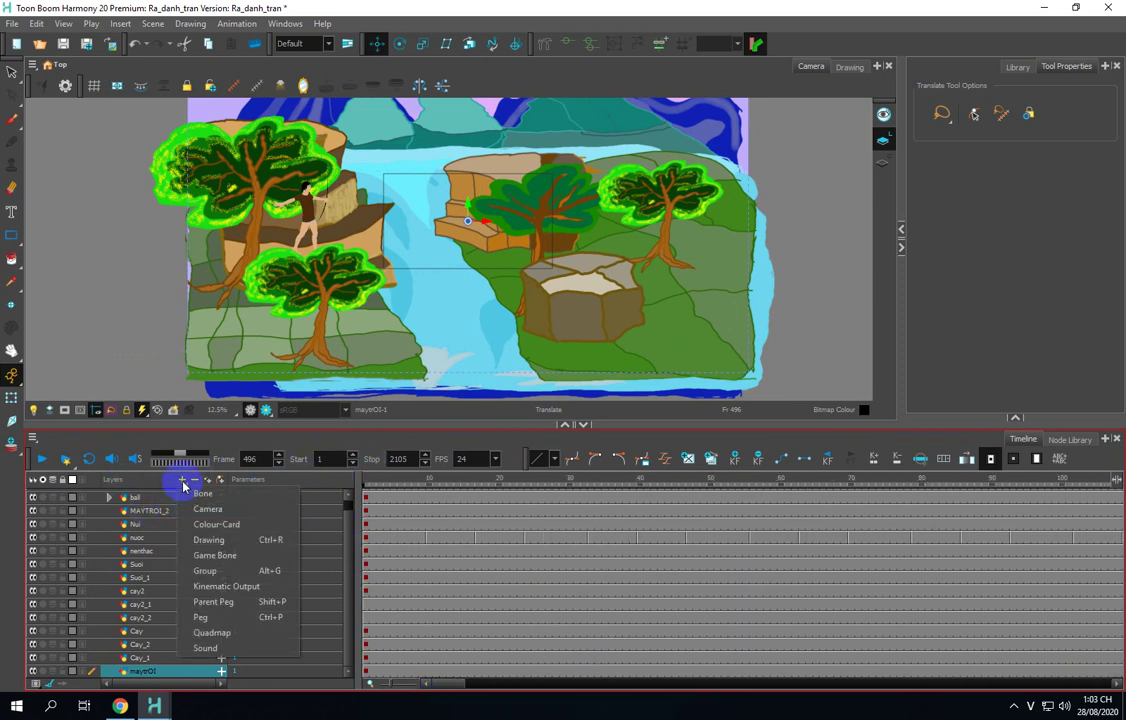
left_click(196, 511)
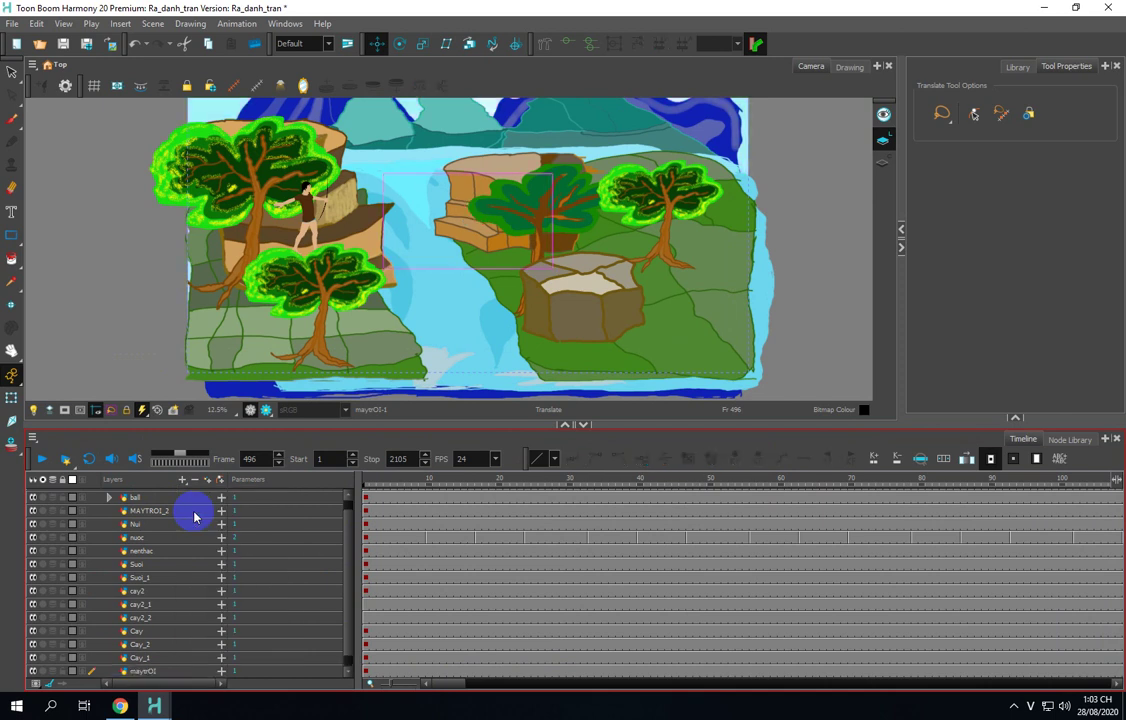
Step: Select the new camera at frame 1 and add a parent peg to it
left_click_drag(281, 427, 276, 344)
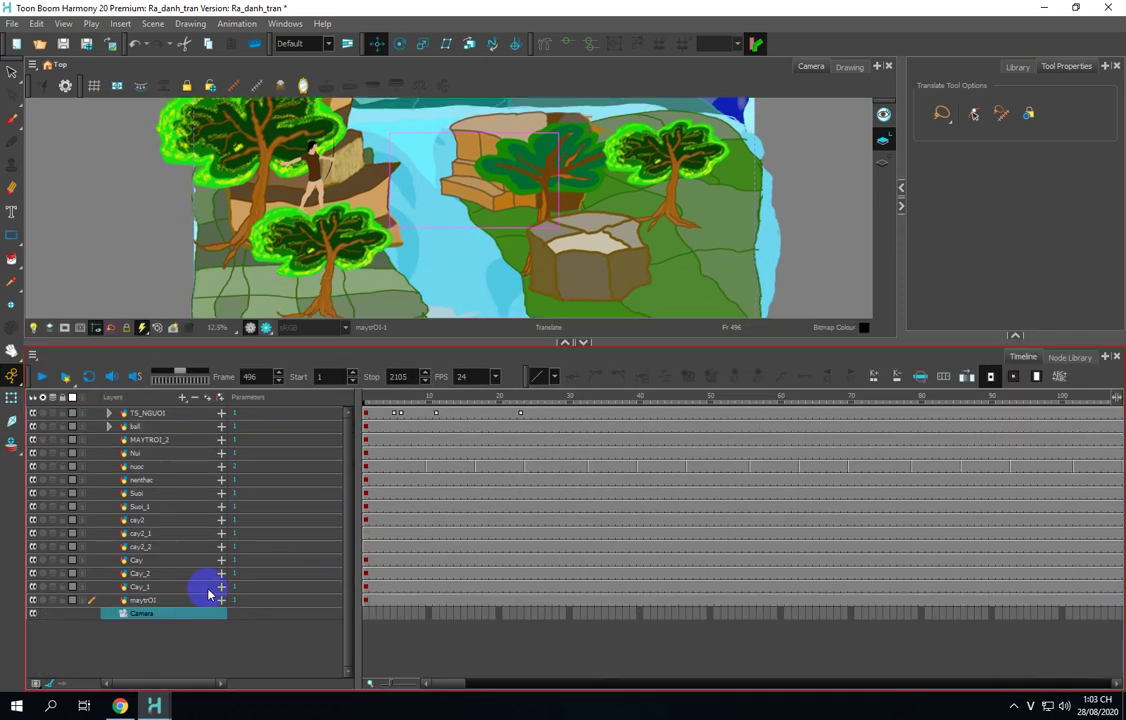
left_click(367, 615)
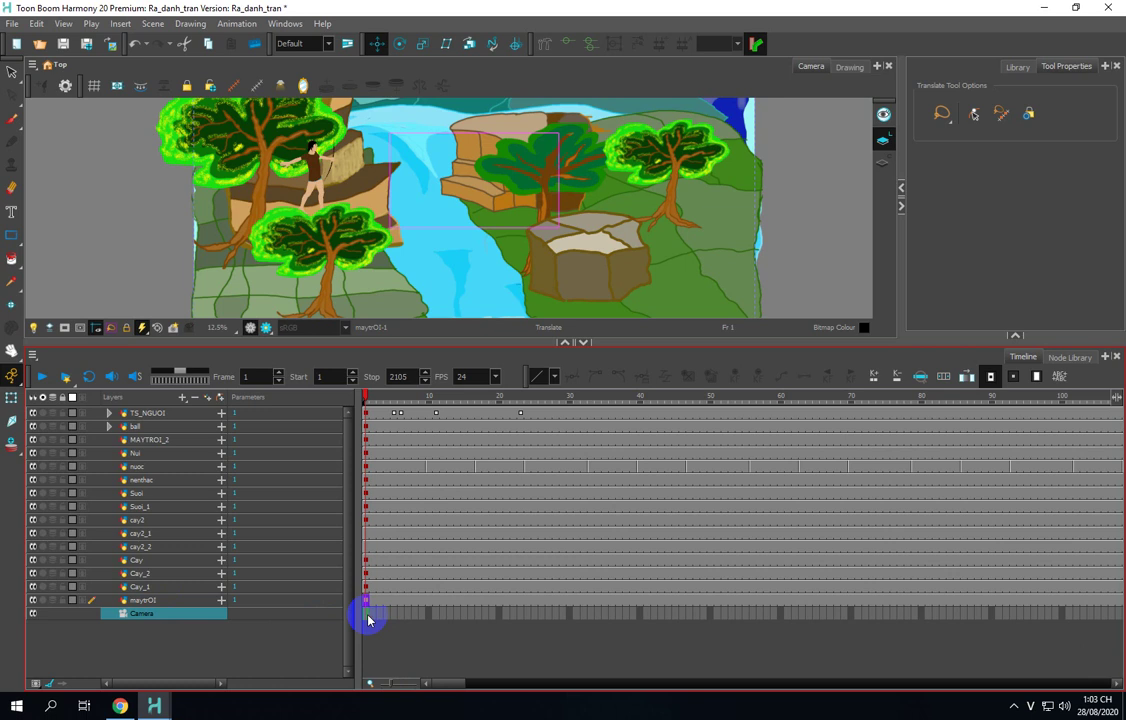
left_click(219, 403)
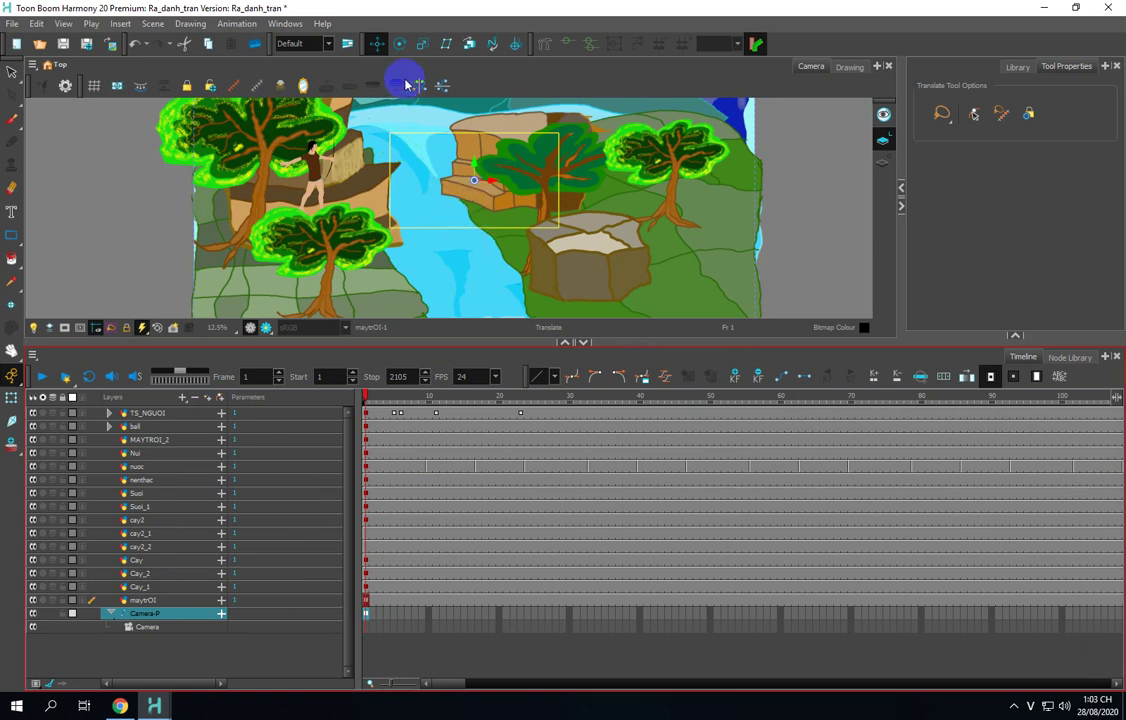
Step: Scale up the camera peg at frame 1 until its frame takes in nearly the whole landscape, and adjust its position slightly
left_click(423, 45)
left_click(562, 217)
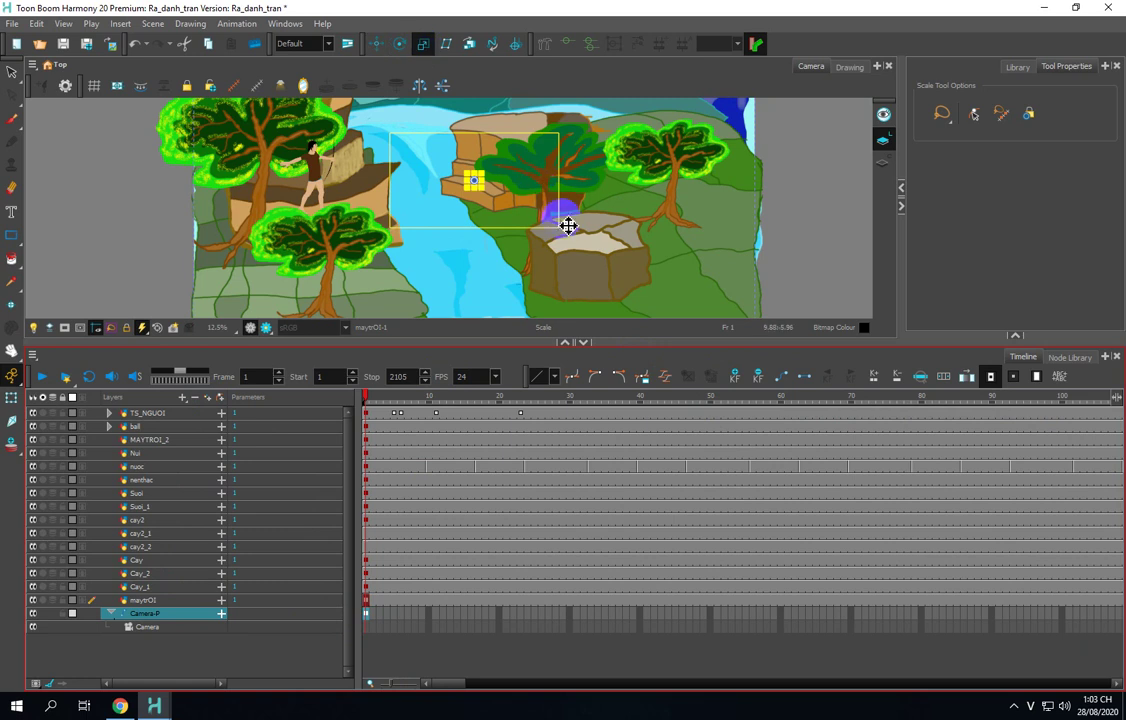
left_click_drag(563, 231, 706, 343)
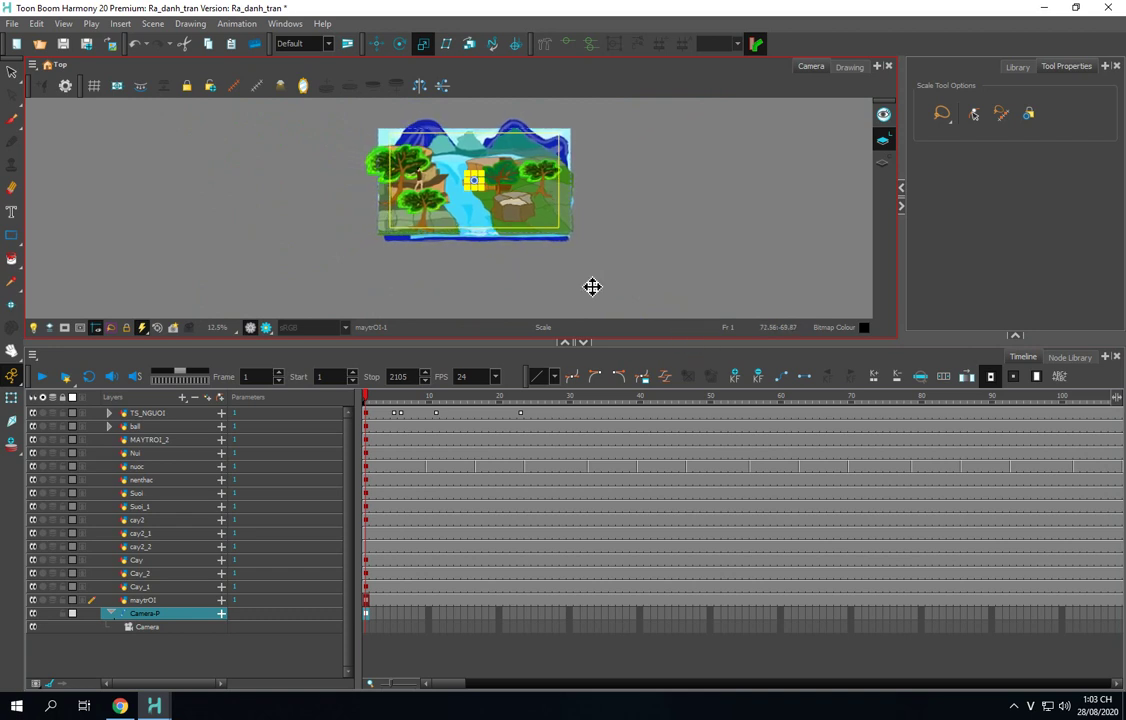
left_click(376, 43)
left_click_drag(502, 181, 476, 176)
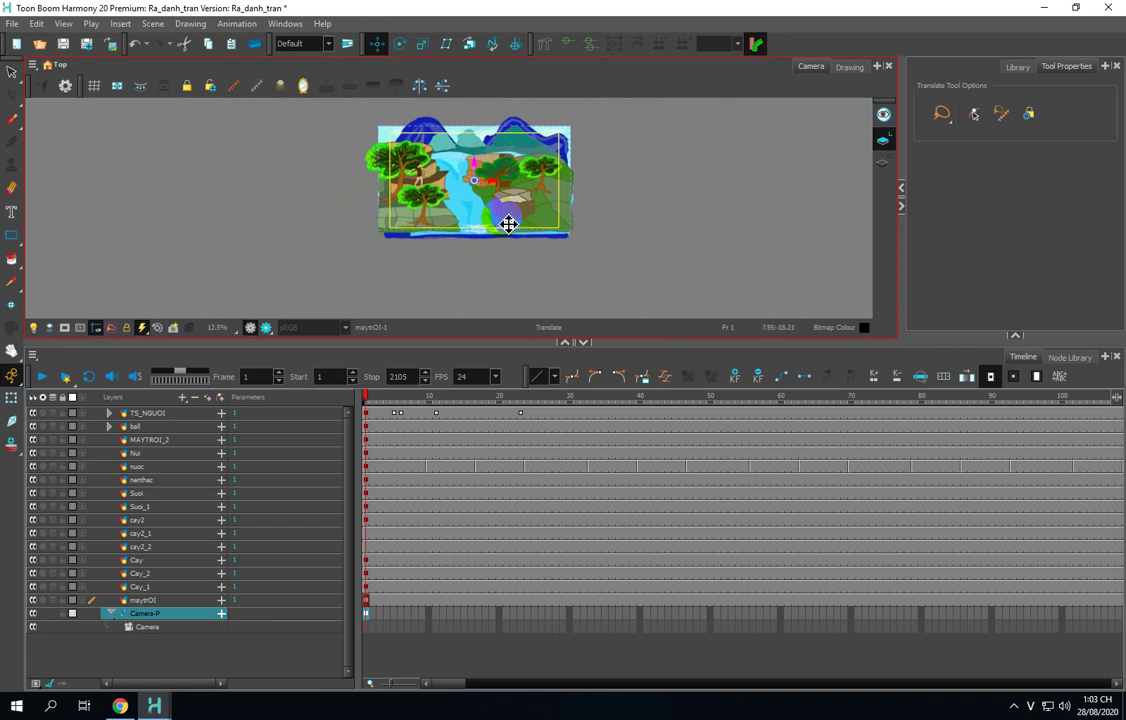
Step: Add a keyframe on the Camera-P peg at frame 1181
left_click(447, 686)
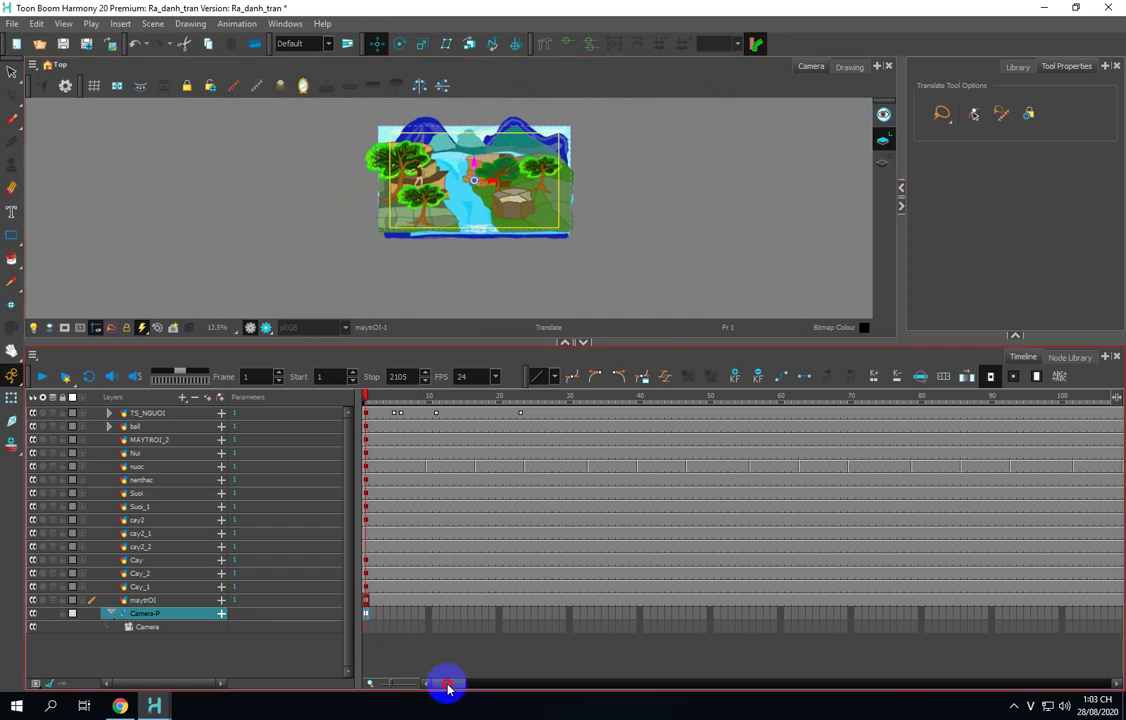
left_click_drag(447, 687, 806, 681)
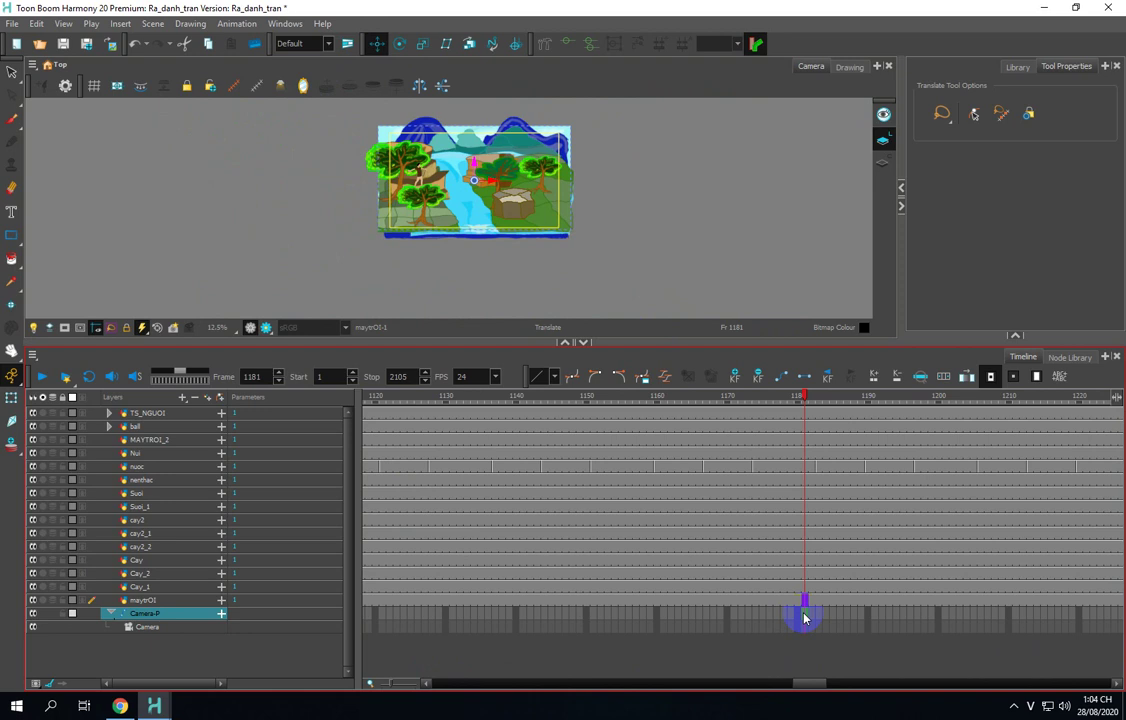
left_click(735, 377)
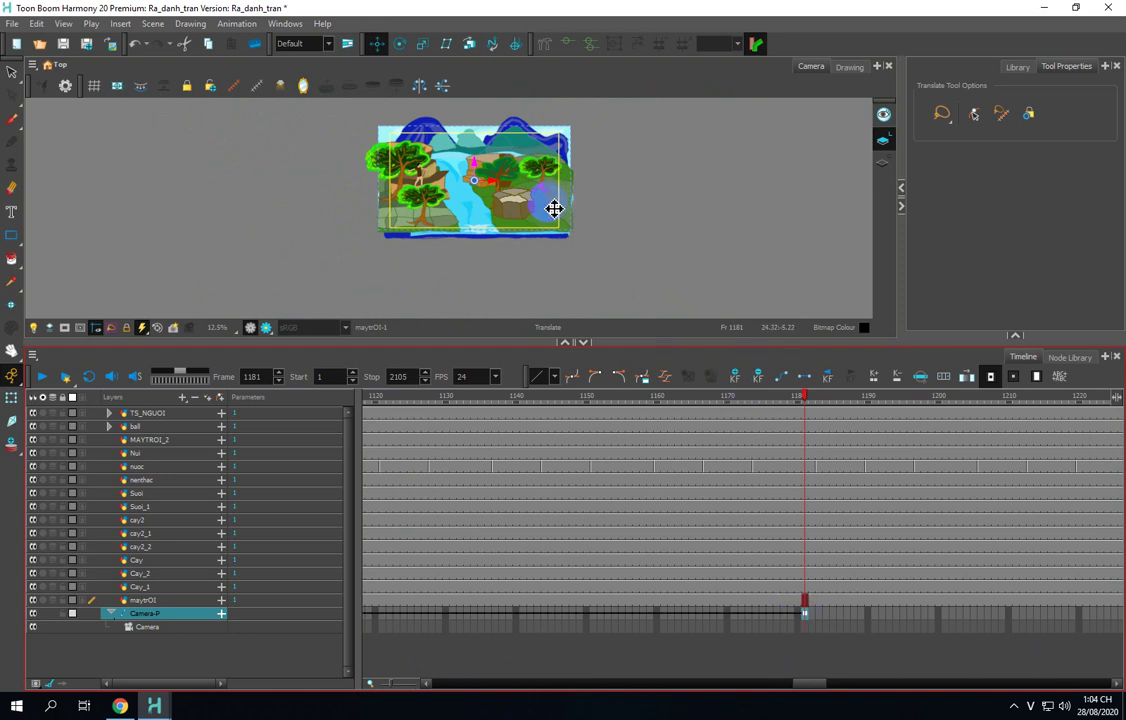
left_click(806, 607)
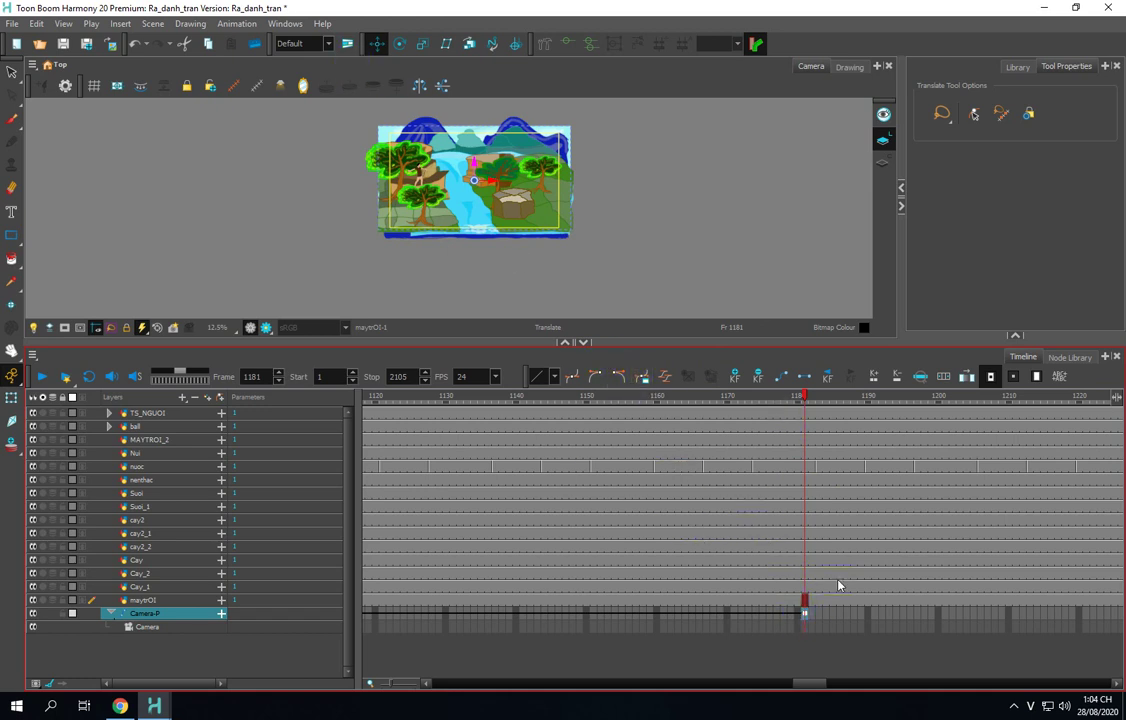
right_click(806, 617)
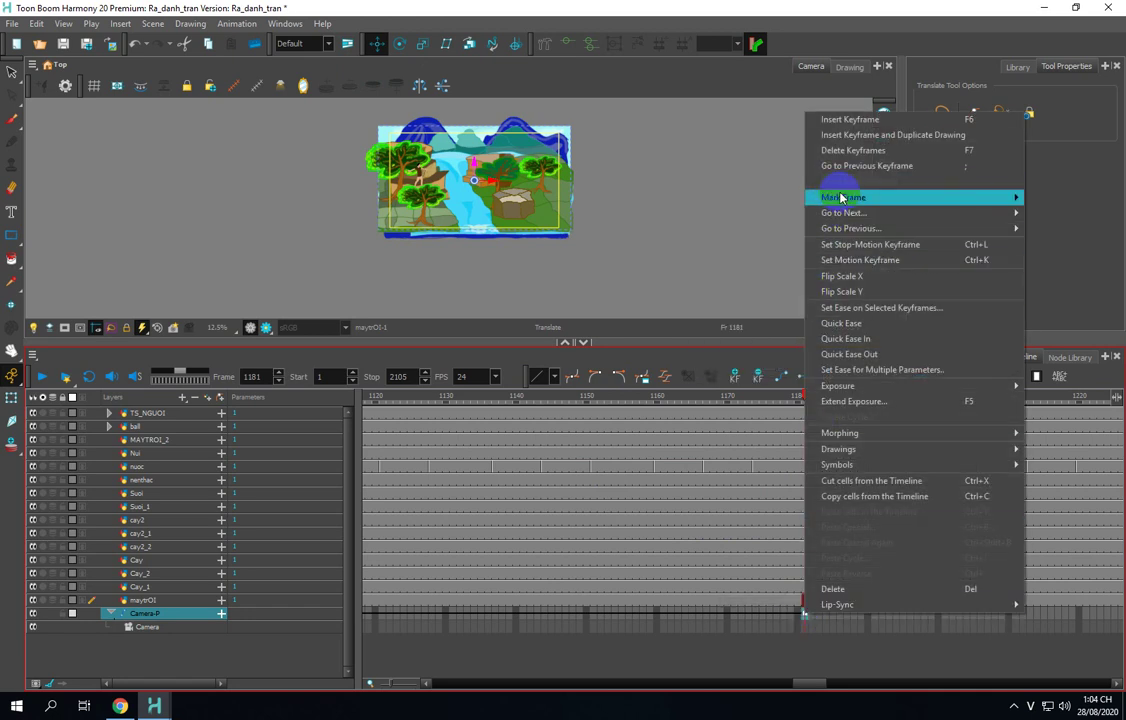
mouse_move(855, 196)
left_click(789, 200)
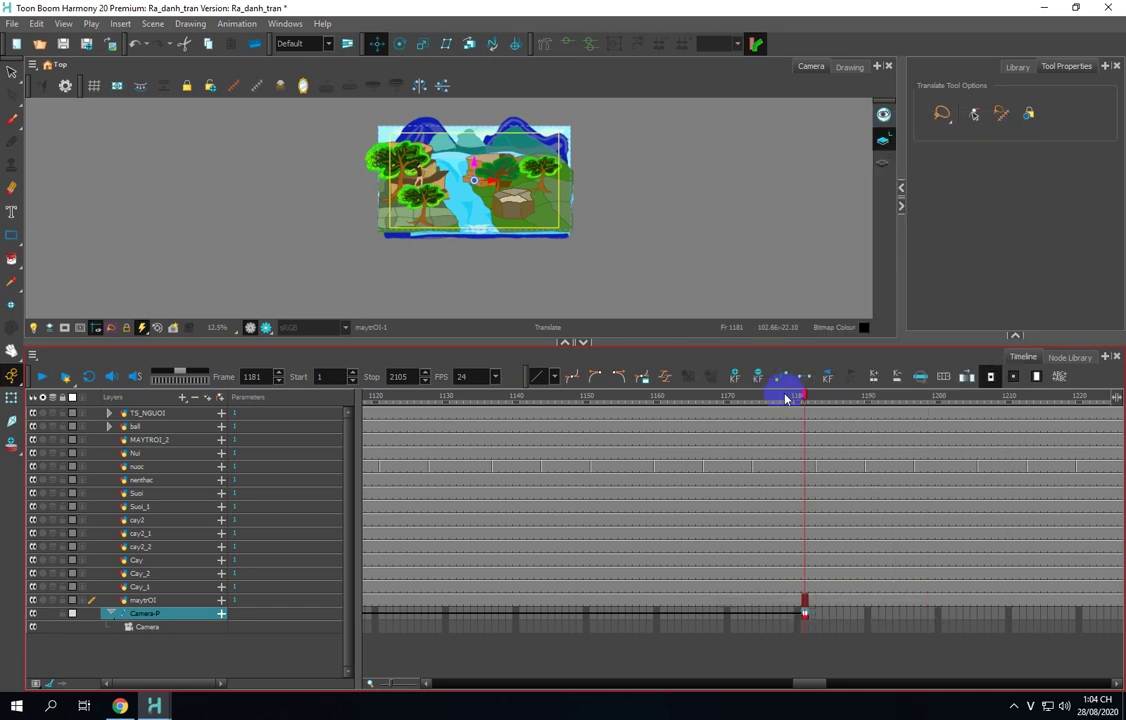
Step: Scale down the camera peg at frame 1181 to zoom in, and shift it left toward the character on the rocks
left_click(806, 614)
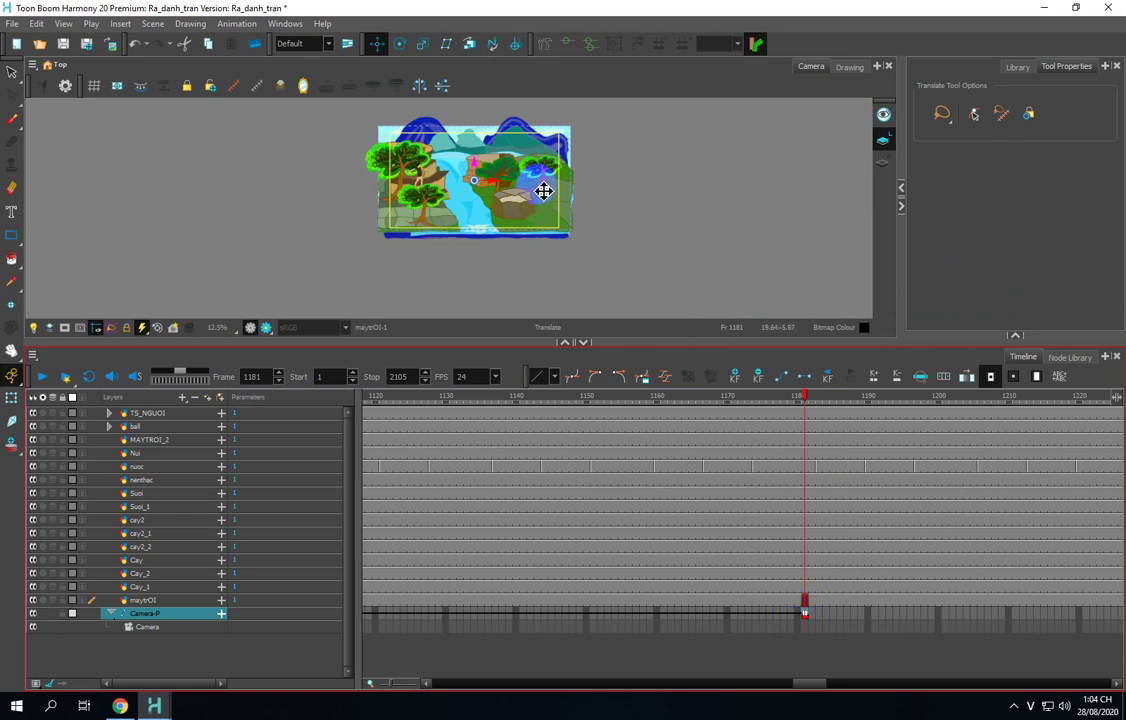
left_click(371, 88)
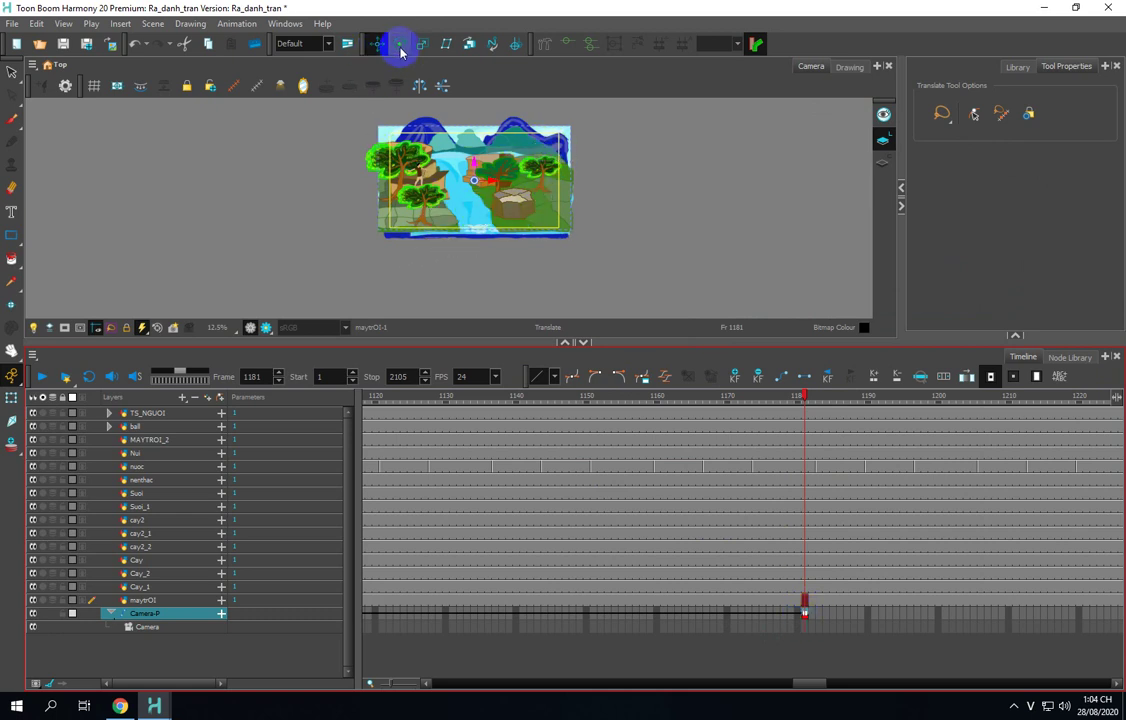
left_click(483, 183)
left_click(420, 53)
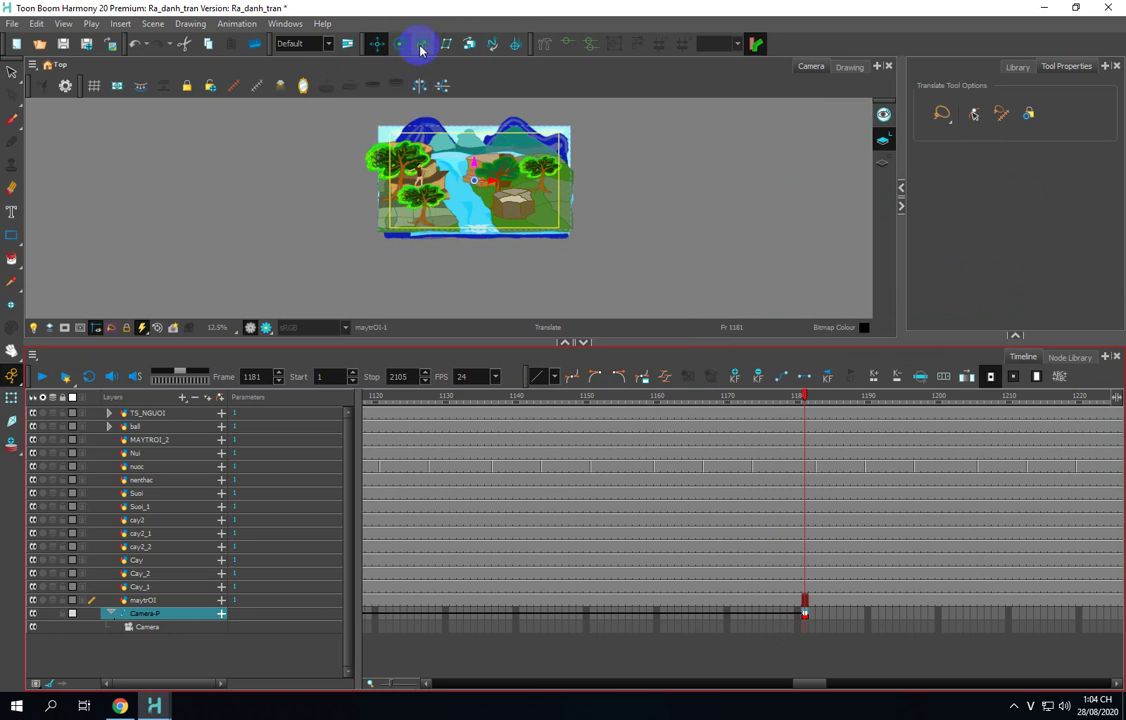
left_click(420, 45)
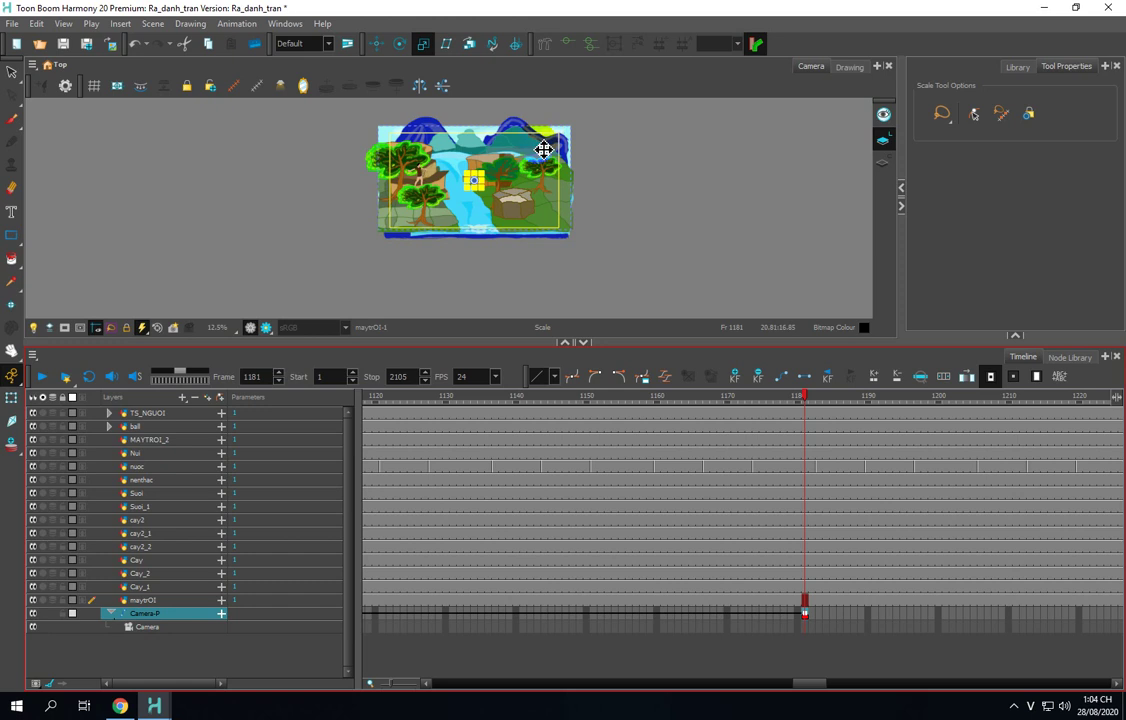
left_click_drag(556, 153, 523, 163)
left_click(375, 45)
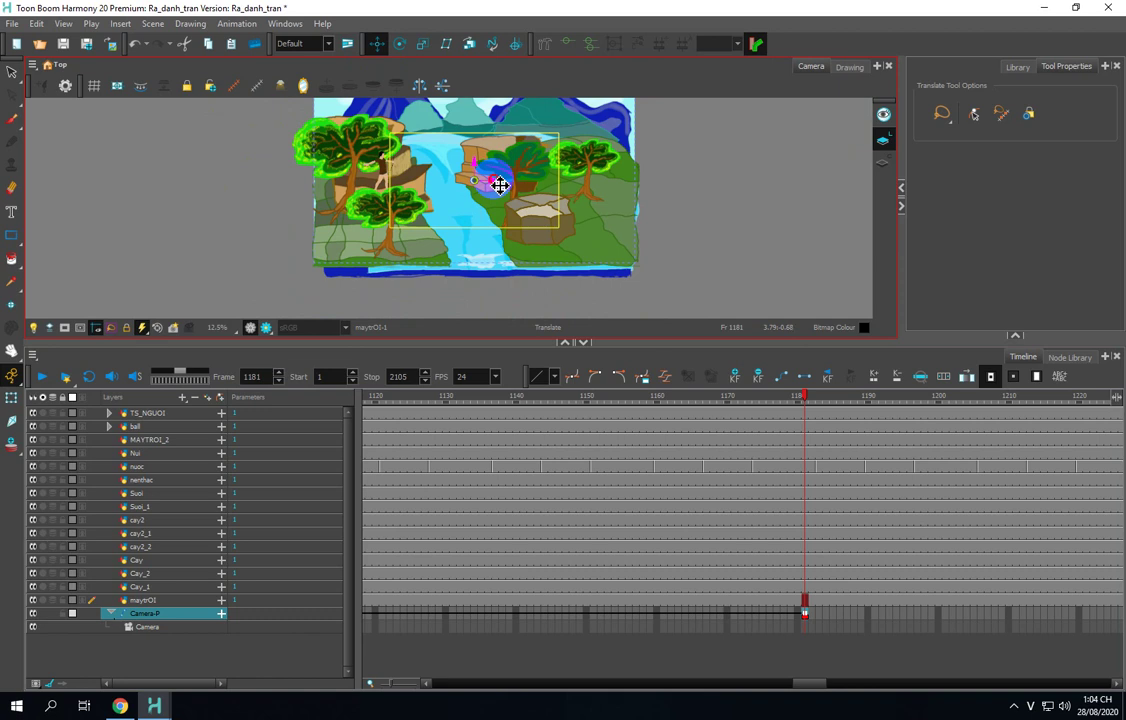
left_click_drag(498, 184, 445, 181)
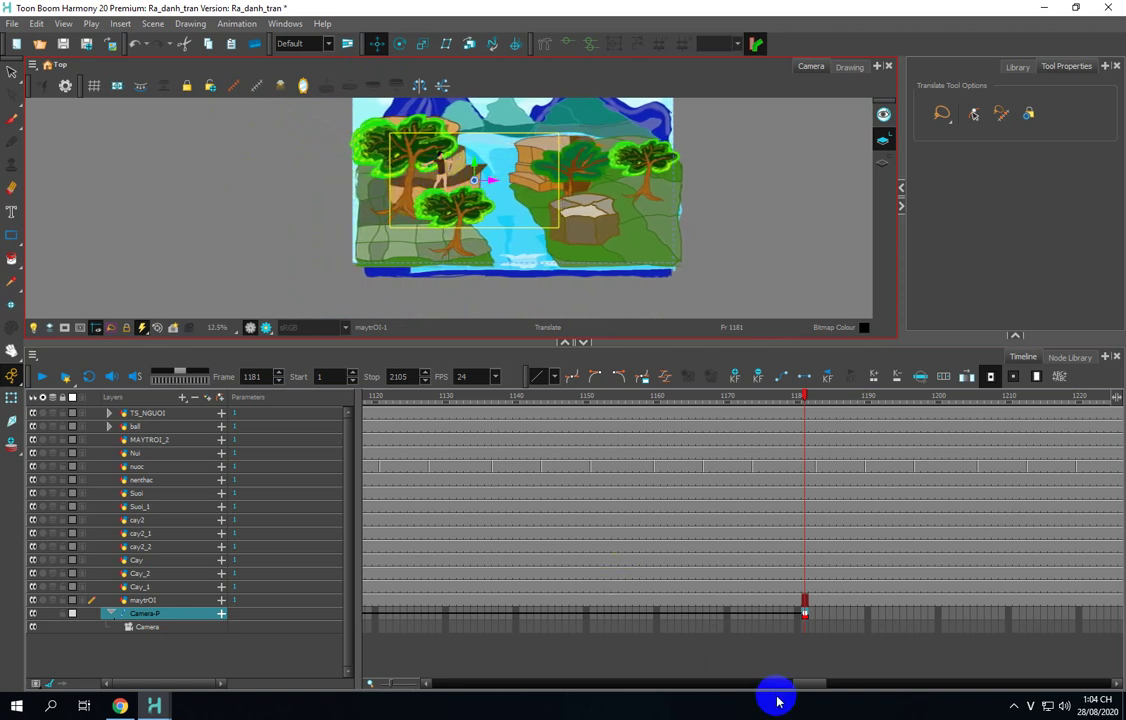
Step: Move the camera peg right at frame 1181 and scale it down to close in on the right bank's stepped rock
left_click_drag(804, 682, 1088, 705)
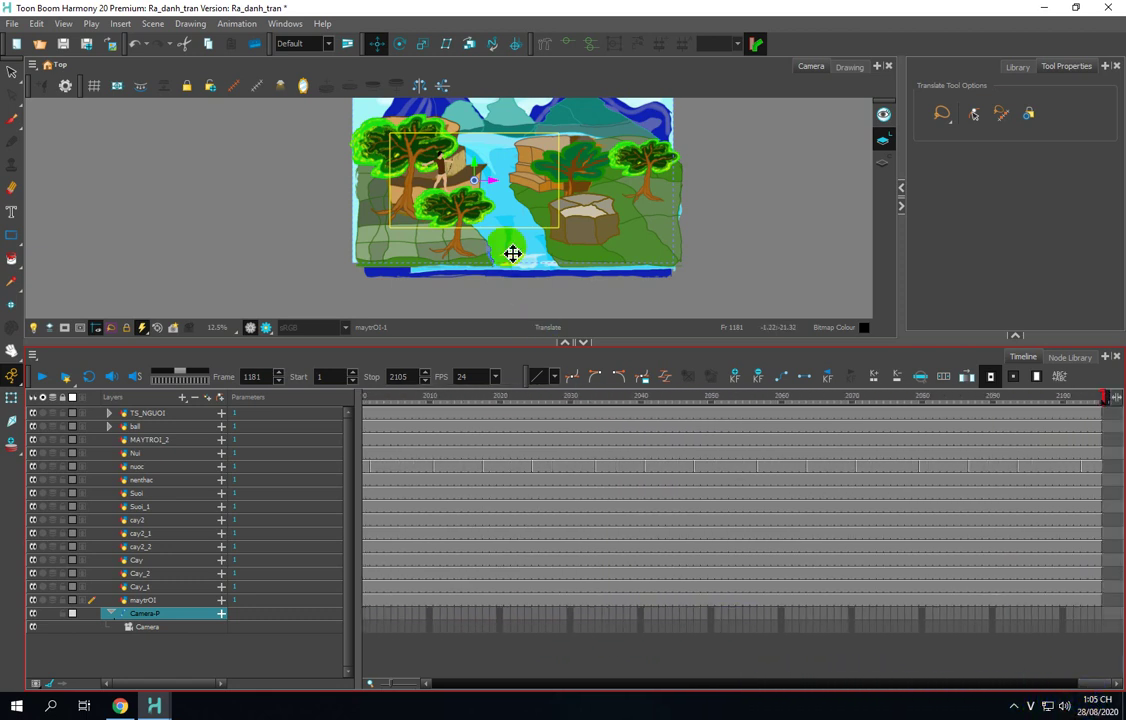
mouse_move(412, 165)
left_mouse_down()
mouse_move(488, 190)
mouse_move(582, 173)
left_mouse_up()
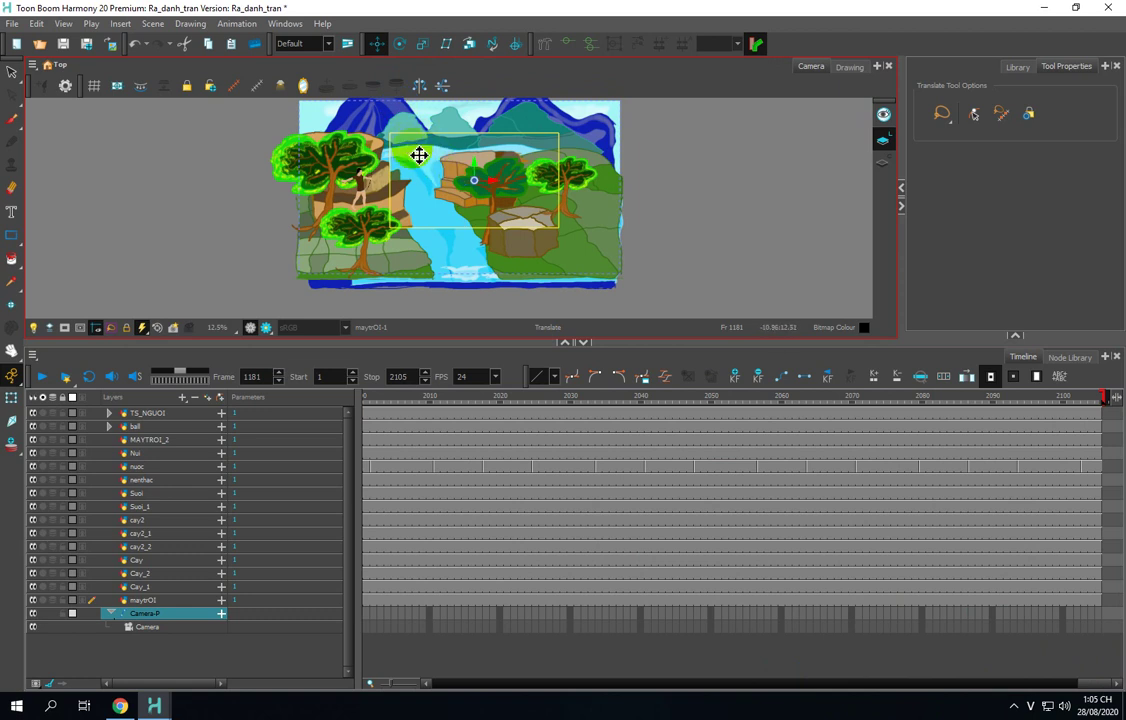
left_click(424, 44)
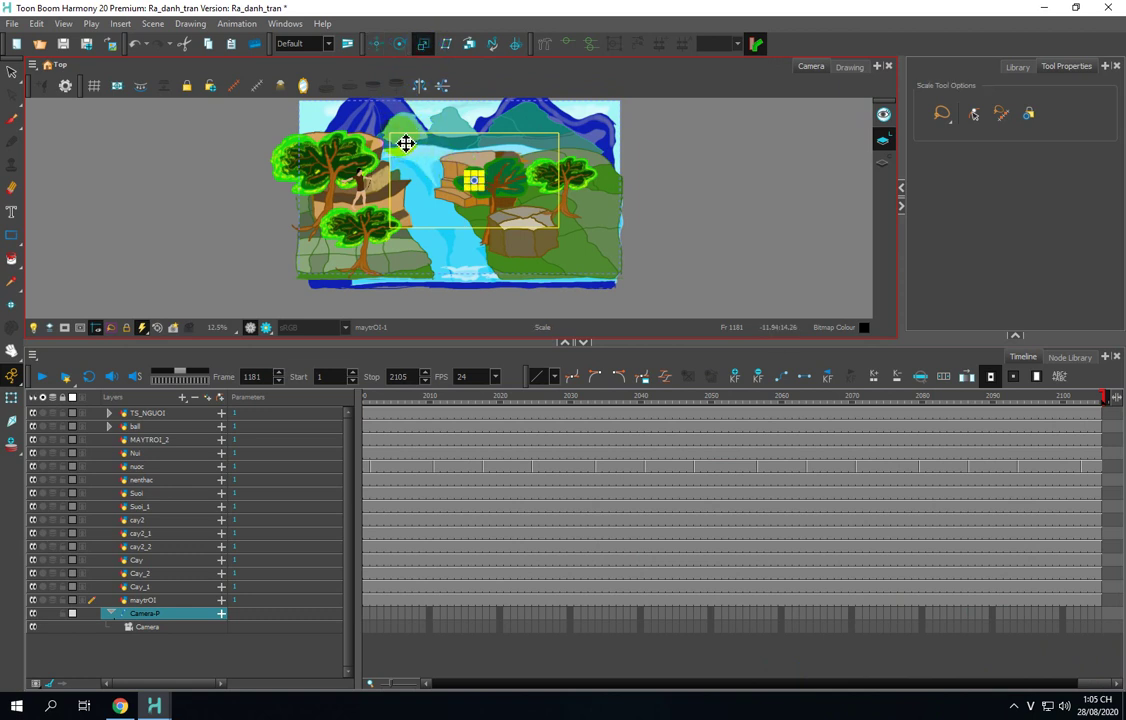
left_click_drag(405, 141, 445, 160)
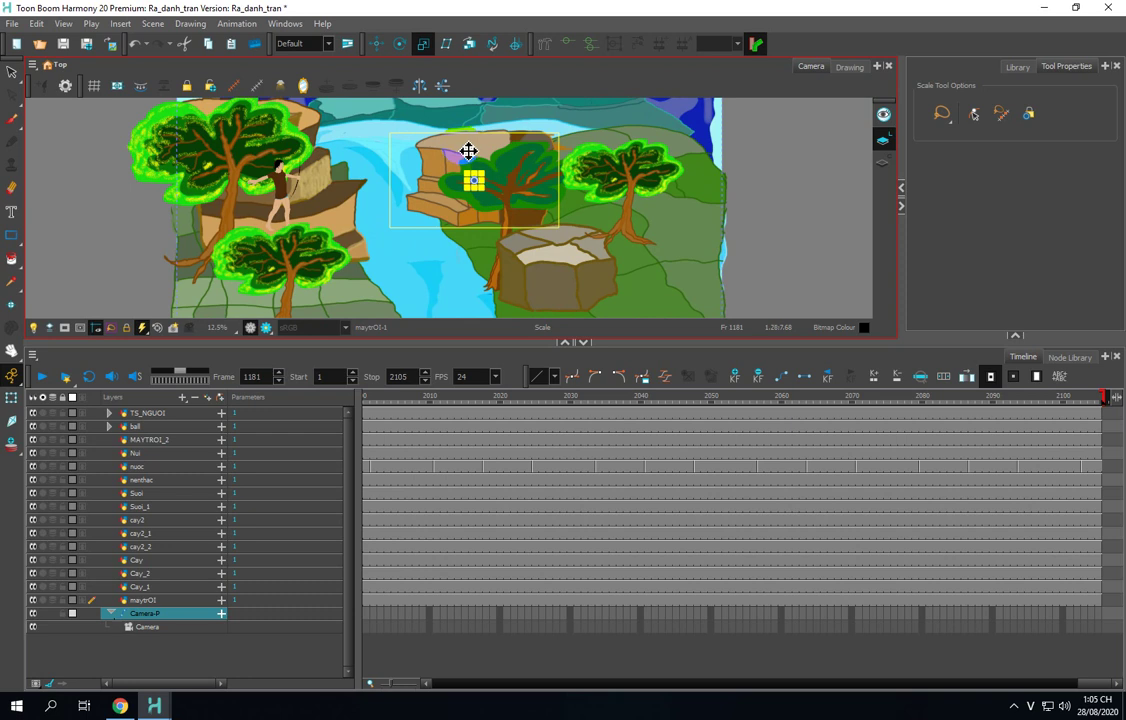
Step: Shrink the camera peg slightly more at frame 1181 and raise it over the stepped rock and dark green tree
left_click(511, 202)
left_click_drag(508, 204, 464, 149)
left_click(378, 45)
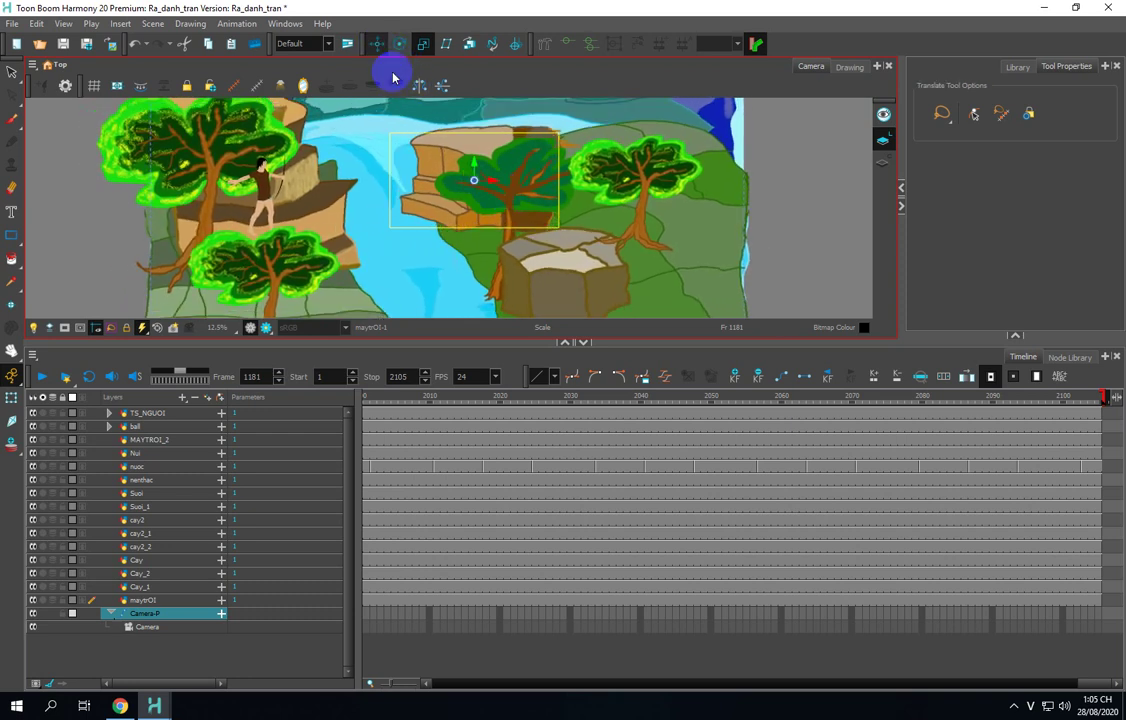
mouse_move(481, 167)
left_mouse_down()
mouse_move(480, 113)
mouse_move(483, 143)
left_mouse_up()
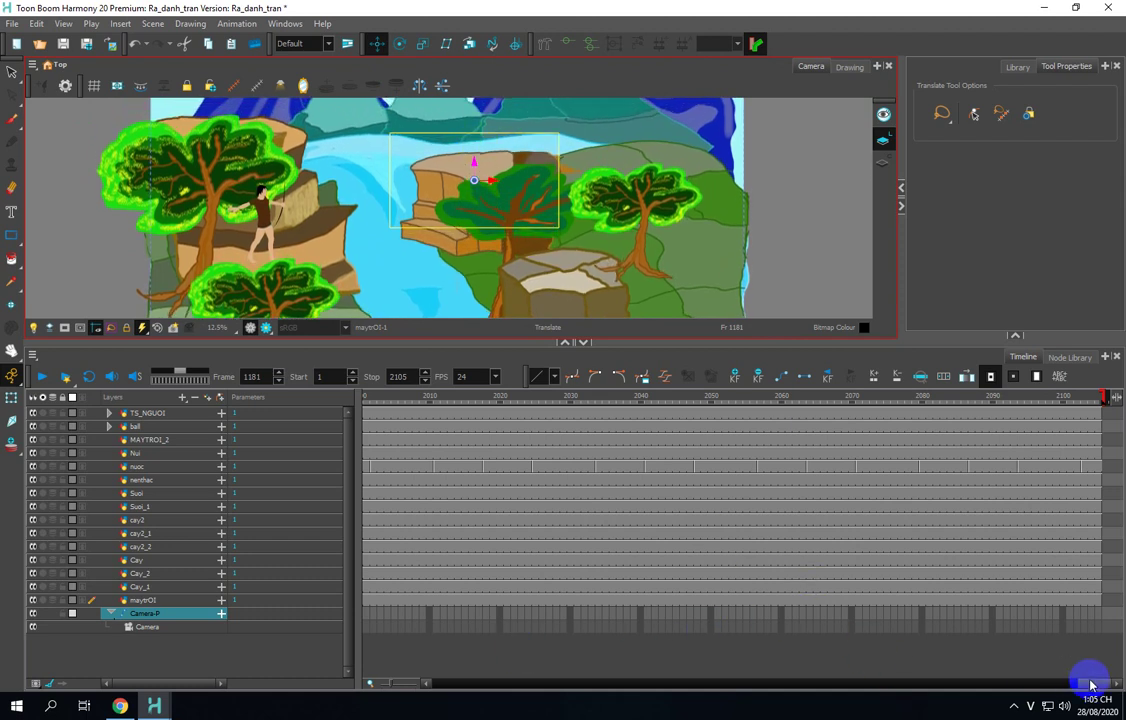
Step: Play the scene from frame 1 to review the full camera zoom
left_click_drag(1090, 685, 440, 680)
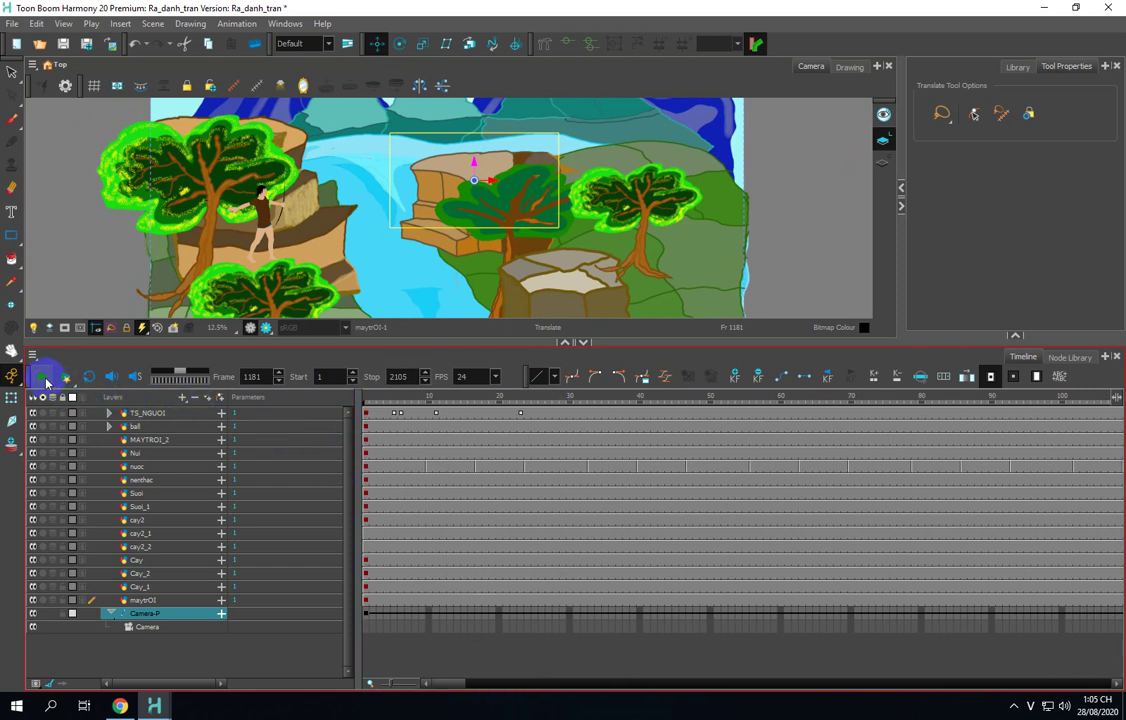
left_click(42, 377)
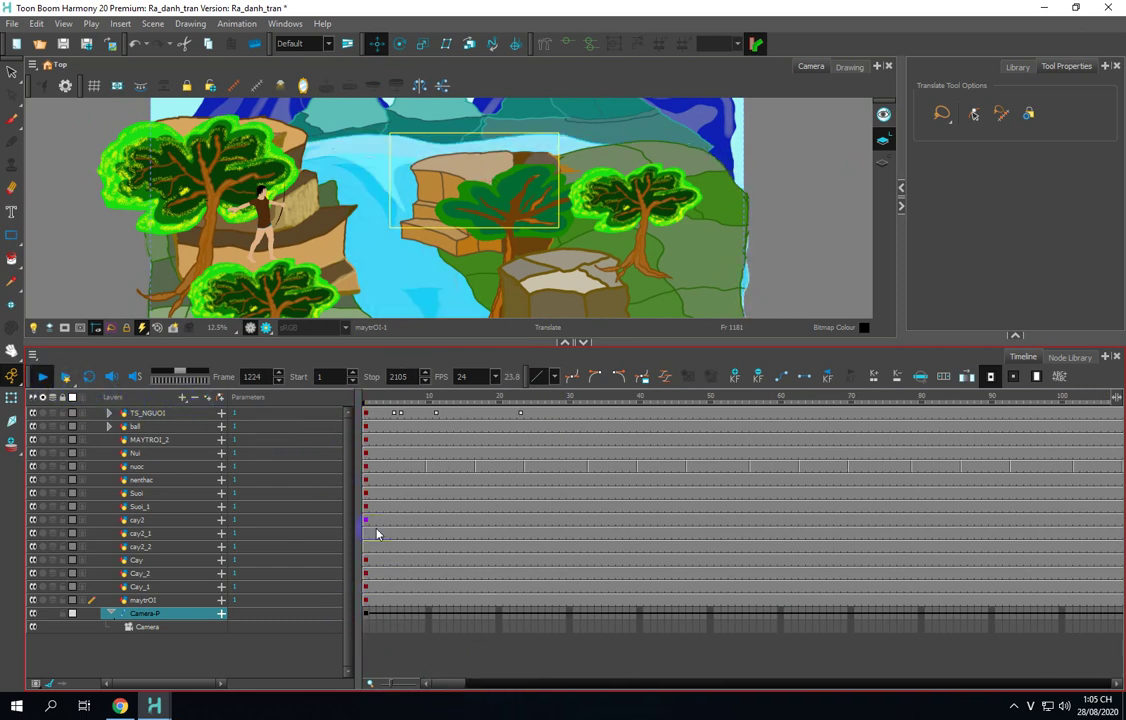
left_click(365, 399)
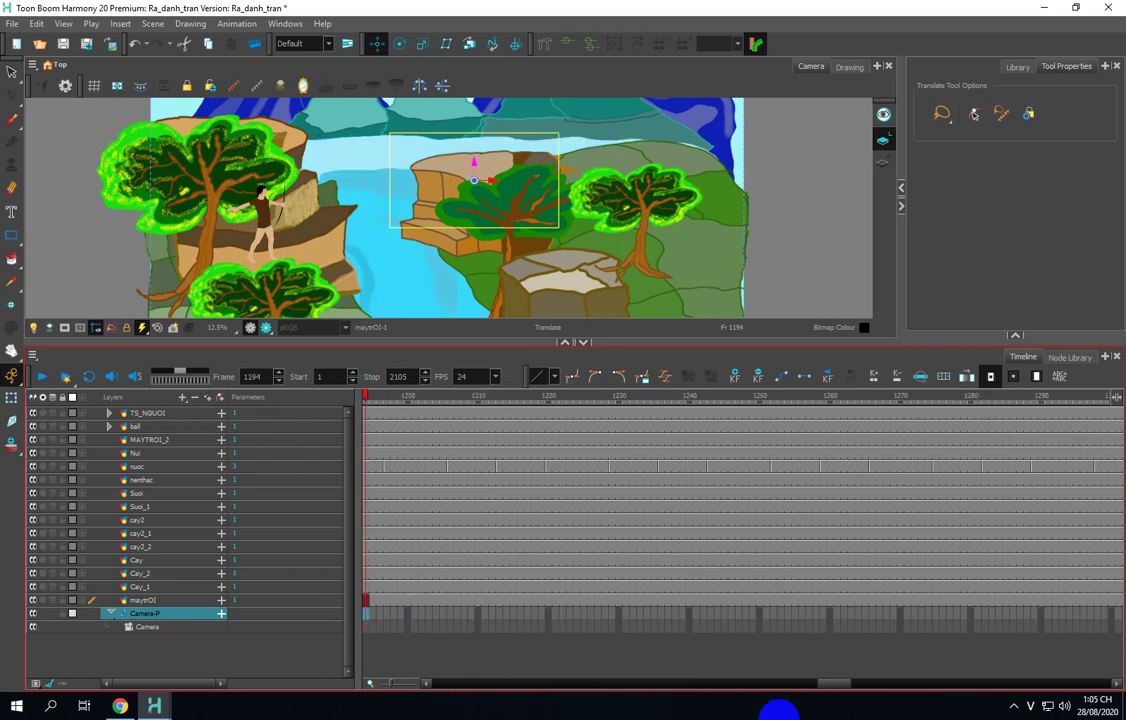
left_click_drag(862, 684, 434, 672)
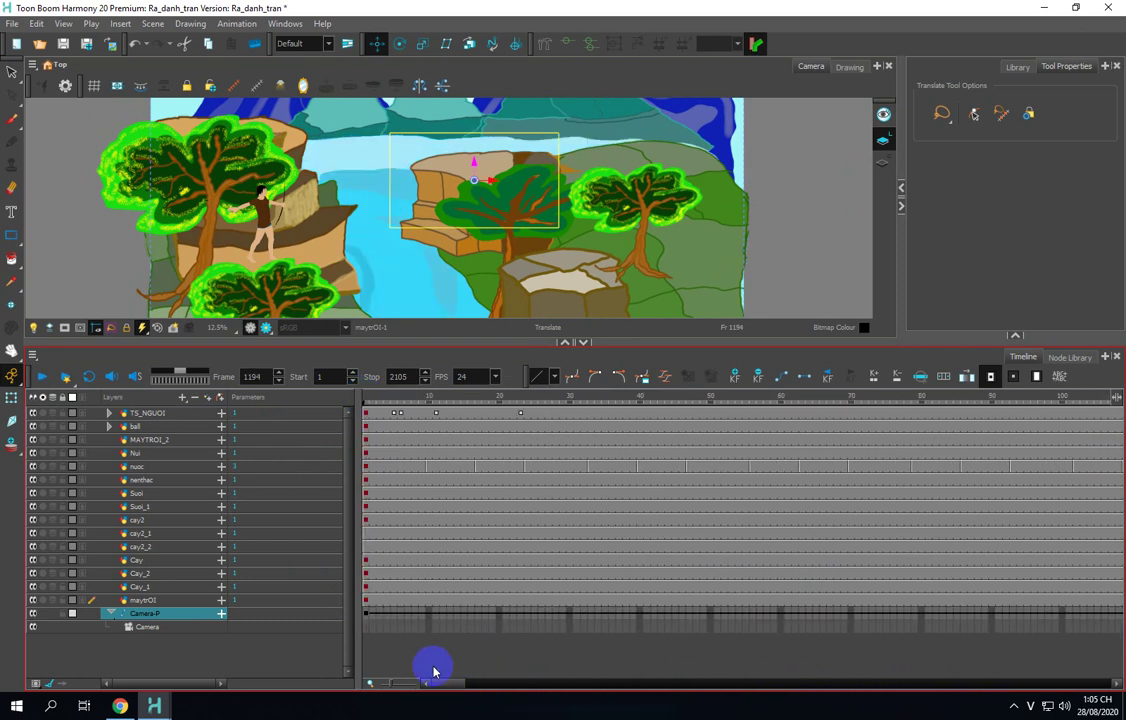
left_click(368, 415)
left_click(366, 399)
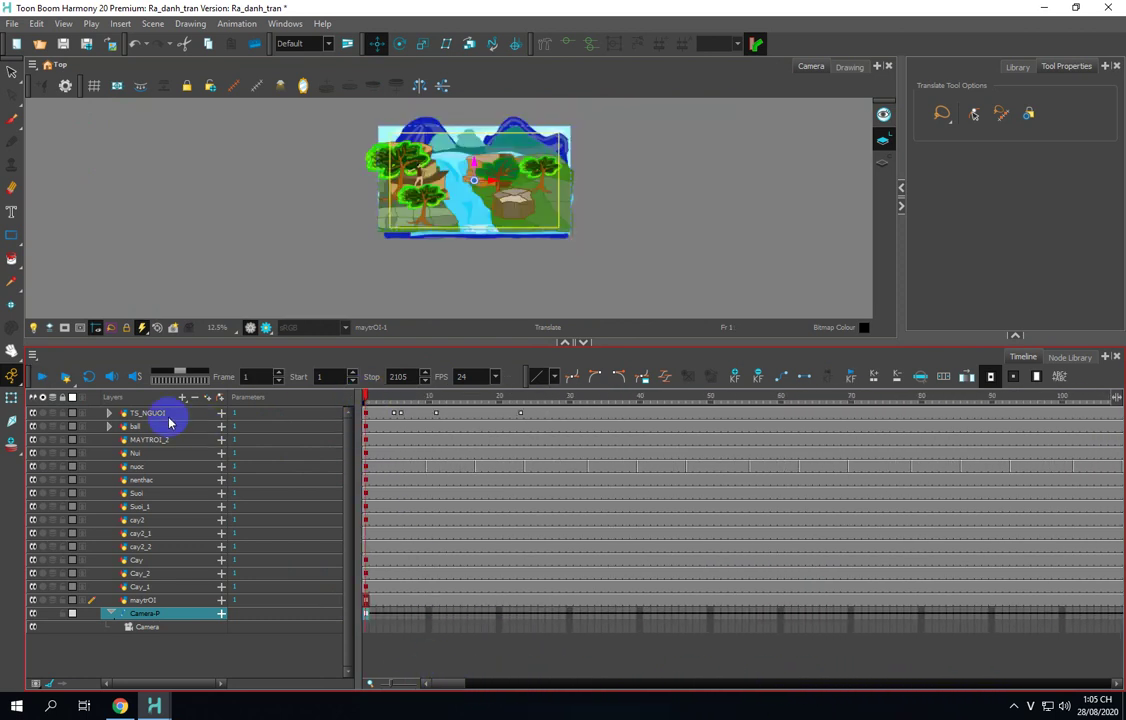
left_click(41, 377)
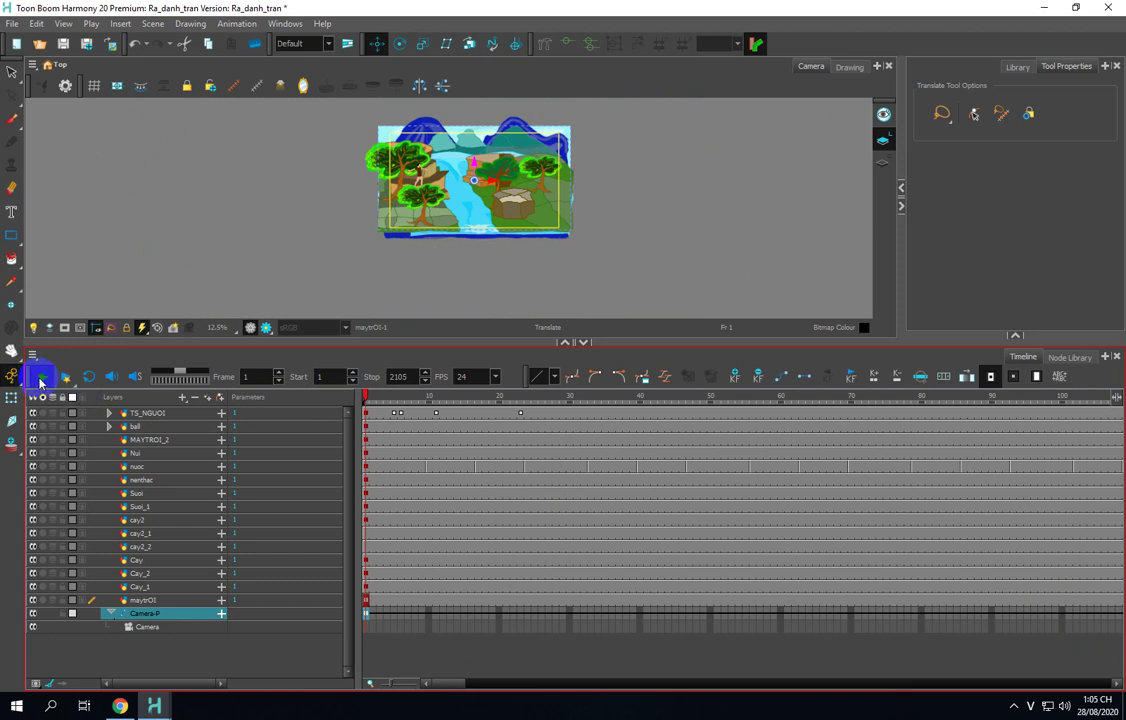
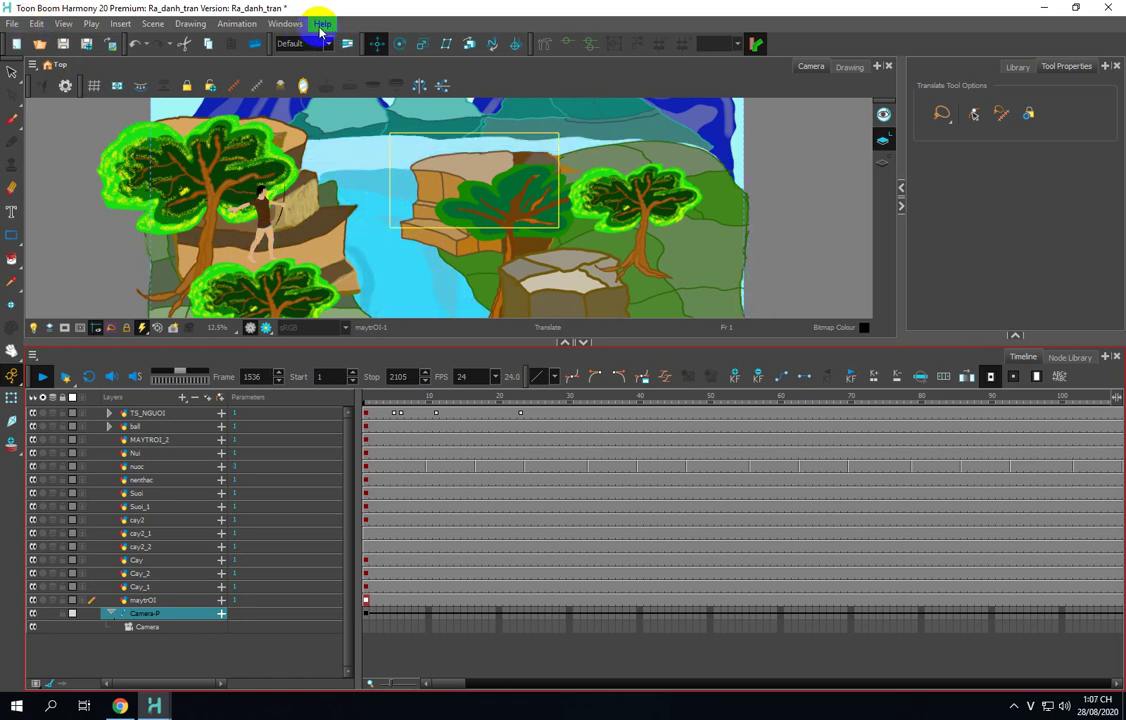
Step: Enlarge the camera view's height above the timeline and save the scene
key("ctrl+s")
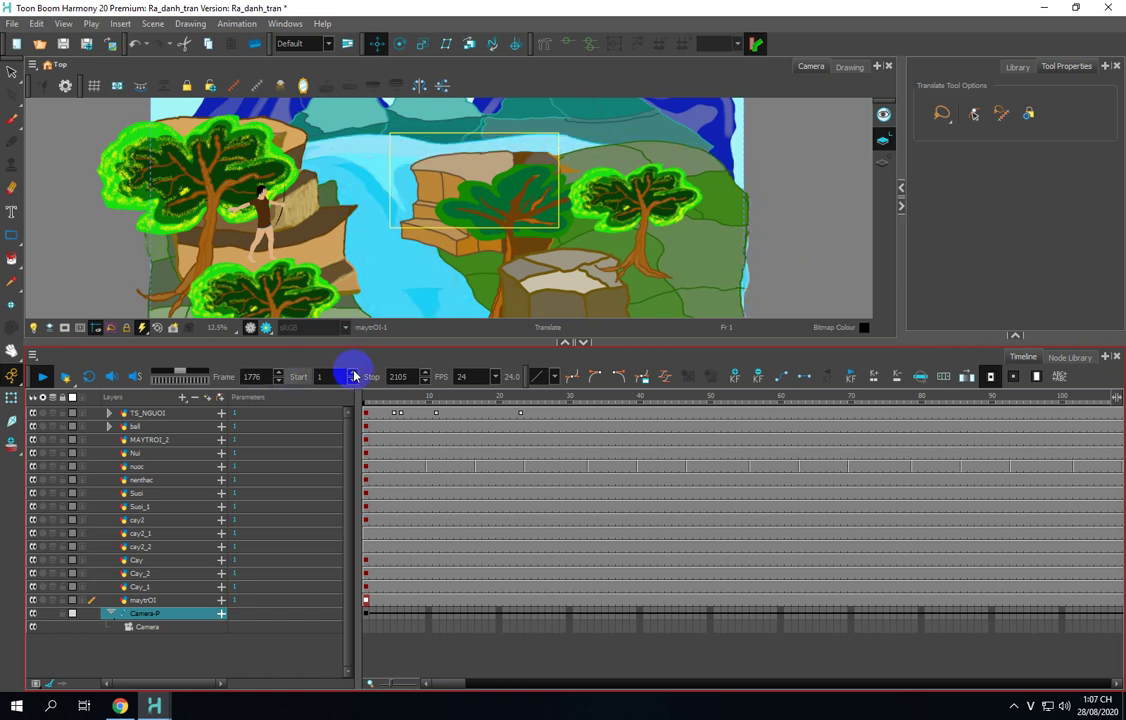
left_click_drag(393, 344, 410, 407)
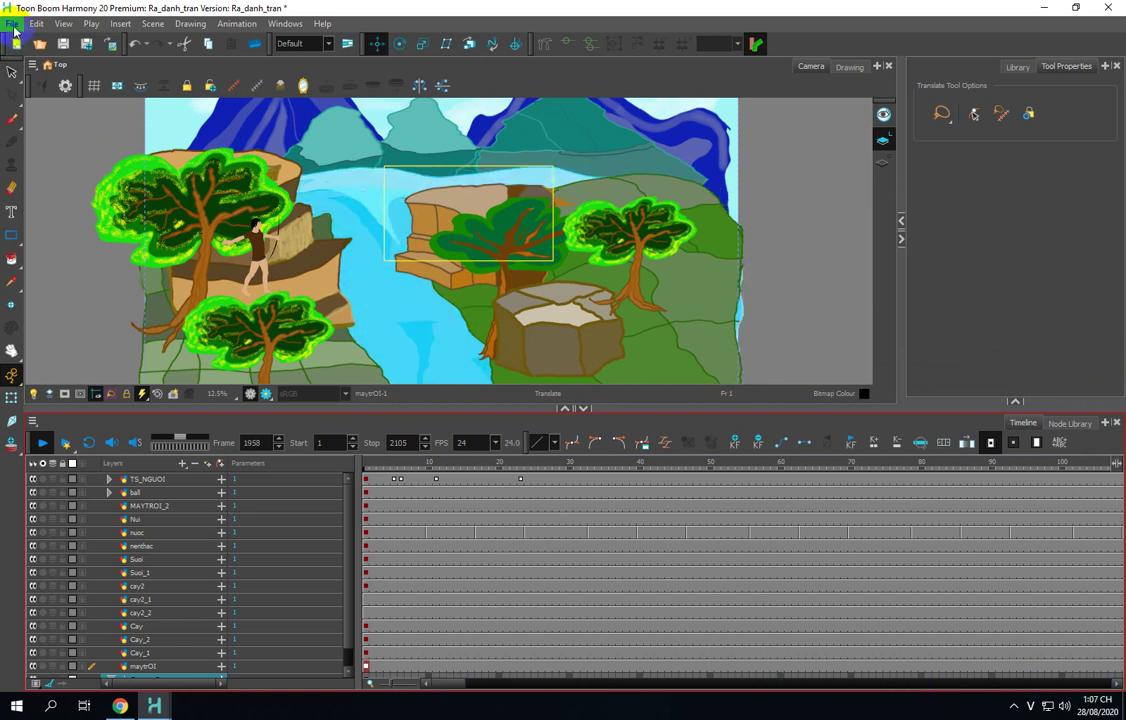
left_click(13, 29)
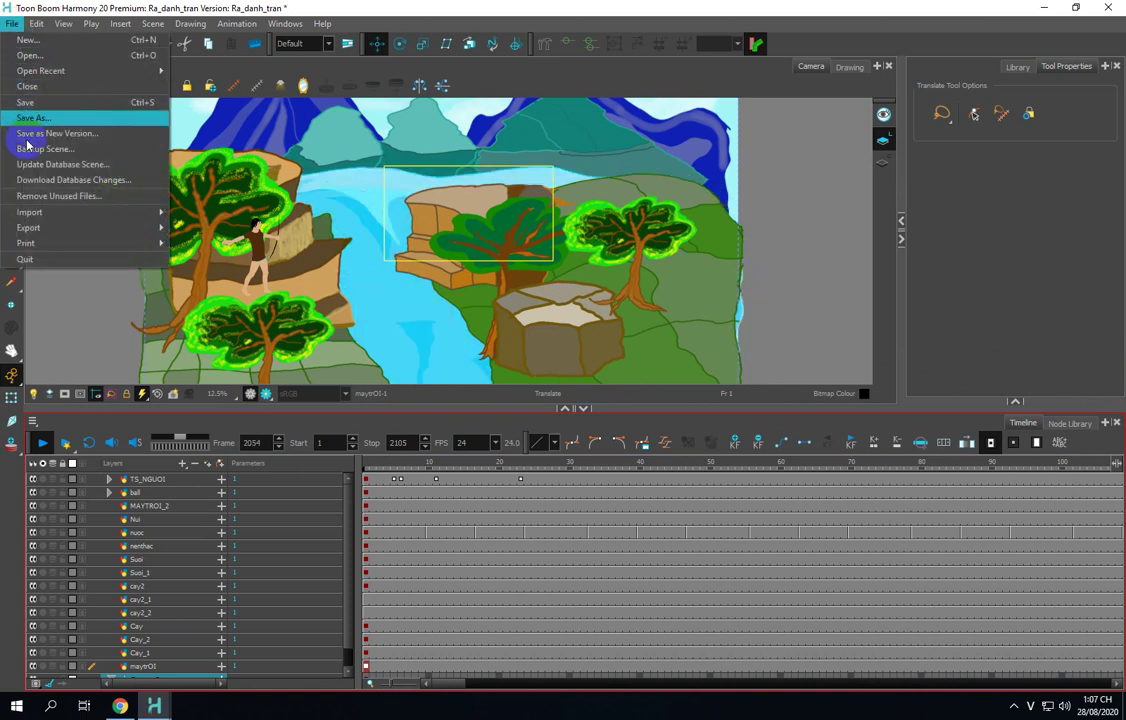
left_click(44, 228)
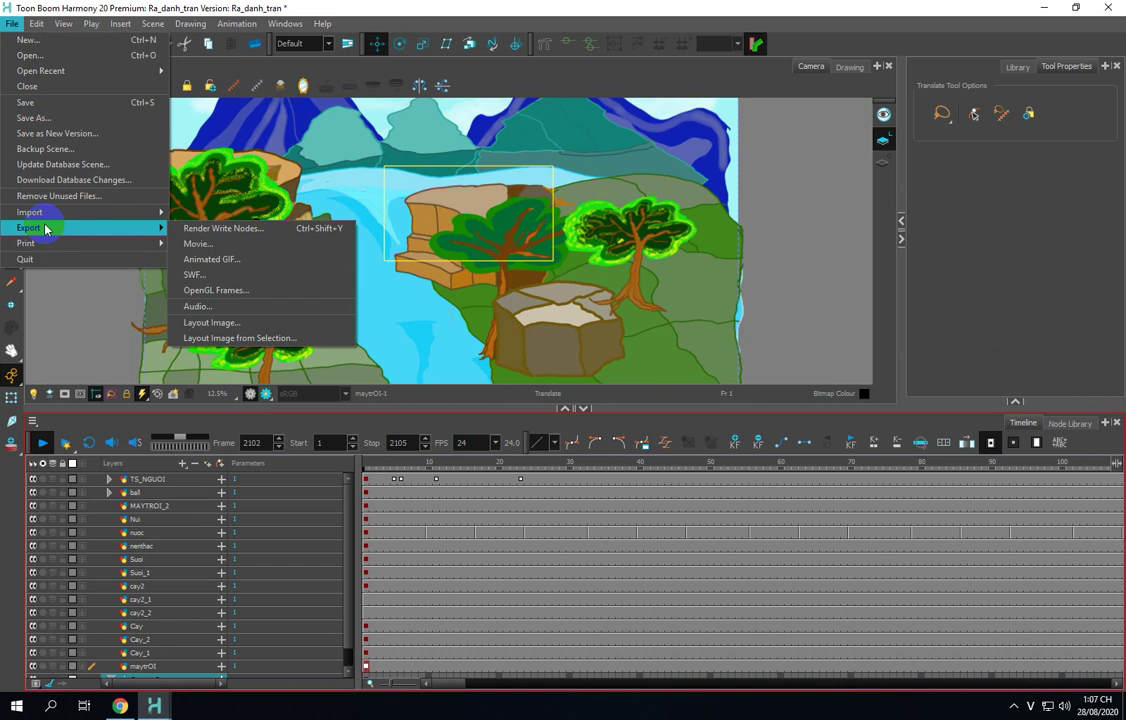
left_click(100, 425)
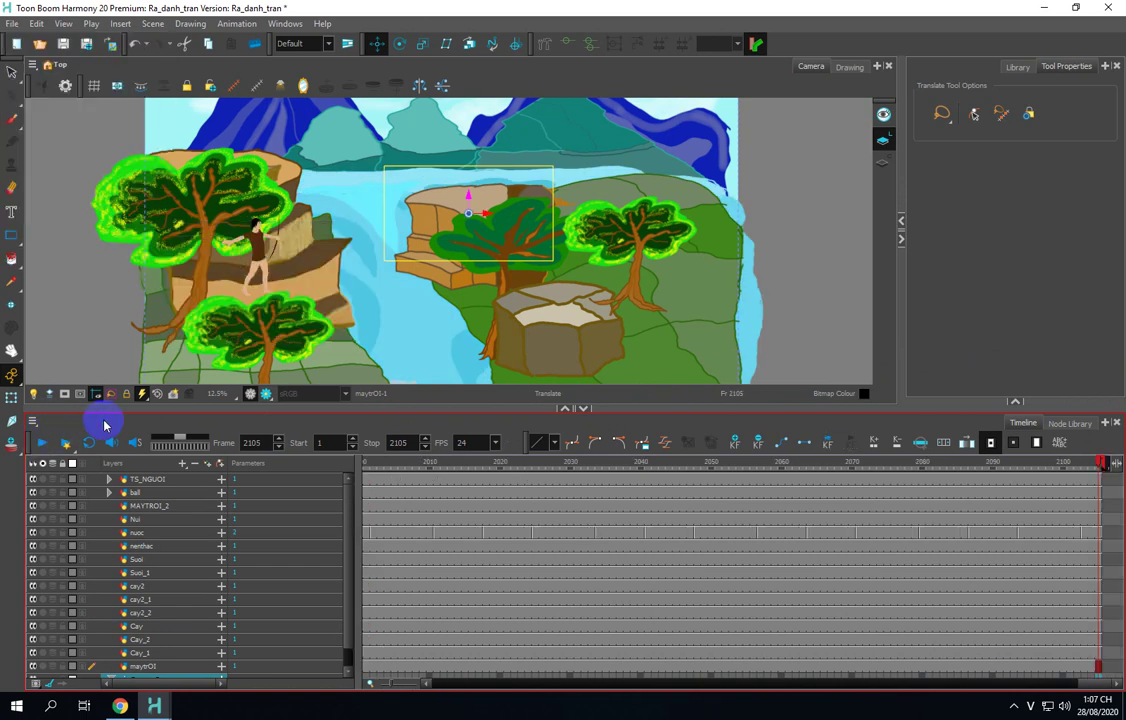
left_click(11, 26)
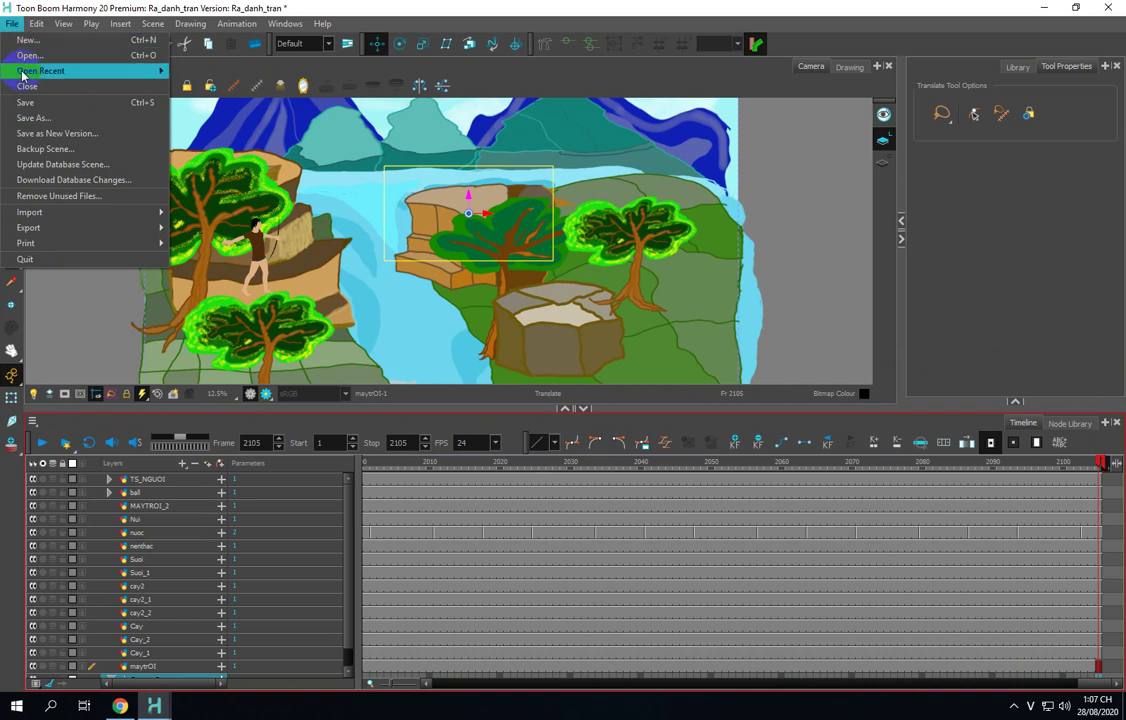
left_click(51, 105)
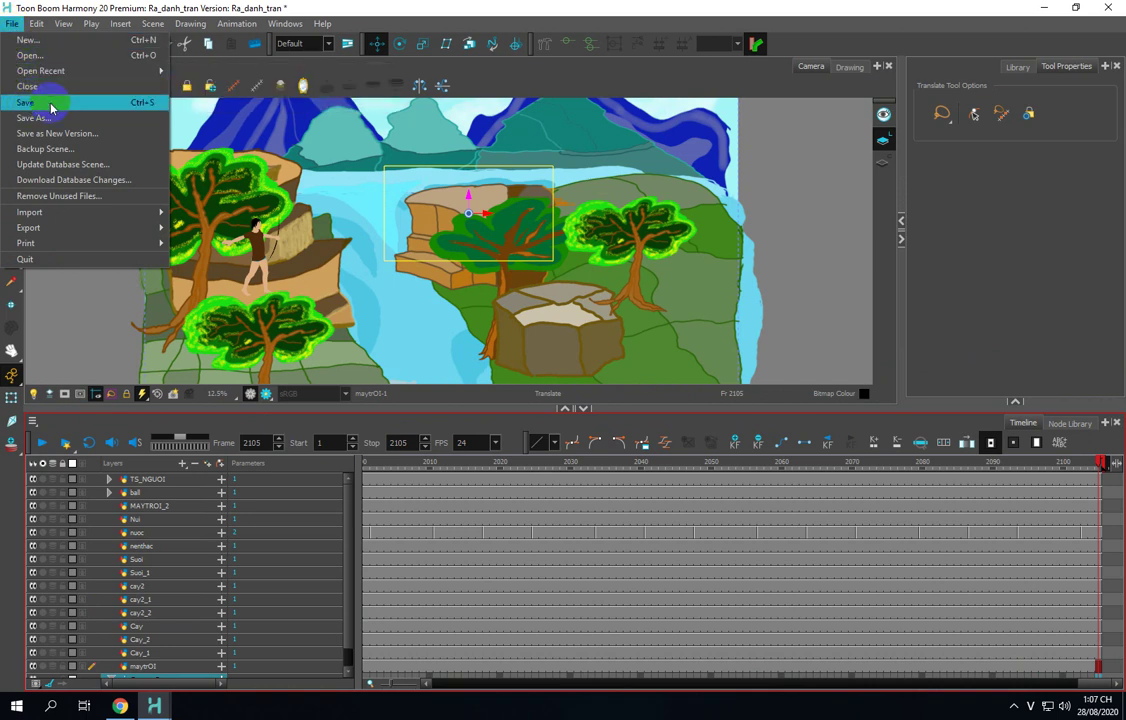
left_click(12, 23)
mouse_move(75, 213)
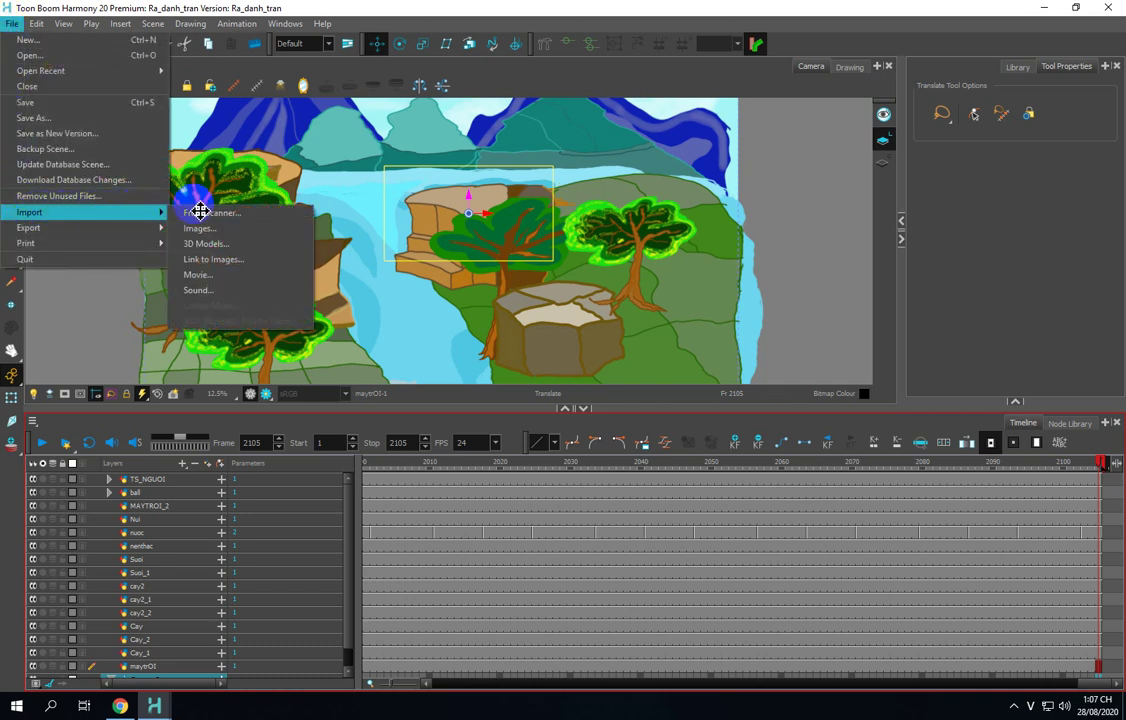
left_click(210, 274)
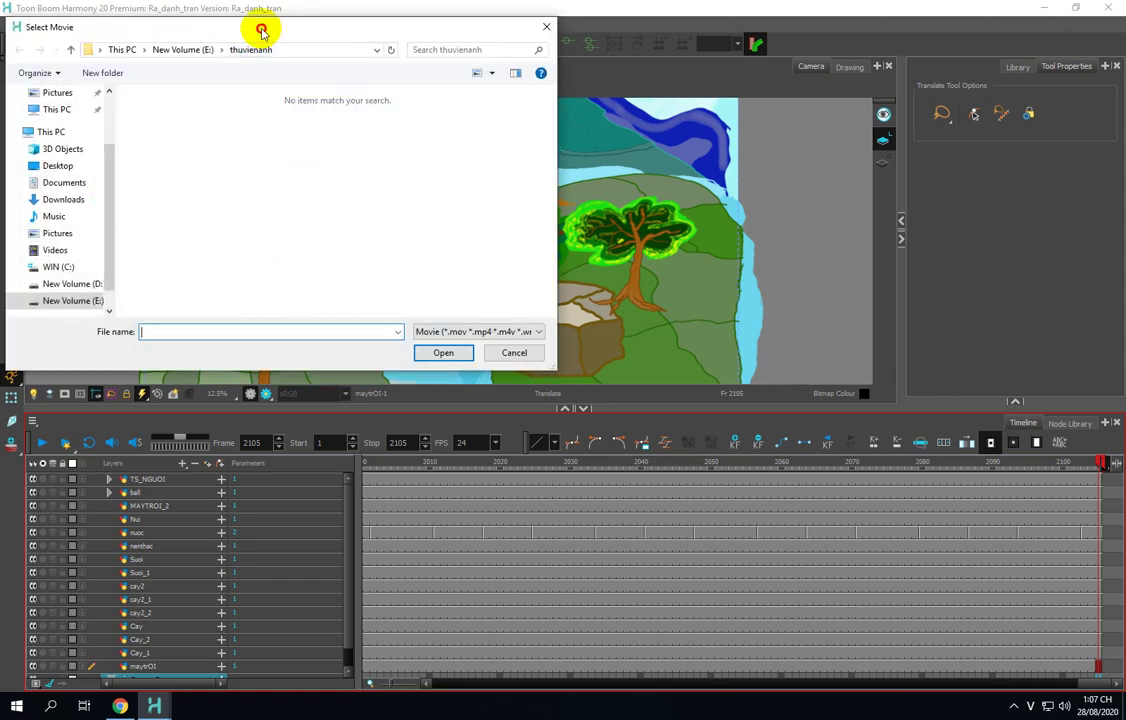
left_click_drag(271, 30, 479, 35)
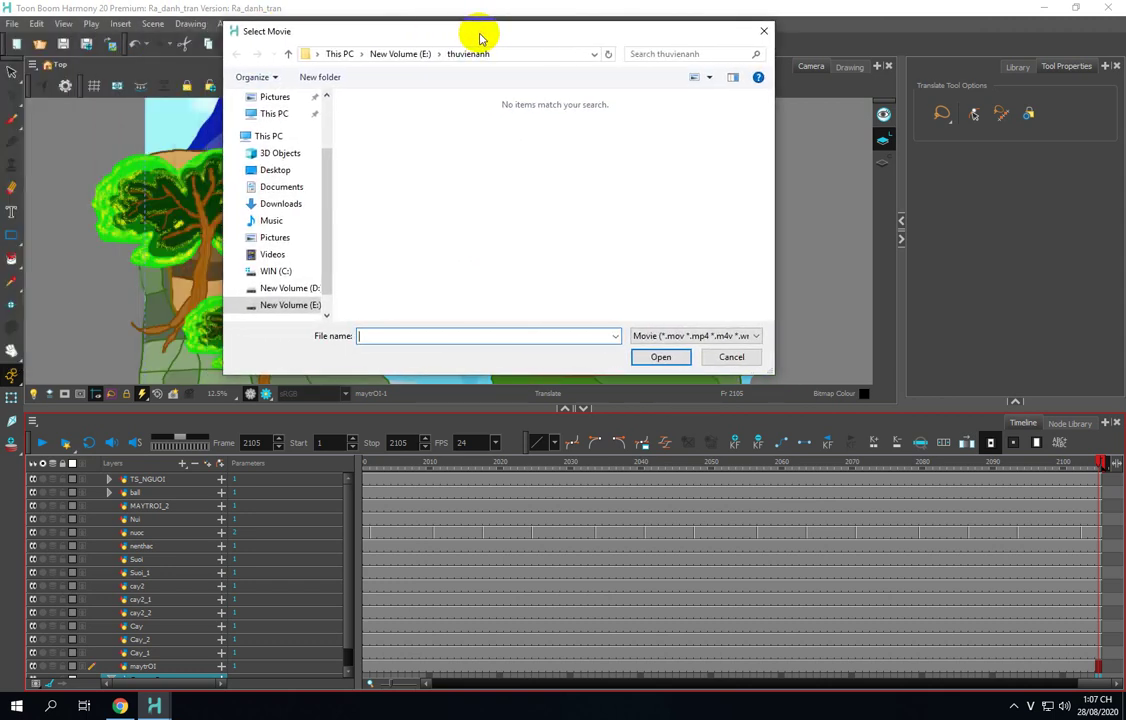
left_click(714, 356)
Step: Start a movie export of the scene with QuickTime Movie (*.mov) as the video format
left_click(18, 25)
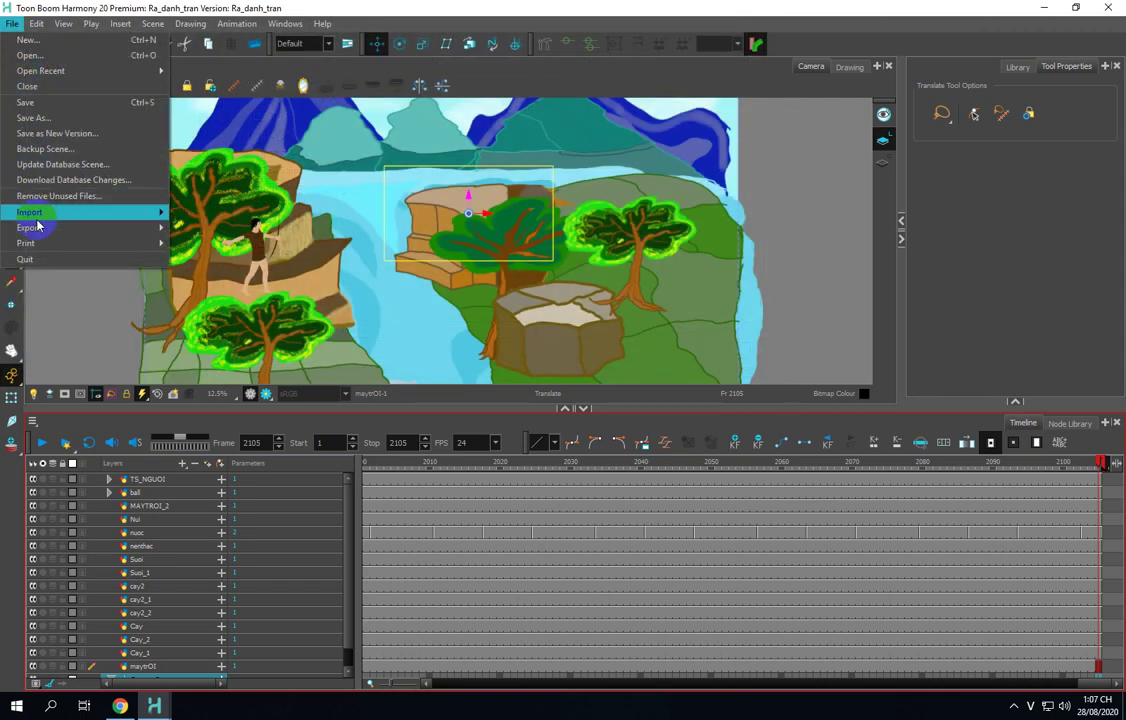
mouse_move(118, 227)
left_click(195, 243)
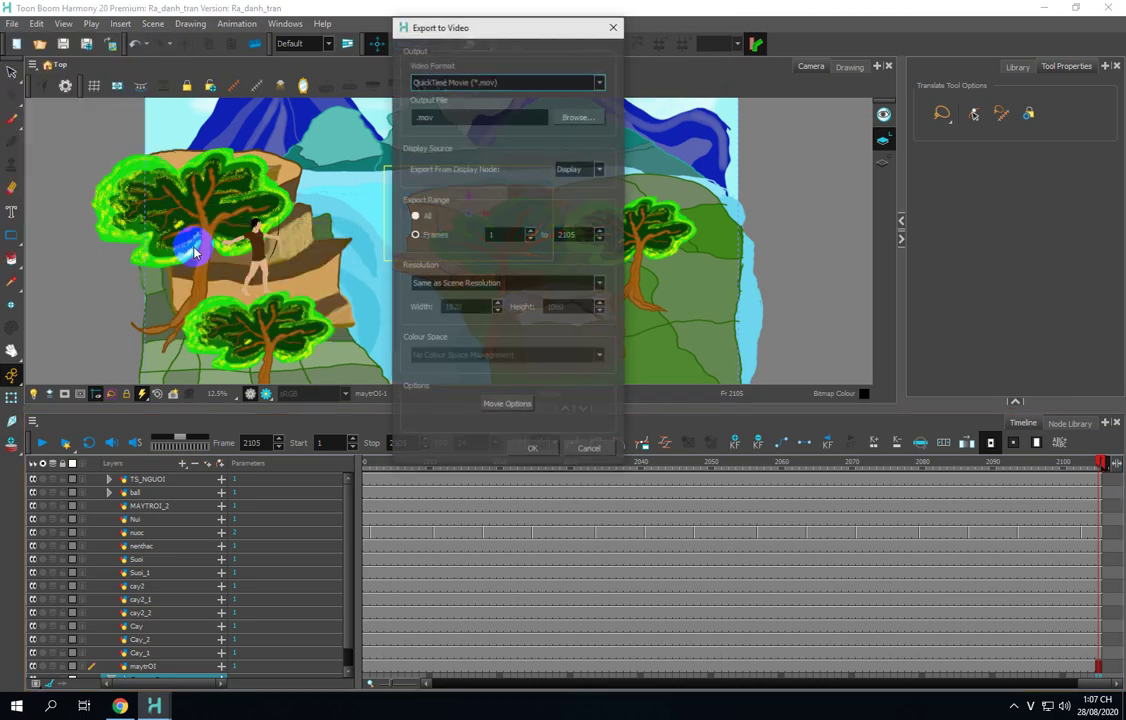
left_click(442, 85)
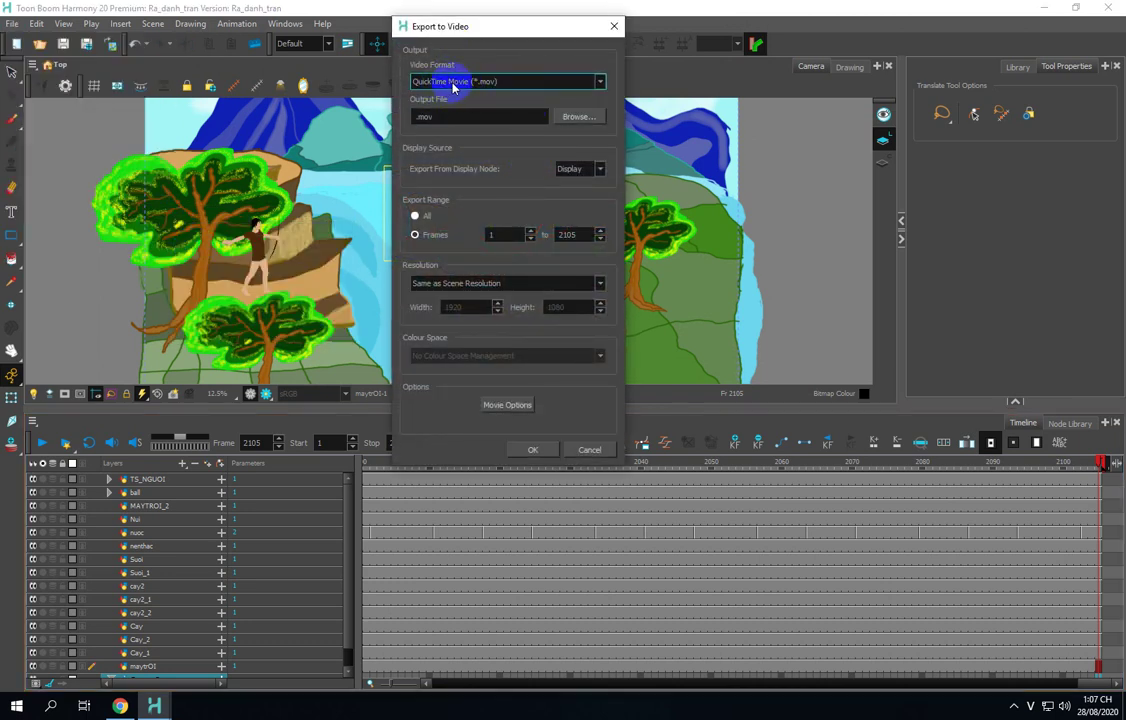
left_click(597, 82)
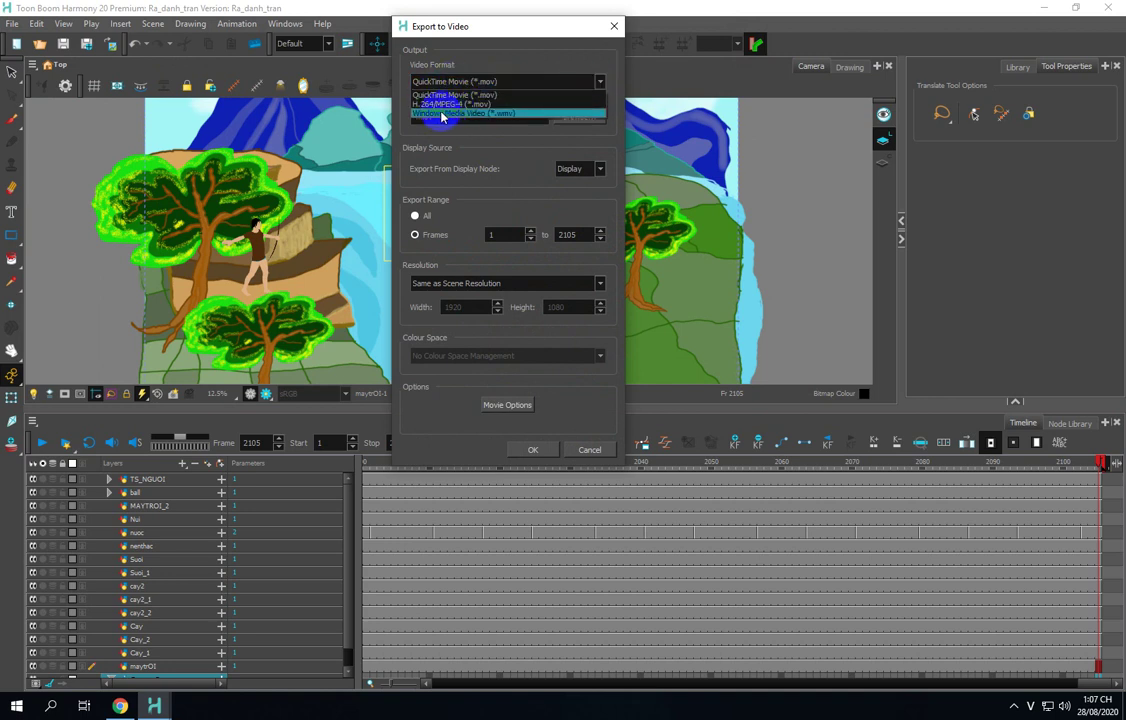
left_click(440, 106)
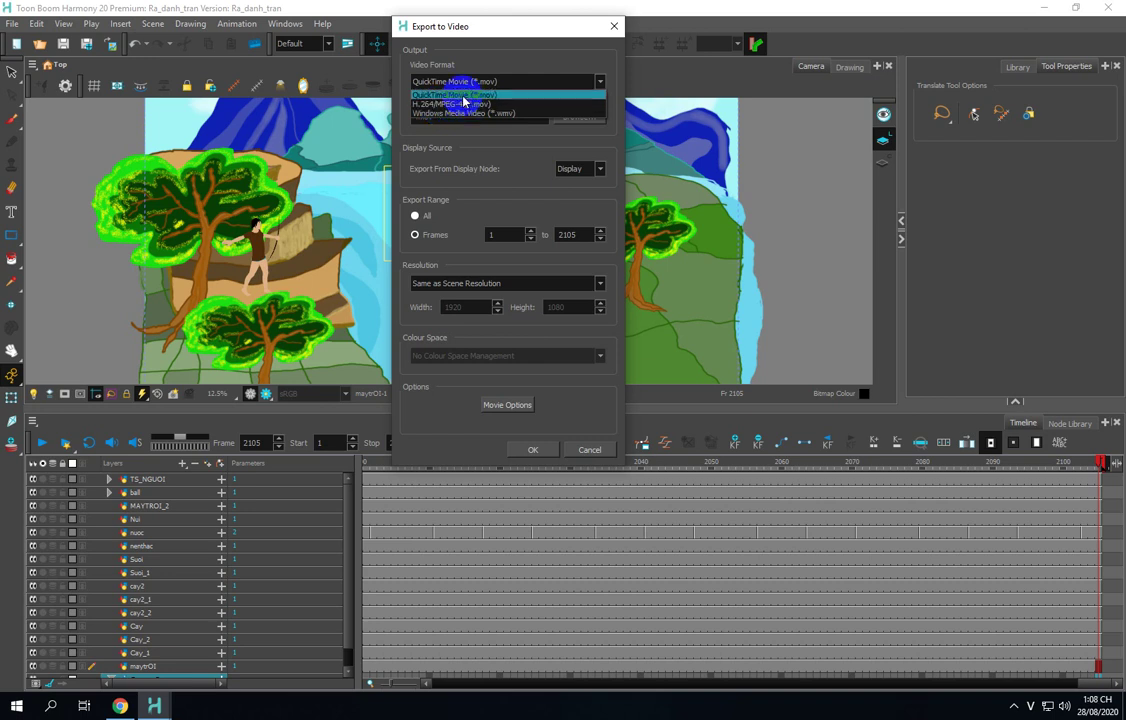
left_click(462, 95)
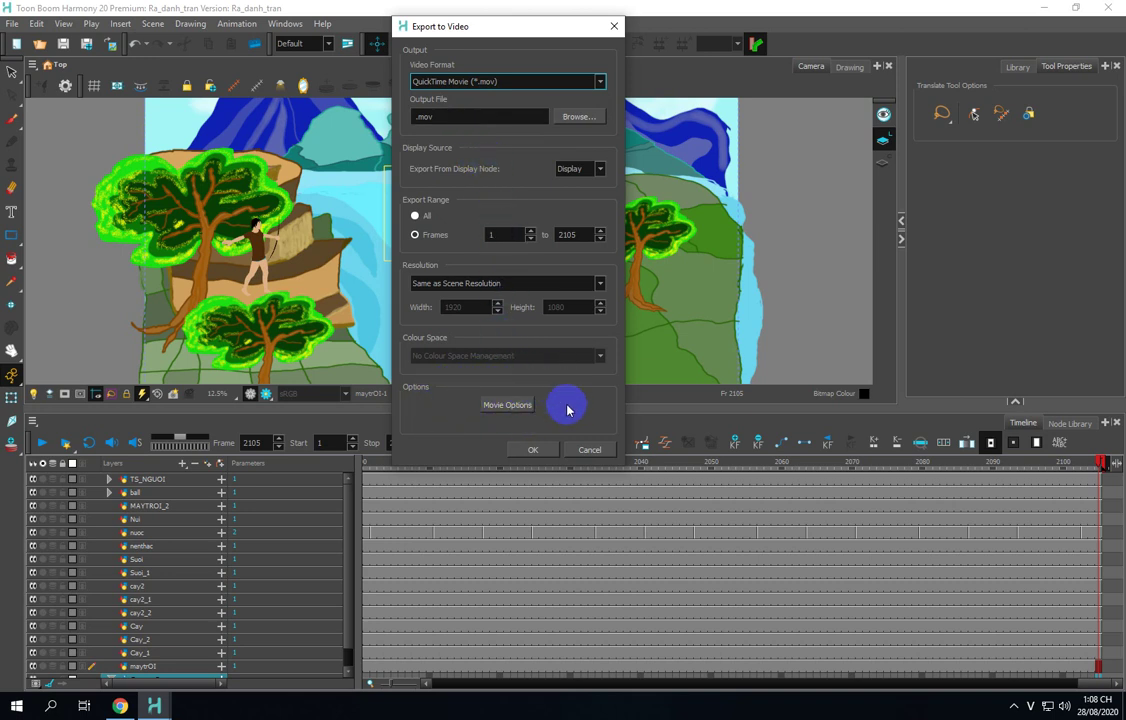
Step: Set the exported movie's H.264 video compression to Best quality with Best quality (Multi-pass) encoding
left_click(500, 412)
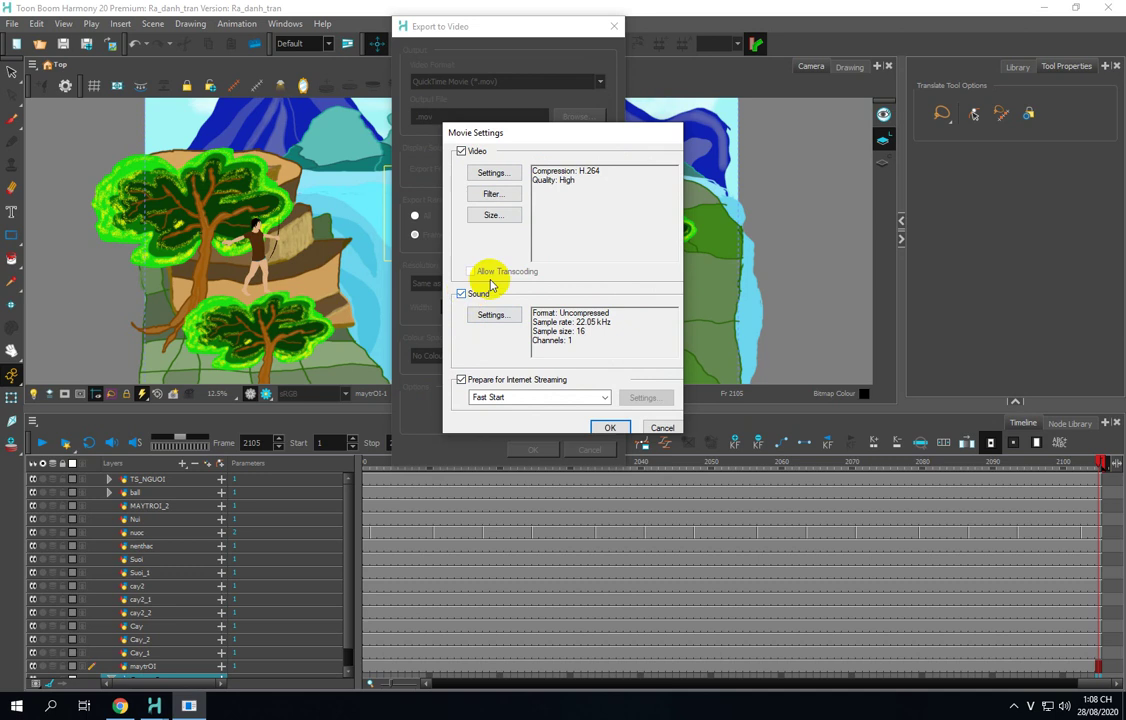
left_click(463, 151)
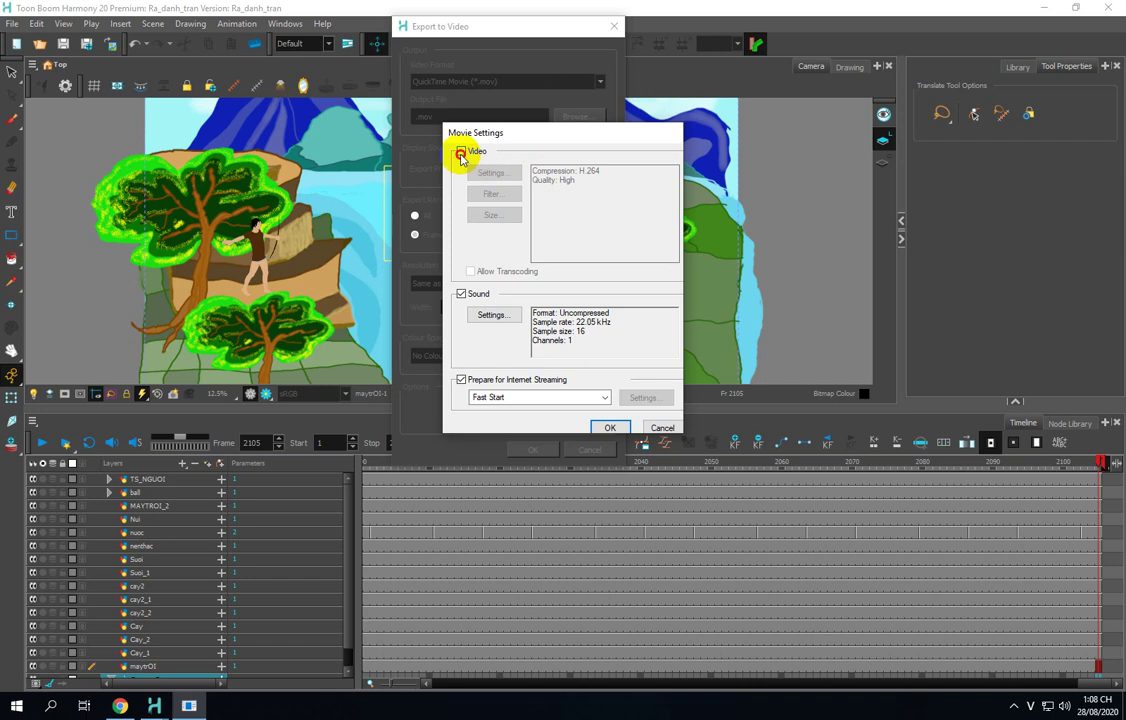
left_click(461, 151)
left_click(487, 172)
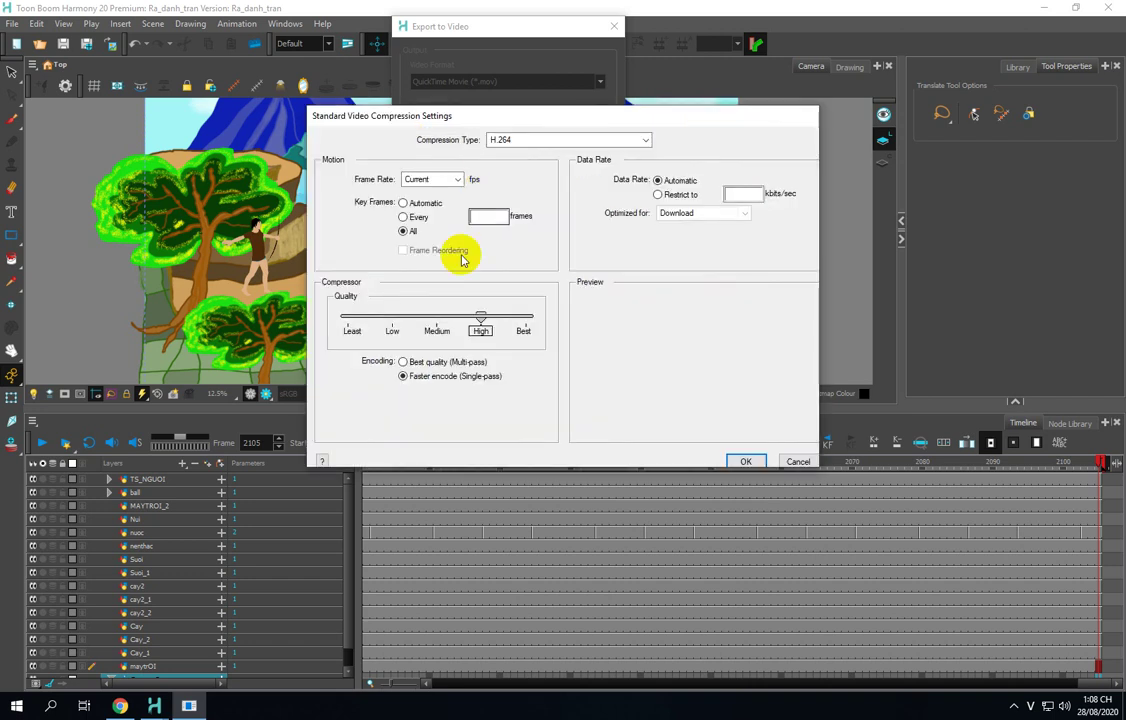
left_click_drag(481, 317, 533, 318)
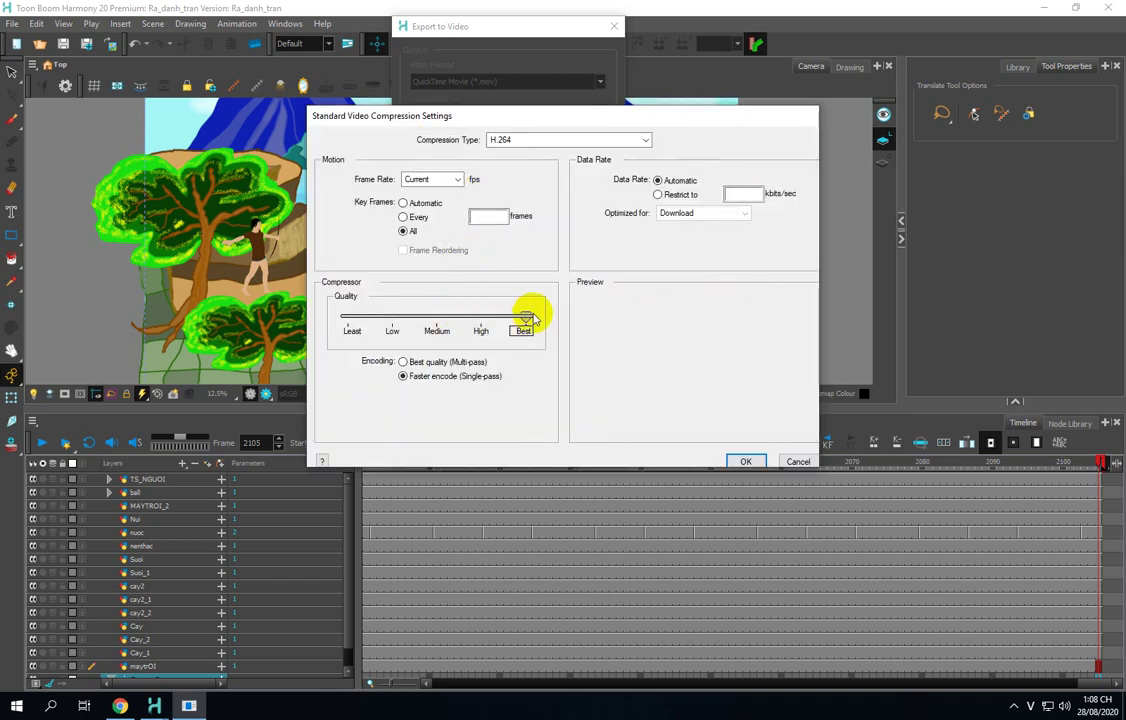
left_click(403, 362)
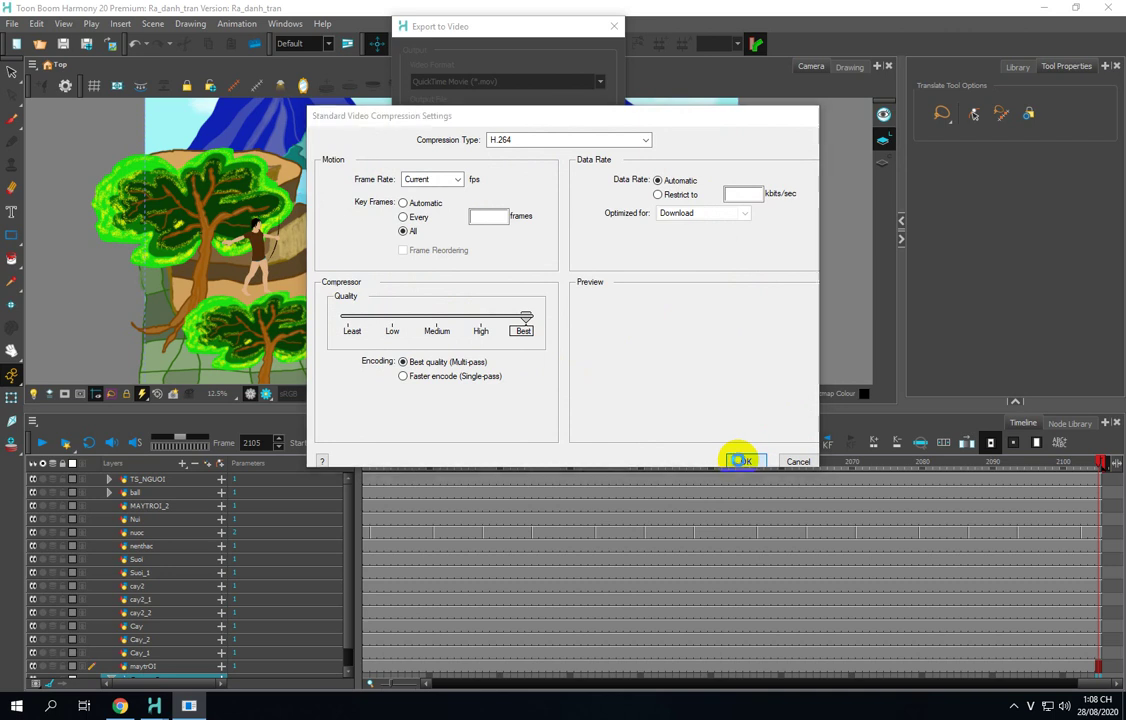
left_click(741, 462)
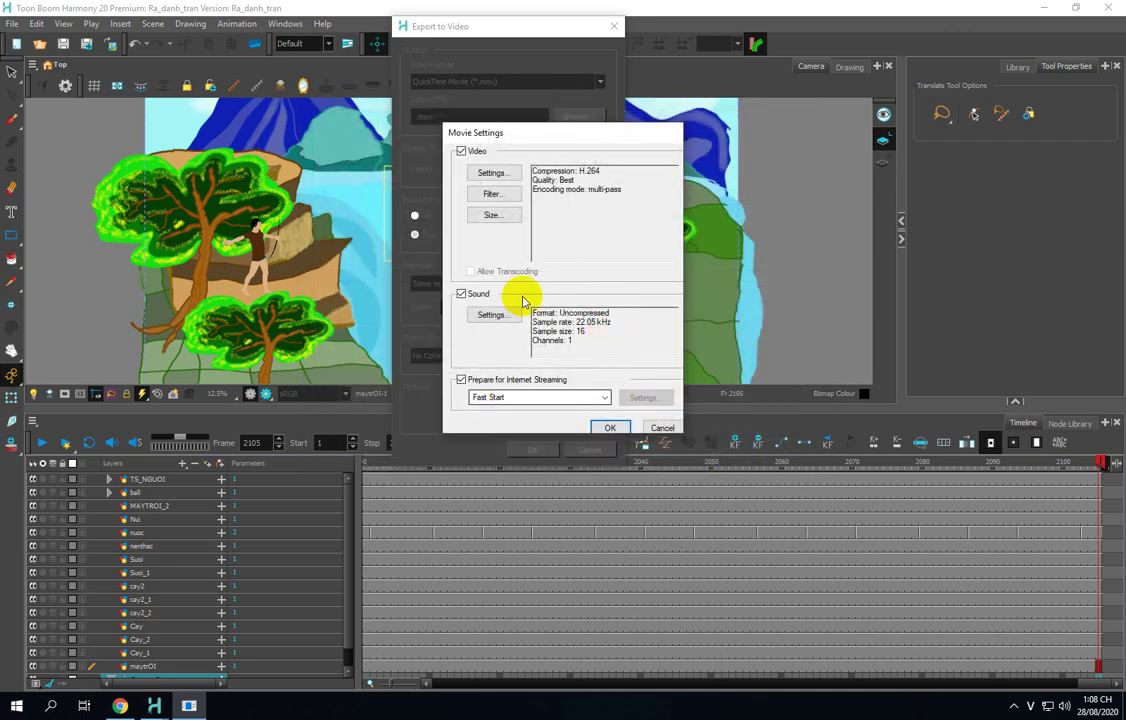
left_click(609, 429)
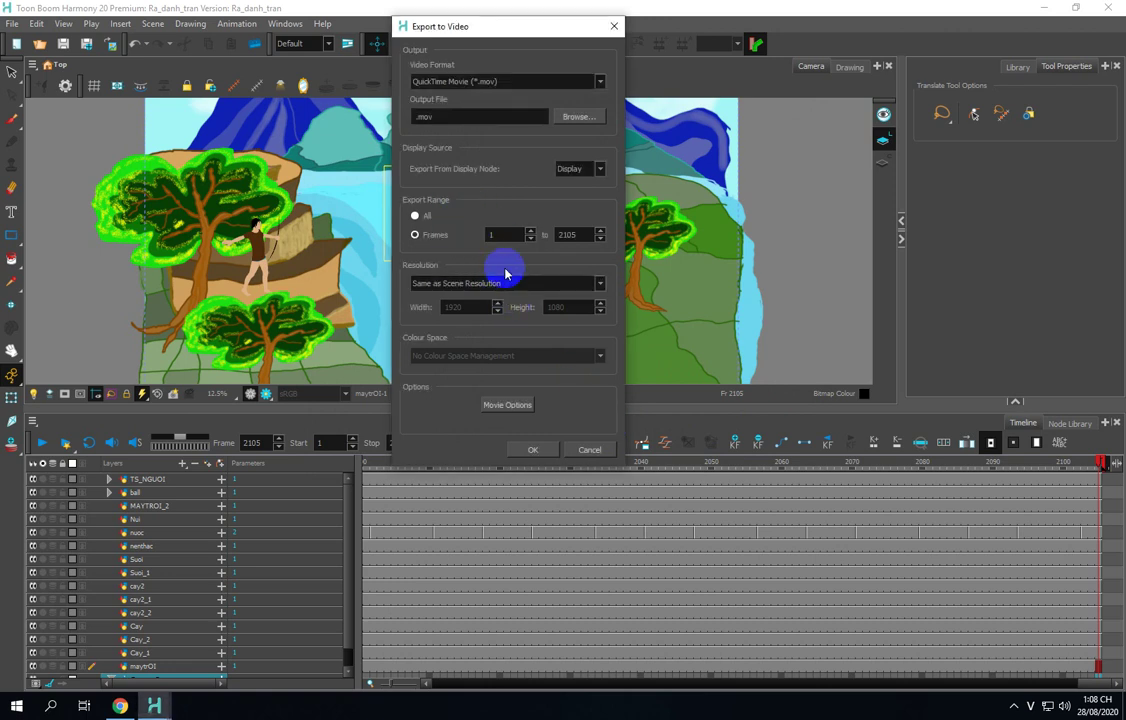
Step: Try to export frames 1 to 2105 as a movie without specifying an output file
left_click(416, 235)
double_click(495, 234)
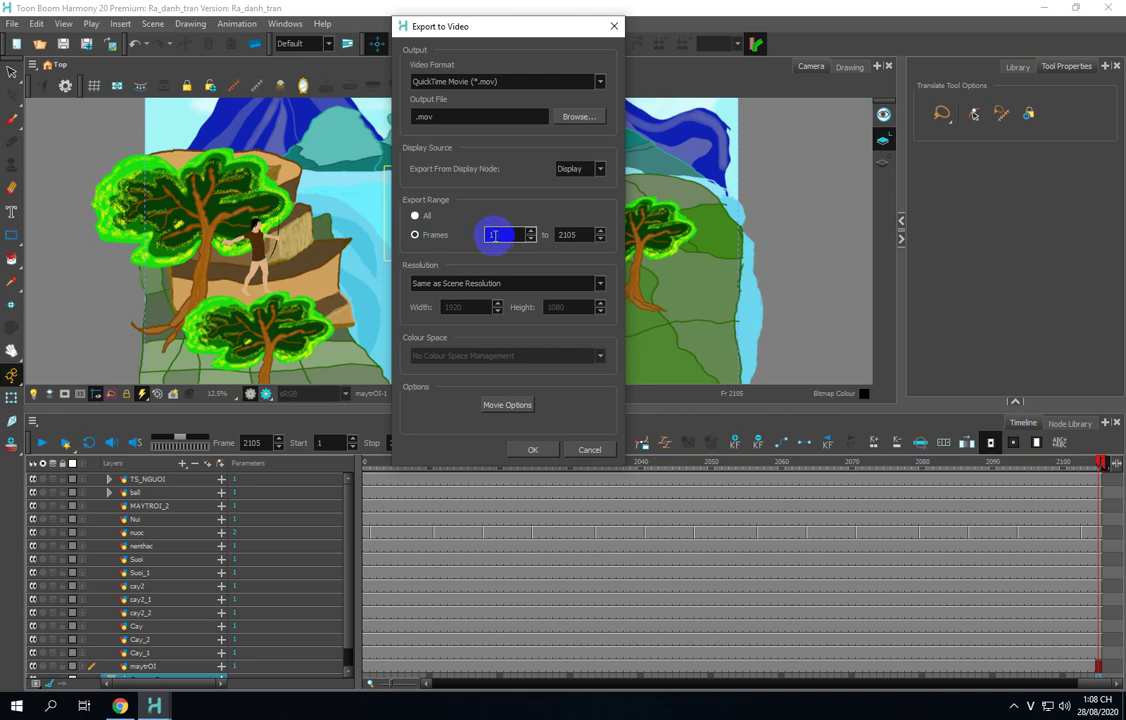
double_click(566, 236)
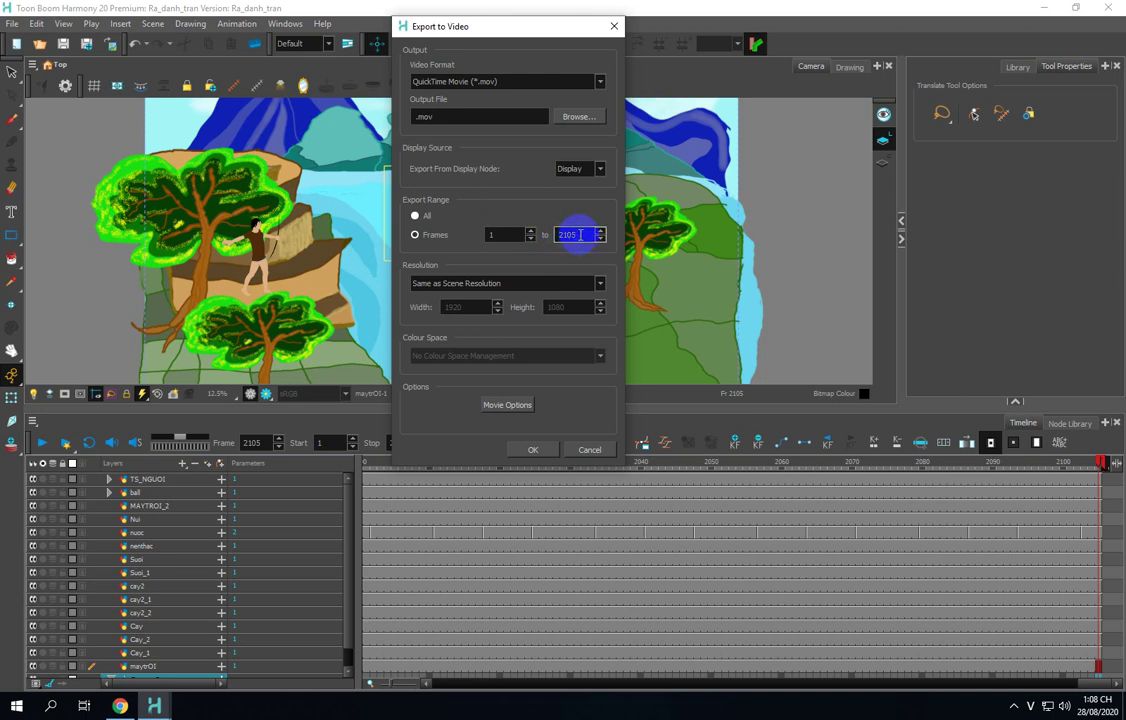
left_click(580, 234)
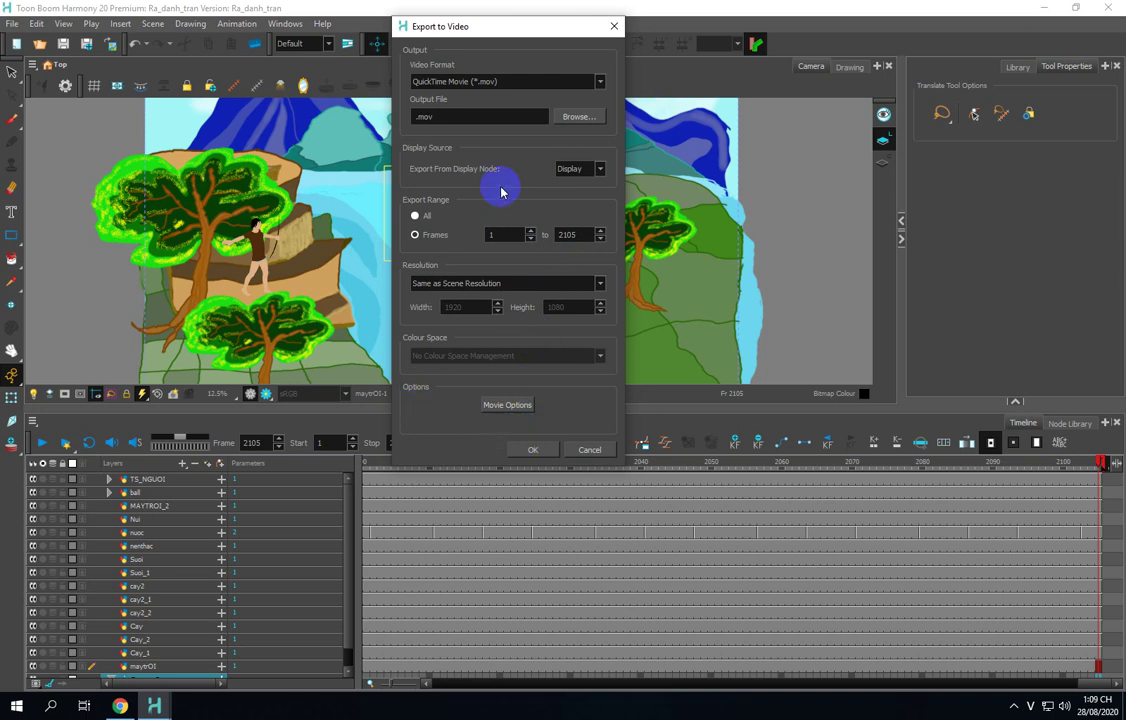
left_click(527, 450)
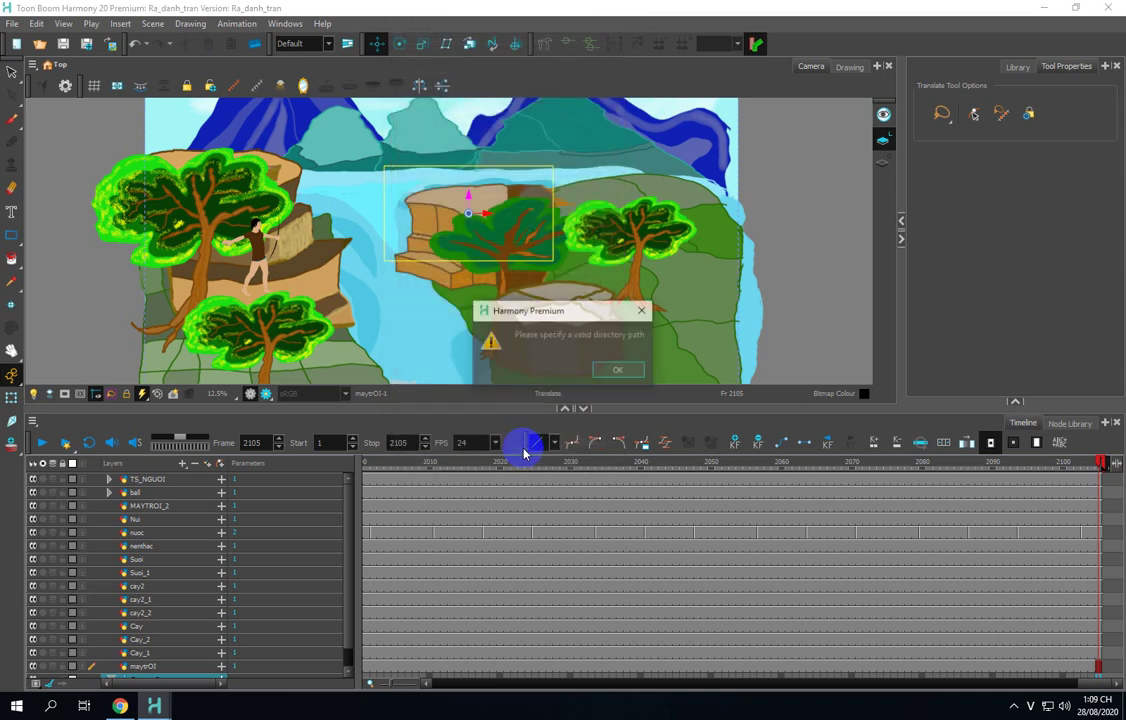
left_click(620, 371)
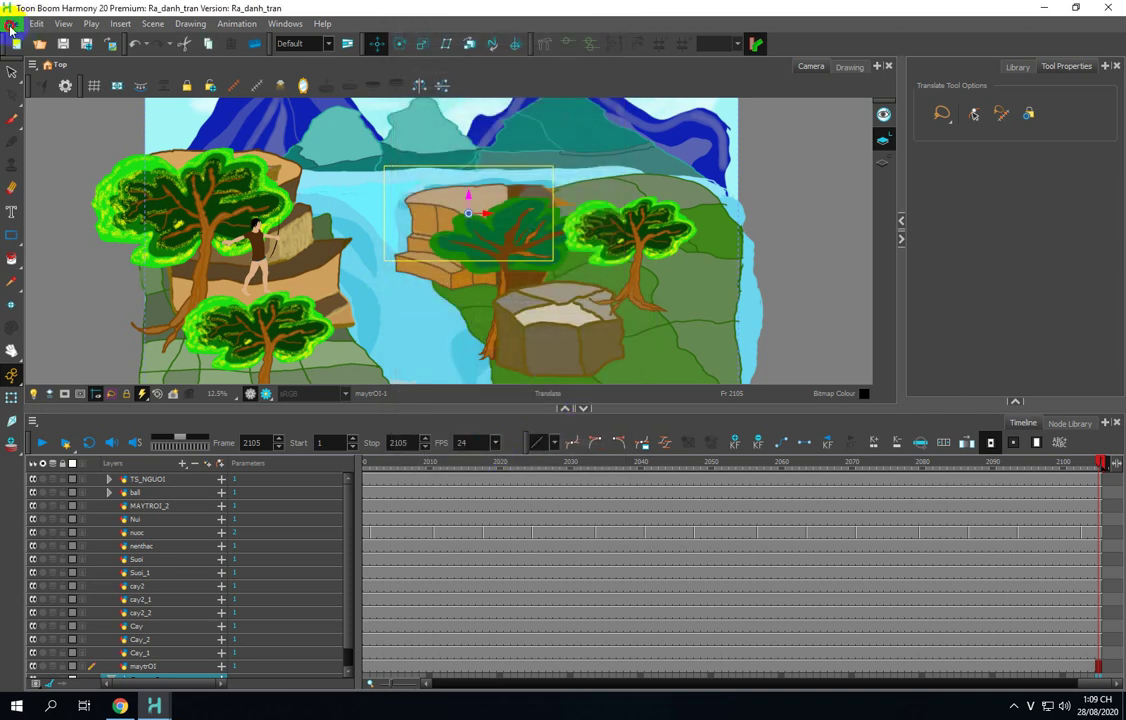
Step: Start another movie export of the scene and choose the Desktop as the folder for the output file
left_click(12, 23)
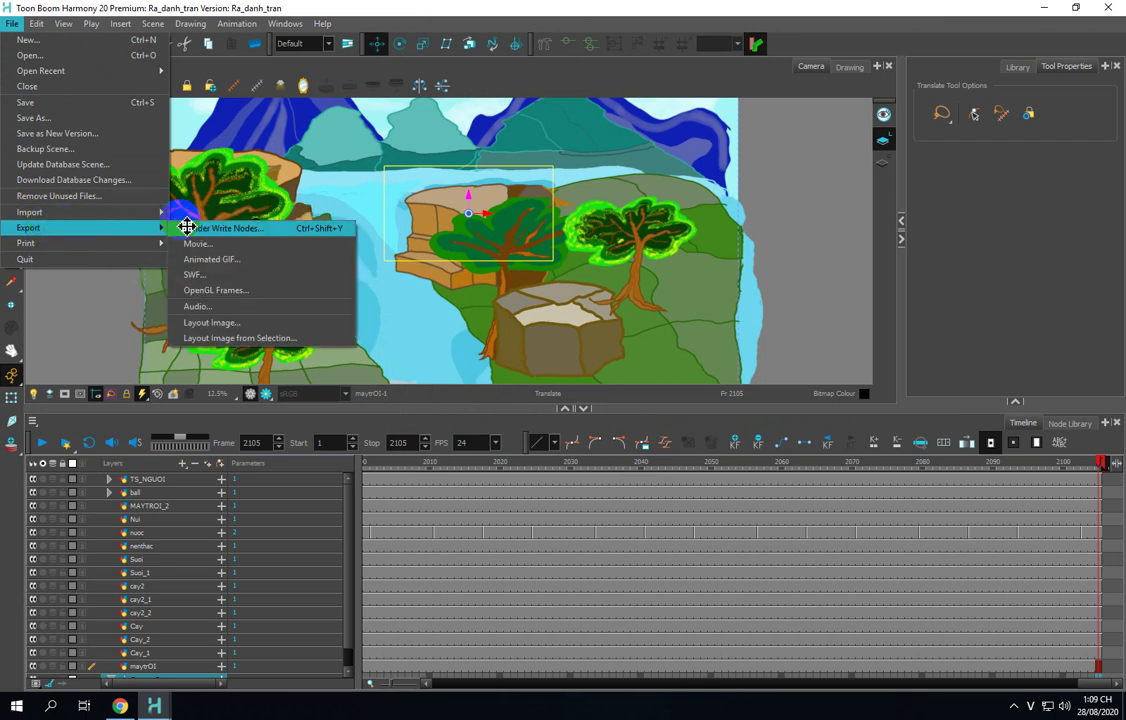
left_click(376, 243)
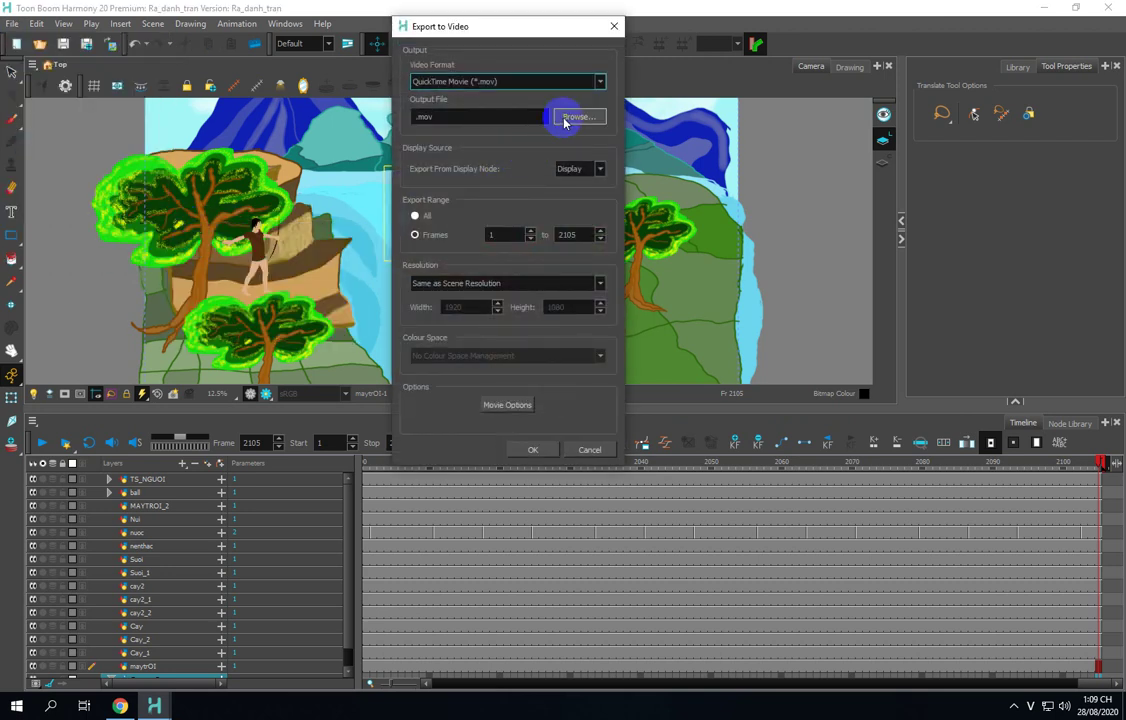
left_click(433, 118)
left_click(575, 116)
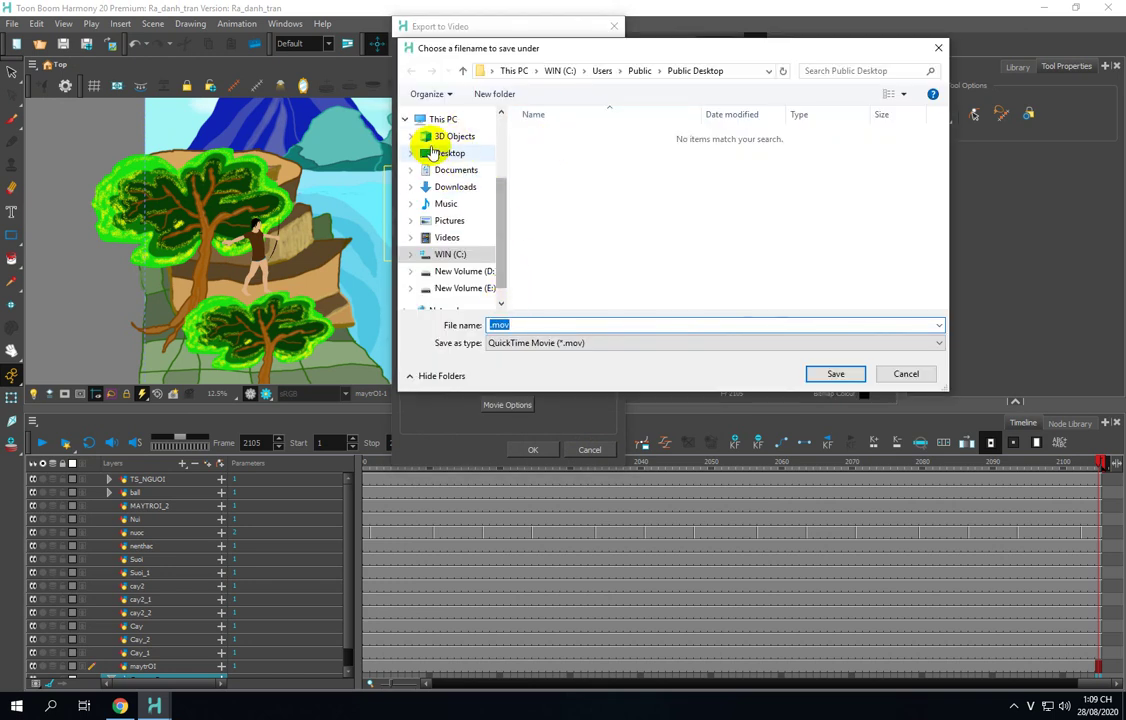
left_click(449, 154)
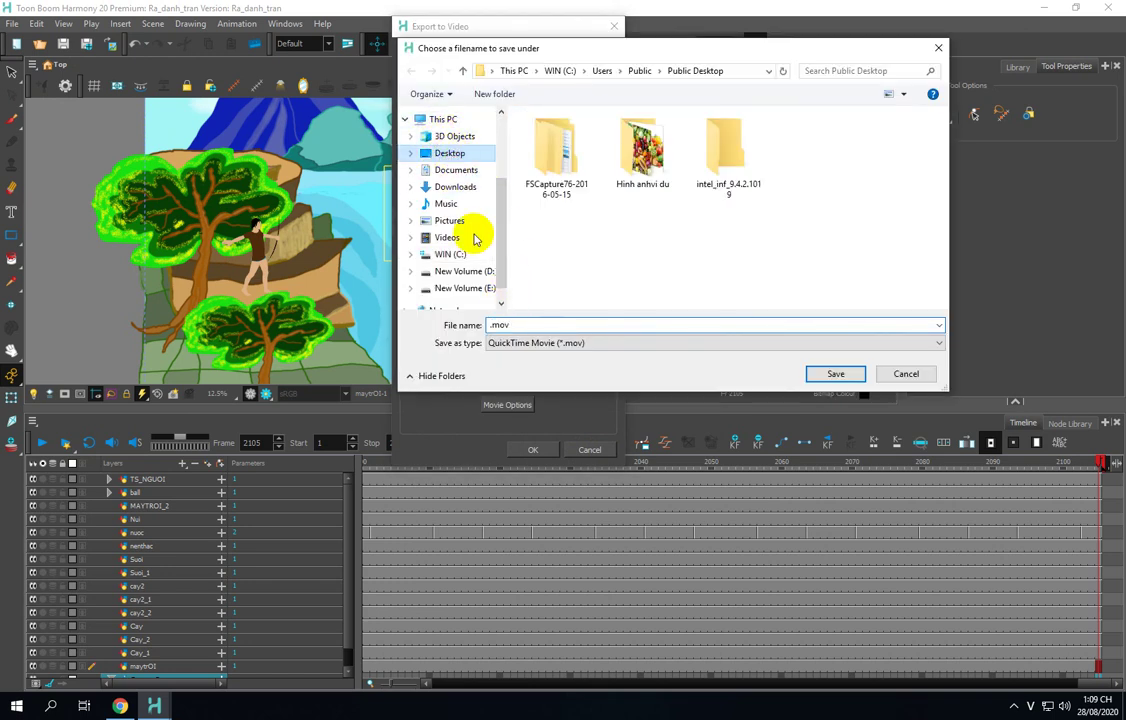
Step: Name the output file "example movie" and export the scene to it as a QuickTime movie
double_click(503, 324)
key("BackSpace")
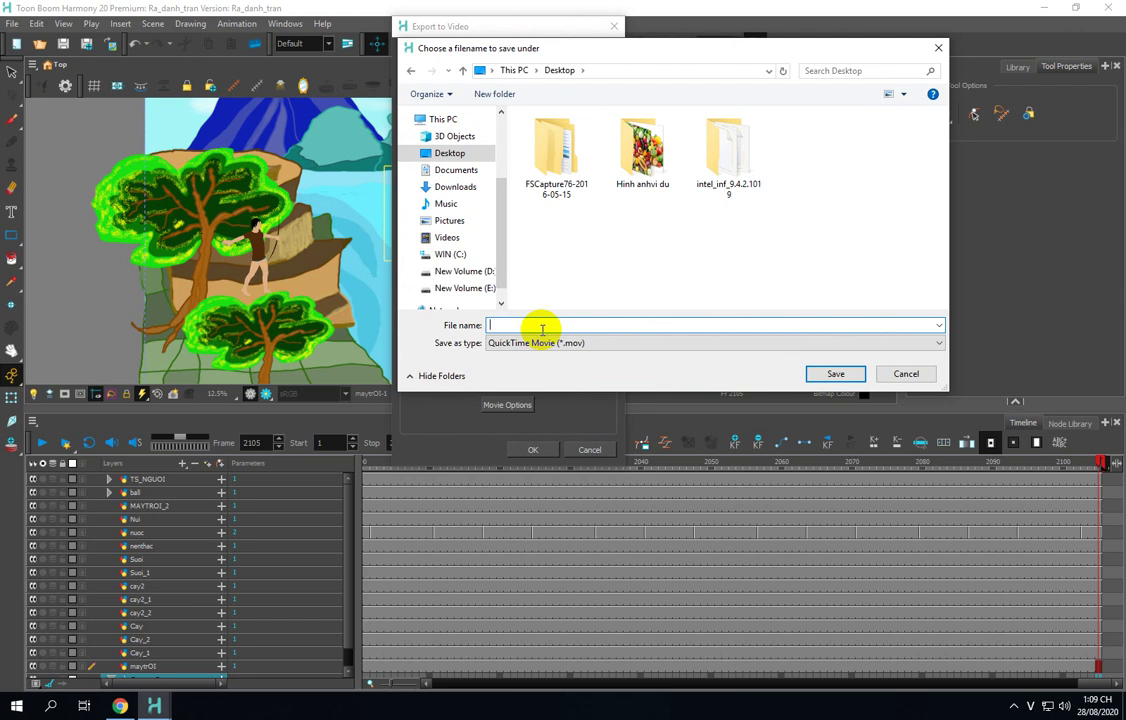
type("ê")
key("BackSpace")
type("example movie")
left_click(832, 375)
left_click(533, 450)
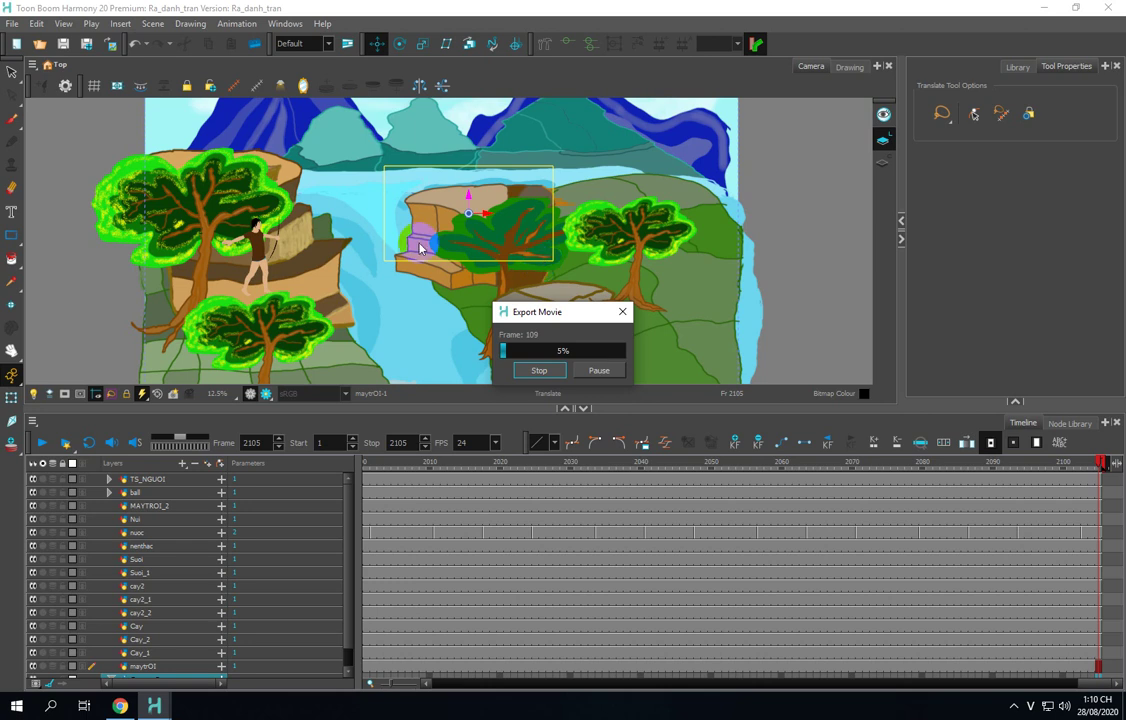
Step: Examine the computer's CPU performance in Task Manager while the movie exports, and close Task Manager
right_click(483, 708)
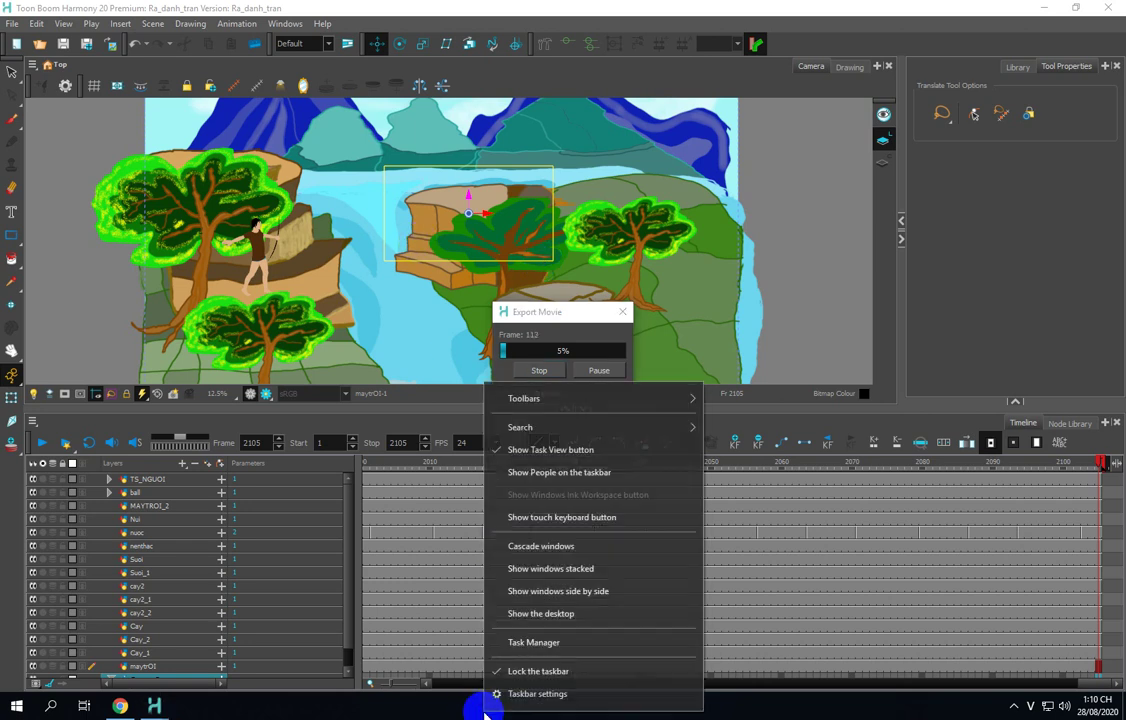
left_click(519, 645)
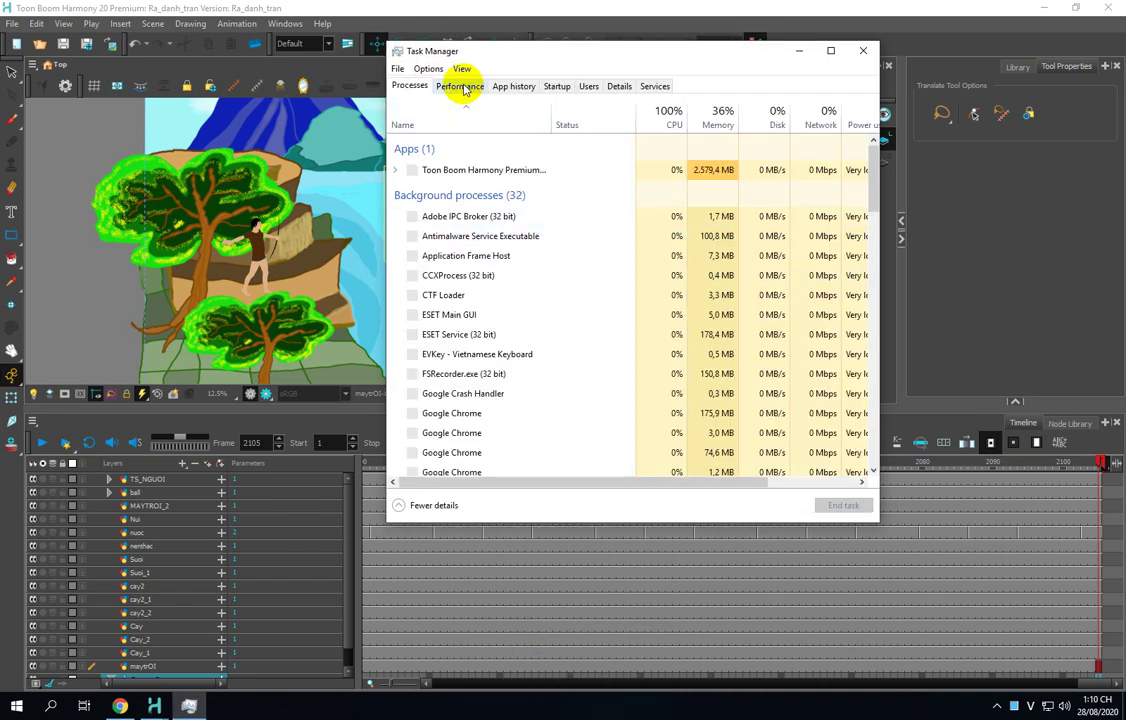
left_click(460, 87)
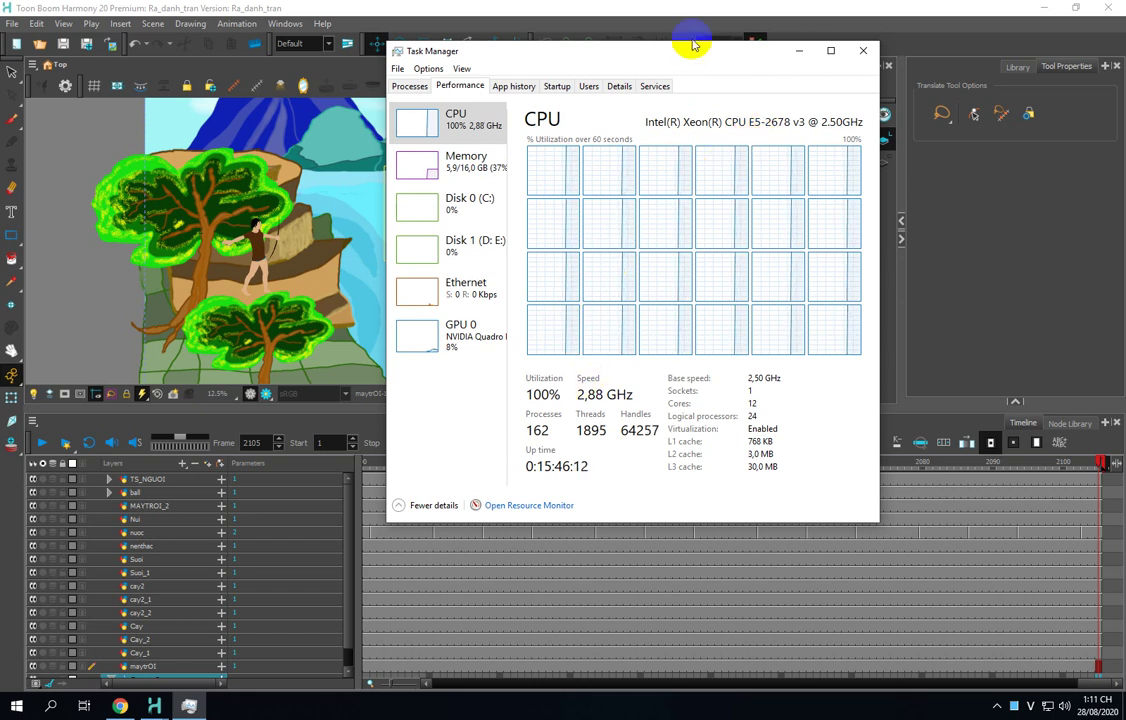
left_click_drag(701, 57, 690, 112)
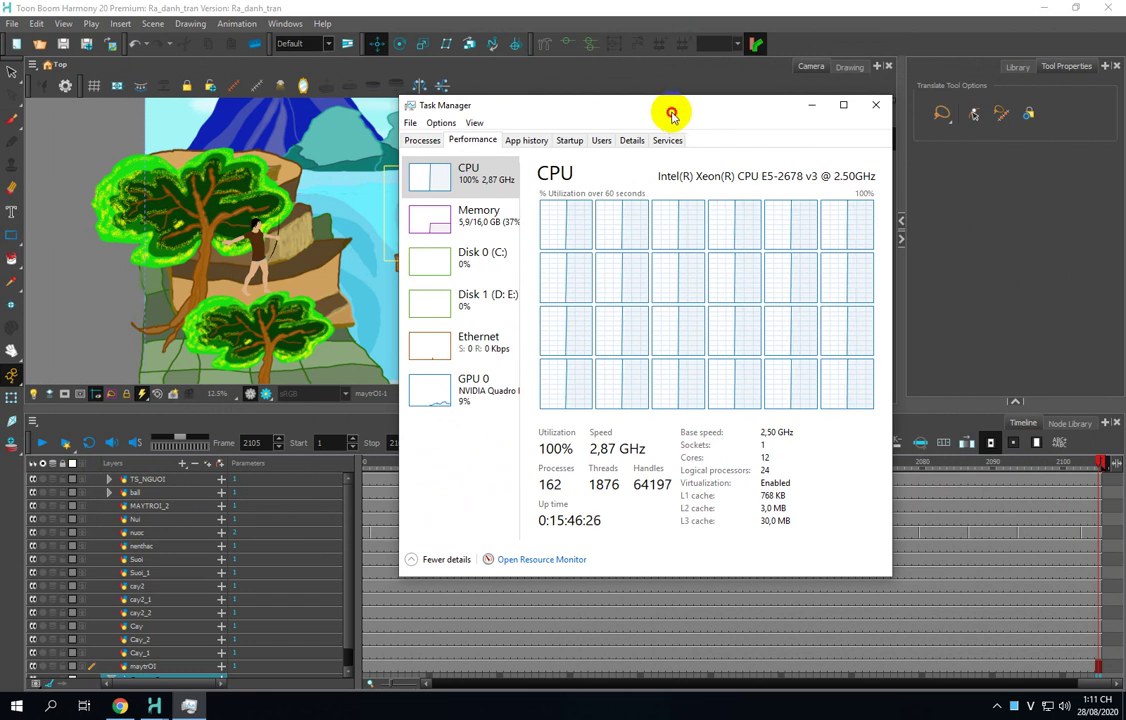
left_click_drag(674, 113, 836, 103)
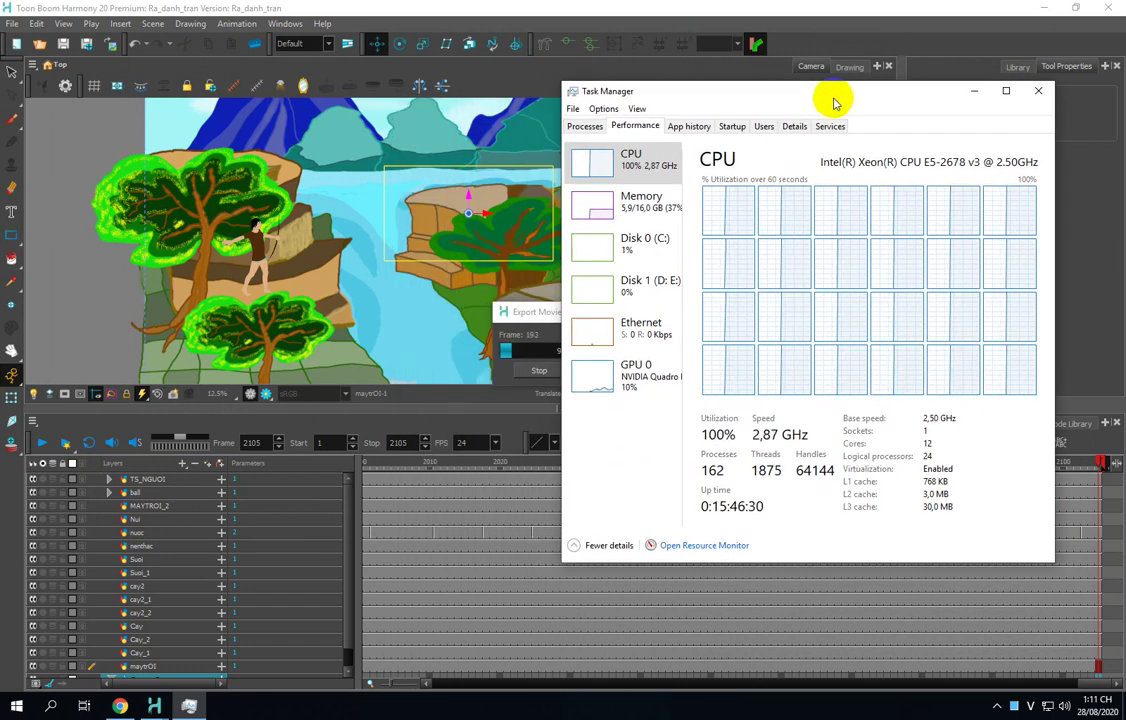
left_click_drag(833, 100, 748, 91)
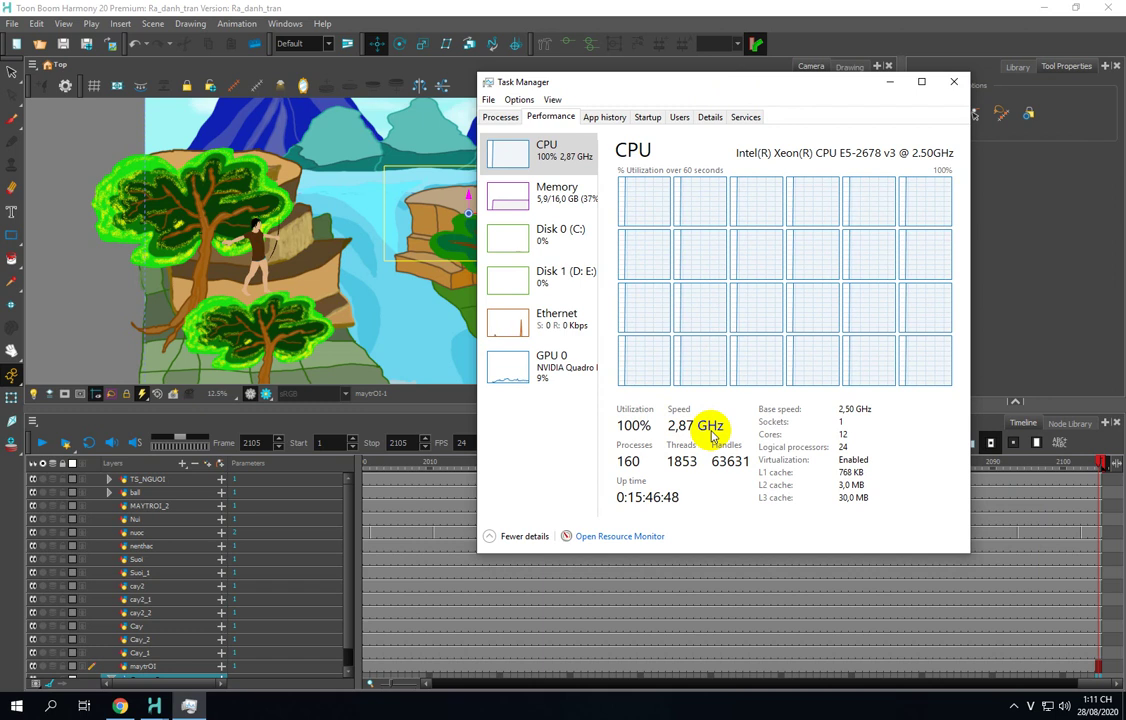
left_click_drag(782, 102, 651, 136)
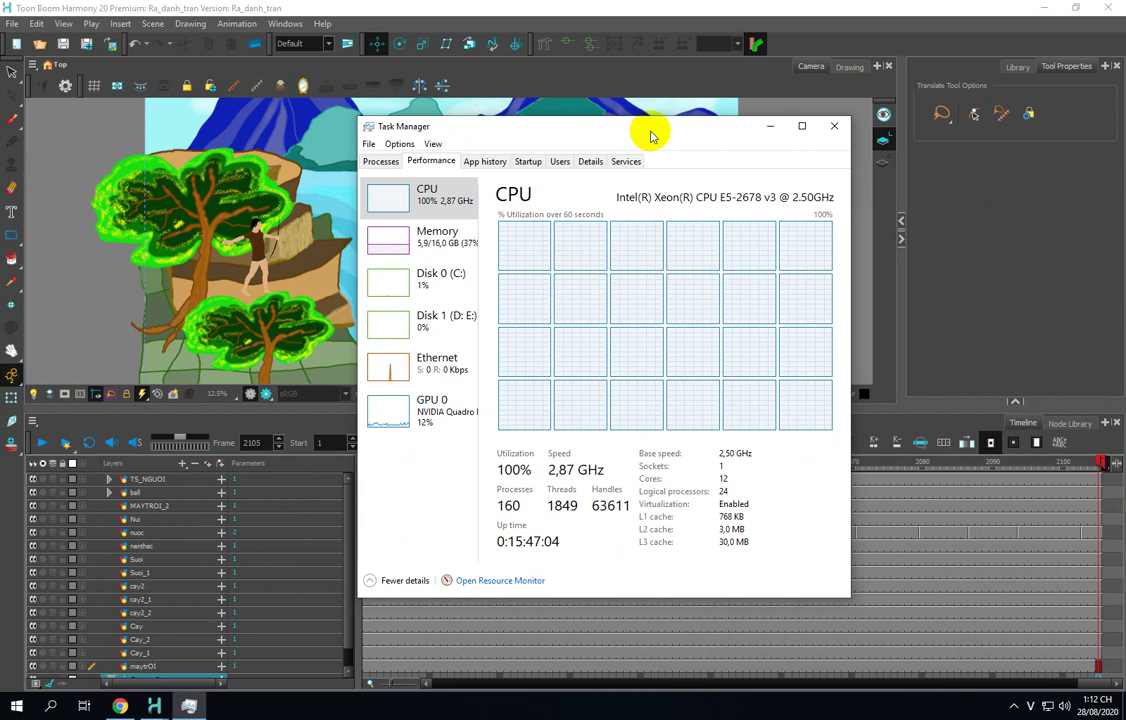
left_click(830, 128)
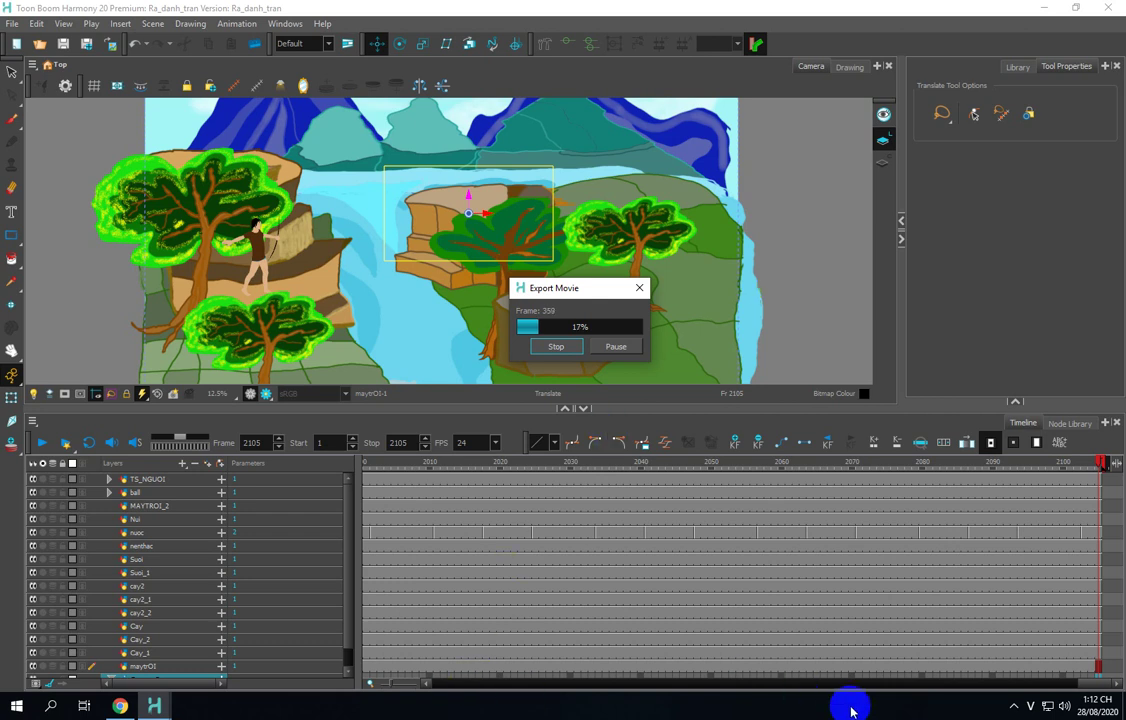
left_click(1014, 707)
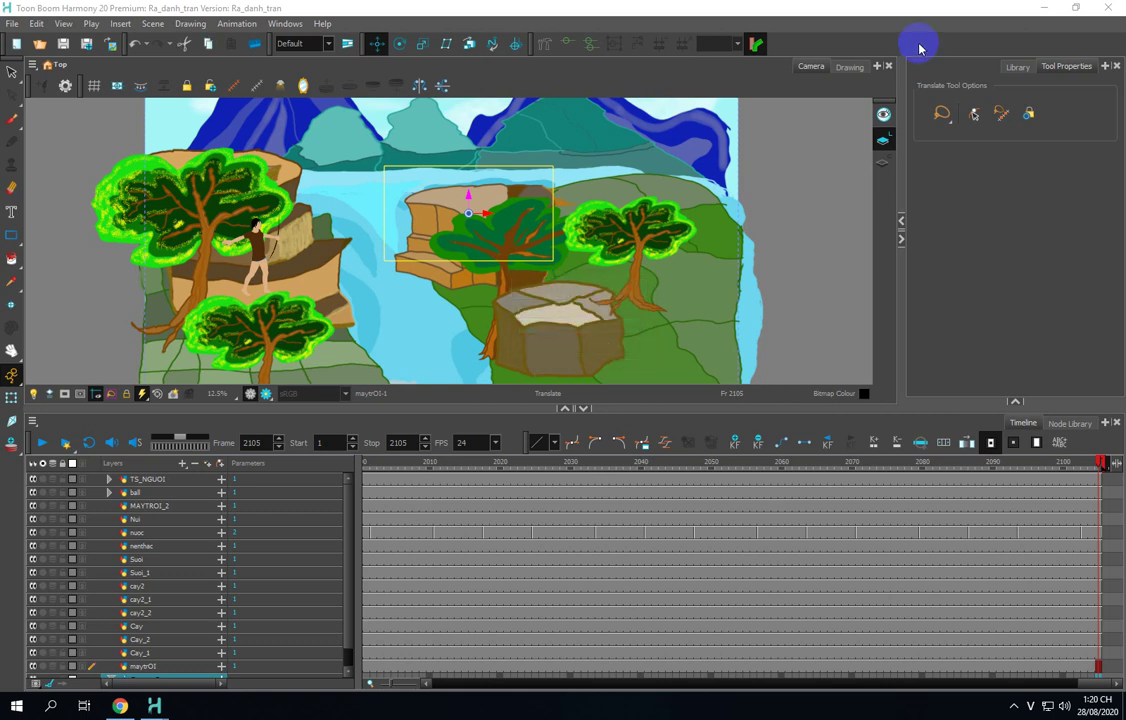
Step: Minimize the scene window and play example movie.mov from the desktop in MPC-HC (x64), with the player maximized
left_click(1040, 11)
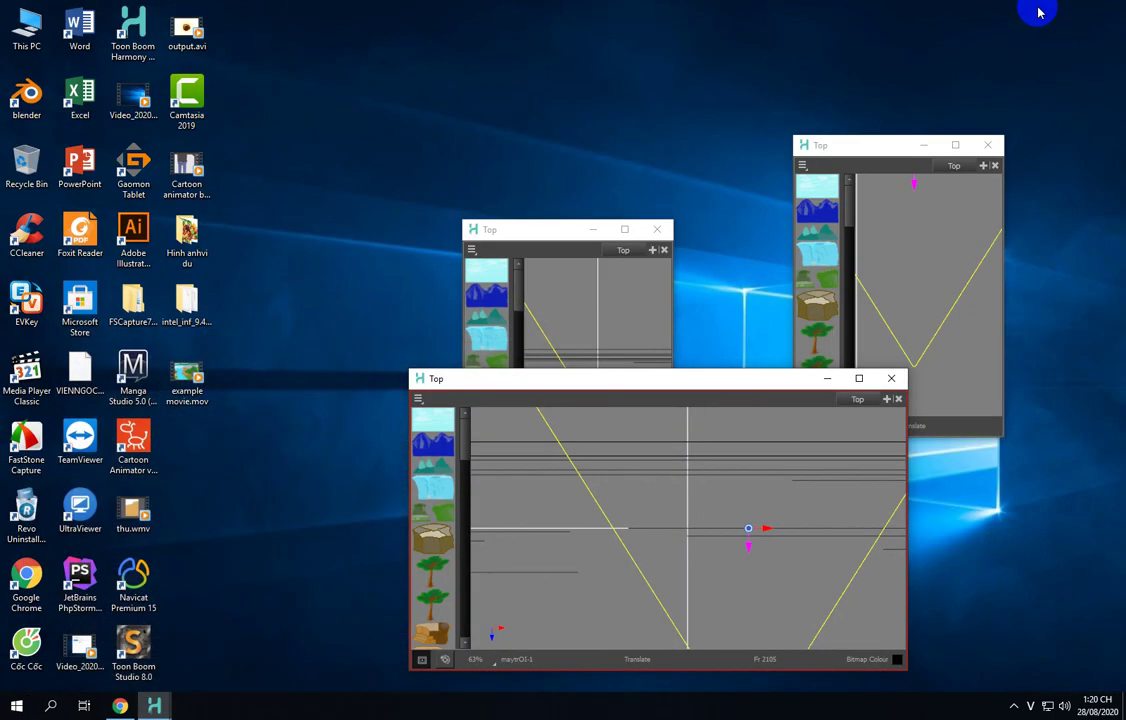
right_click(183, 388)
left_click(77, 321)
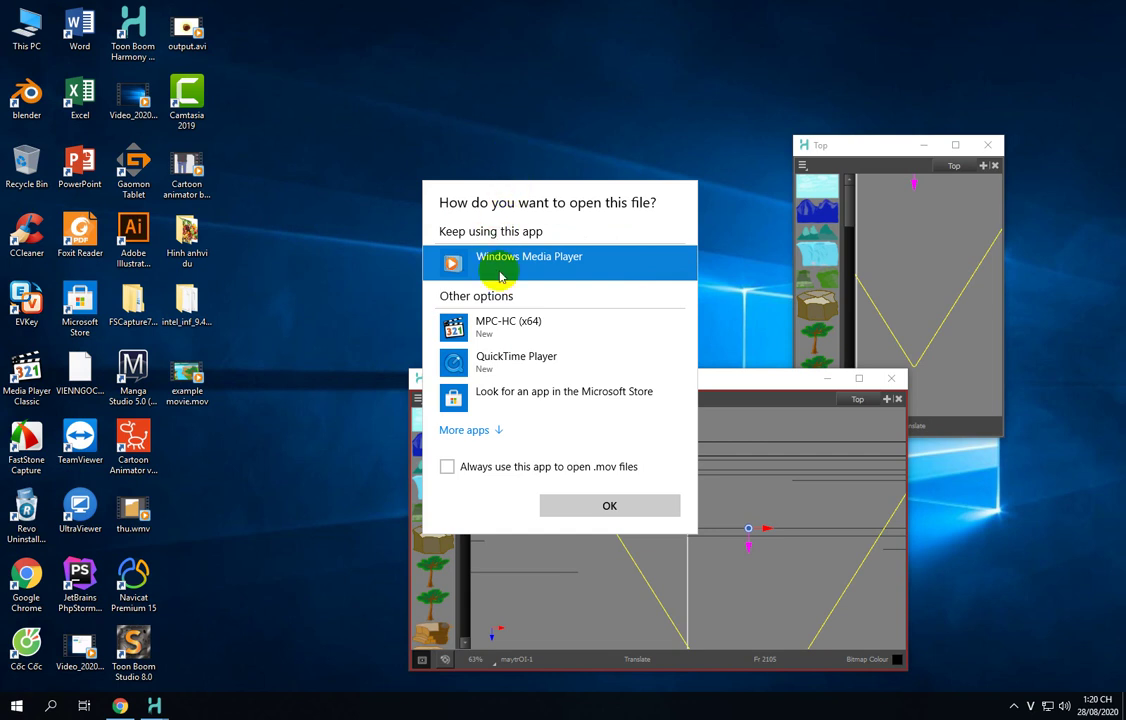
double_click(512, 322)
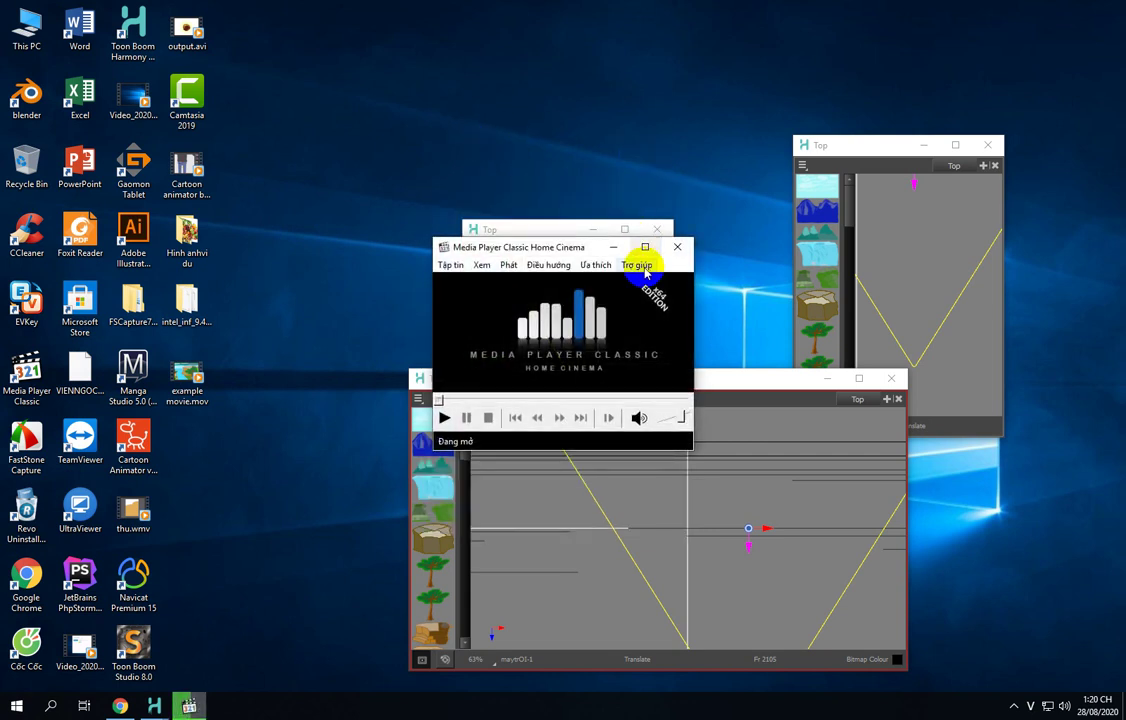
left_click(643, 247)
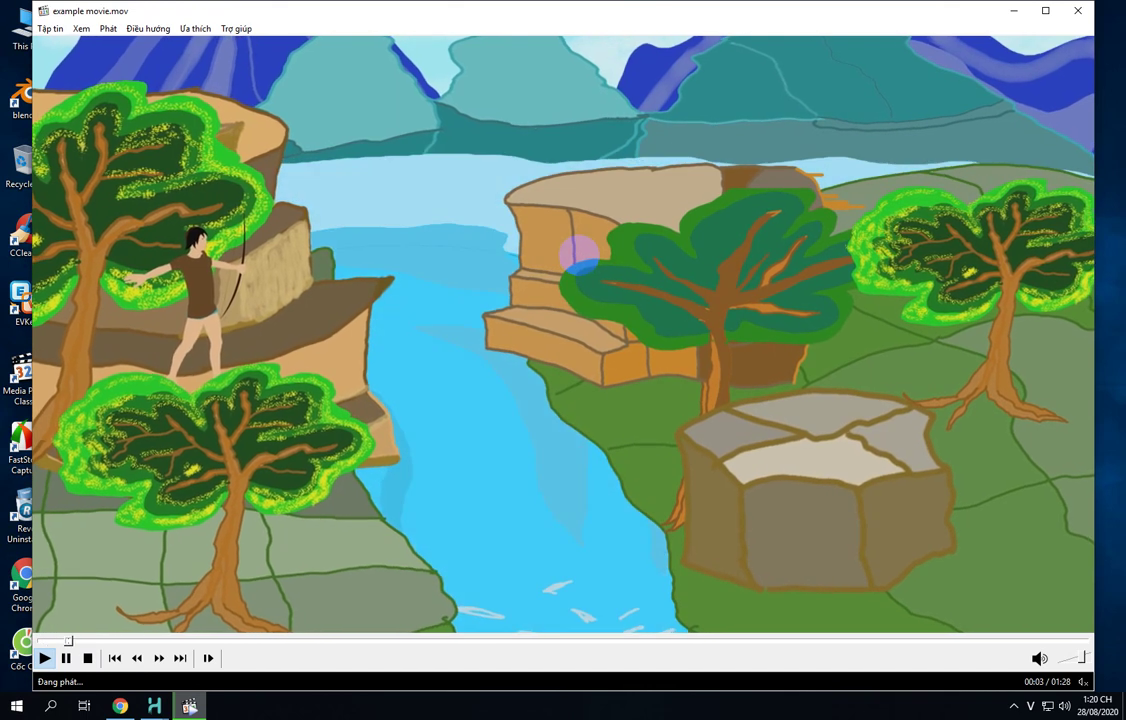
left_click(1043, 12)
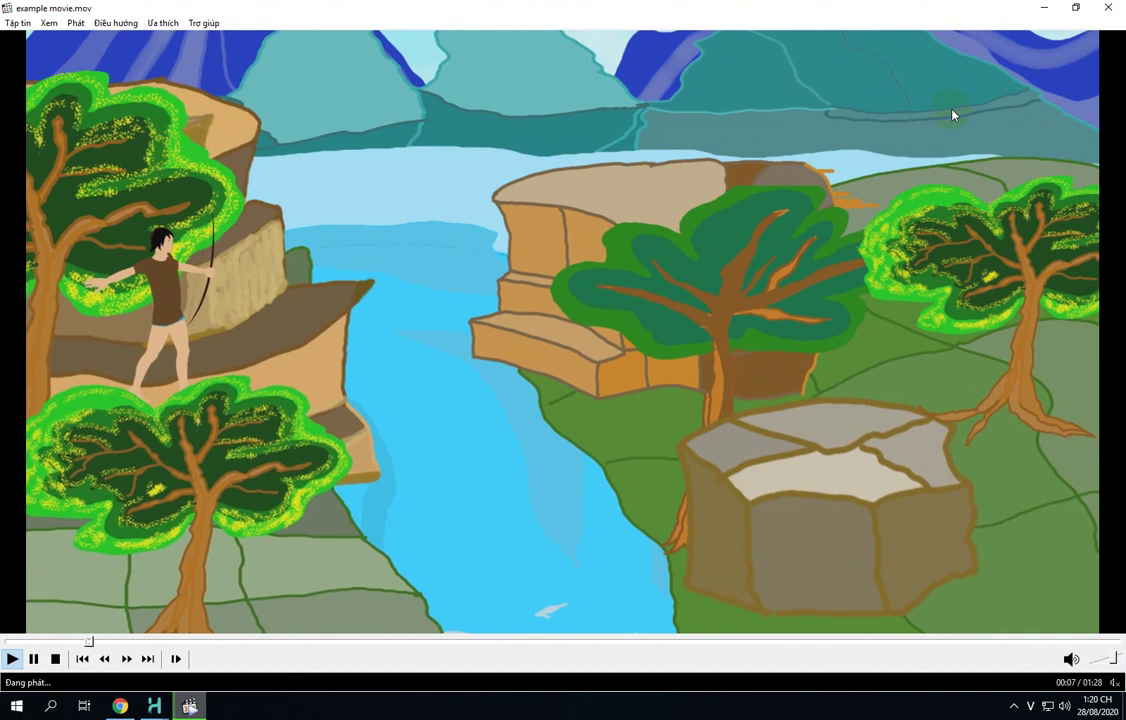